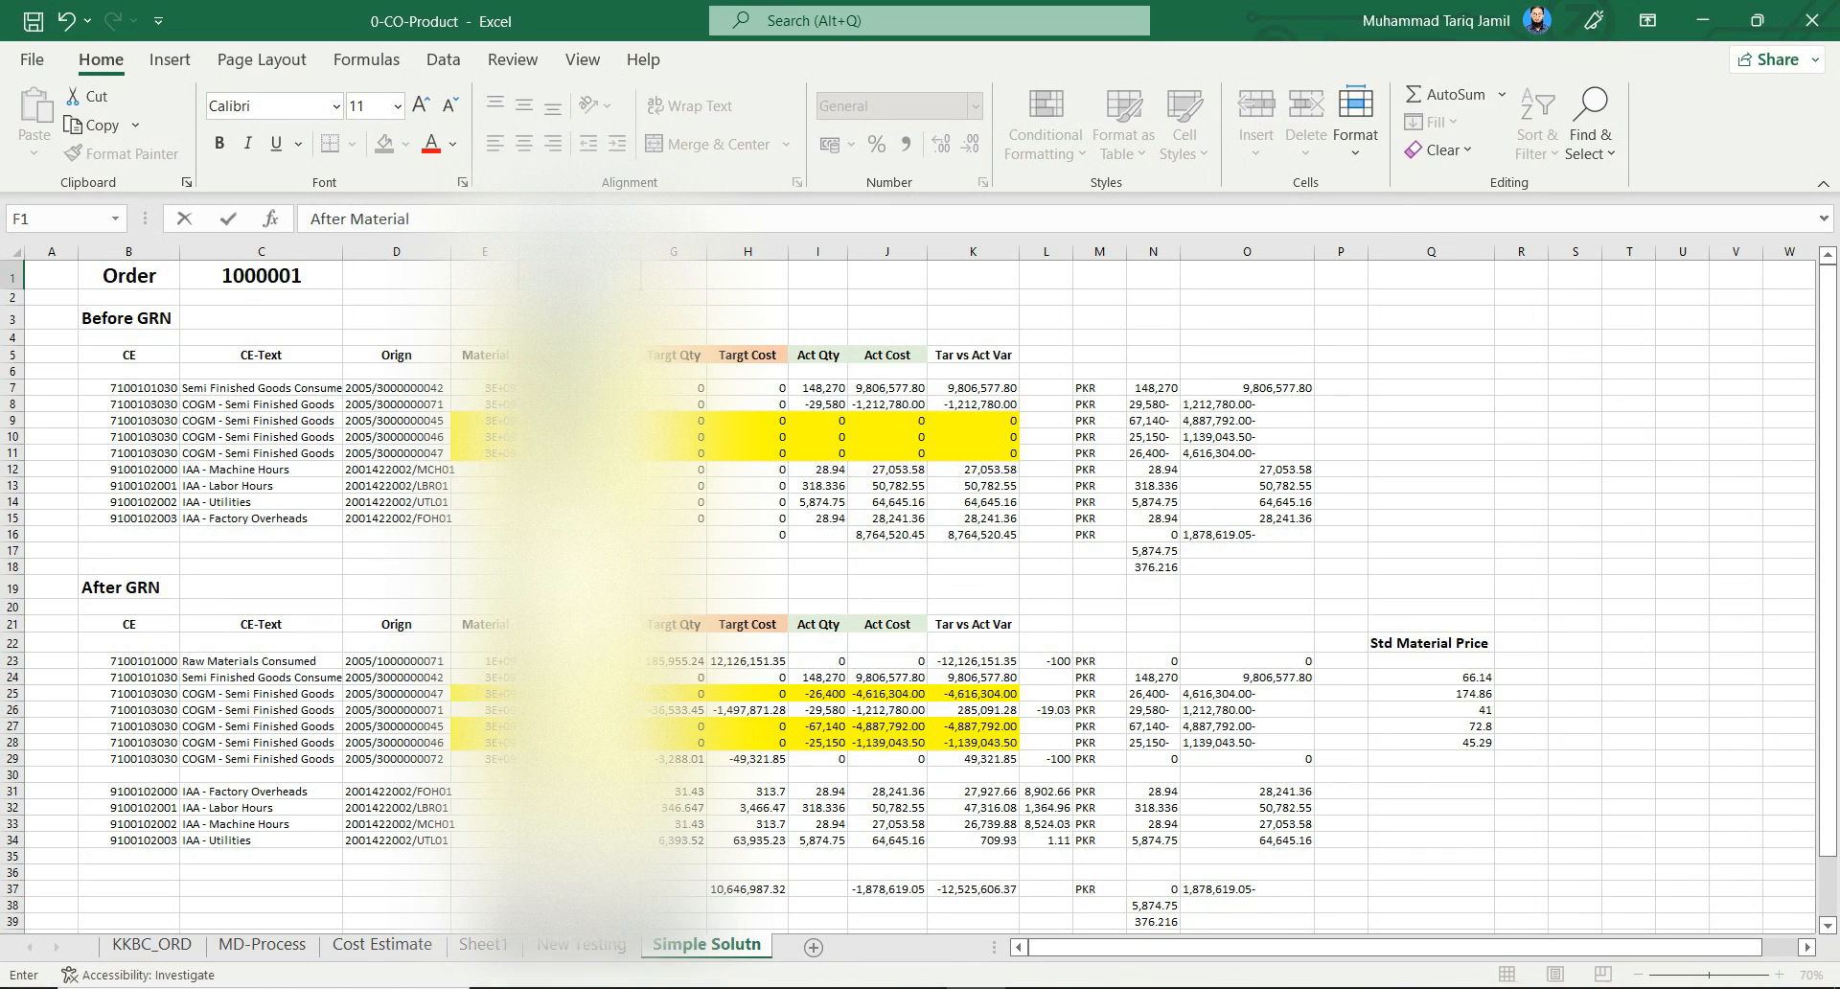
Complete the title in cell F1 as "After Material Issue & Activity Conftm"
{"action": "type", "text": "sue & Activit"}
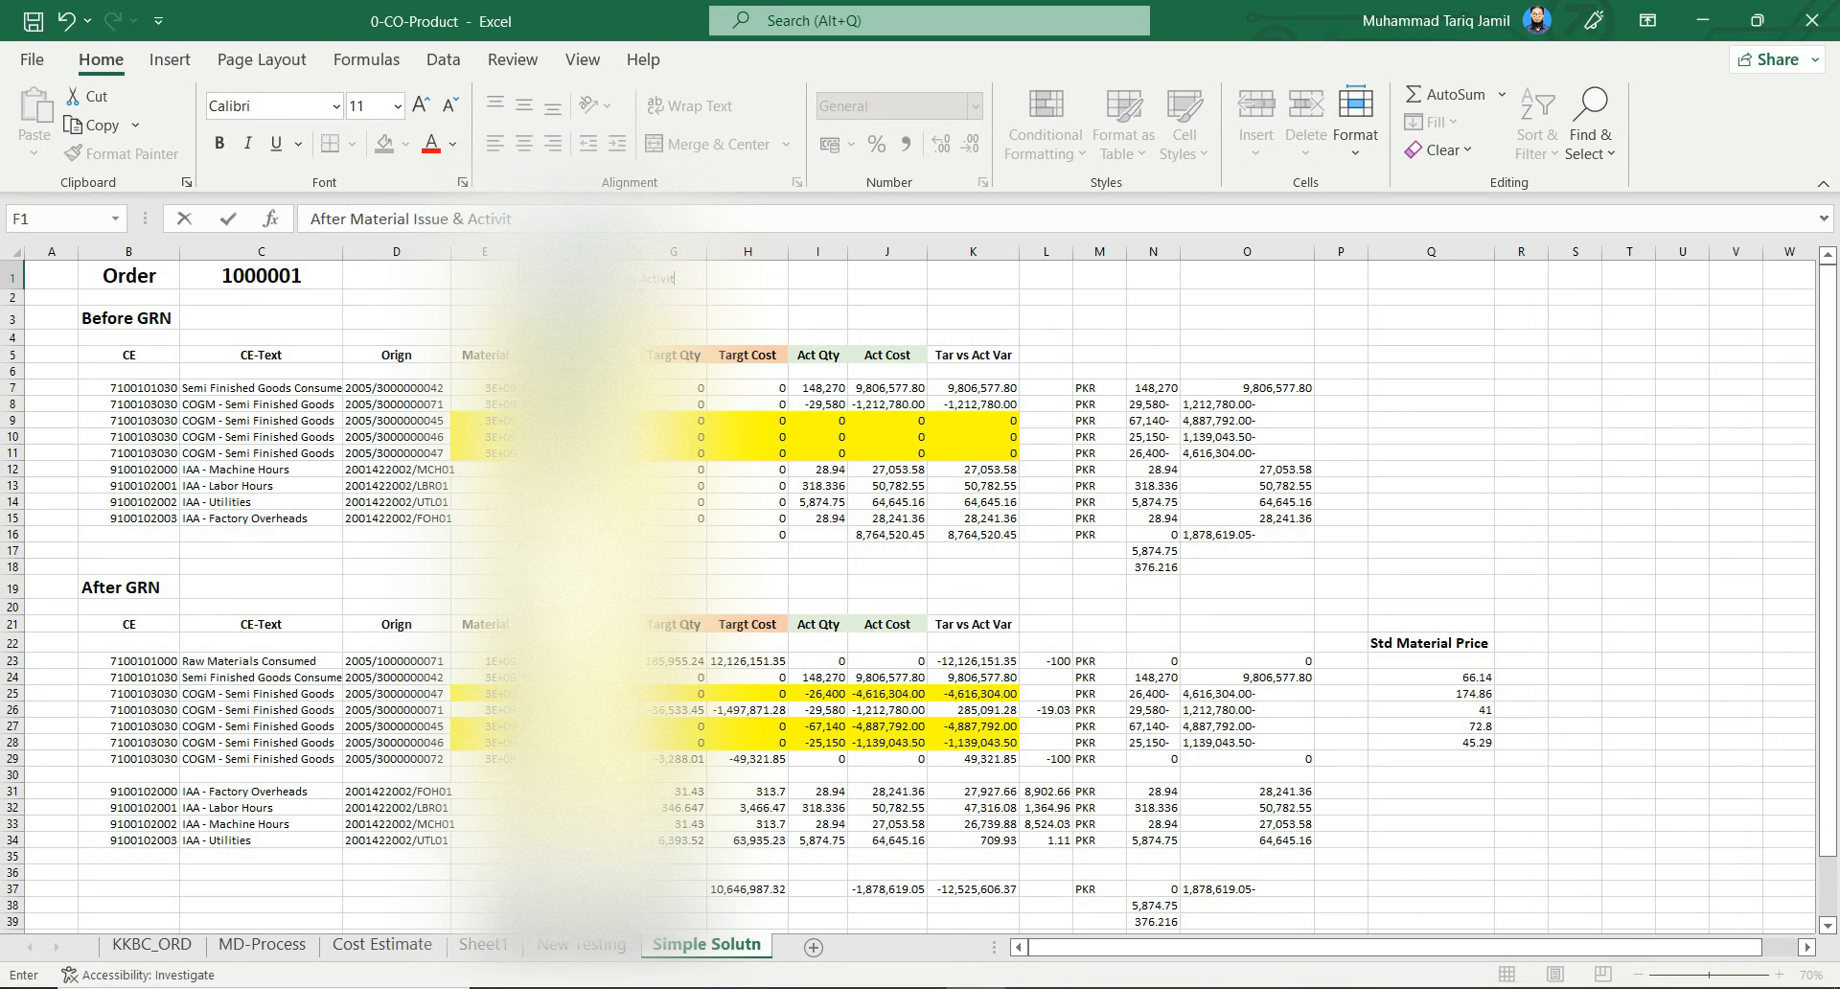
{"action": "type", "text": "y Conftm"}
{"action": "key", "text": "ctrl+Return"}
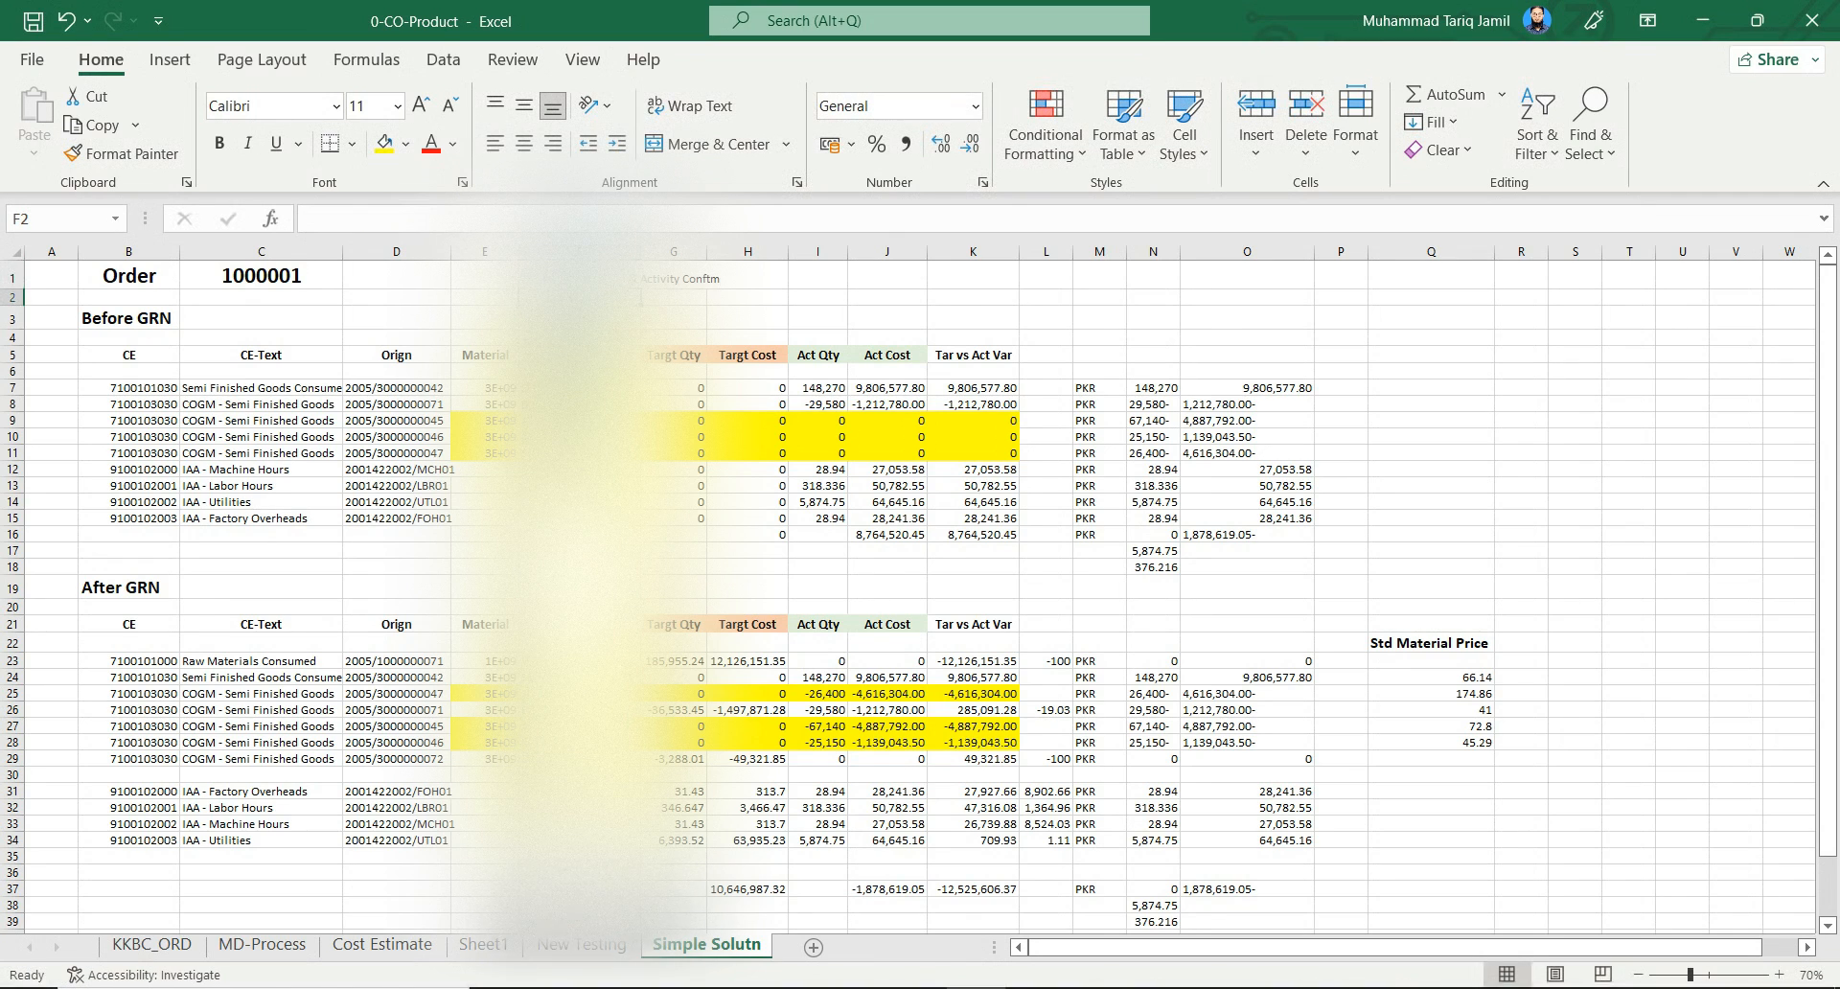
Format the "After Material Issue & Activity Conftm" title in F1 as 20-point bold text
{"action": "left_click", "coordinate": [420, 106]}
{"action": "left_click", "coordinate": [419, 105]}
{"action": "left_click", "coordinate": [420, 105]}
{"action": "left_click", "coordinate": [419, 106]}
{"action": "left_click", "coordinate": [420, 106]}
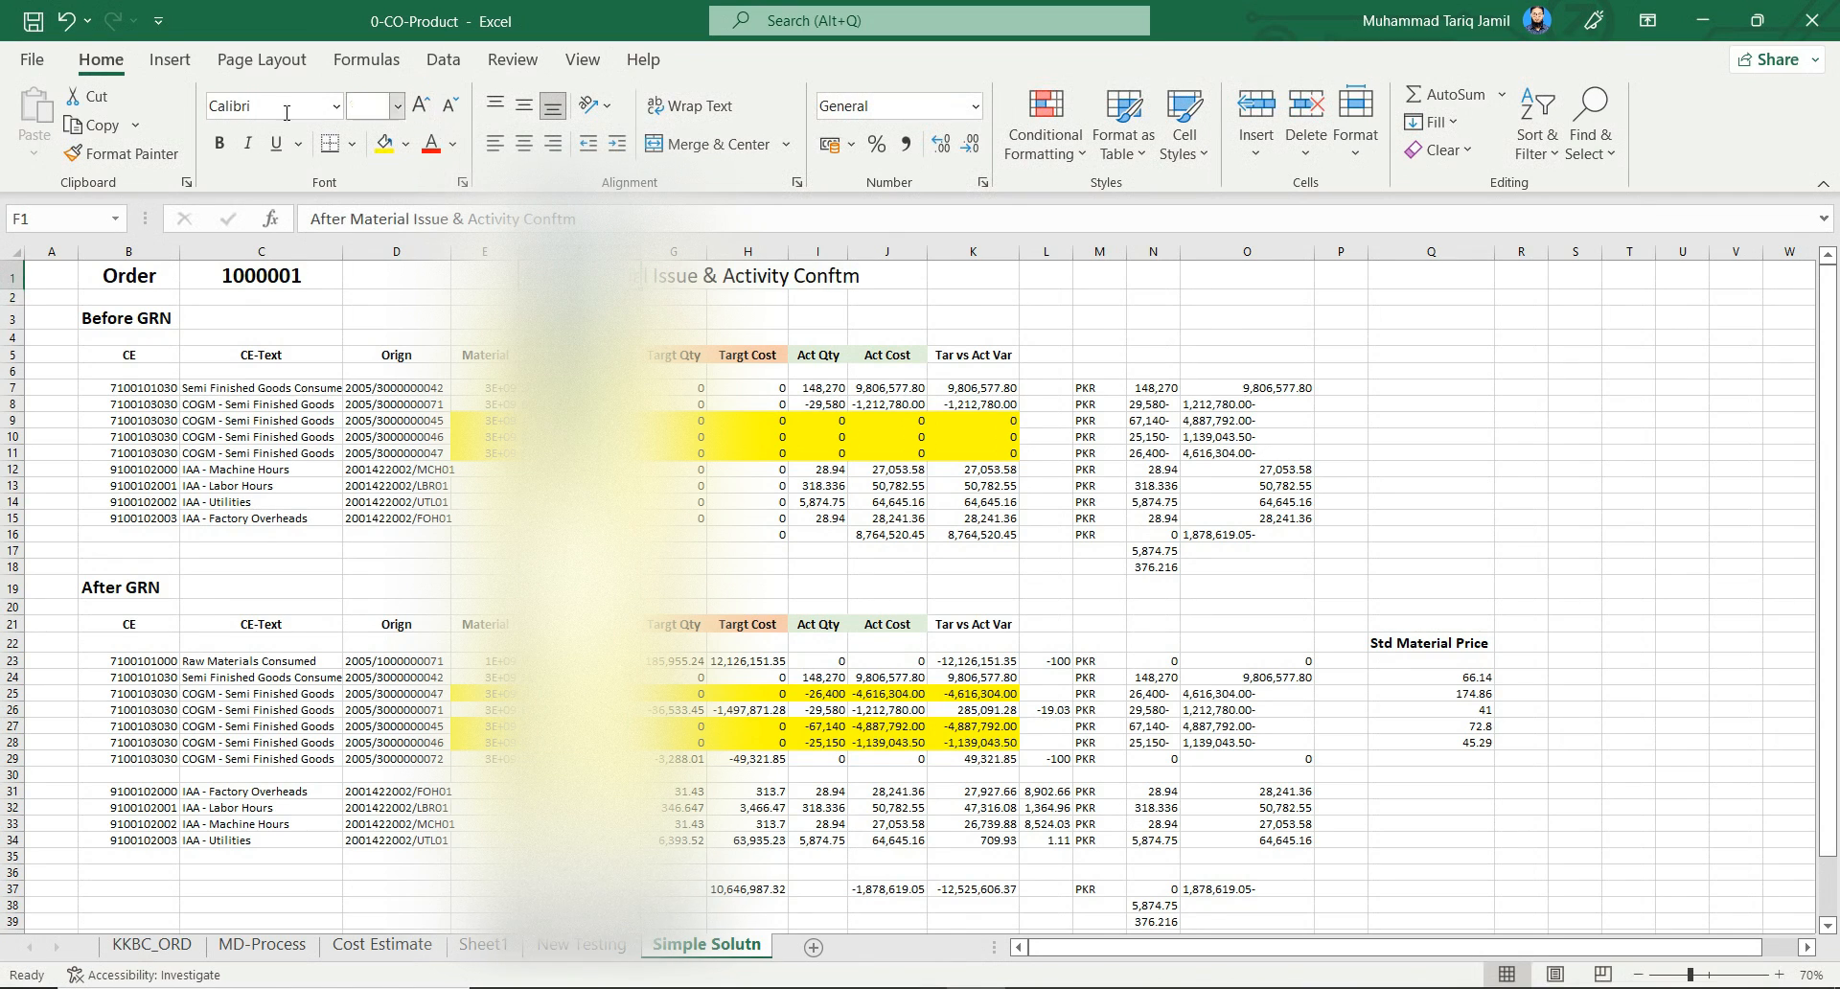
{"action": "left_click", "coordinate": [219, 144]}
{"action": "left_click", "coordinate": [892, 338]}
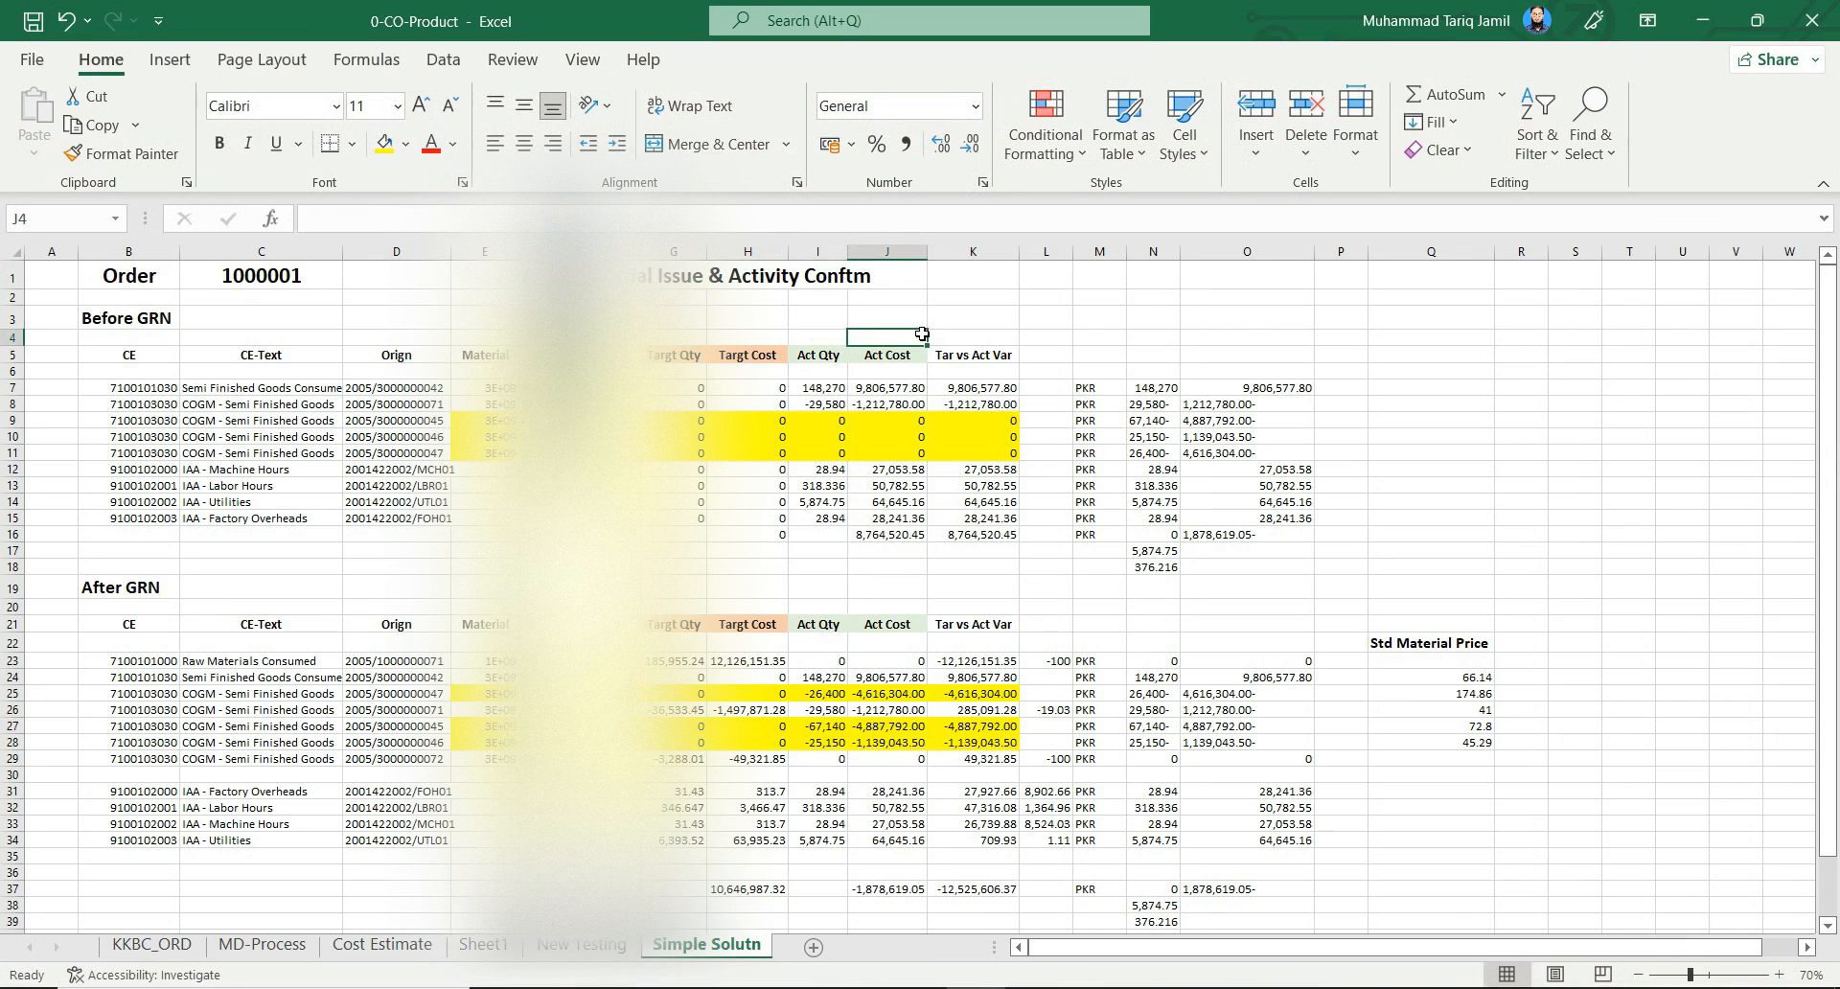
{"action": "left_click", "coordinate": [590, 276]}
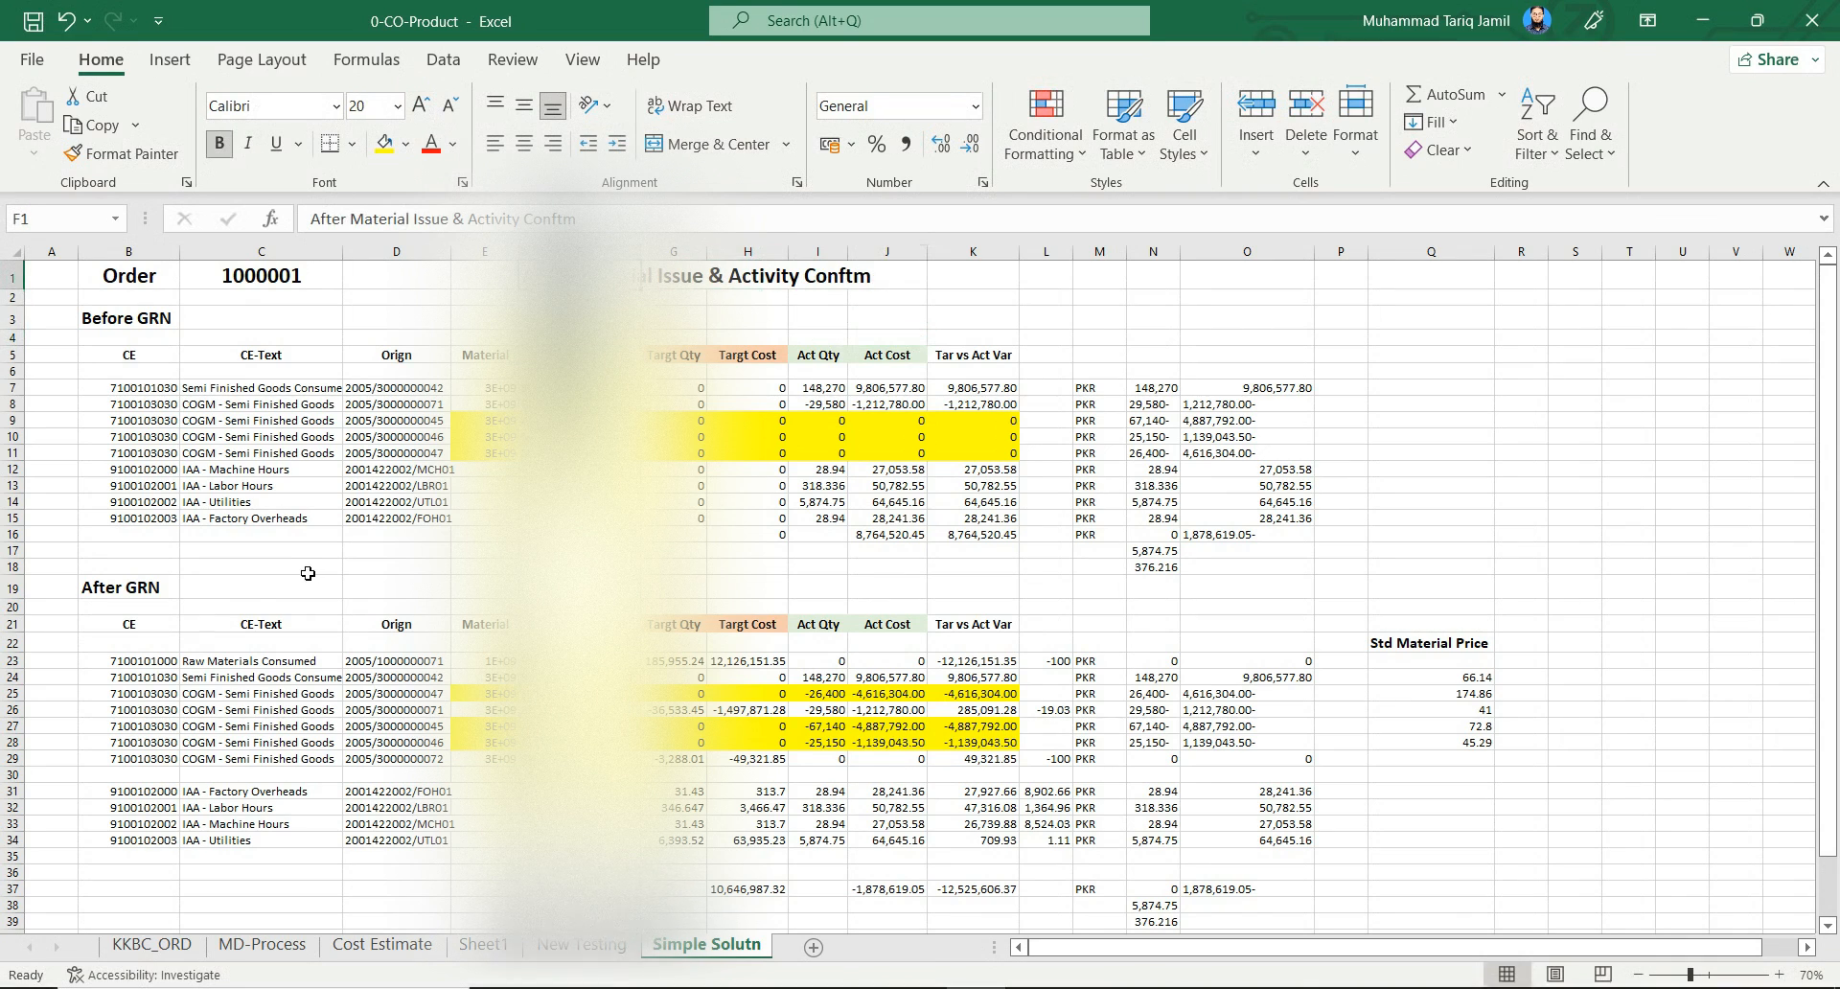
Insert one blank row above the "After GRN" heading
{"action": "left_click", "coordinate": [11, 587]}
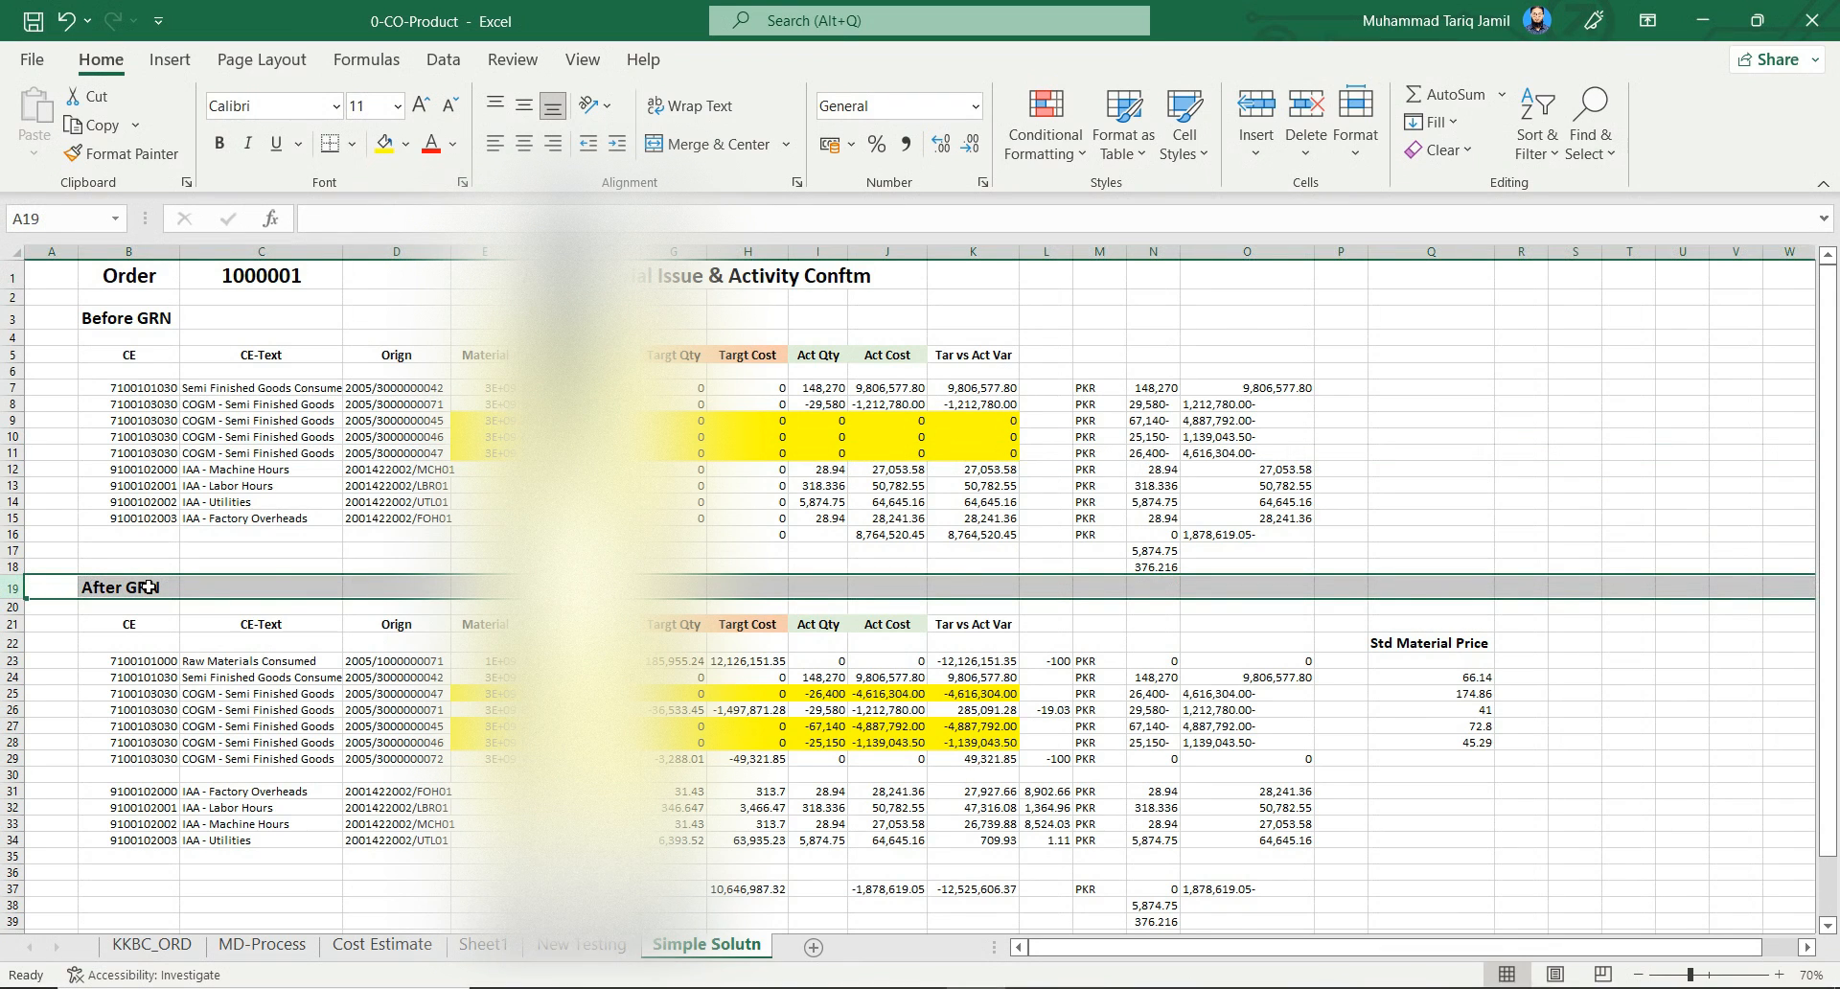
{"action": "key", "text": "ctrl+shift+plus"}
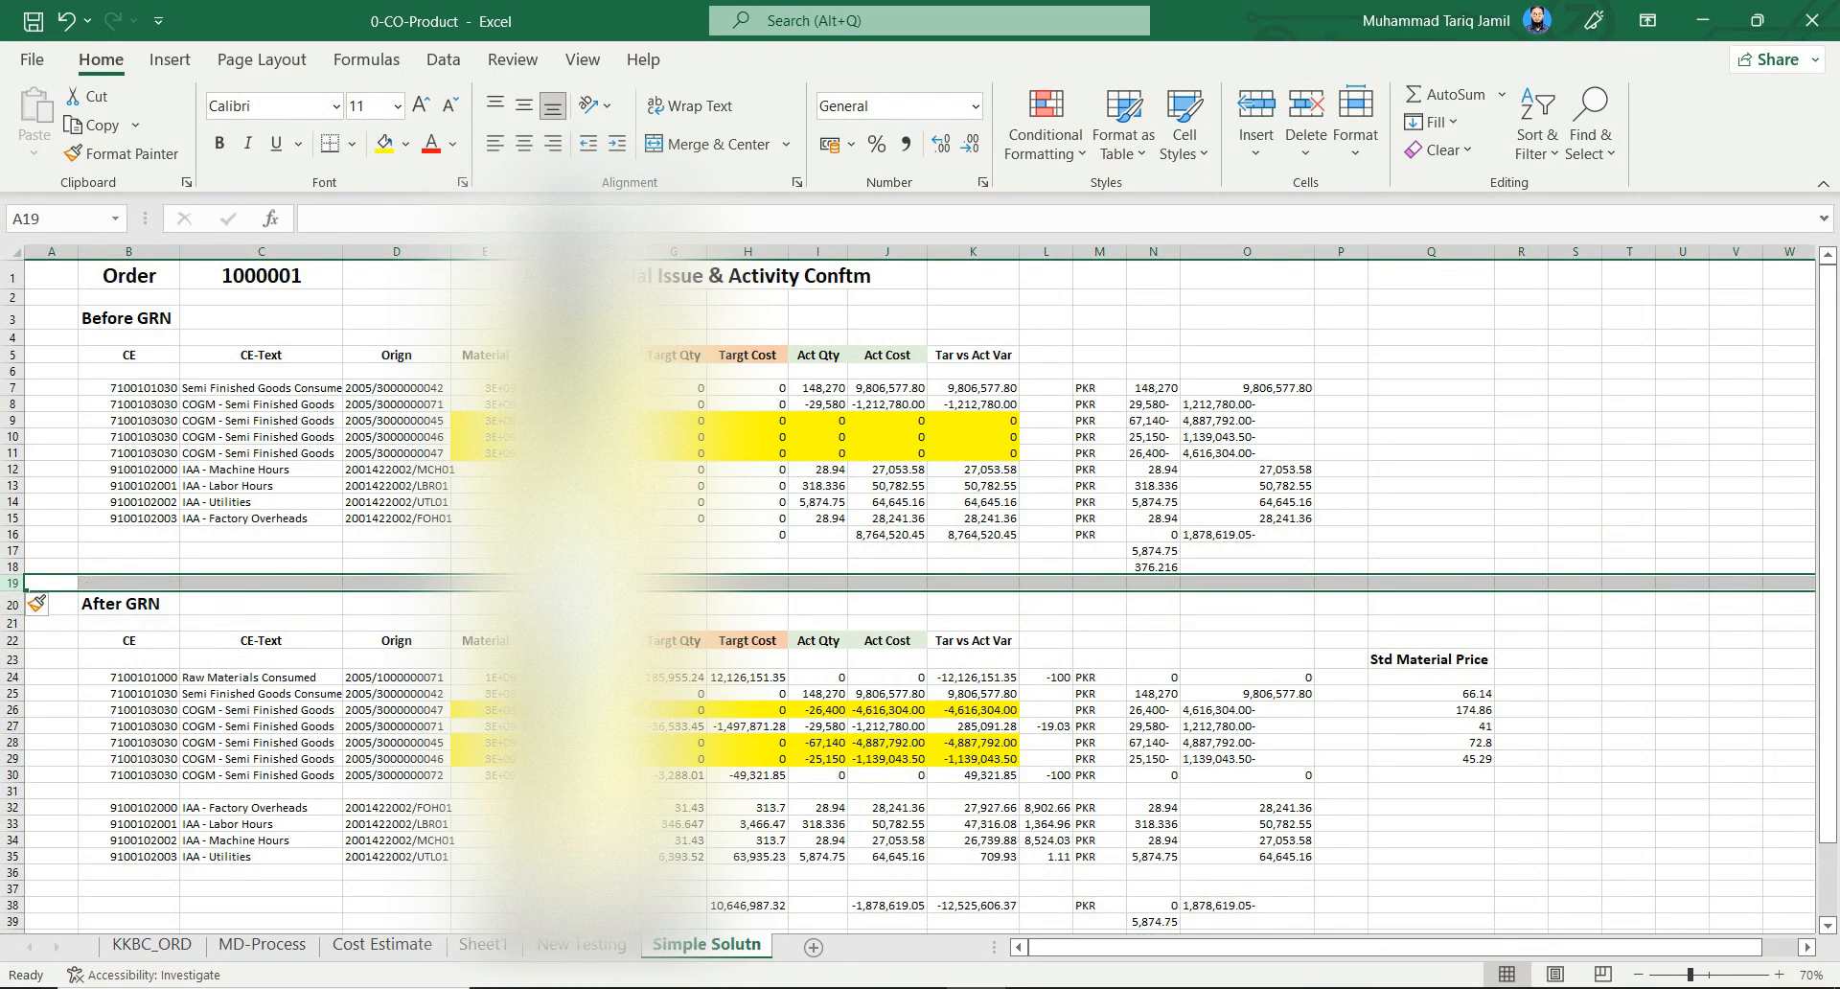
{"action": "left_click", "coordinate": [580, 604]}
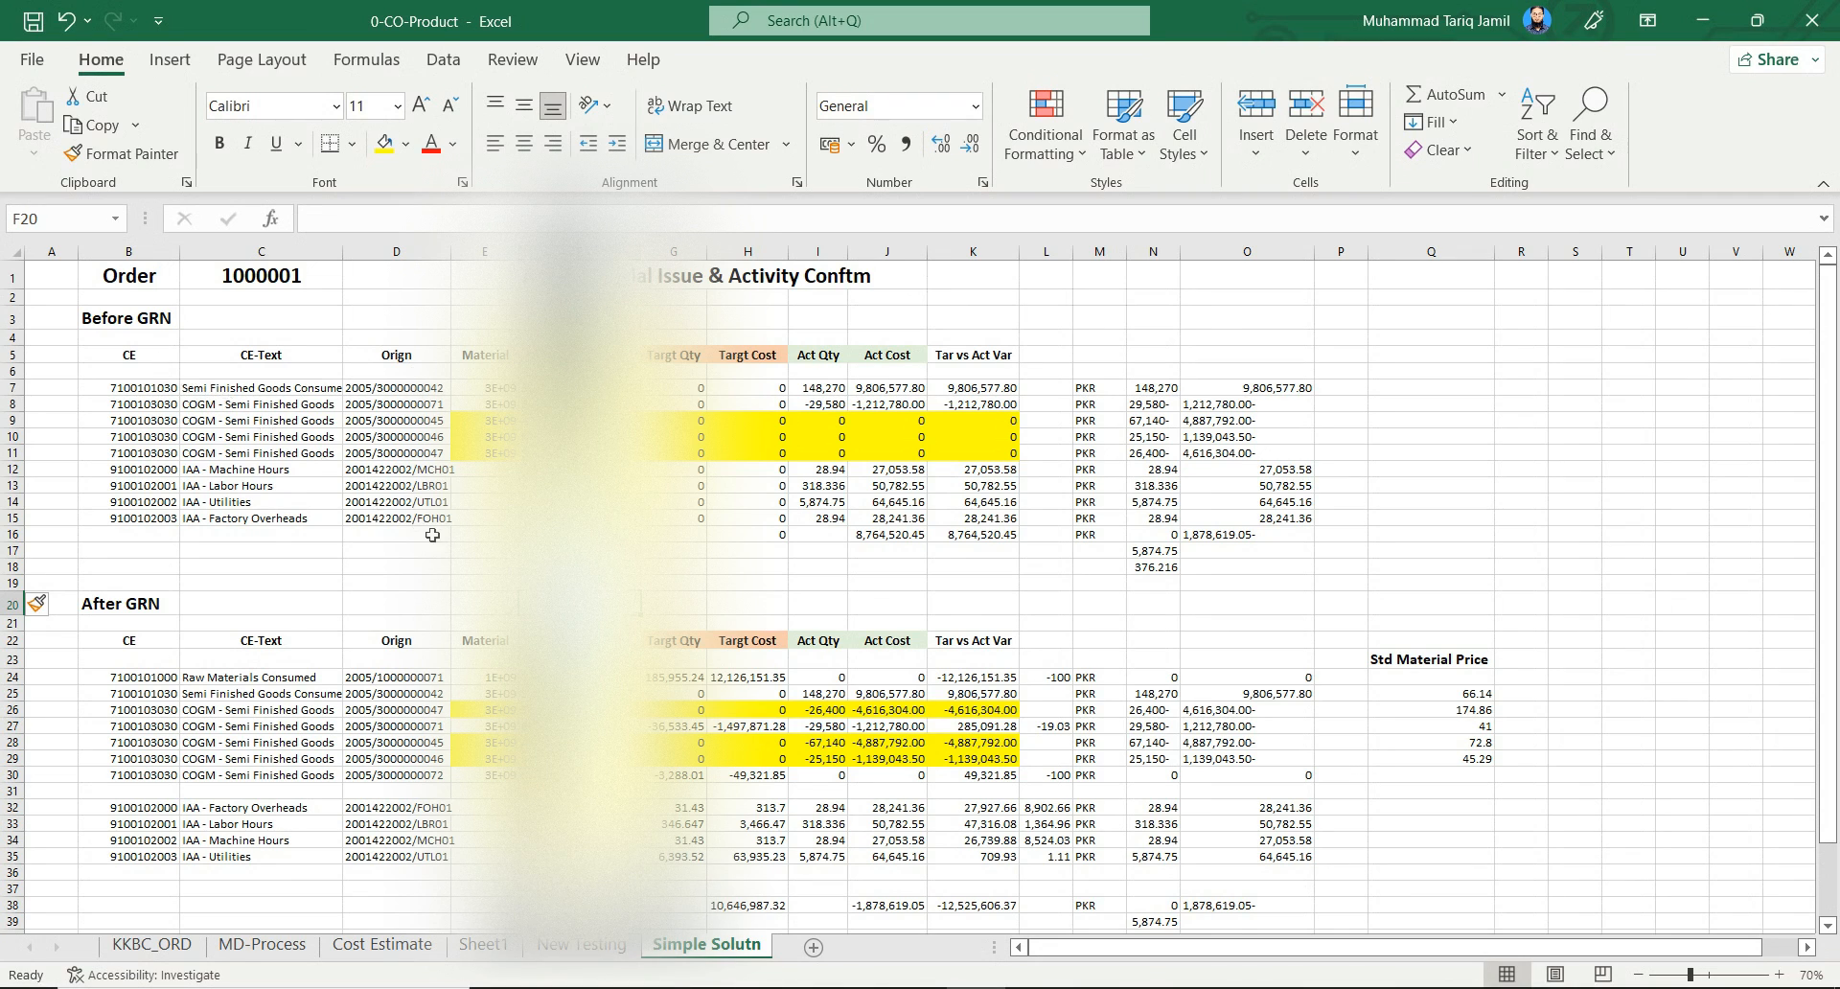
Begin a note in cell O1 with the text "COR# - Costing -"
{"action": "left_click", "coordinate": [1206, 278]}
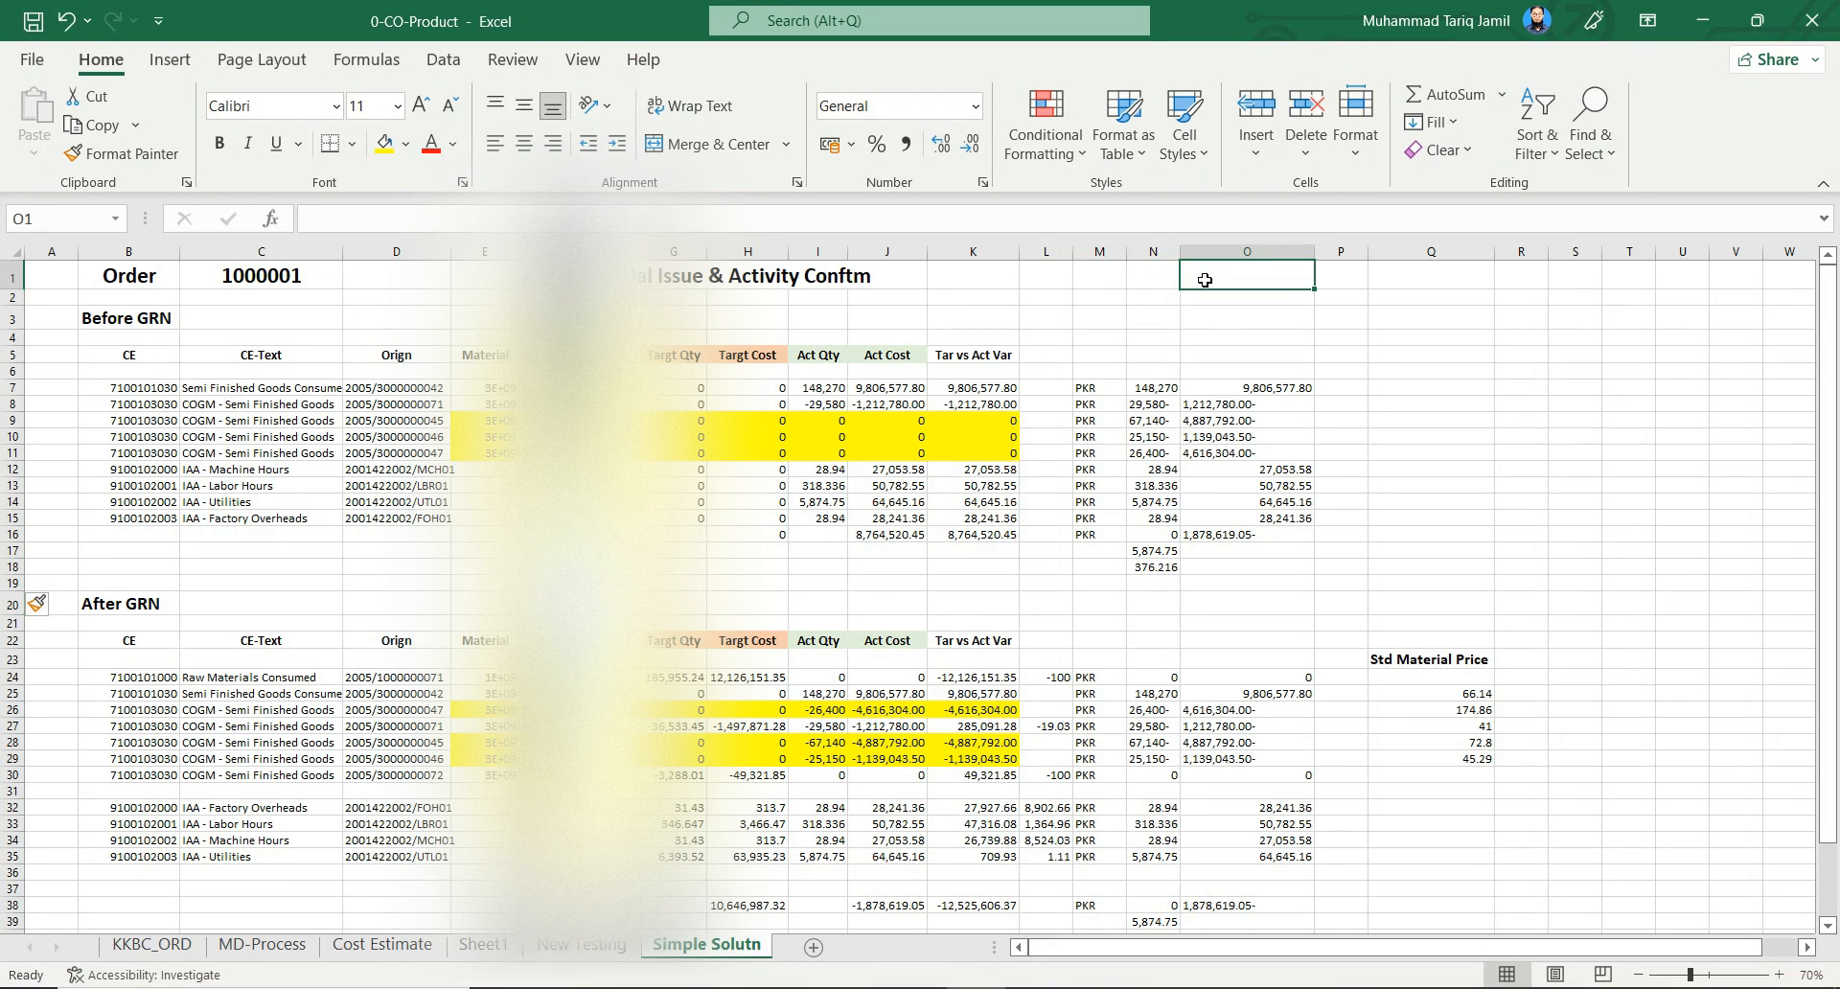
{"action": "type", "text": "COR#"}
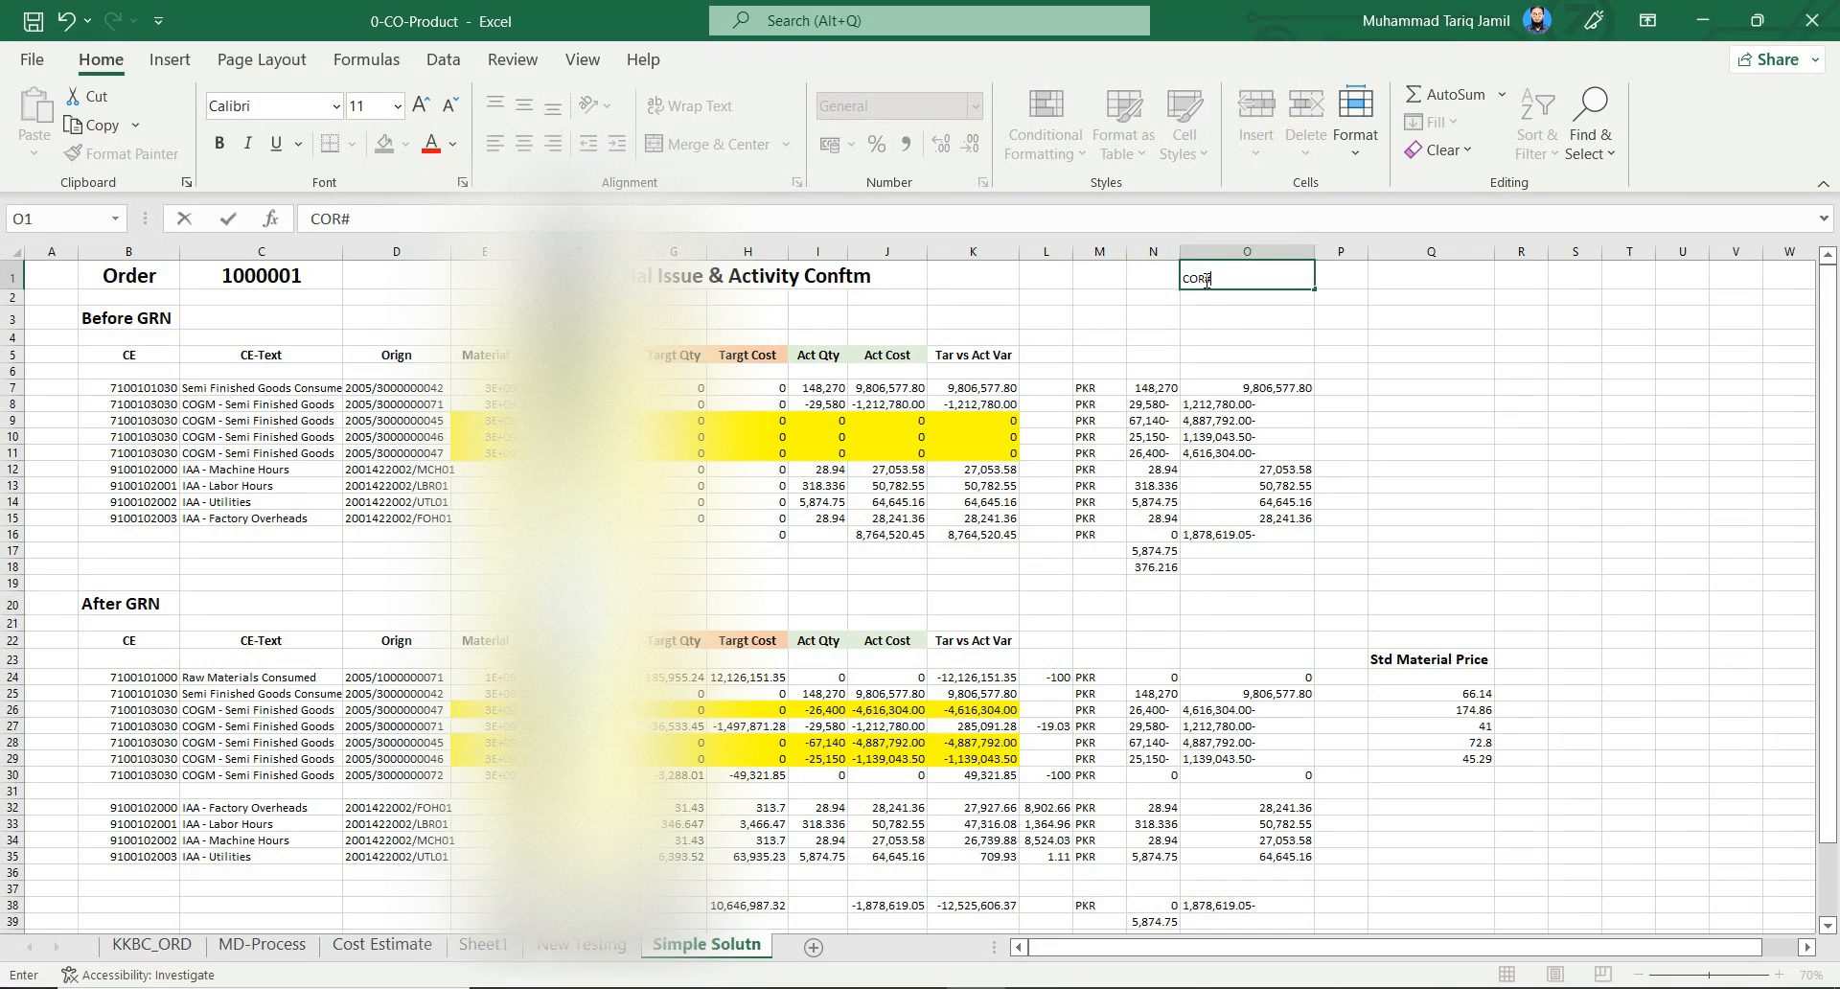
{"action": "type", "text": " - Costing -"}
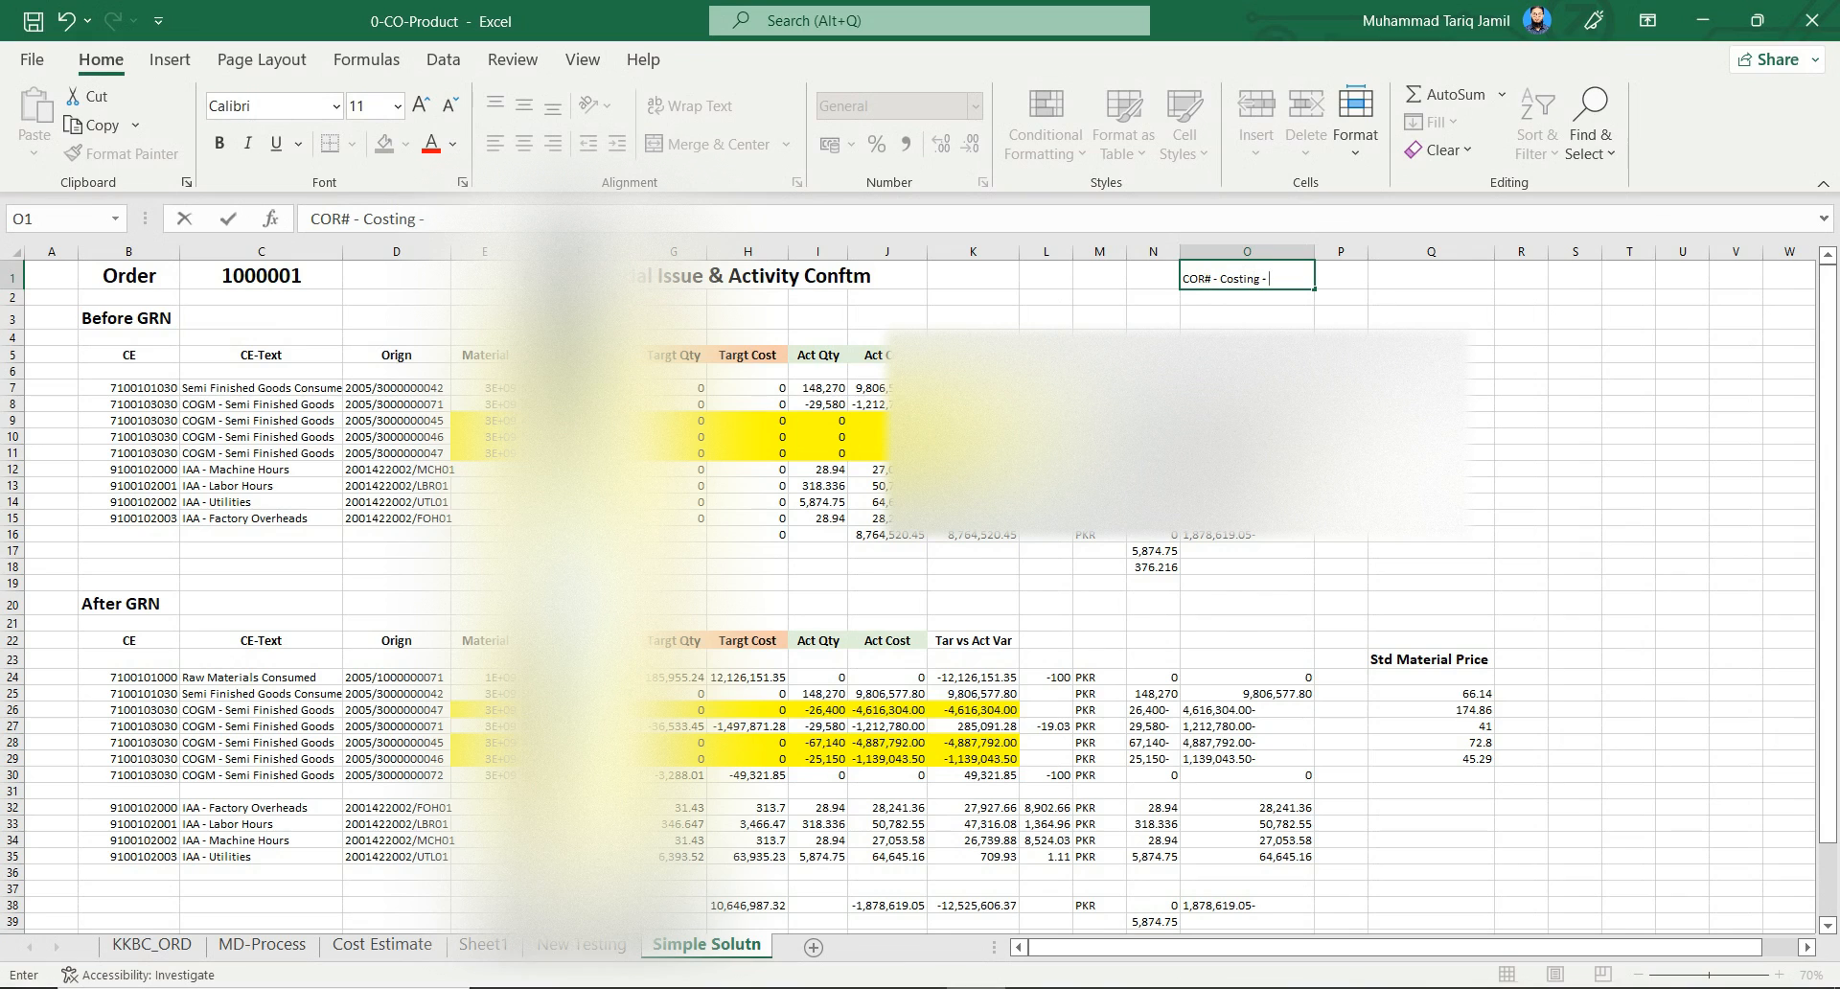
Switch to the process order display in SAP and check which cost views are available for the order
{"action": "key", "text": "alt+Tab"}
{"action": "left_click", "coordinate": [798, 988]}
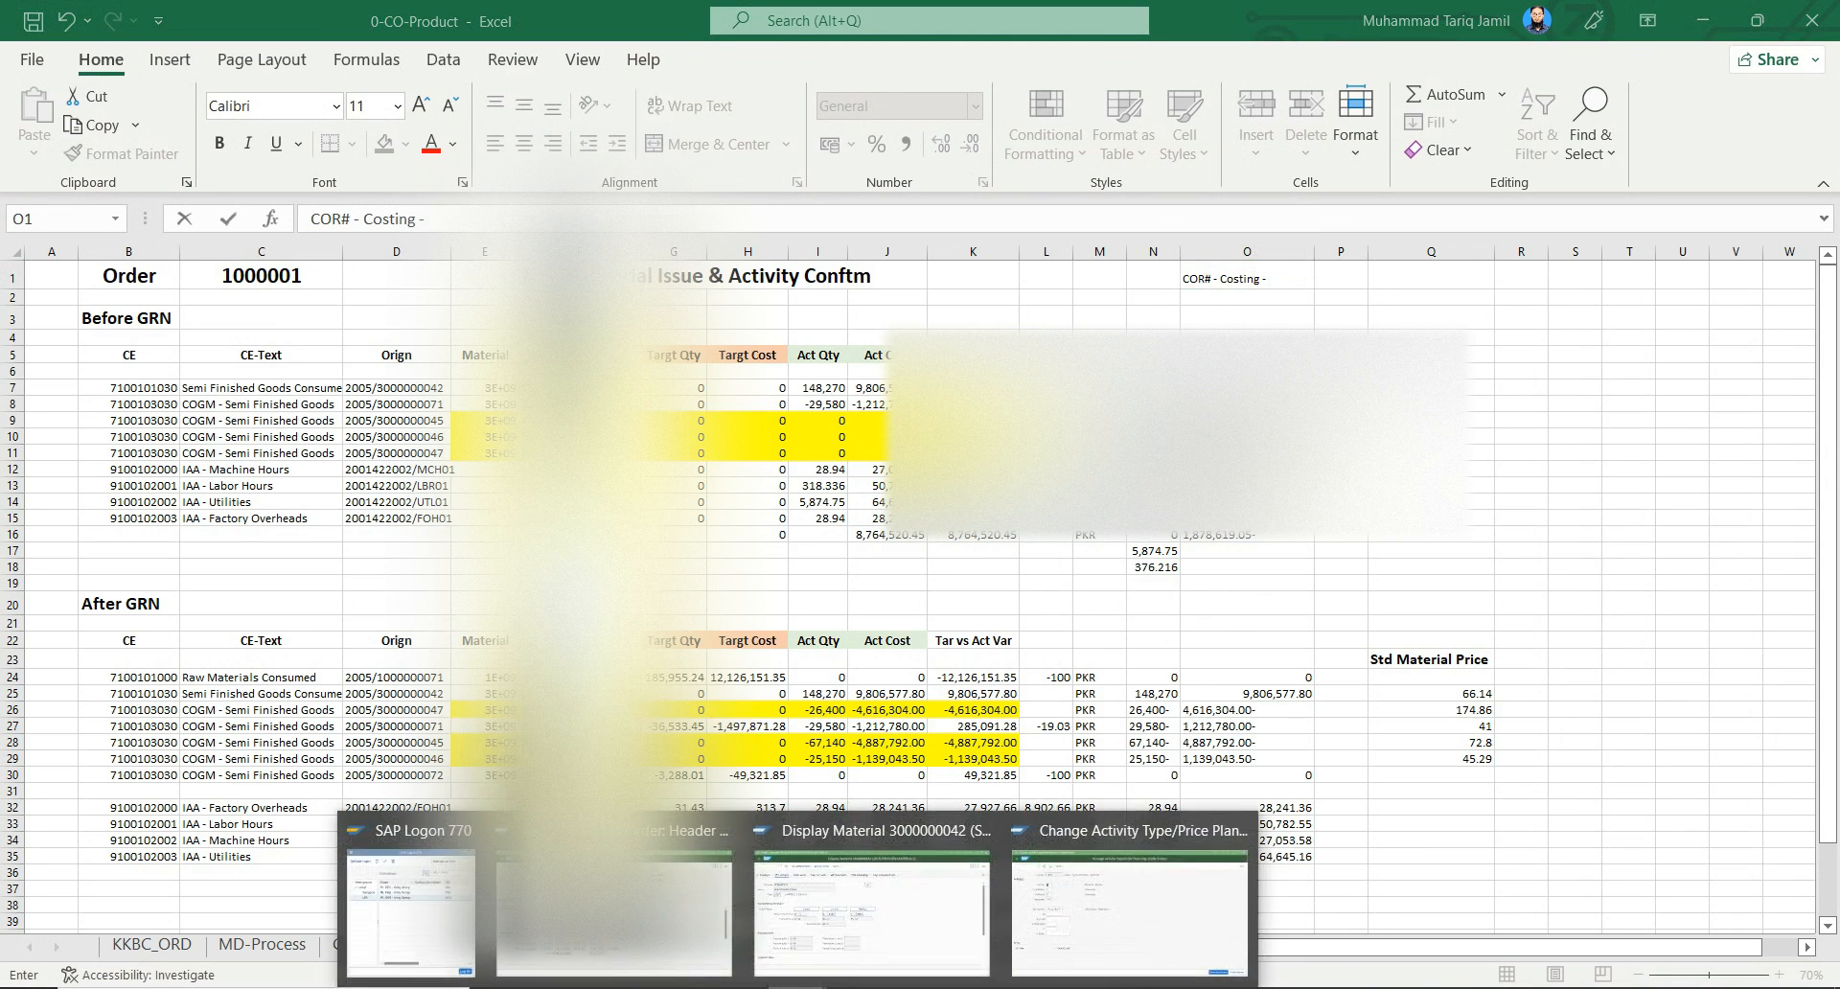
{"action": "left_click", "coordinate": [412, 913]}
{"action": "left_click", "coordinate": [797, 988]}
{"action": "left_click", "coordinate": [613, 916]}
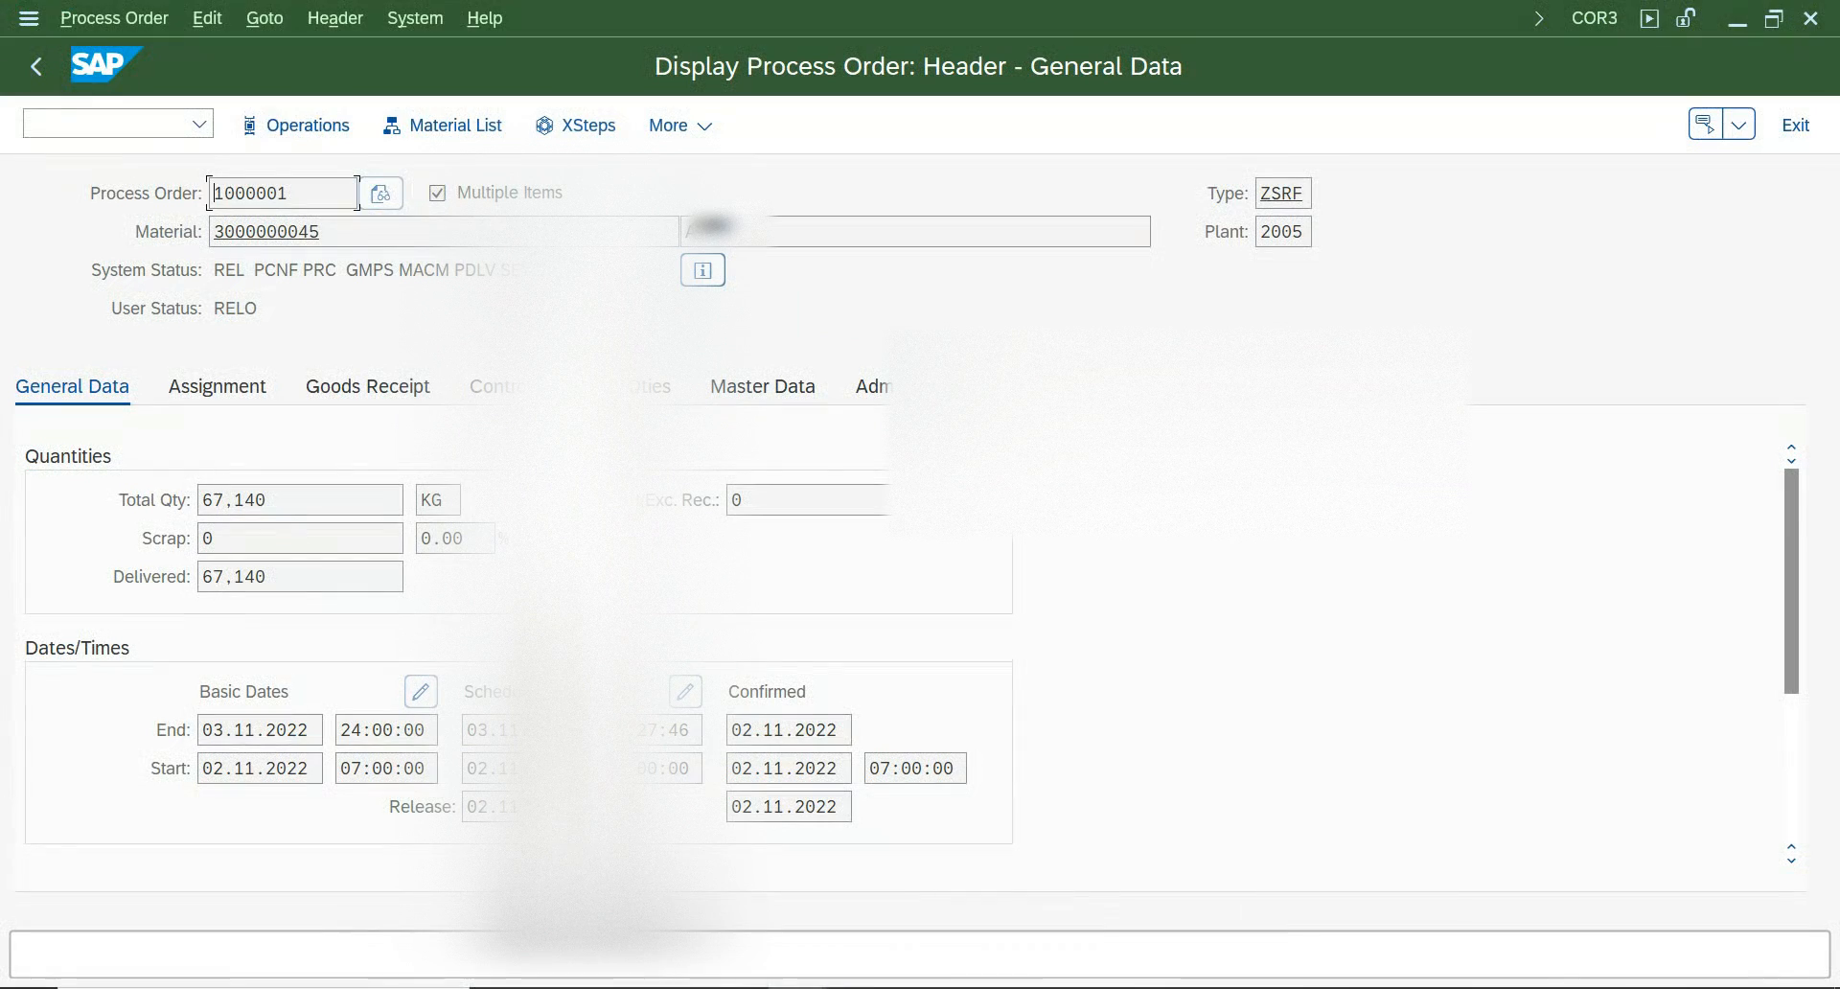
{"action": "left_click", "coordinate": [265, 19]}
{"action": "mouse_move", "coordinate": [307, 282]}
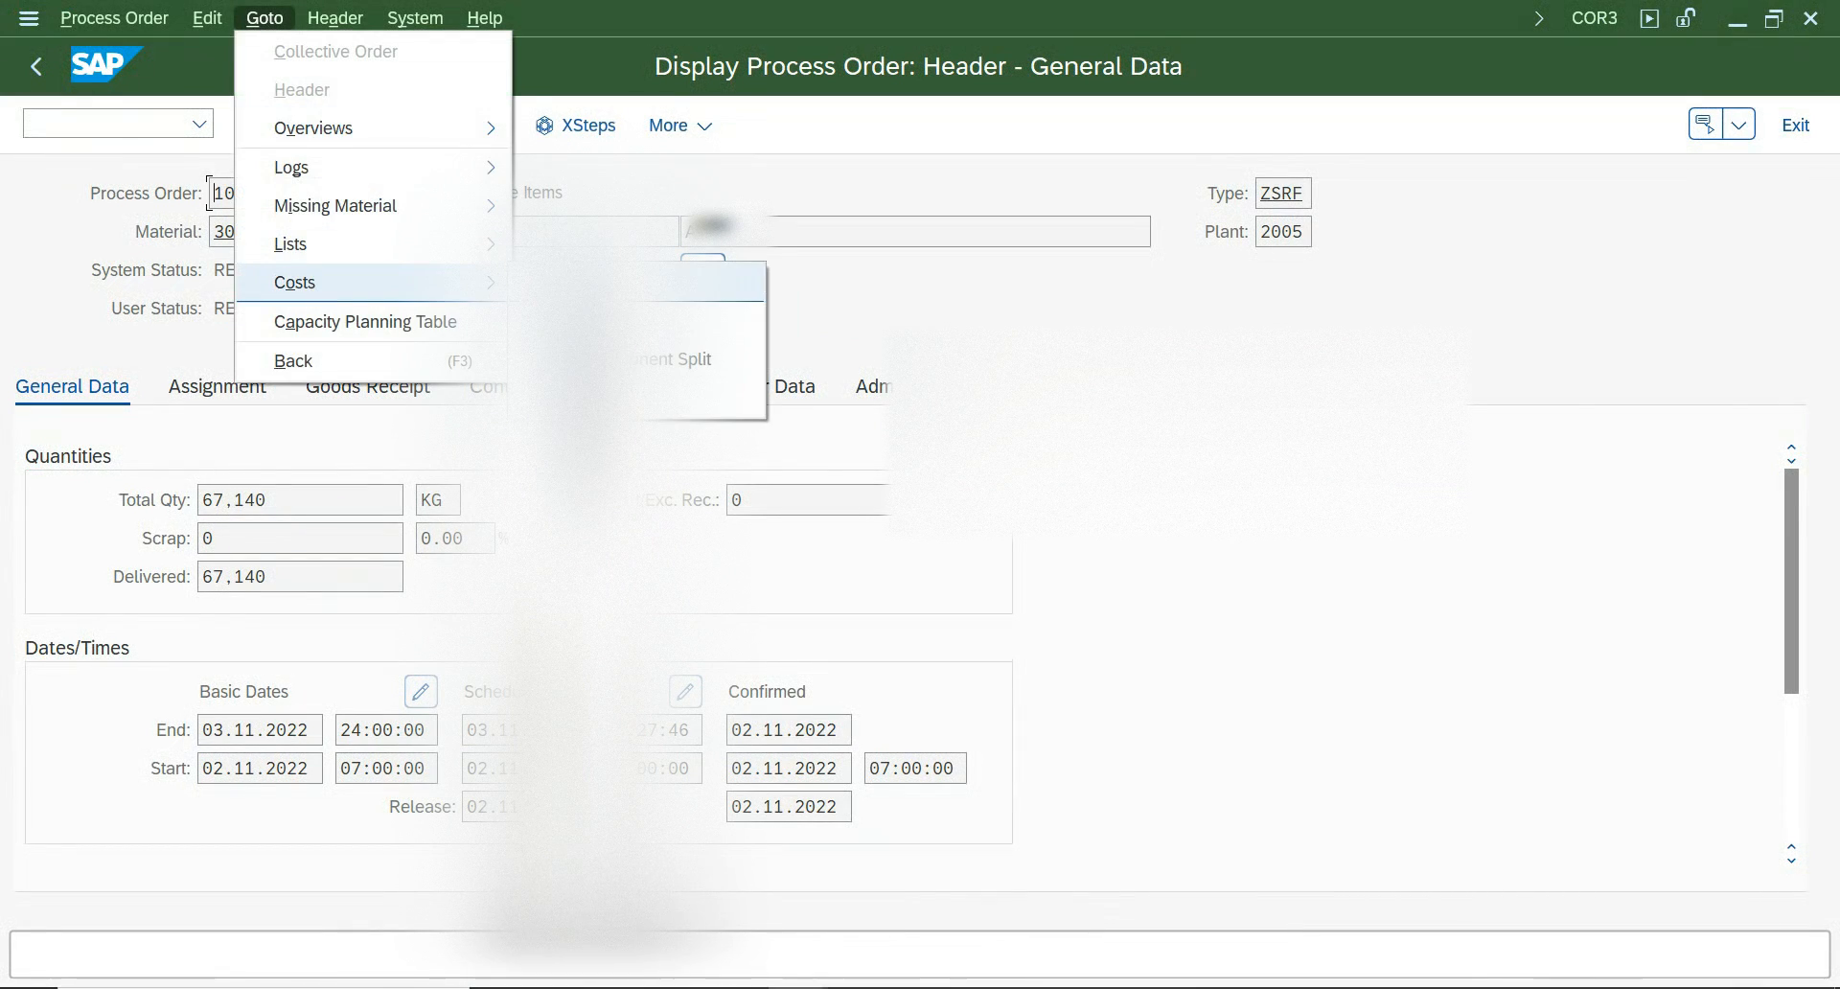
Return to Excel and finish the note in cell O1 as "COR3 - Costing - Analyz"
{"action": "left_click", "coordinate": [963, 988]}
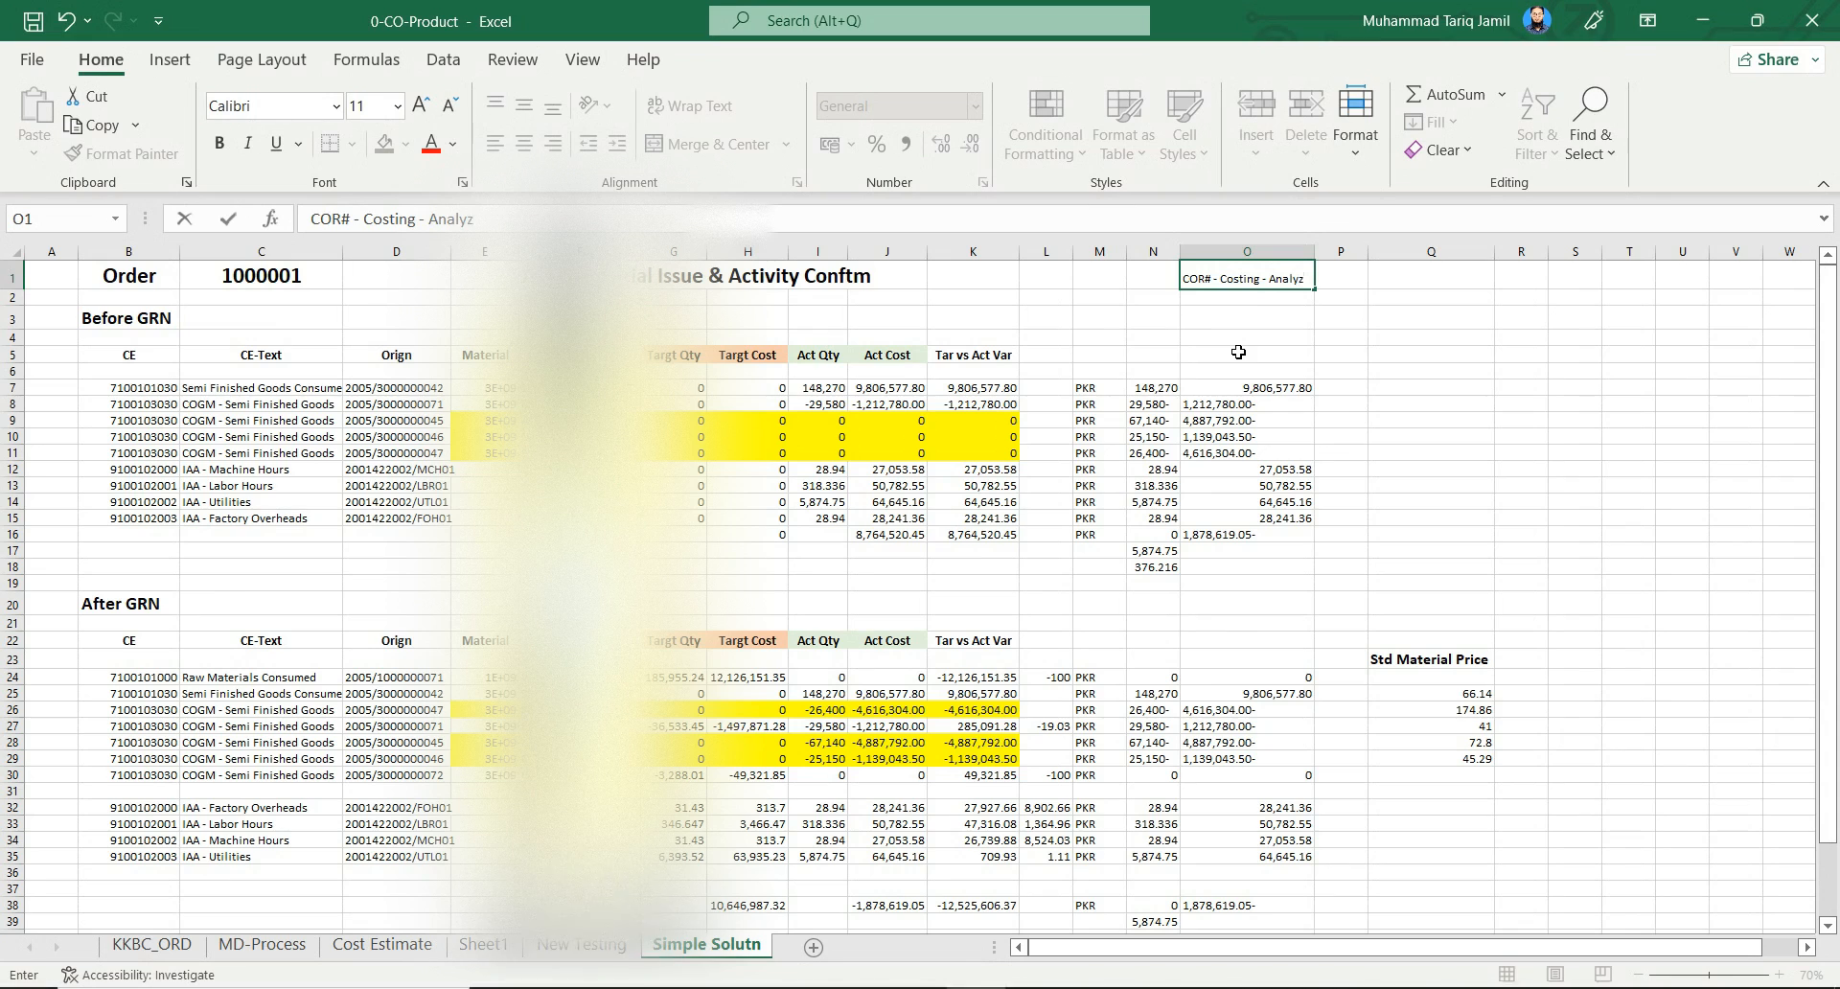
{"action": "key", "text": "Return"}
{"action": "left_click", "coordinate": [1212, 279]}
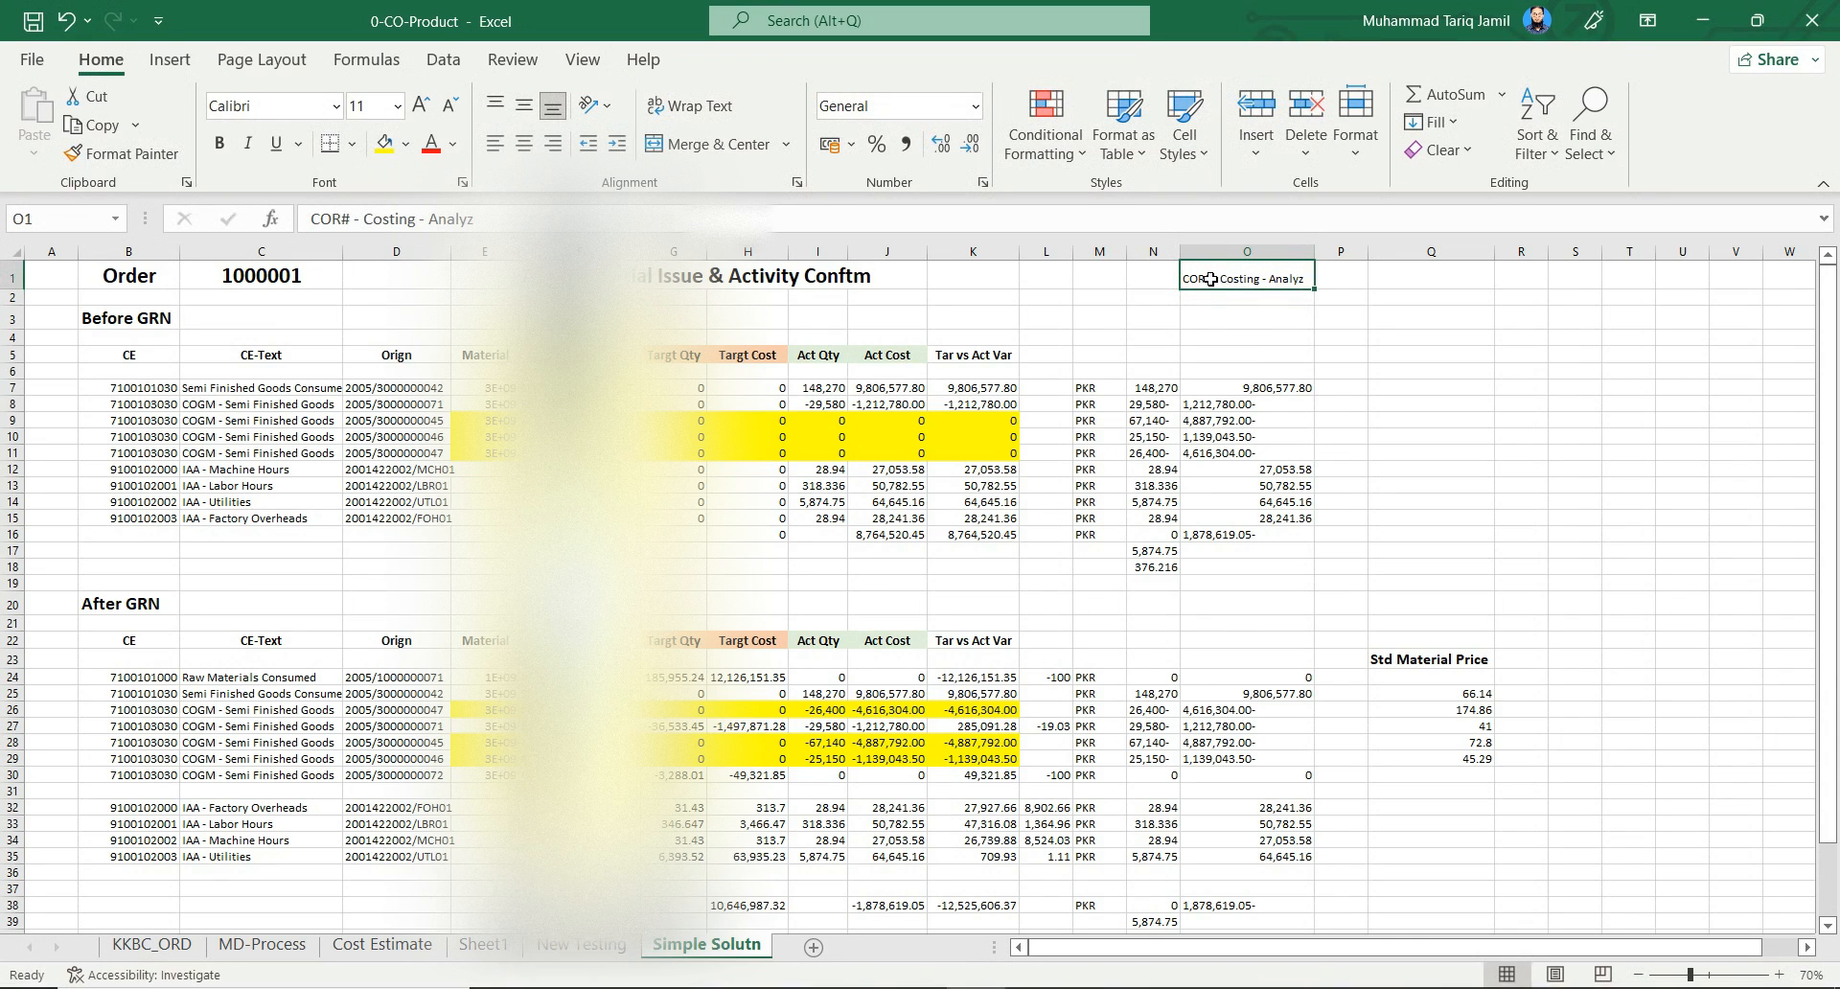
{"action": "key", "text": "BackSpace"}
{"action": "type", "text": "3"}
{"action": "key", "text": "Return"}
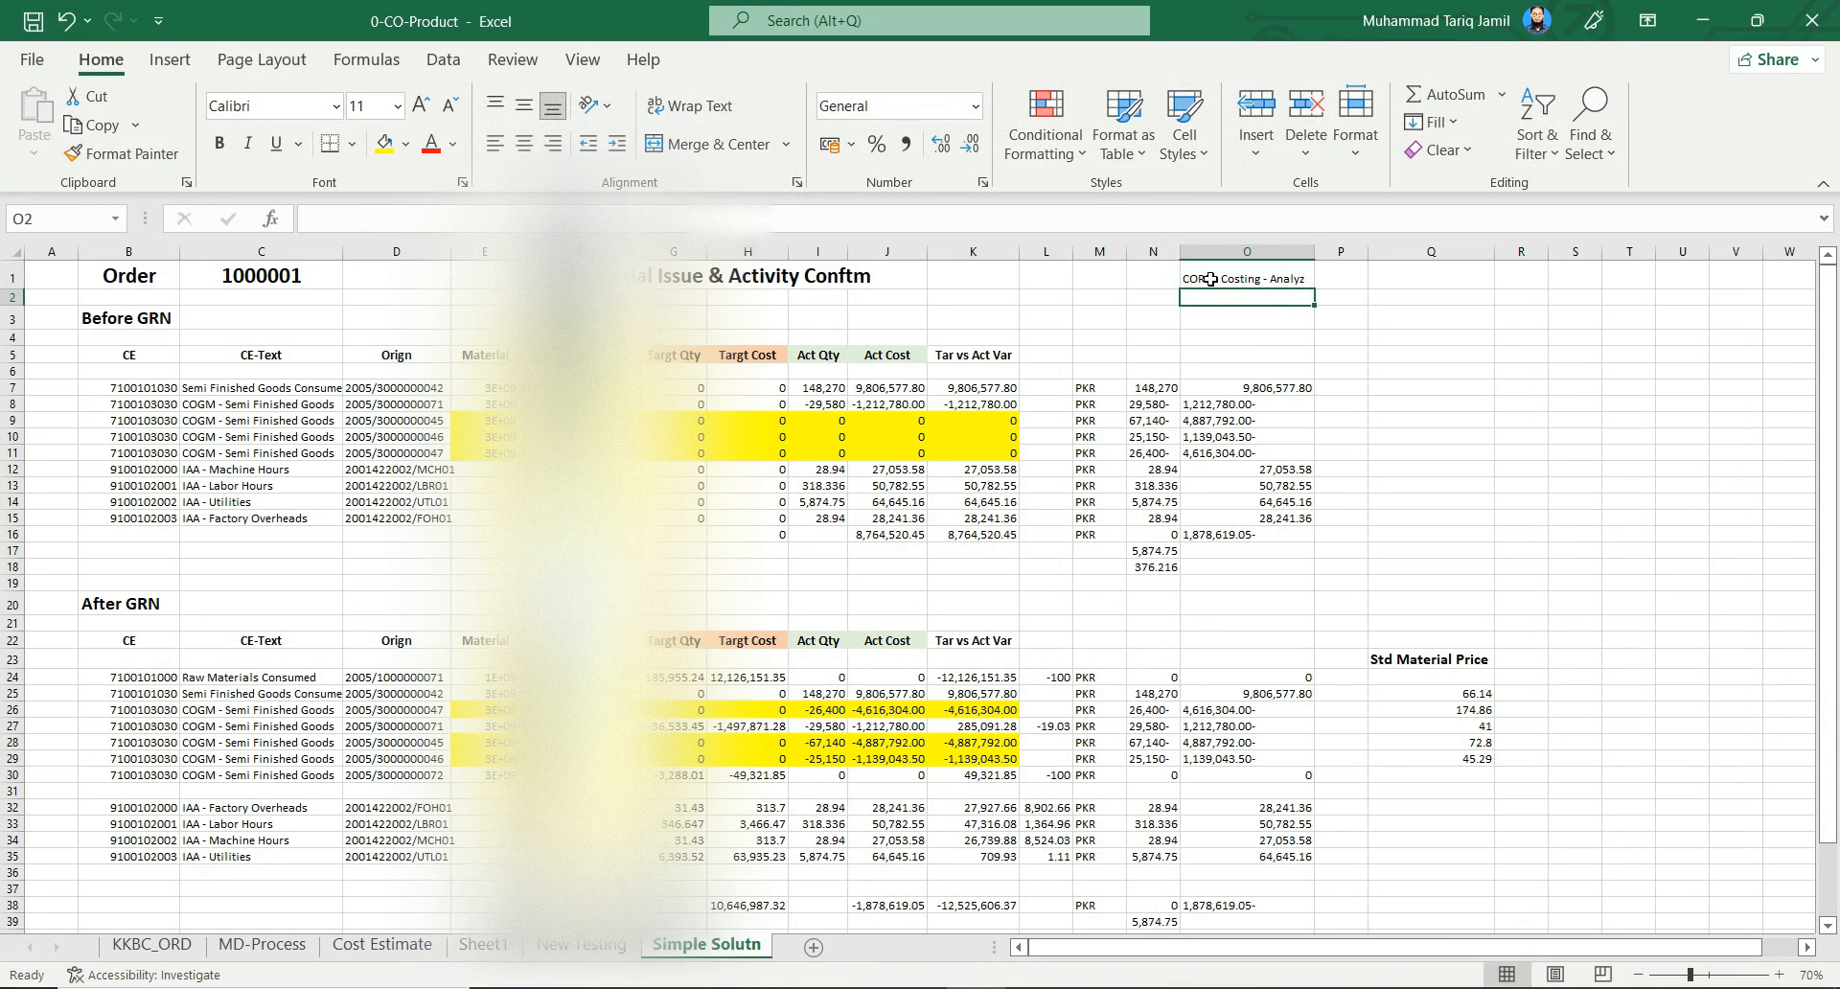
Format the "COR3 - Costing - Analyz" note in O1 as 20-point bold text
{"action": "left_click", "coordinate": [1210, 279]}
{"action": "left_click", "coordinate": [421, 105]}
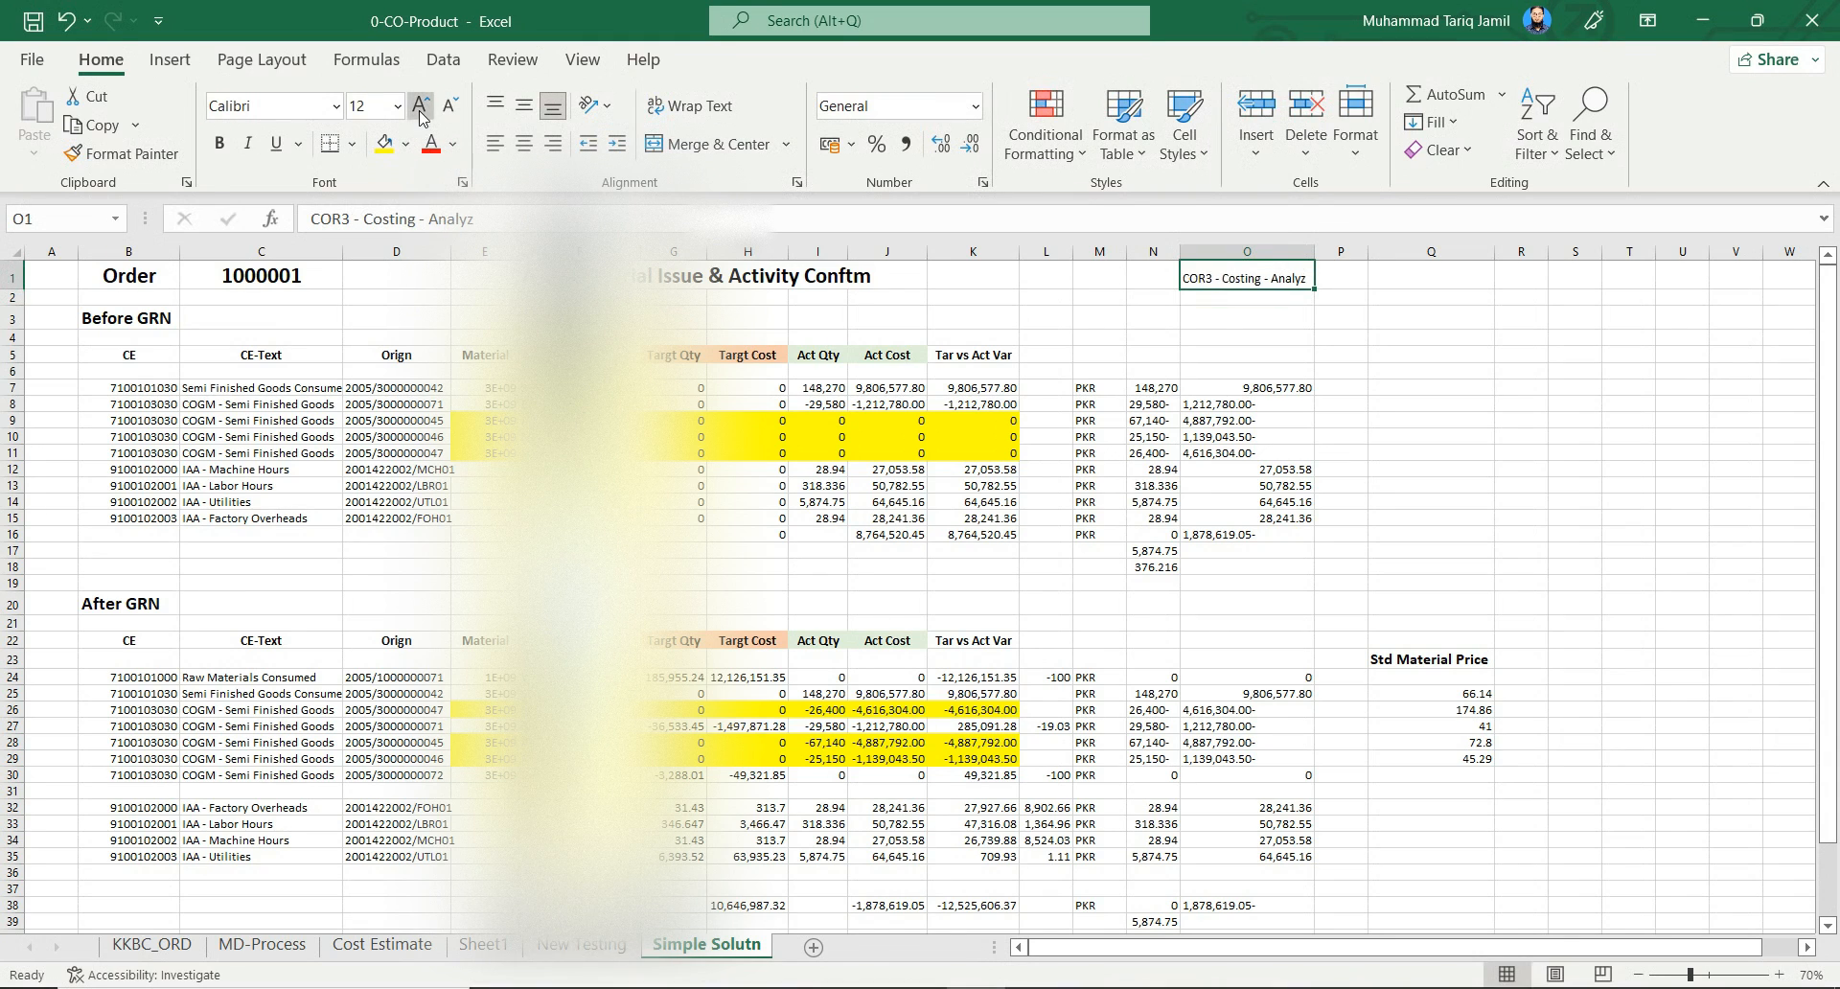
{"action": "left_click", "coordinate": [421, 105]}
{"action": "left_click", "coordinate": [421, 105]}
{"action": "left_click", "coordinate": [421, 105]}
{"action": "left_click", "coordinate": [421, 105]}
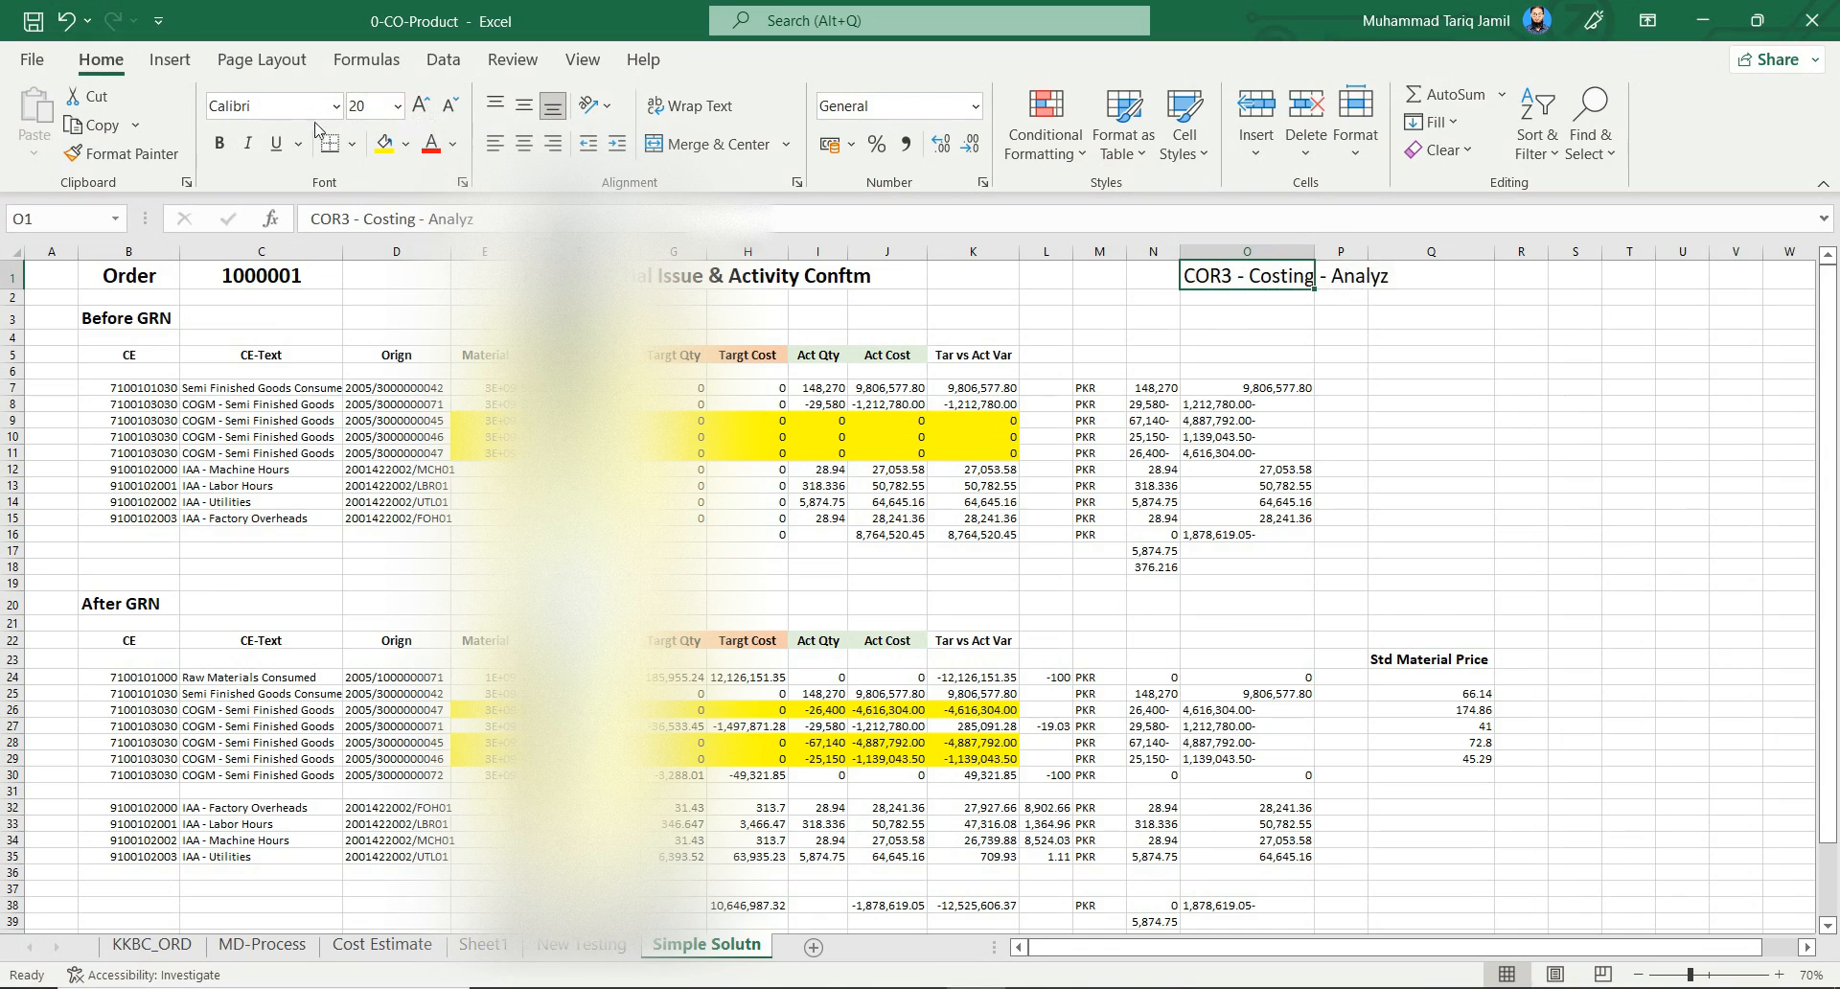
{"action": "left_click", "coordinate": [218, 143]}
{"action": "left_click", "coordinate": [1000, 342]}
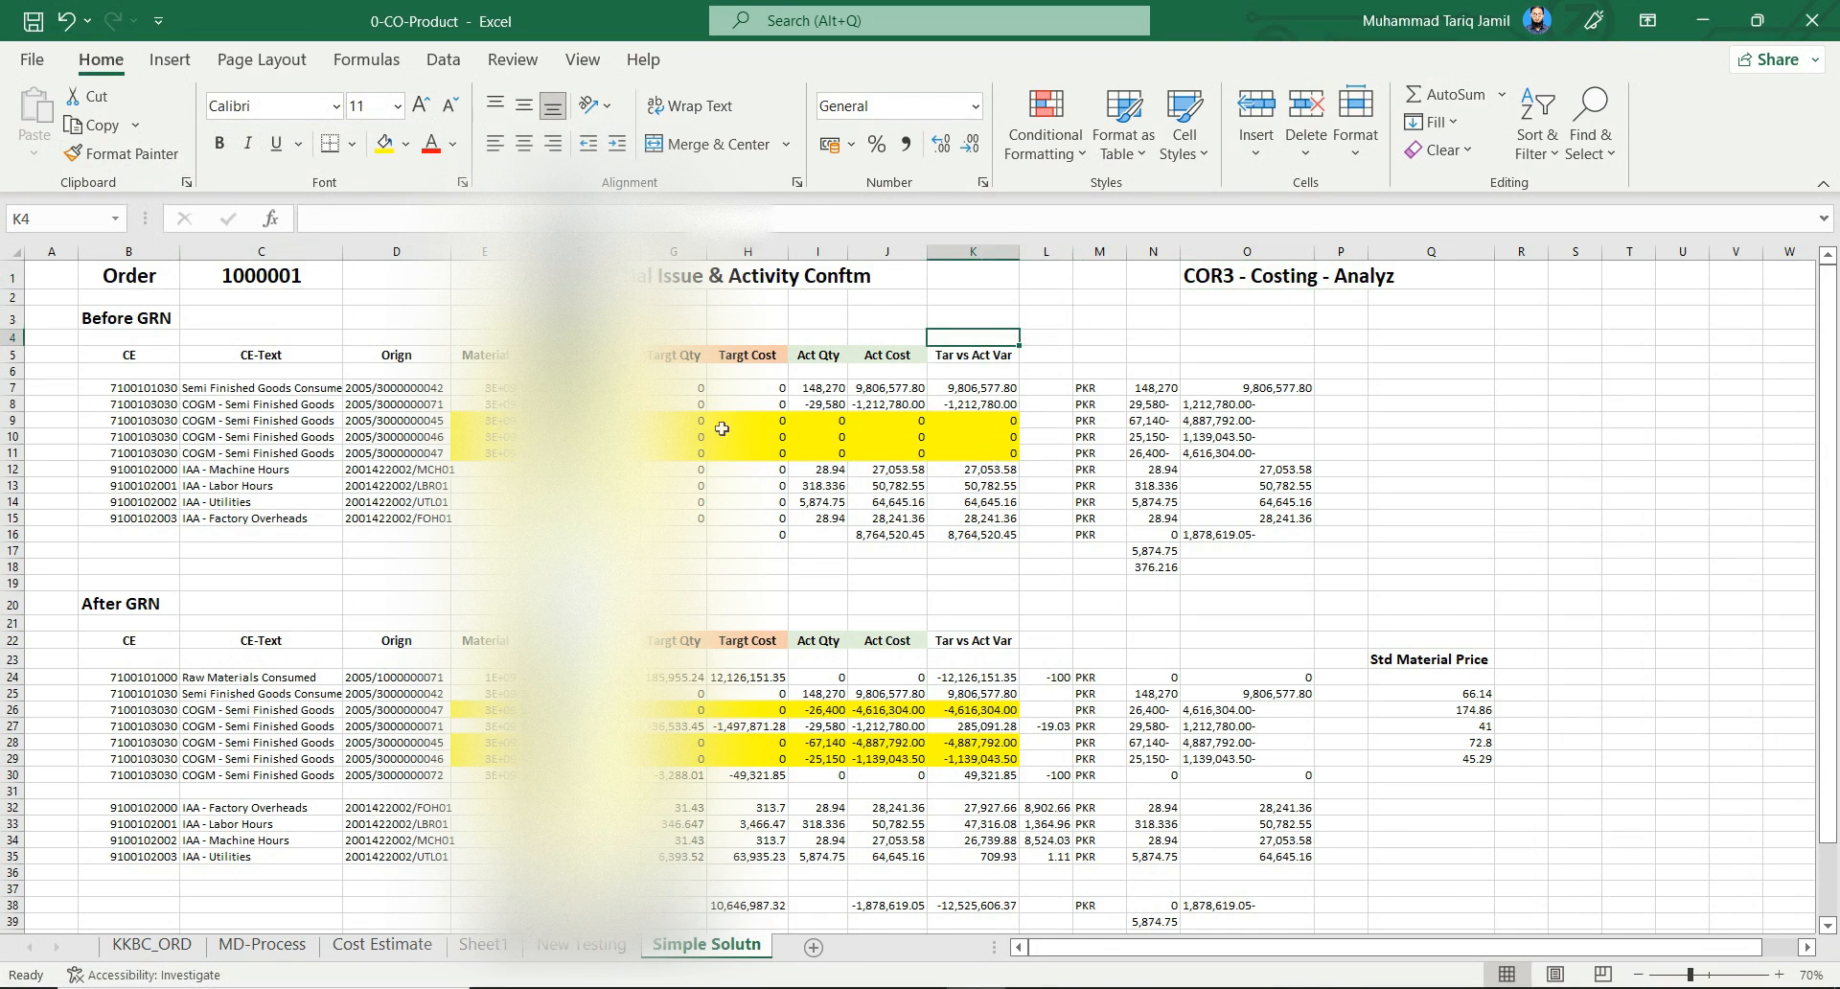
AutoFit the Material column and insert two blank rows without yellow fill above the Machine Hours row in the Before GRN table
{"action": "double_click", "coordinate": [518, 252]}
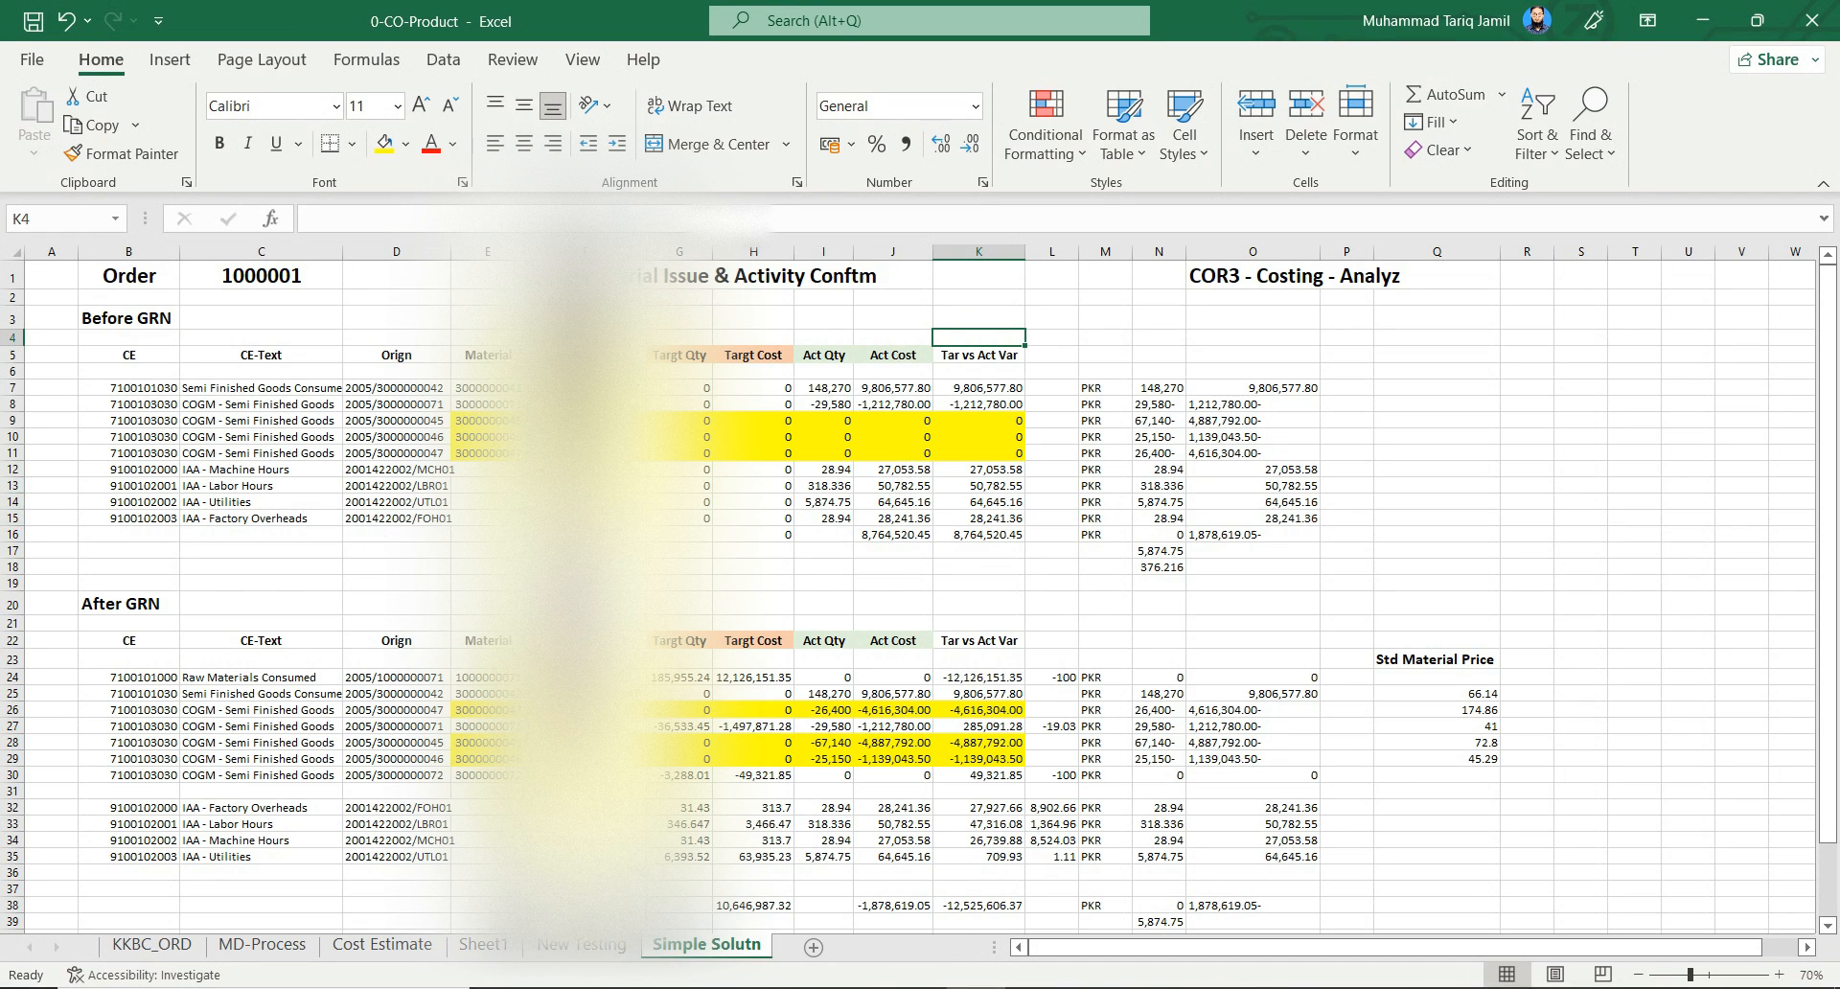
{"action": "left_click", "coordinate": [13, 468]}
{"action": "key", "text": "ctrl+shift+plus"}
{"action": "key", "text": "ctrl+shift+plus"}
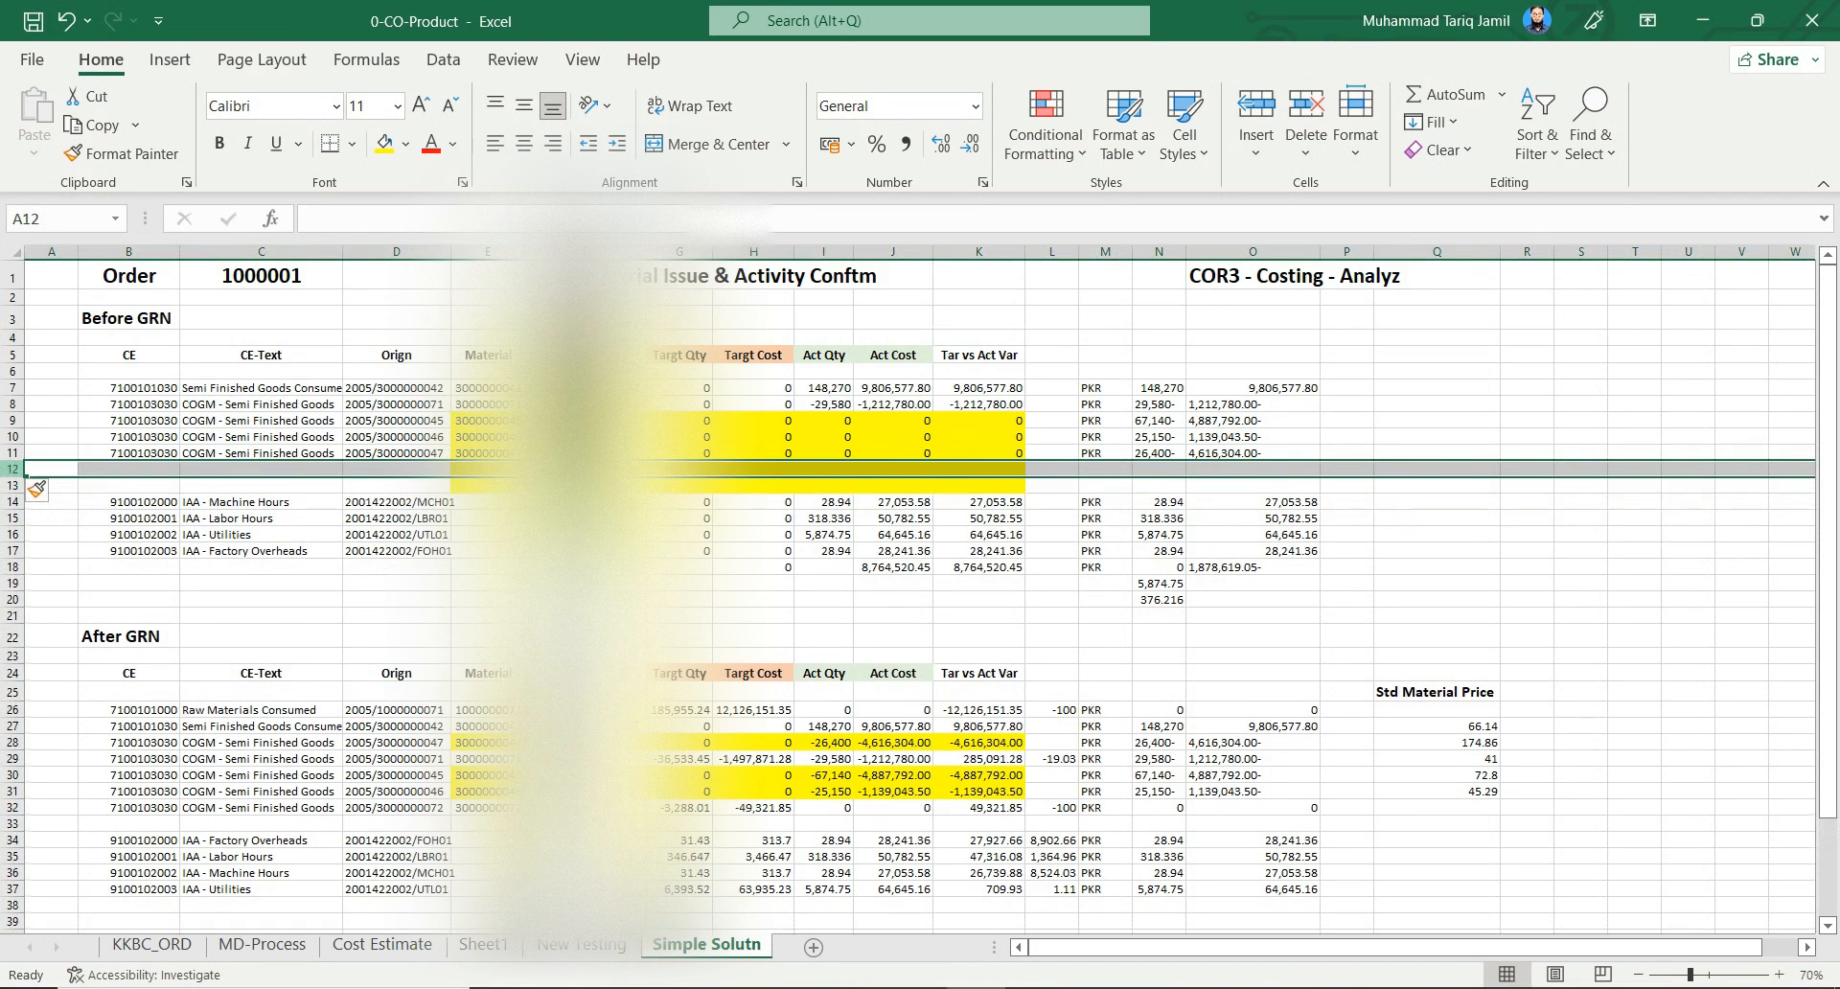
{"action": "left_click_drag", "start_coordinate": [437, 471], "coordinate": [1134, 494]}
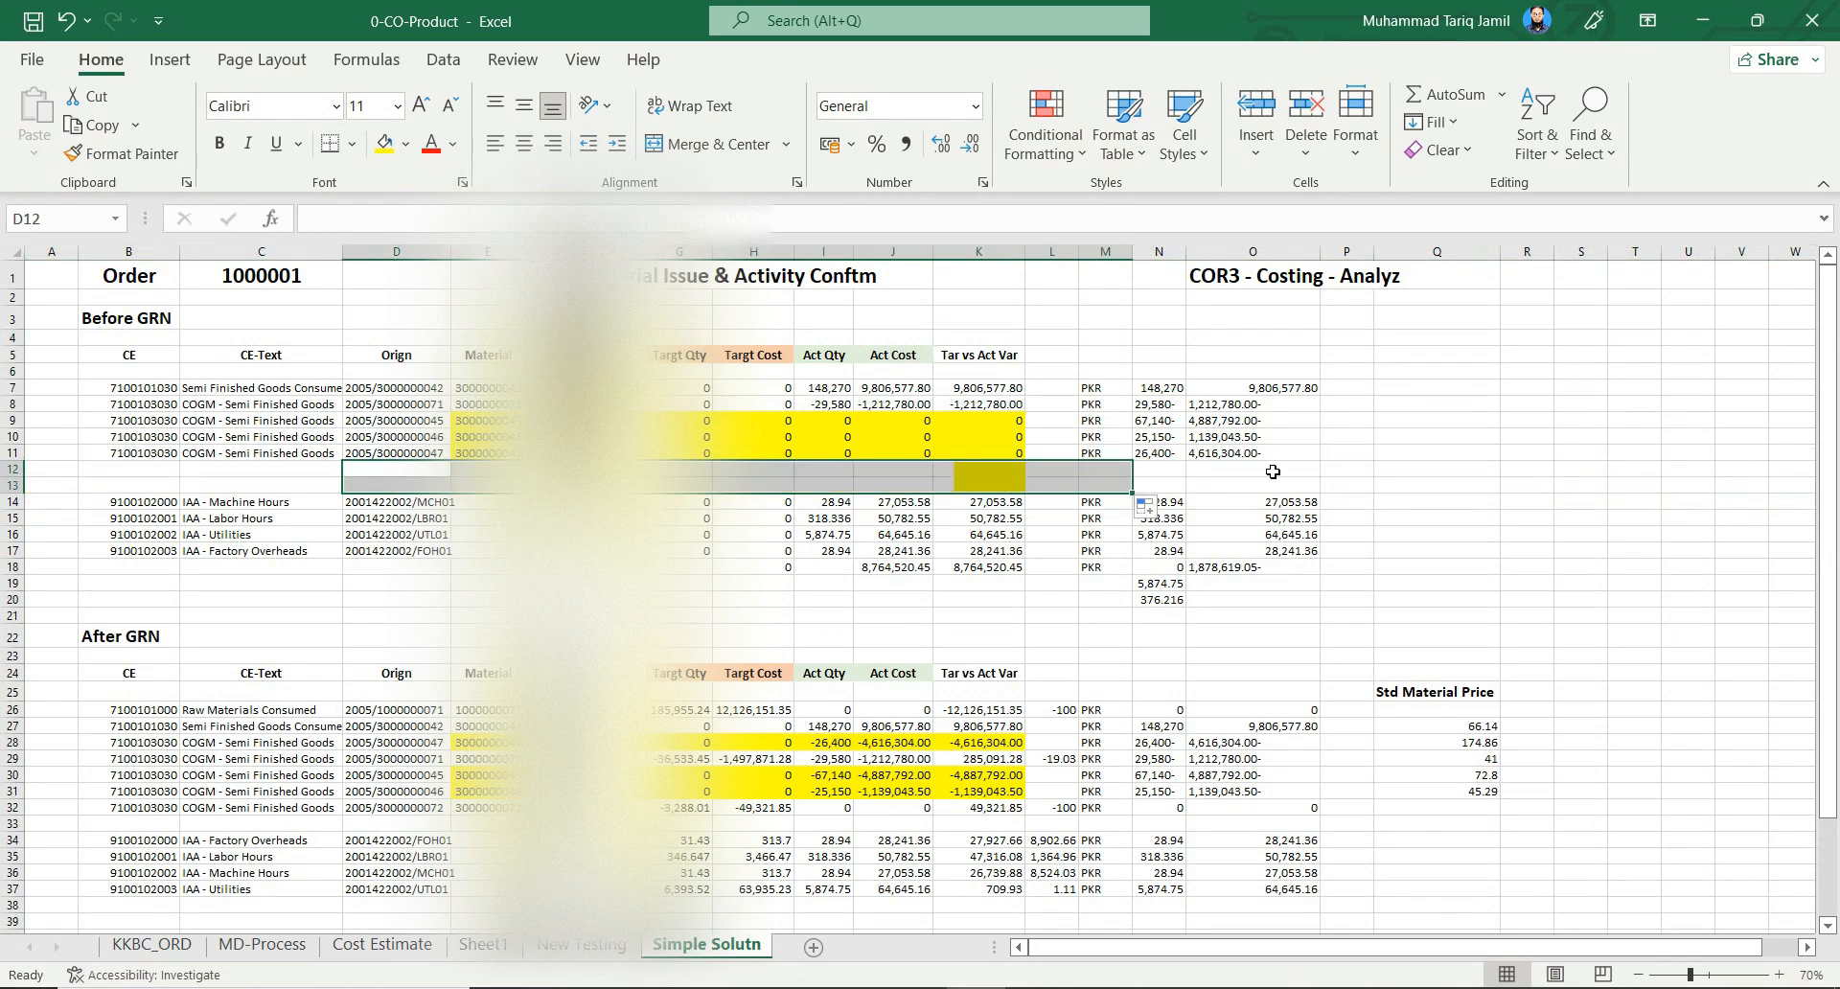
{"action": "left_click", "coordinate": [1446, 387]}
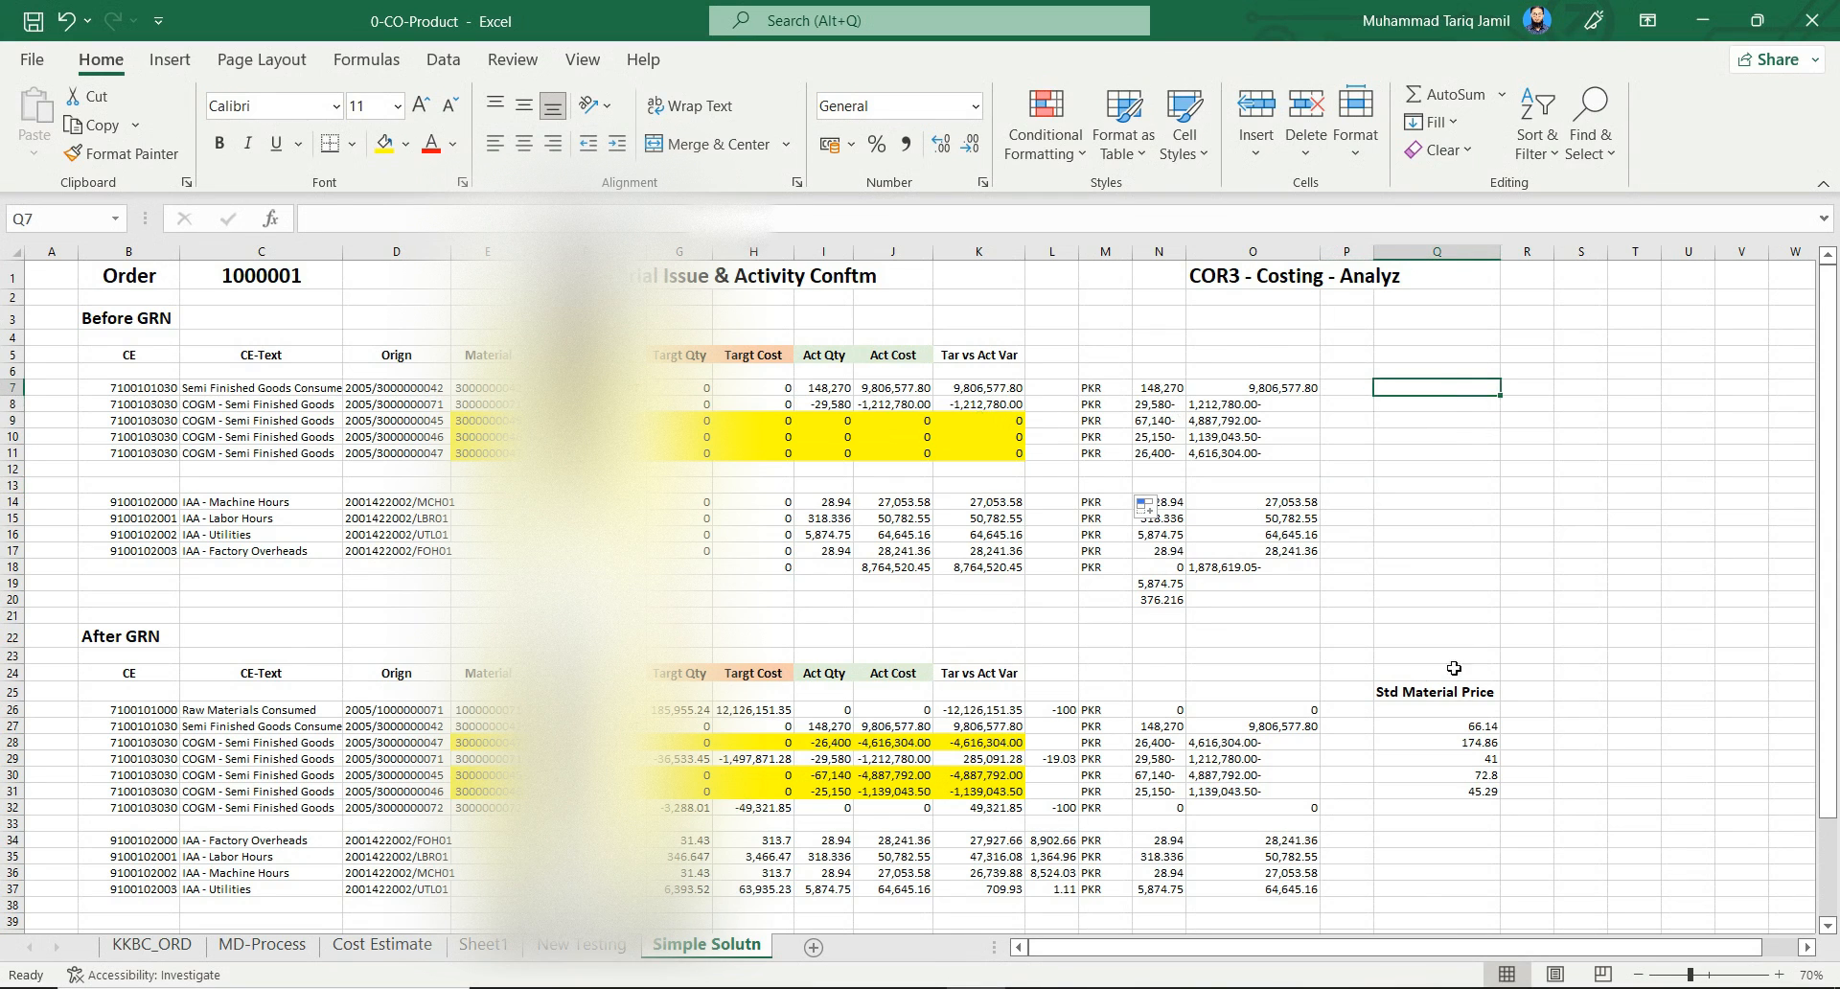
Copy the "Std Material Price" heading from the After GRN table to cell Q5 of the Before GRN table
{"action": "left_click", "coordinate": [1437, 691]}
{"action": "key", "text": "ctrl+c"}
{"action": "left_click", "coordinate": [1442, 355]}
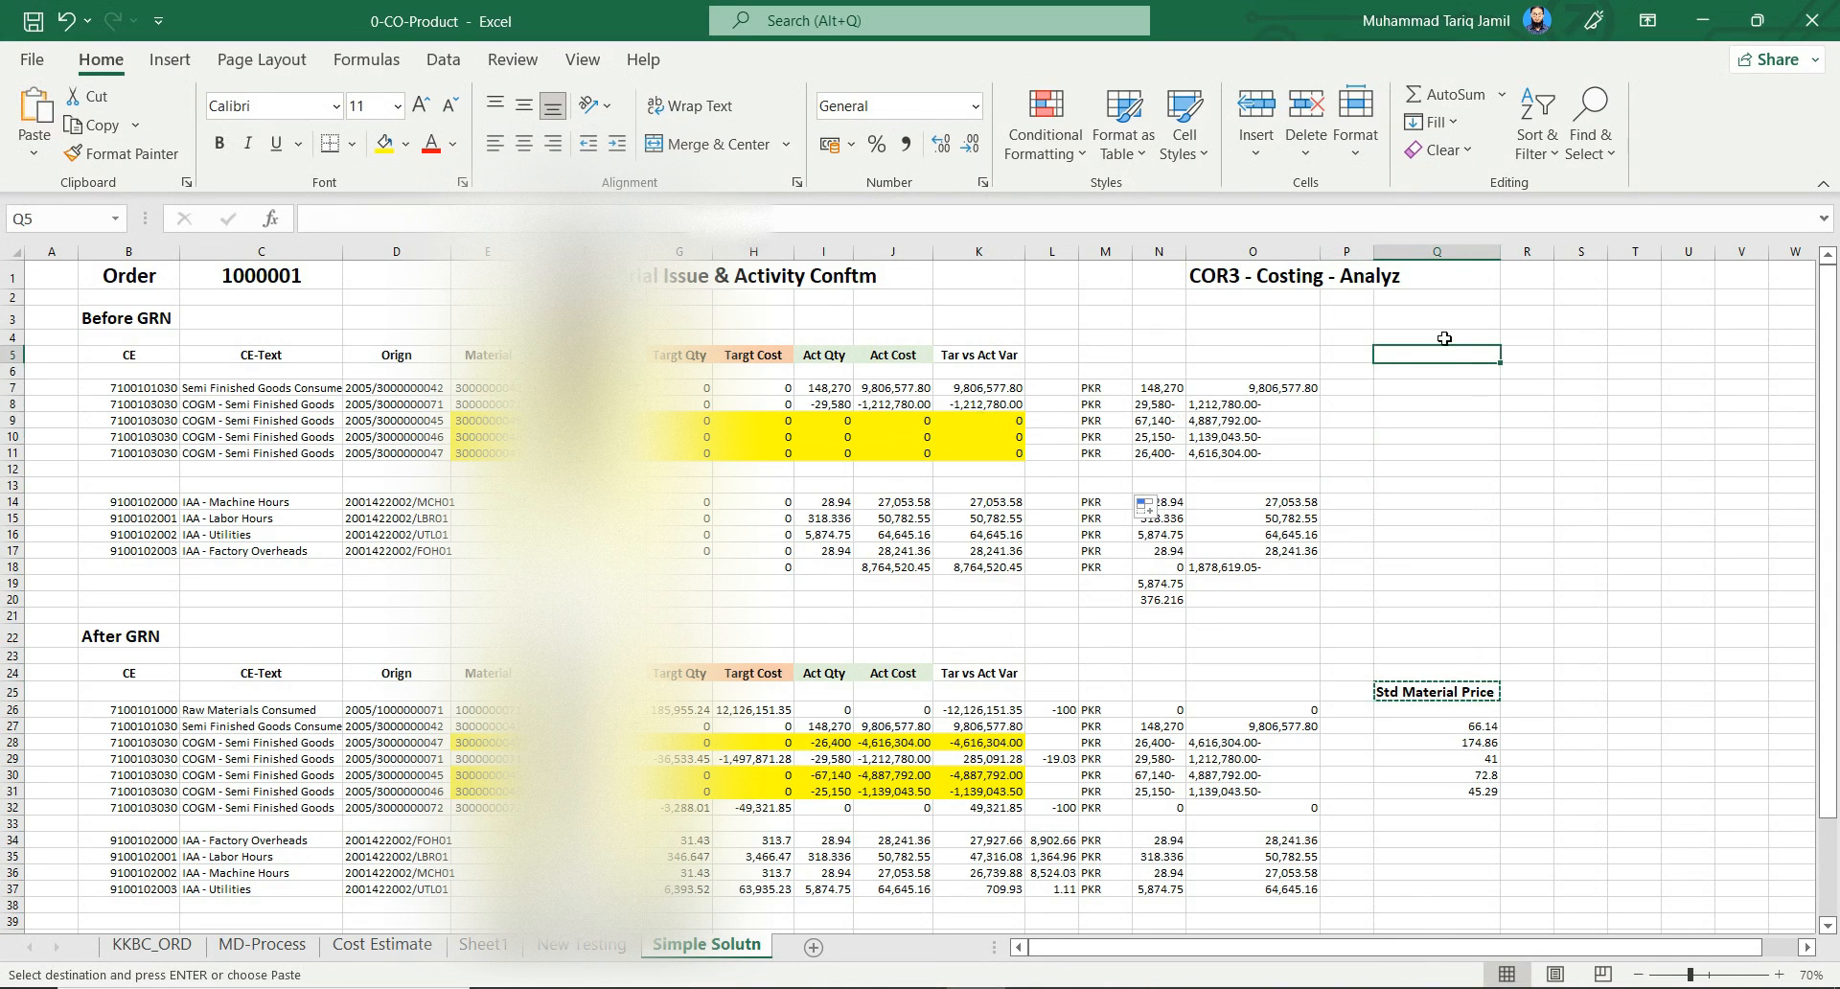
{"action": "key", "text": "ctrl+v"}
Calculate the standard material price in Q7 by dividing actual cost by actual quantity with the formula +J7/I7
{"action": "left_click", "coordinate": [1440, 388]}
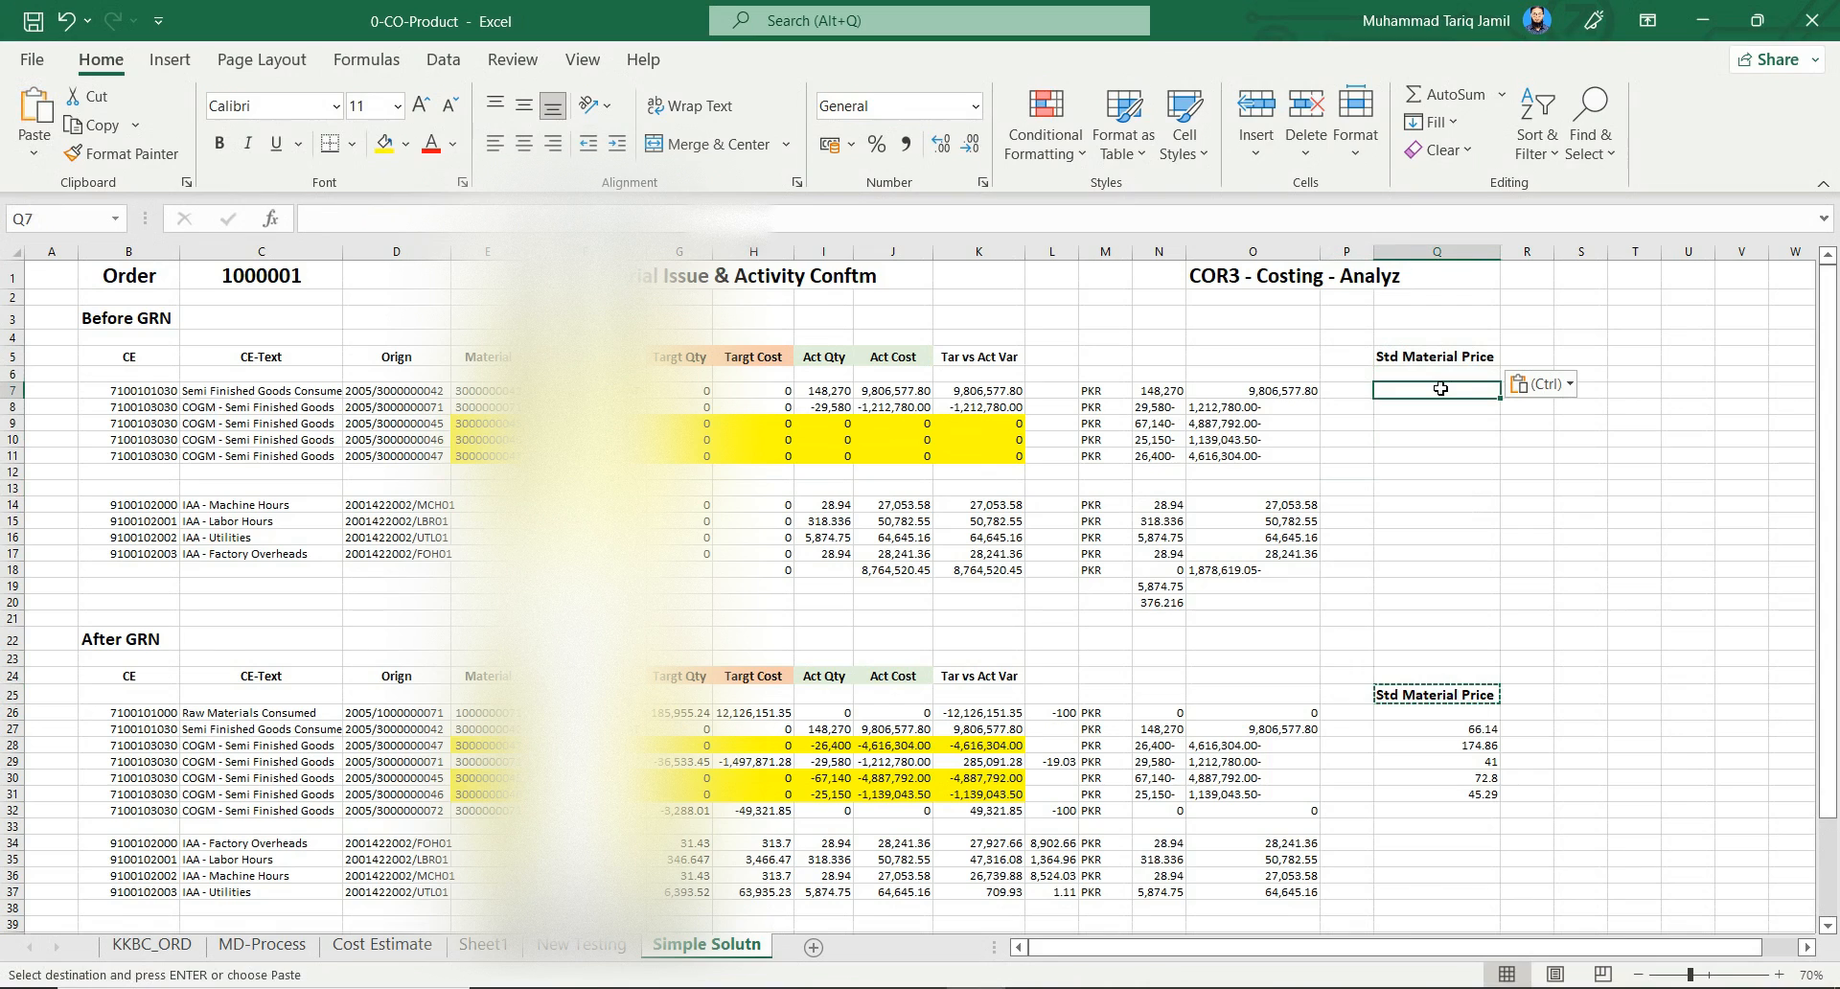
{"action": "type", "text": "+"}
{"action": "key", "text": "Left"}
{"action": "key", "text": "Left"}
{"action": "key", "text": "Left"}
{"action": "key", "text": "Left"}
{"action": "key", "text": "Left"}
{"action": "key", "text": "Left"}
{"action": "key", "text": "Left"}
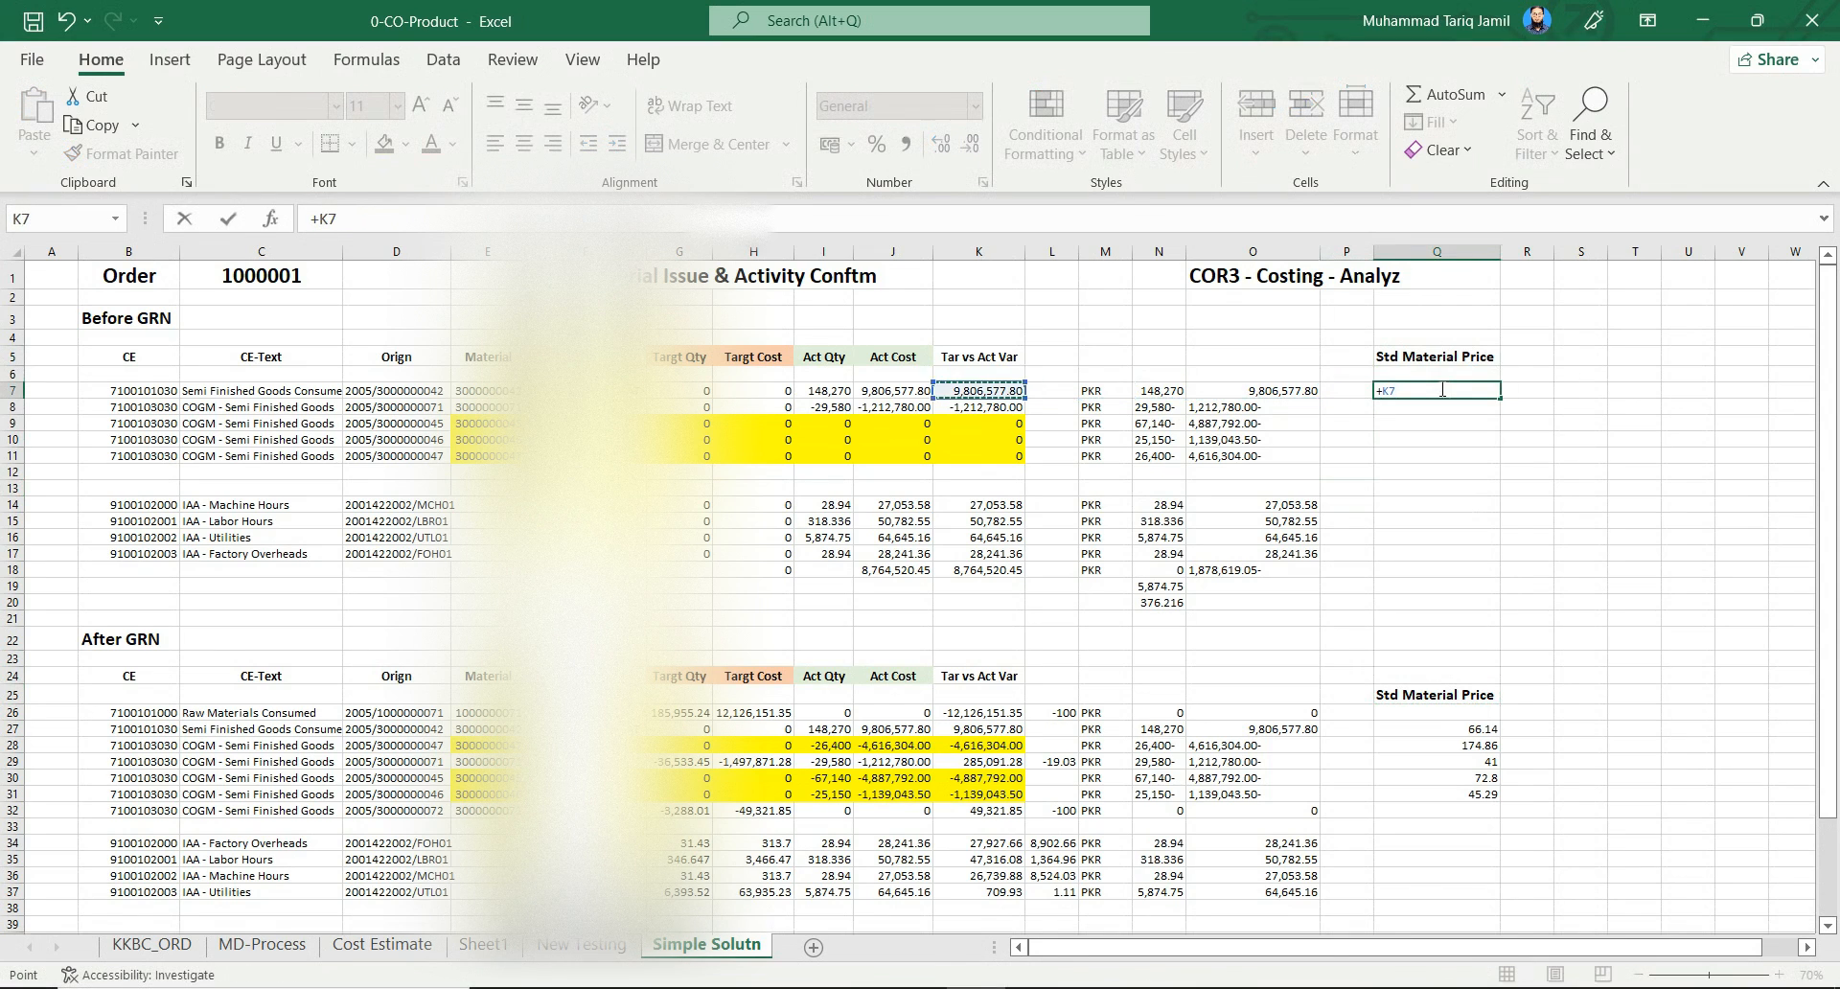
{"action": "type", "text": "/"}
{"action": "key", "text": "Left"}
{"action": "key", "text": "Left"}
{"action": "key", "text": "Left"}
{"action": "key", "text": "Left"}
{"action": "key", "text": "Left"}
{"action": "key", "text": "Left"}
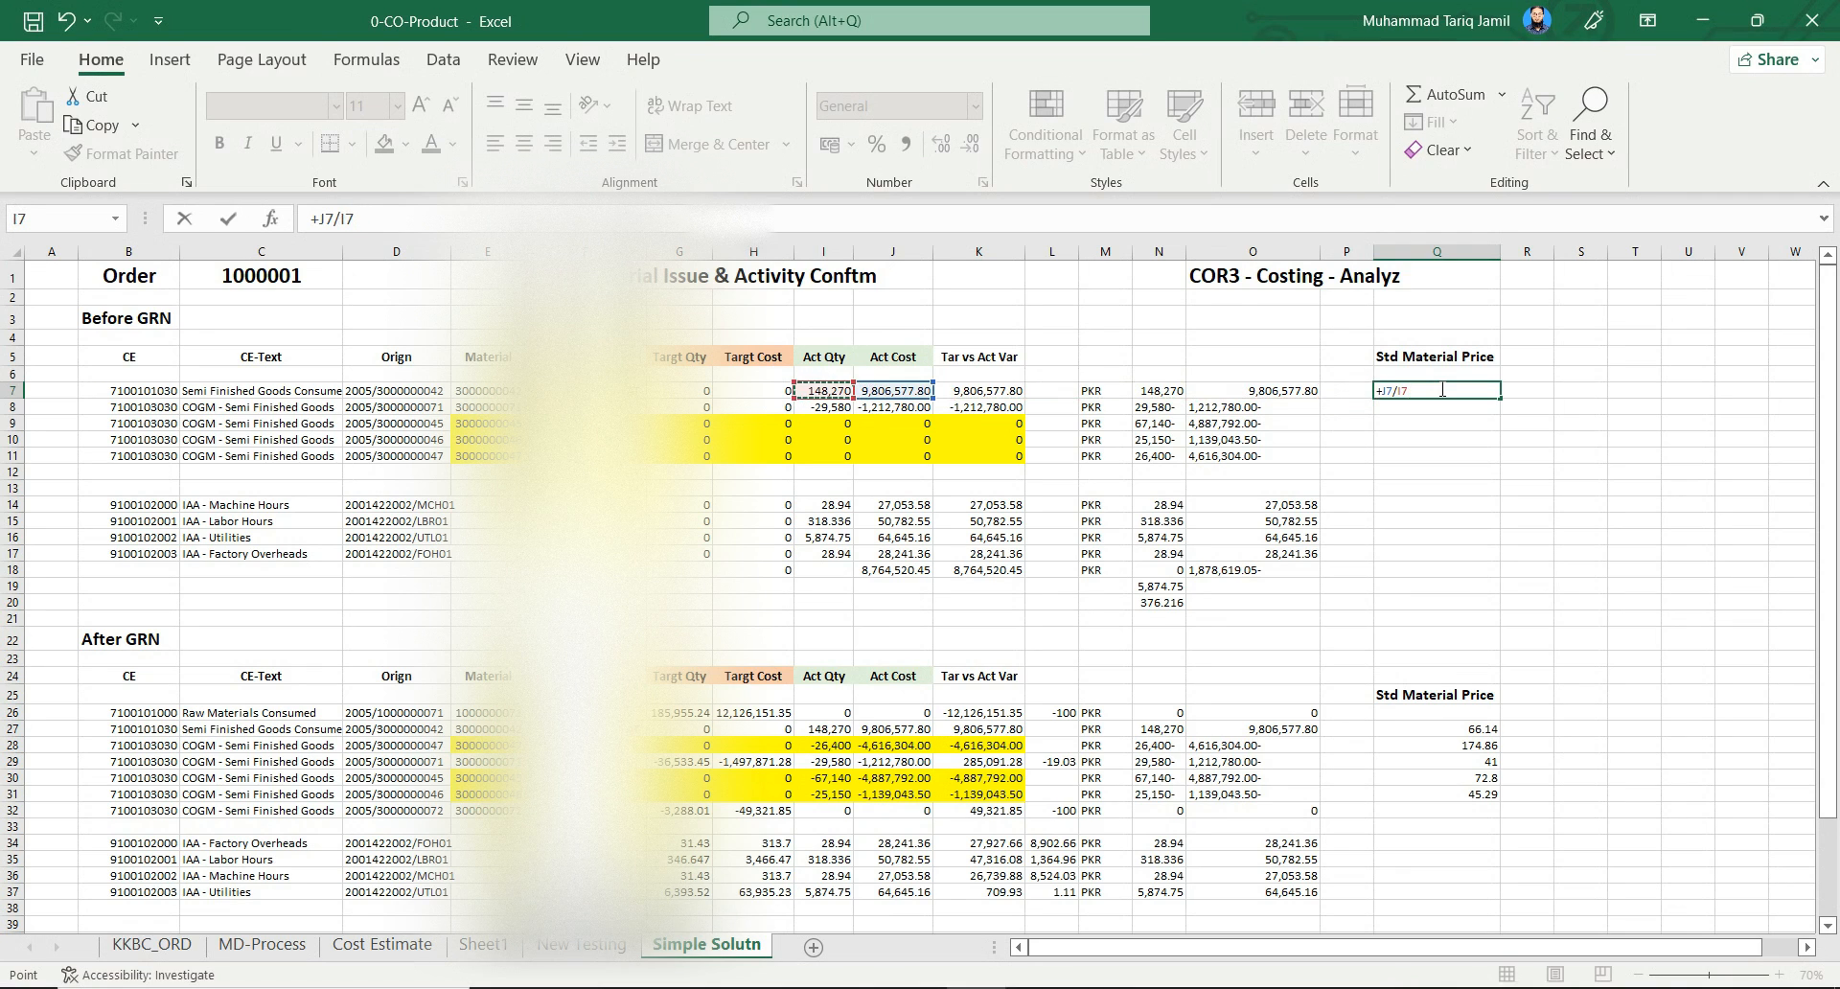
{"action": "key", "text": "Return"}
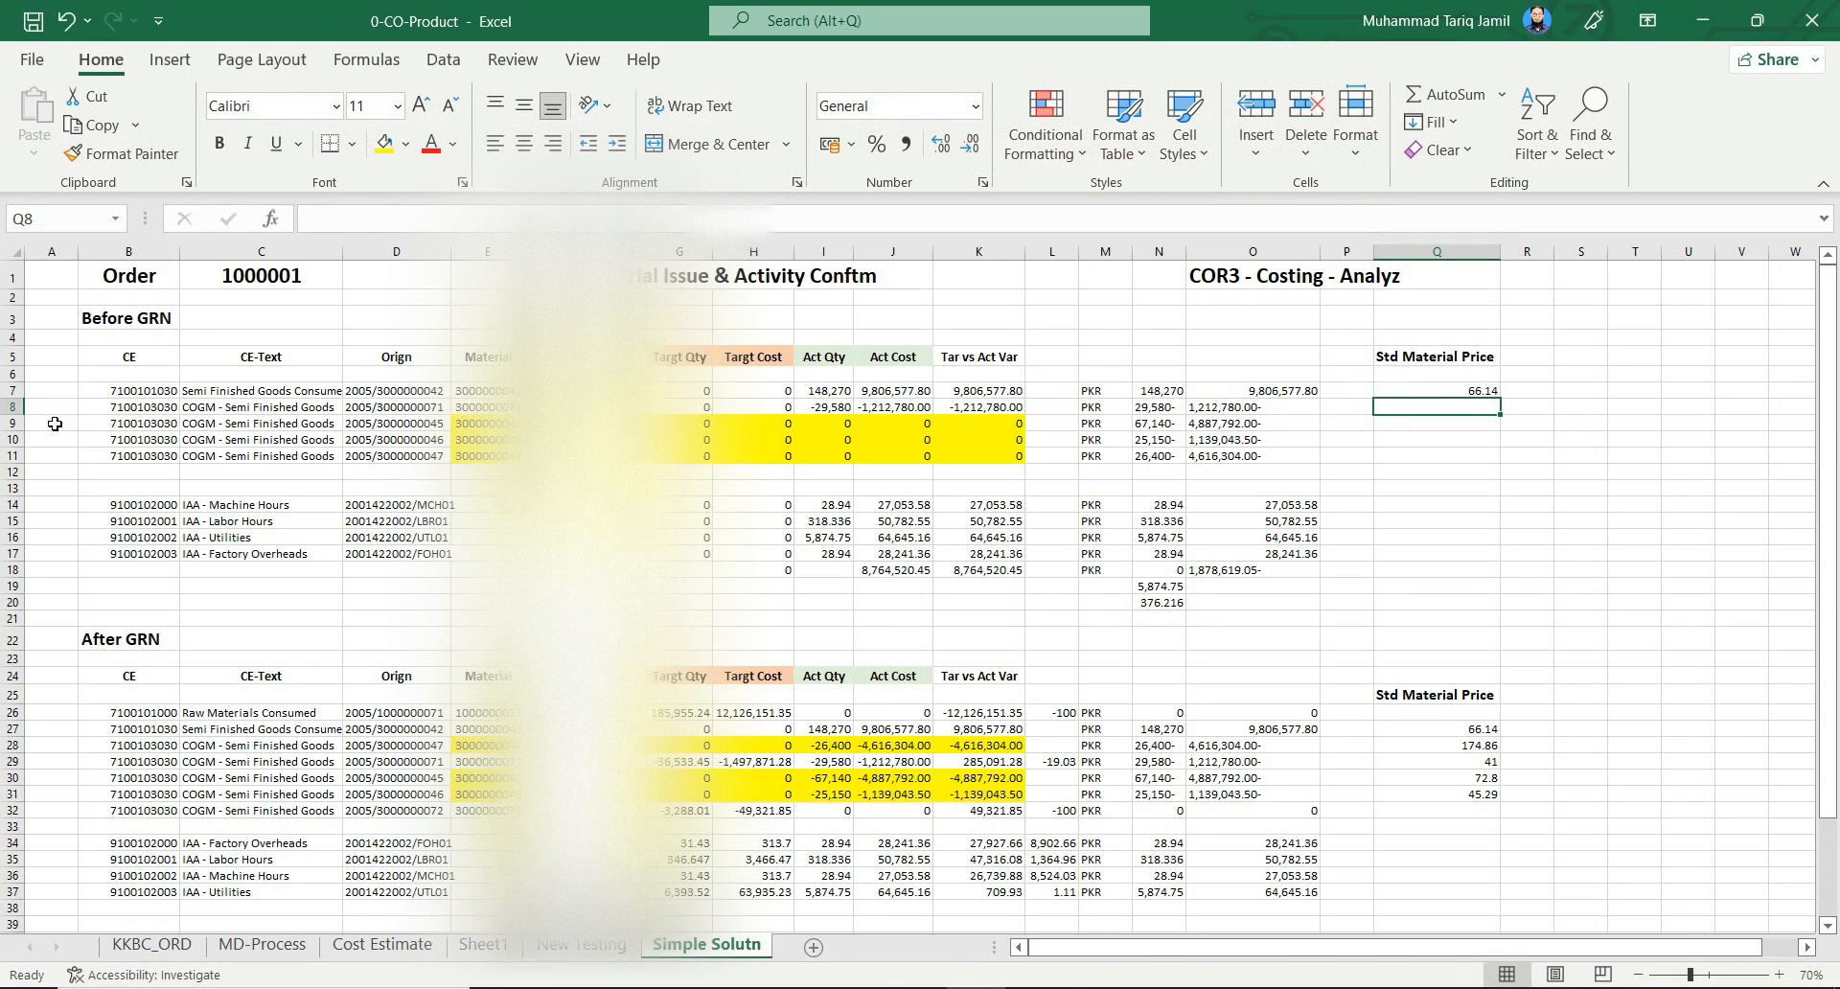
Insert two blank rows below the Semi Finished Goods Consumed row in the Before GRN table
{"action": "left_click", "coordinate": [16, 408]}
{"action": "key", "text": "ctrl+shift+equal"}
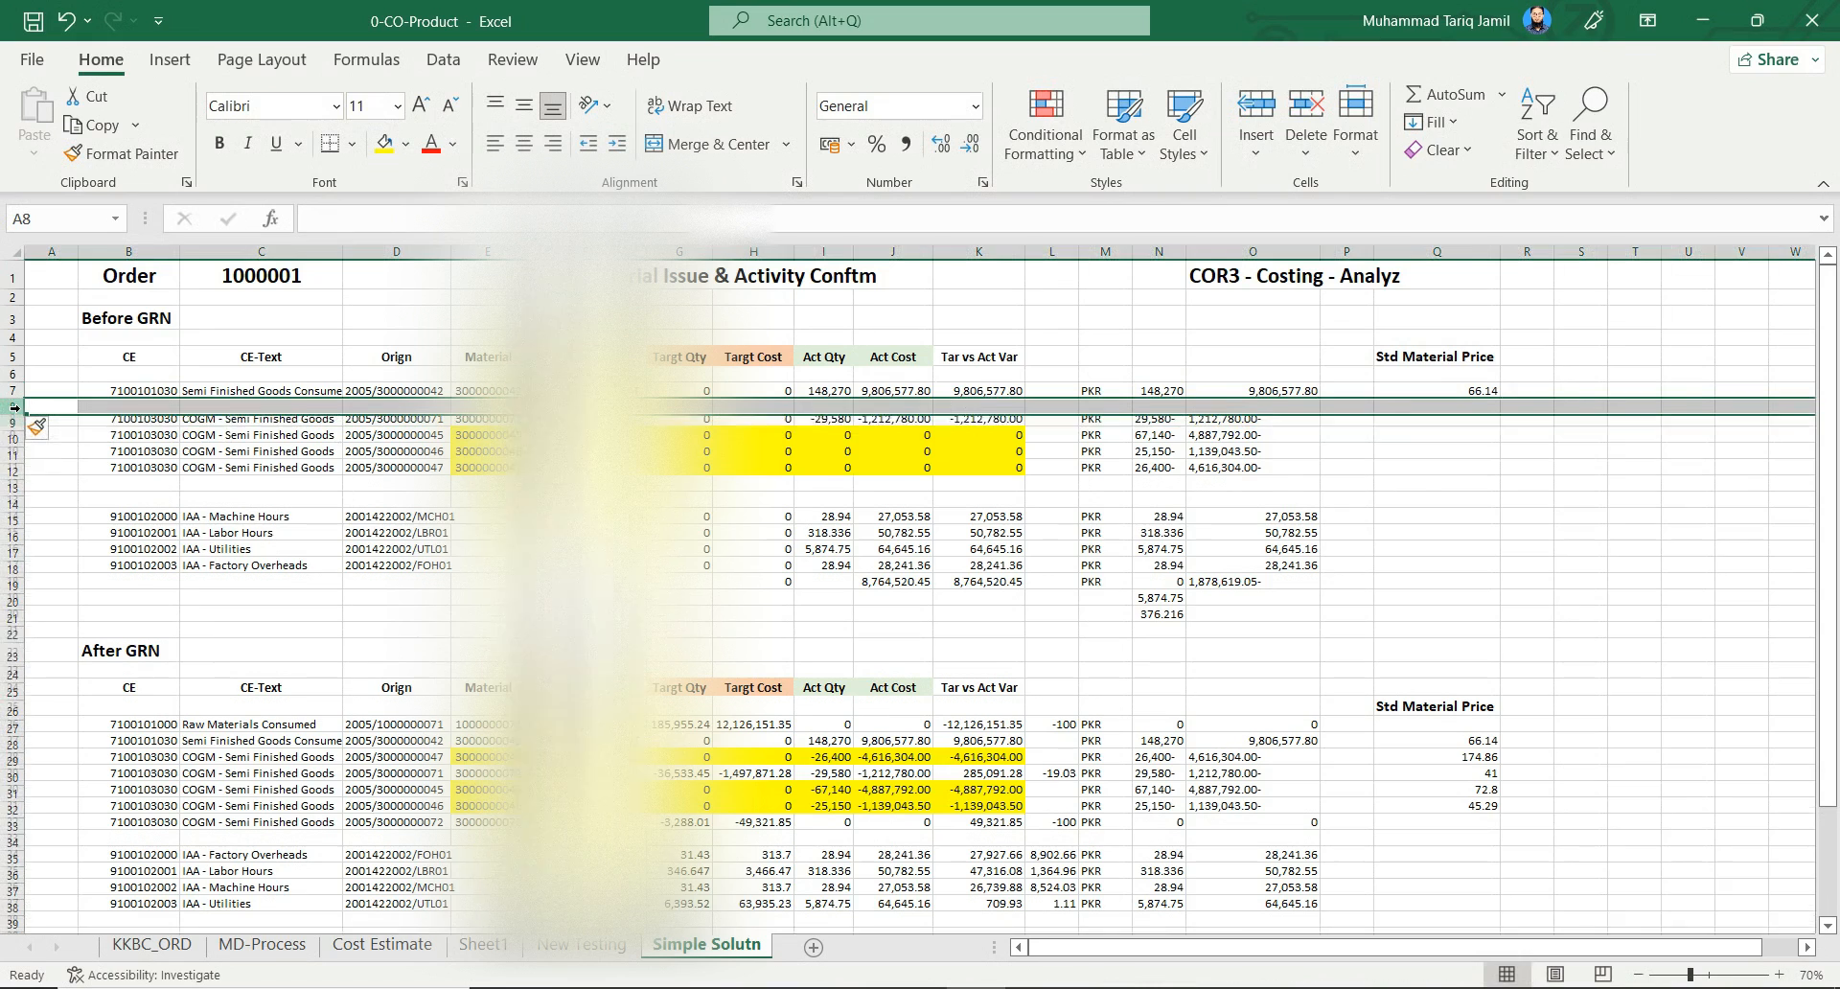
{"action": "key", "text": "ctrl+shift+equal"}
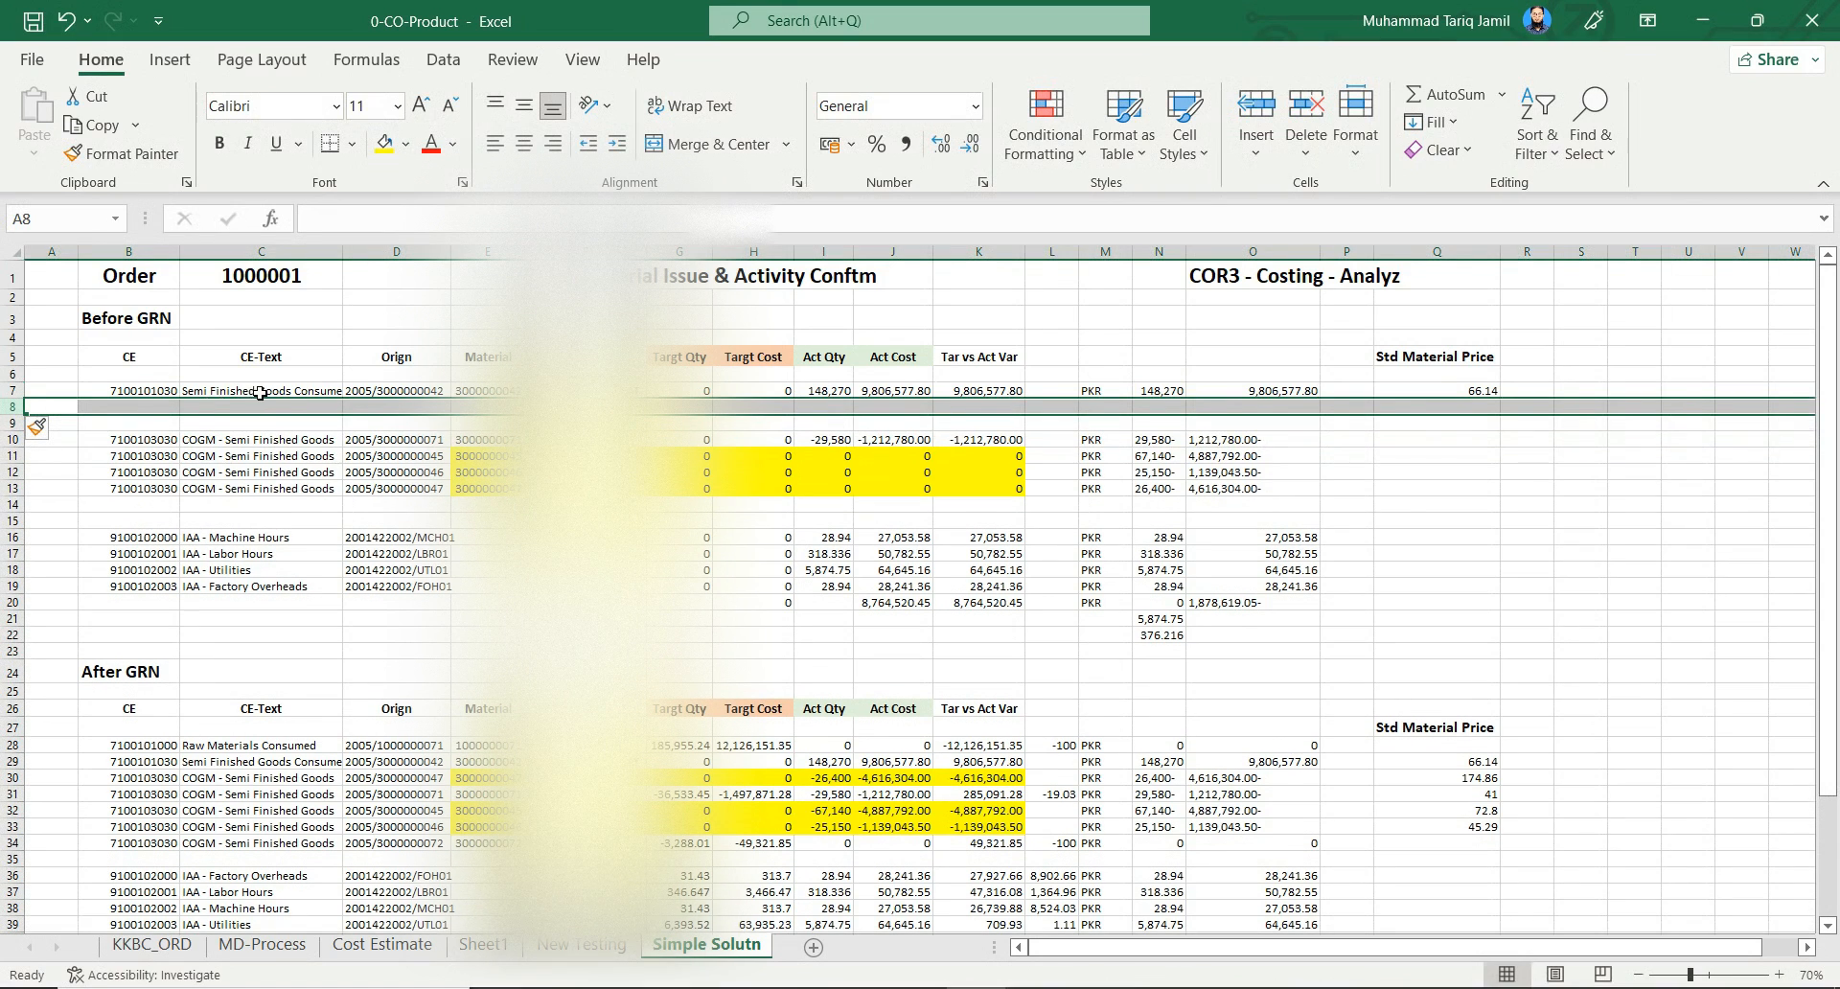
{"action": "left_click_drag", "start_coordinate": [594, 391], "coordinate": [775, 391]}
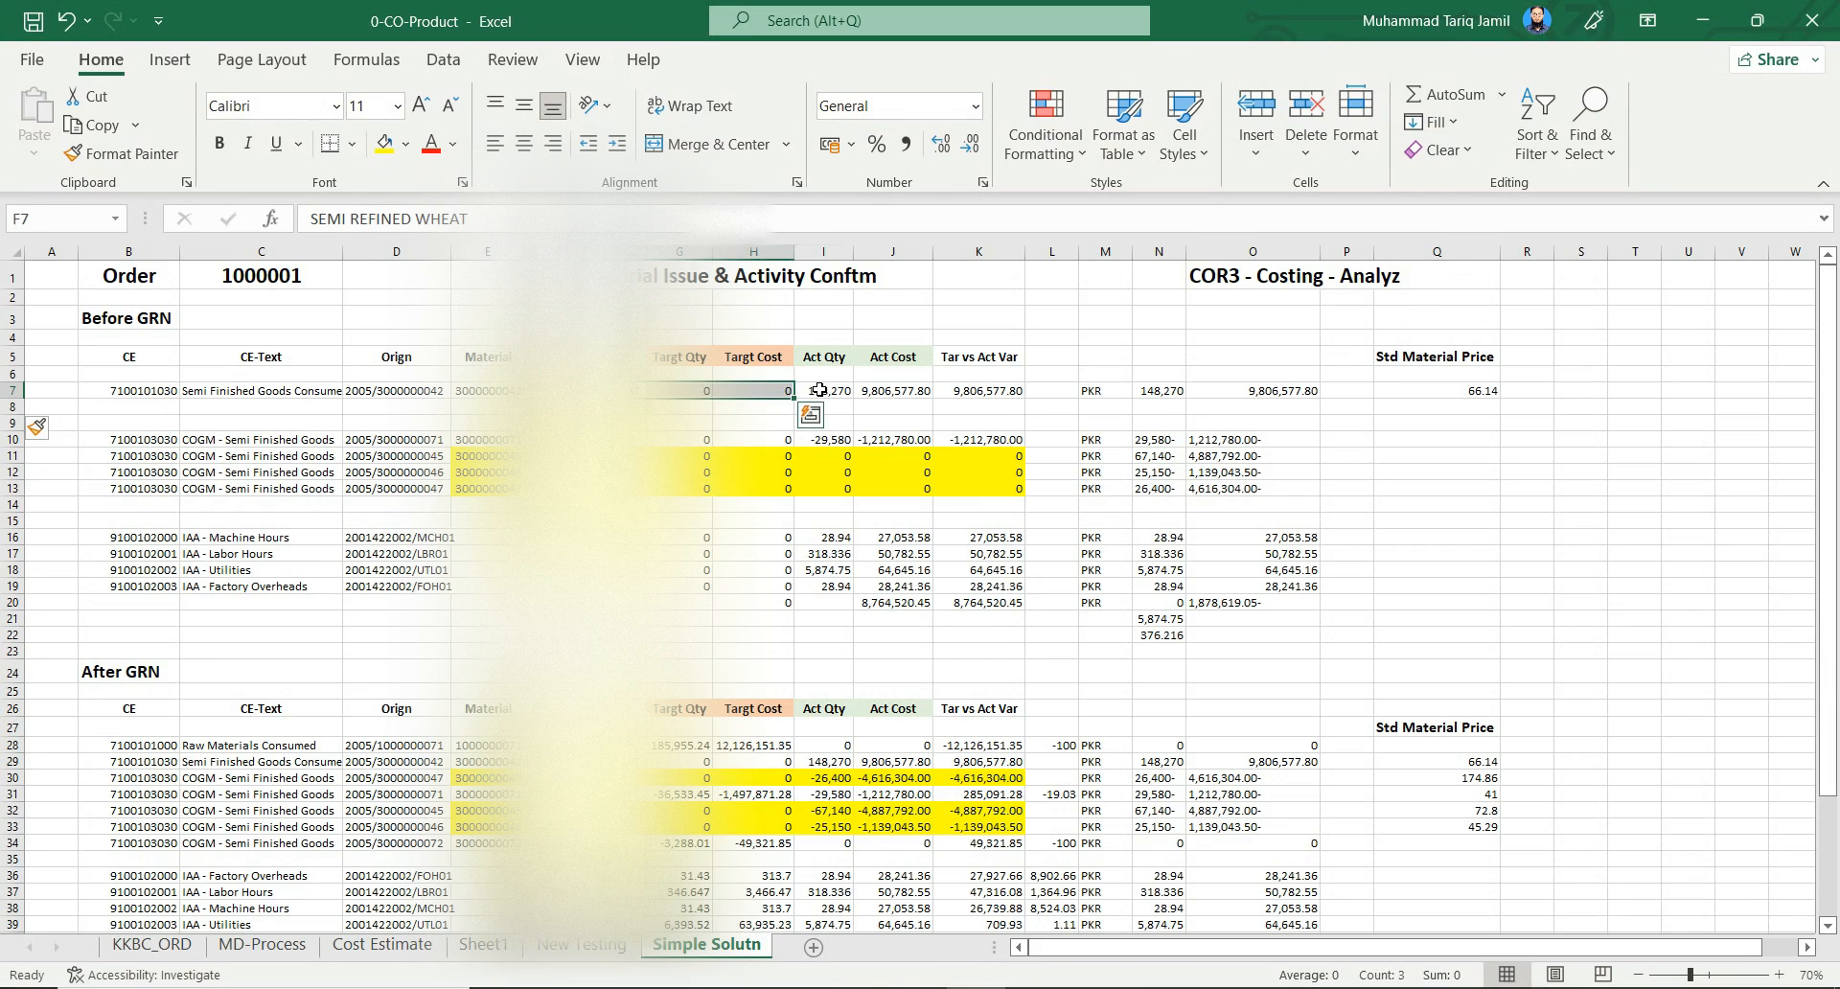
{"action": "left_click", "coordinate": [825, 391]}
{"action": "left_click", "coordinate": [487, 393]}
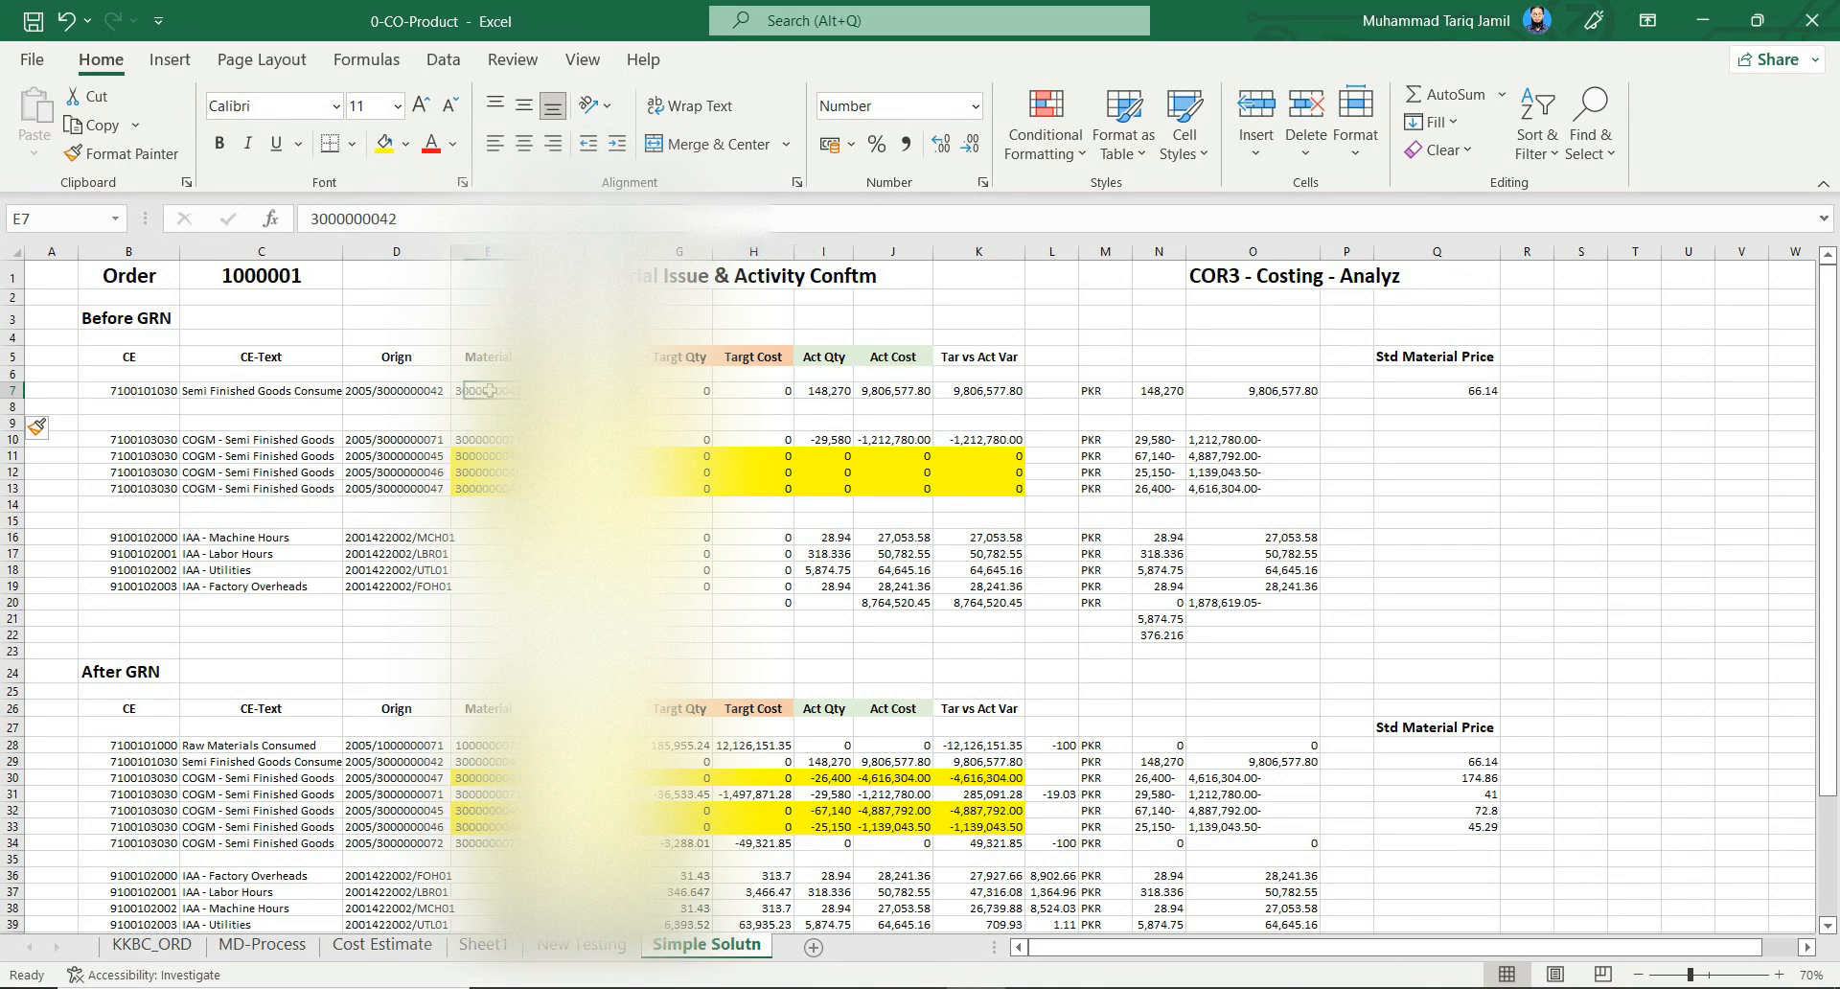
{"action": "double_click", "coordinate": [396, 220]}
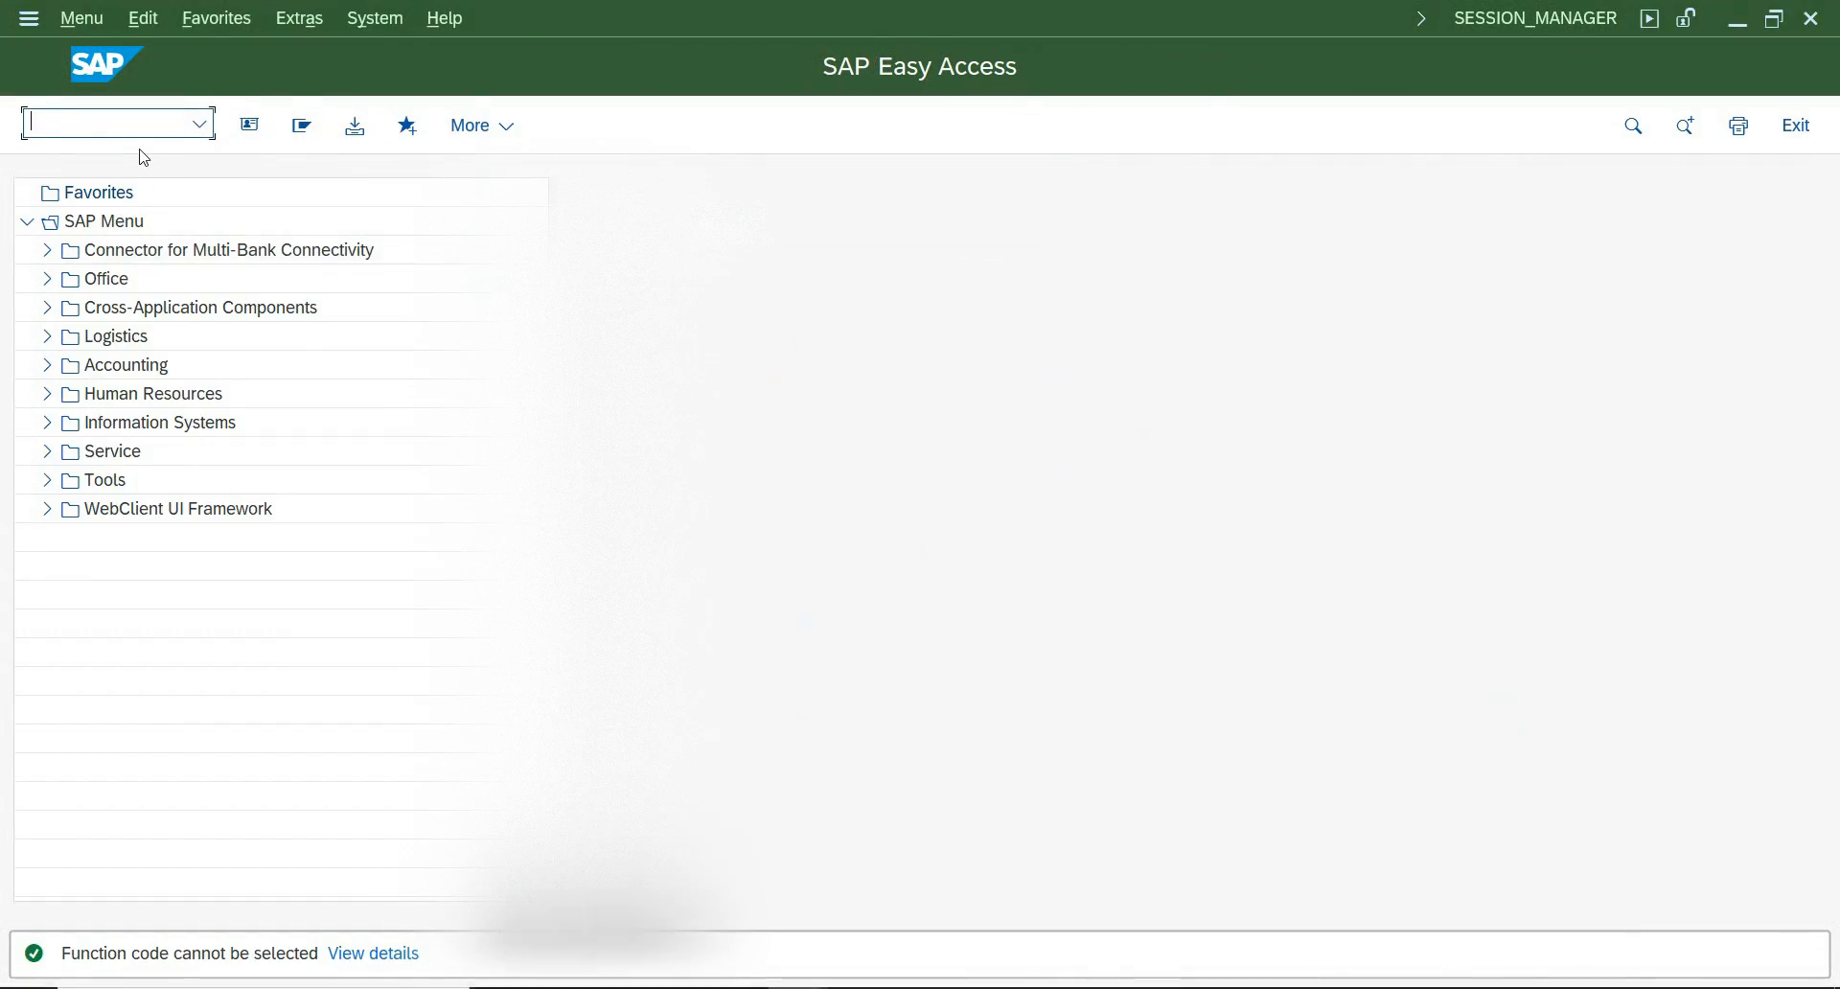
{"action": "type", "text": "mm03"}
{"action": "key", "text": "Return"}
{"action": "key", "text": "ctrl+v"}
{"action": "type", "text": "."}
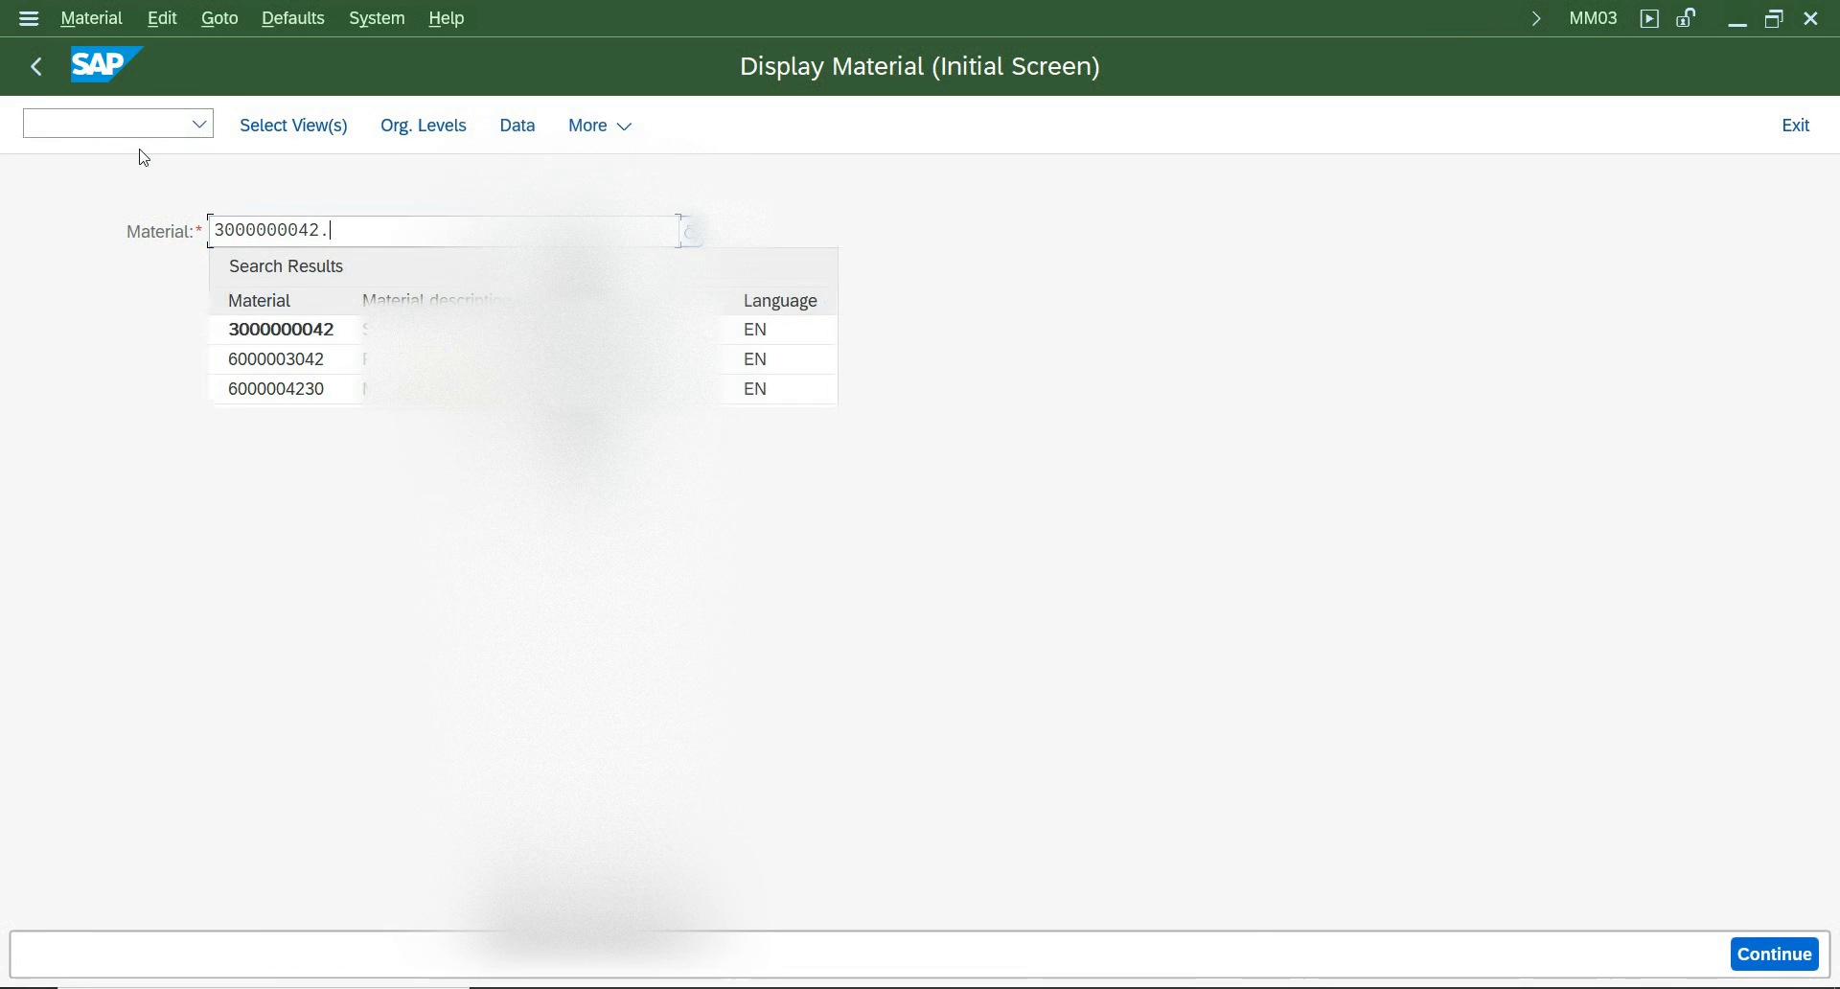
{"action": "key", "text": "BackSpace"}
{"action": "key", "text": "Return"}
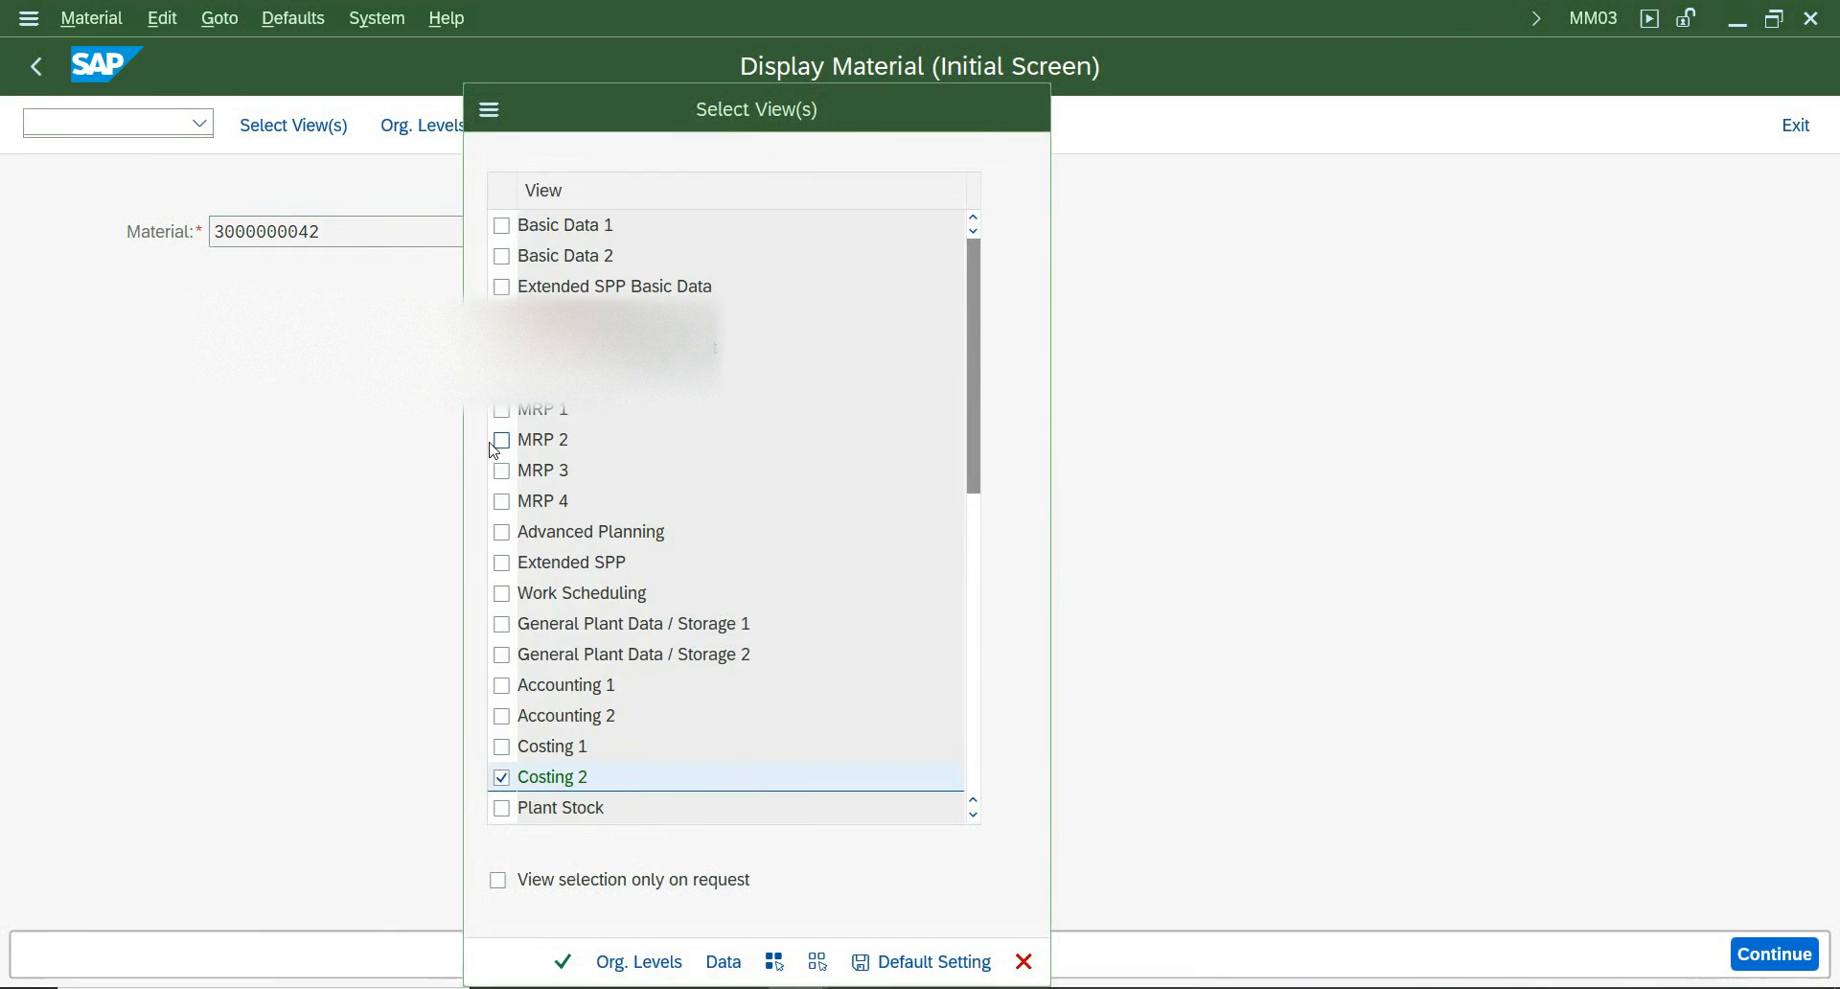
{"action": "key", "text": "Return"}
{"action": "key", "text": "Return"}
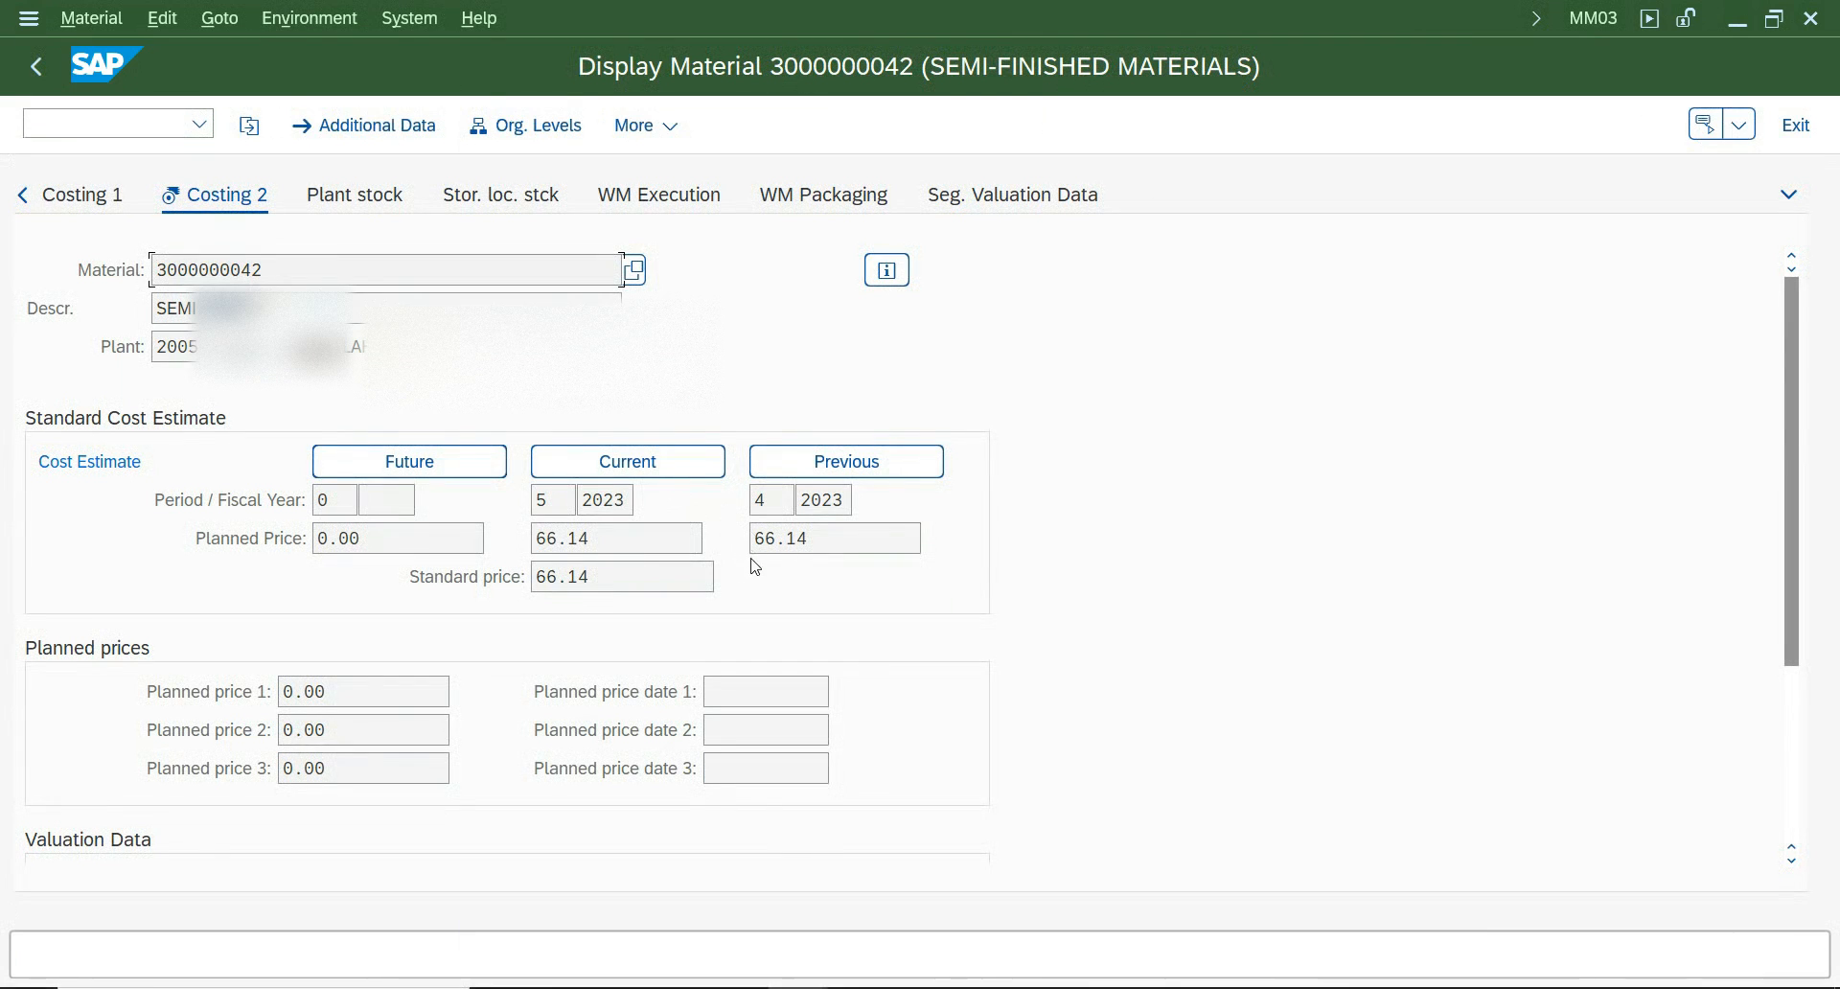
Compare the current planned price in SAP with the standard material price in Q7 of the Excel sheet
{"action": "double_click", "coordinate": [617, 538]}
{"action": "key", "text": "alt+Tab"}
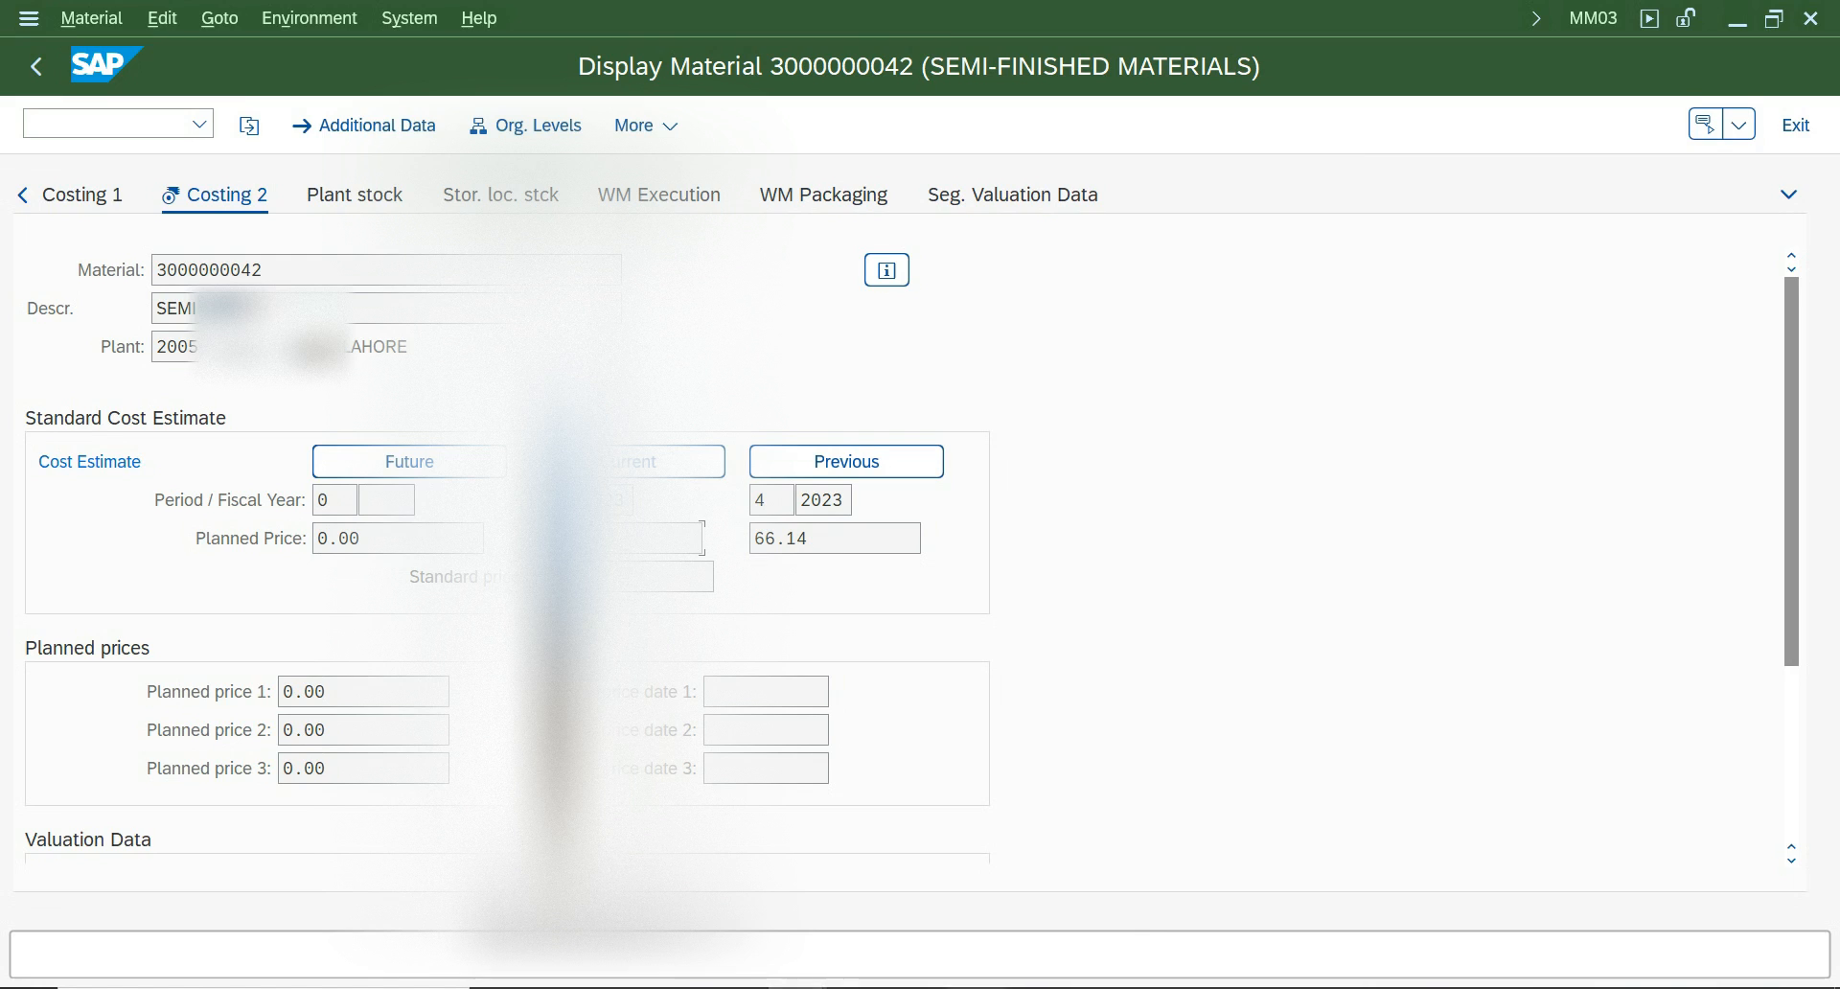
{"action": "left_click", "coordinate": [1473, 391]}
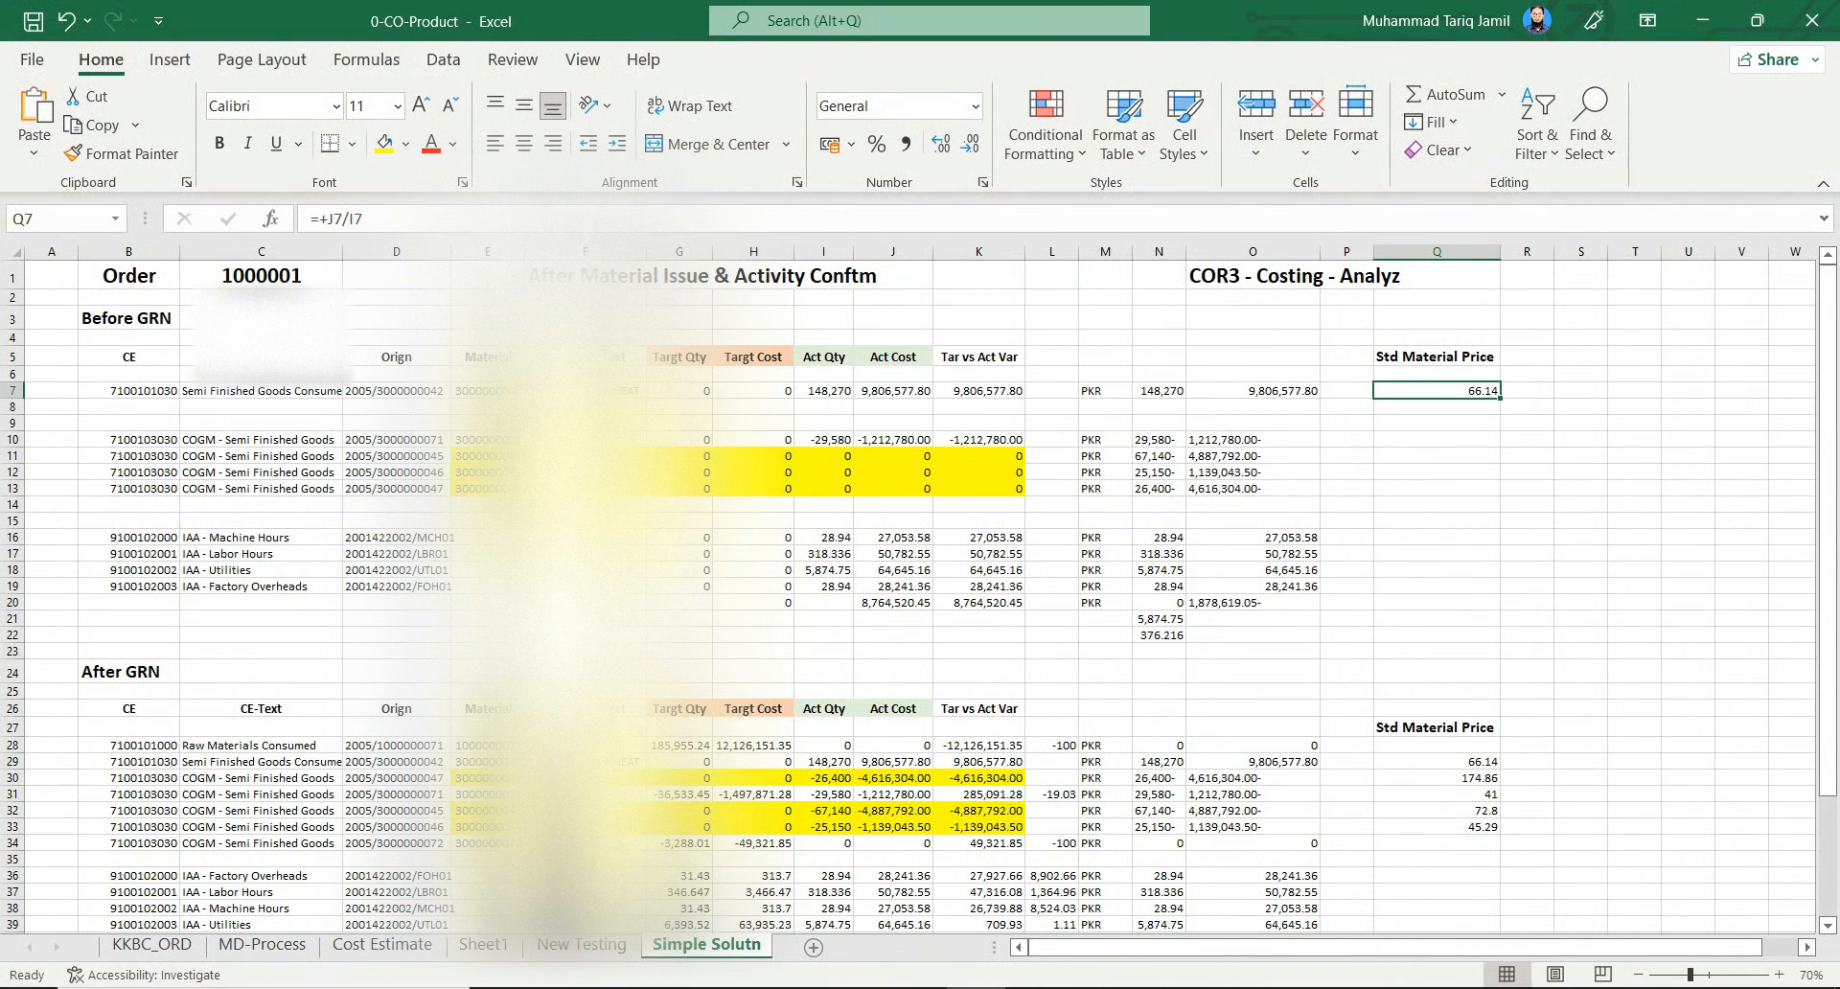
{"action": "left_click_drag", "start_coordinate": [87, 390], "coordinate": [1436, 389]}
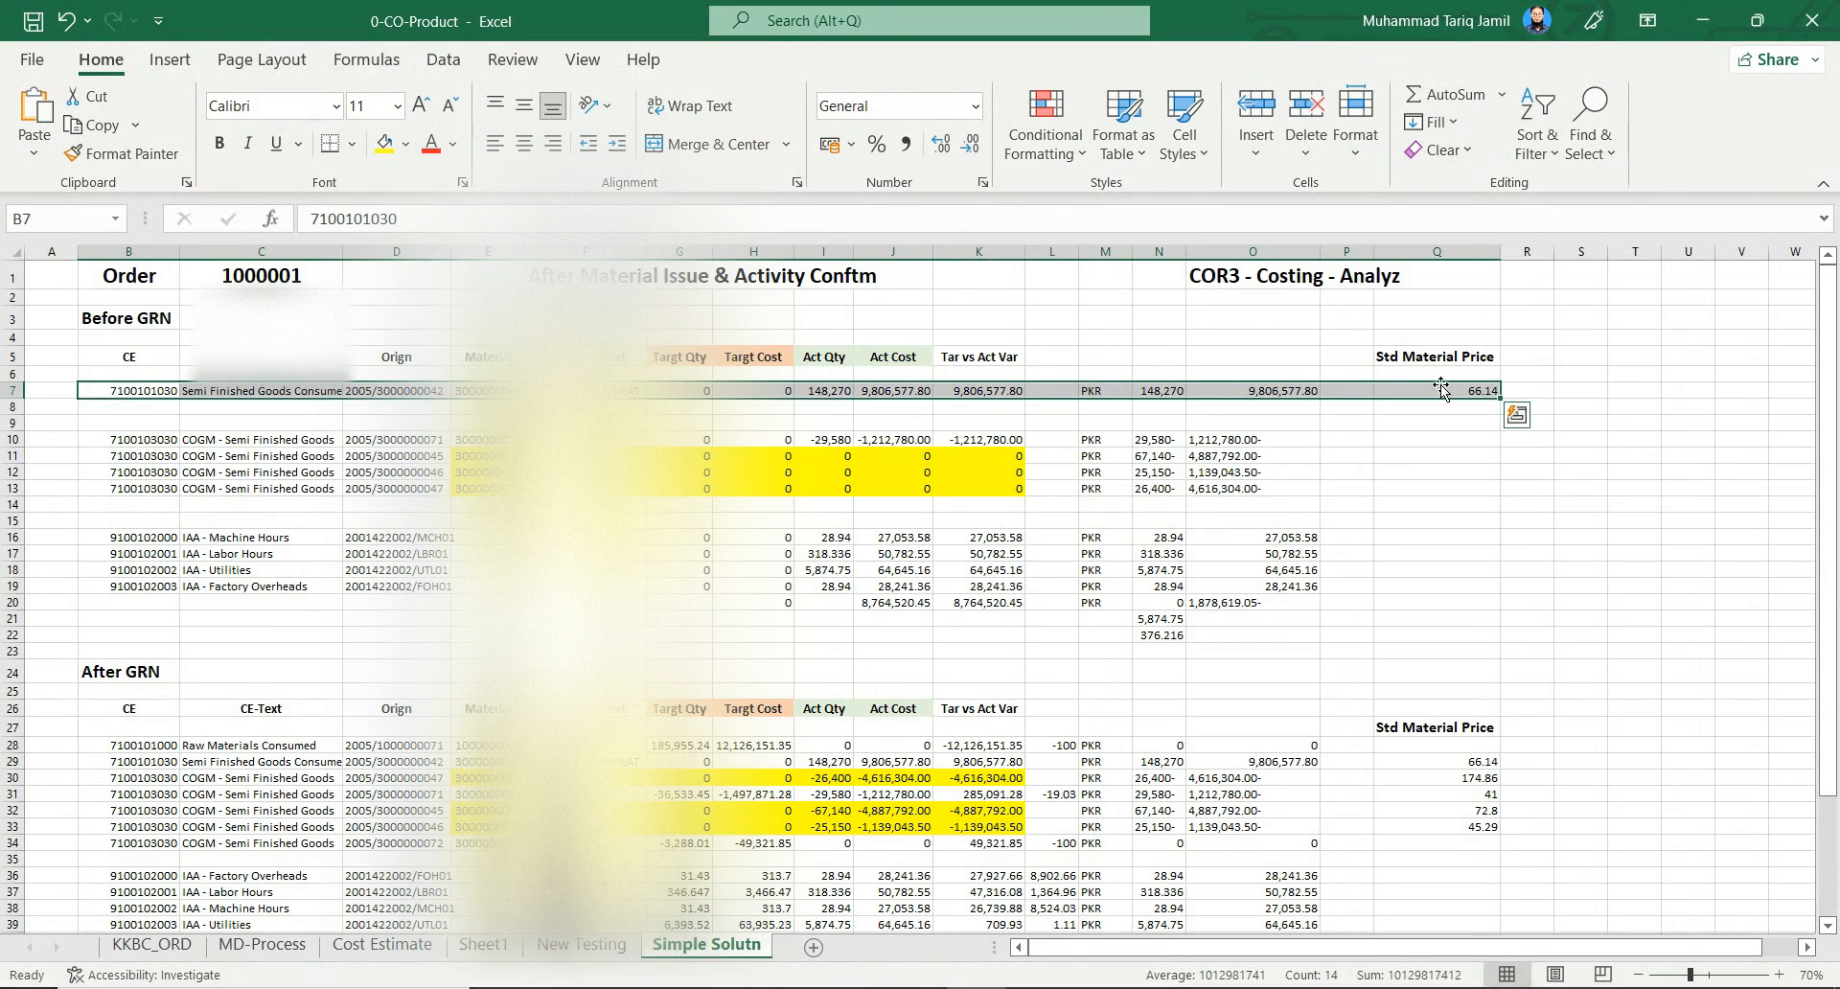
{"action": "left_click", "coordinate": [1442, 389]}
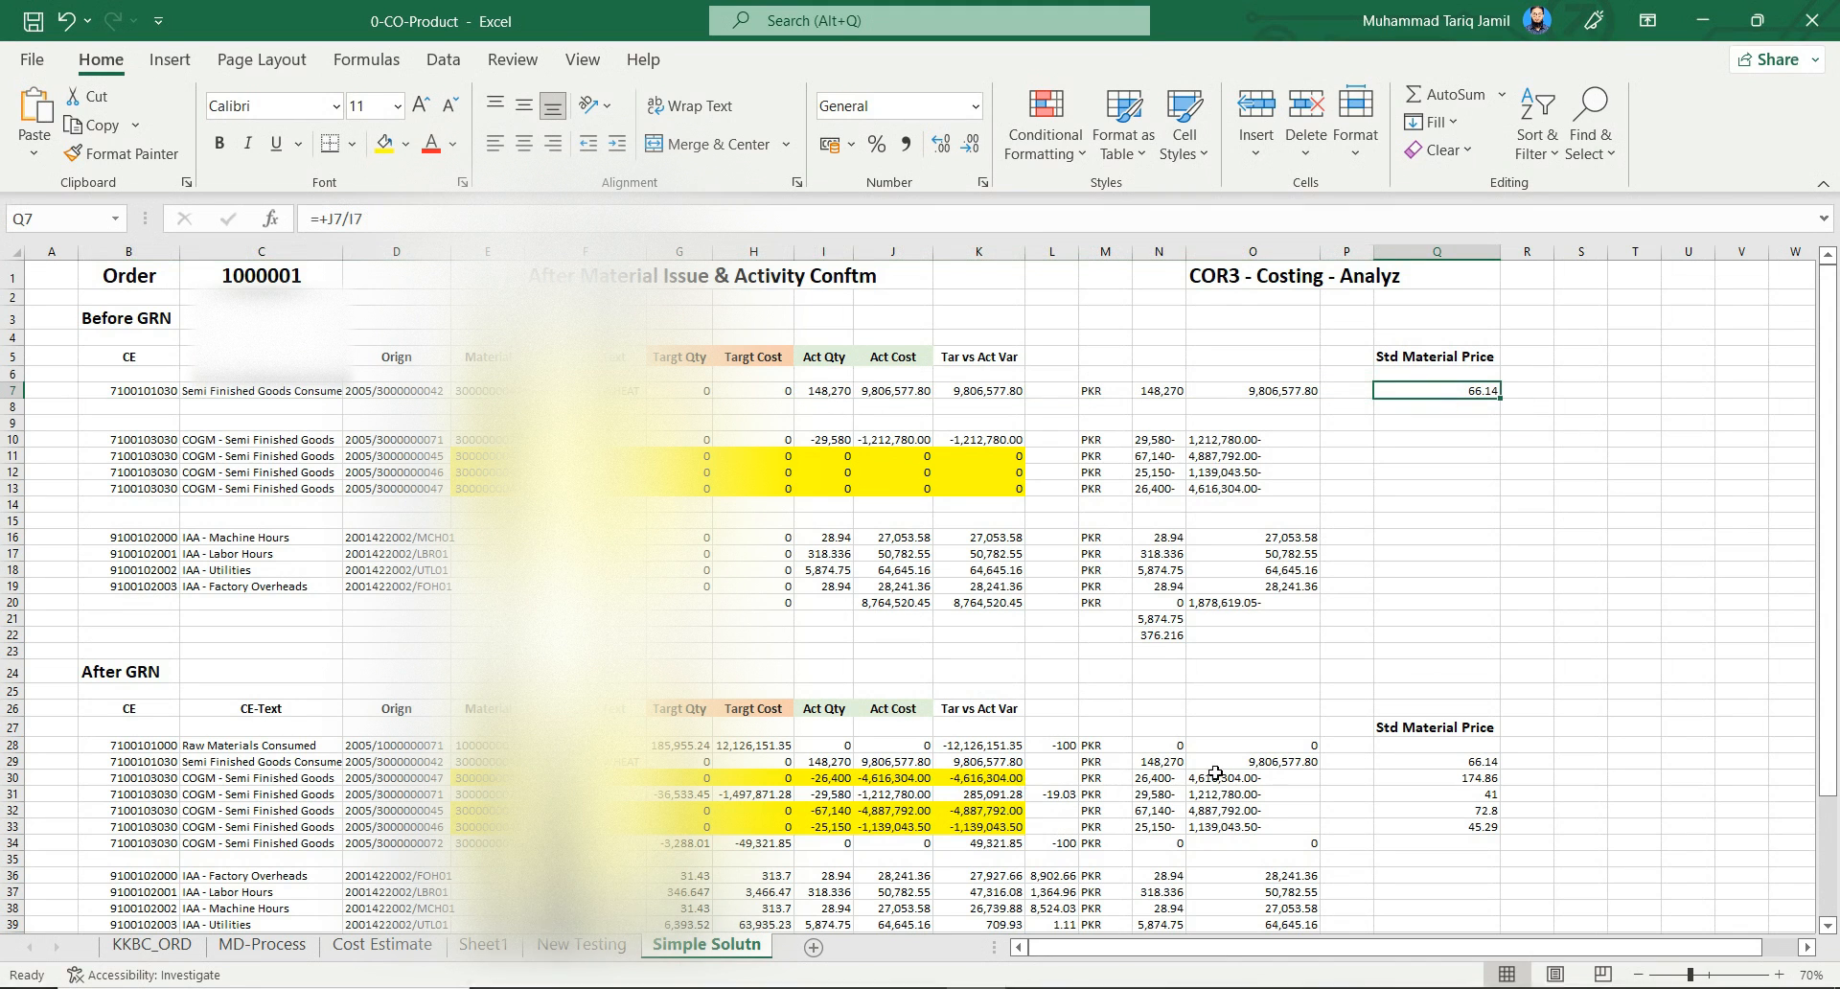
Insert two blank rows between the Raw Materials Consumed and Semi Finished Goods Consumed rows of the After GRN table
{"action": "scroll", "coordinate": [1409, 766], "scroll_direction": "down", "scroll_amount": 1}
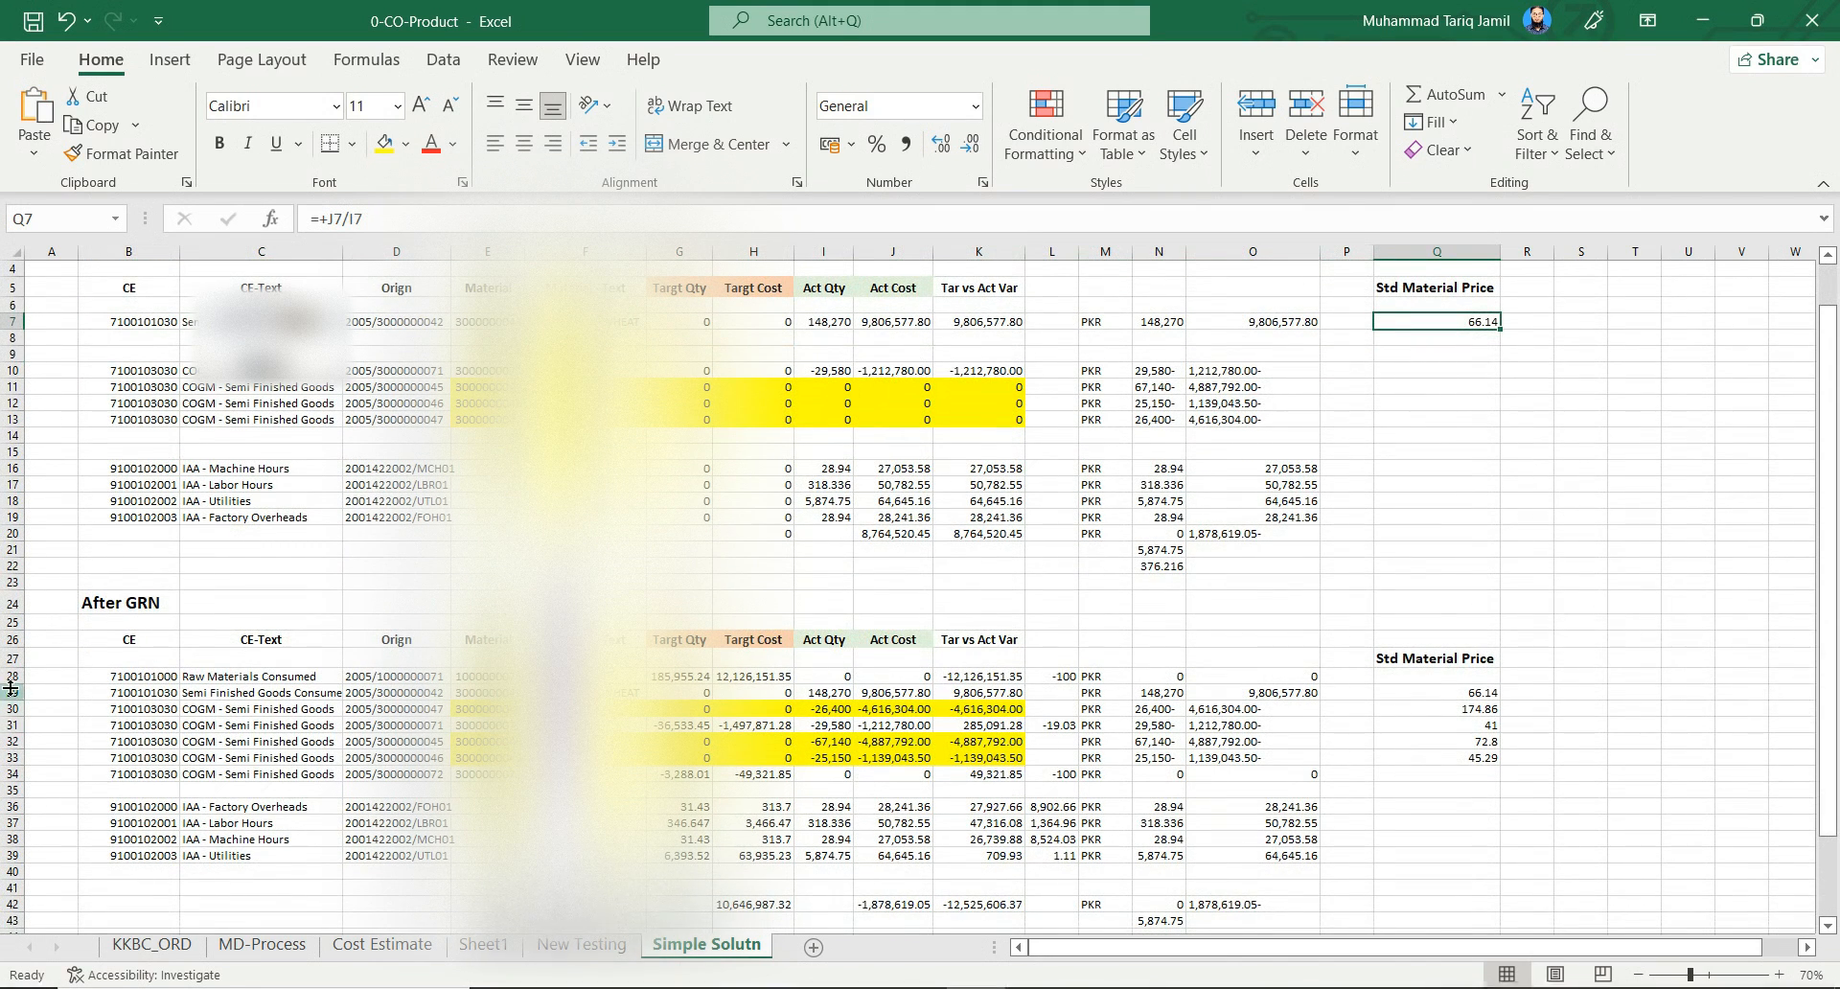
{"action": "left_click", "coordinate": [11, 692]}
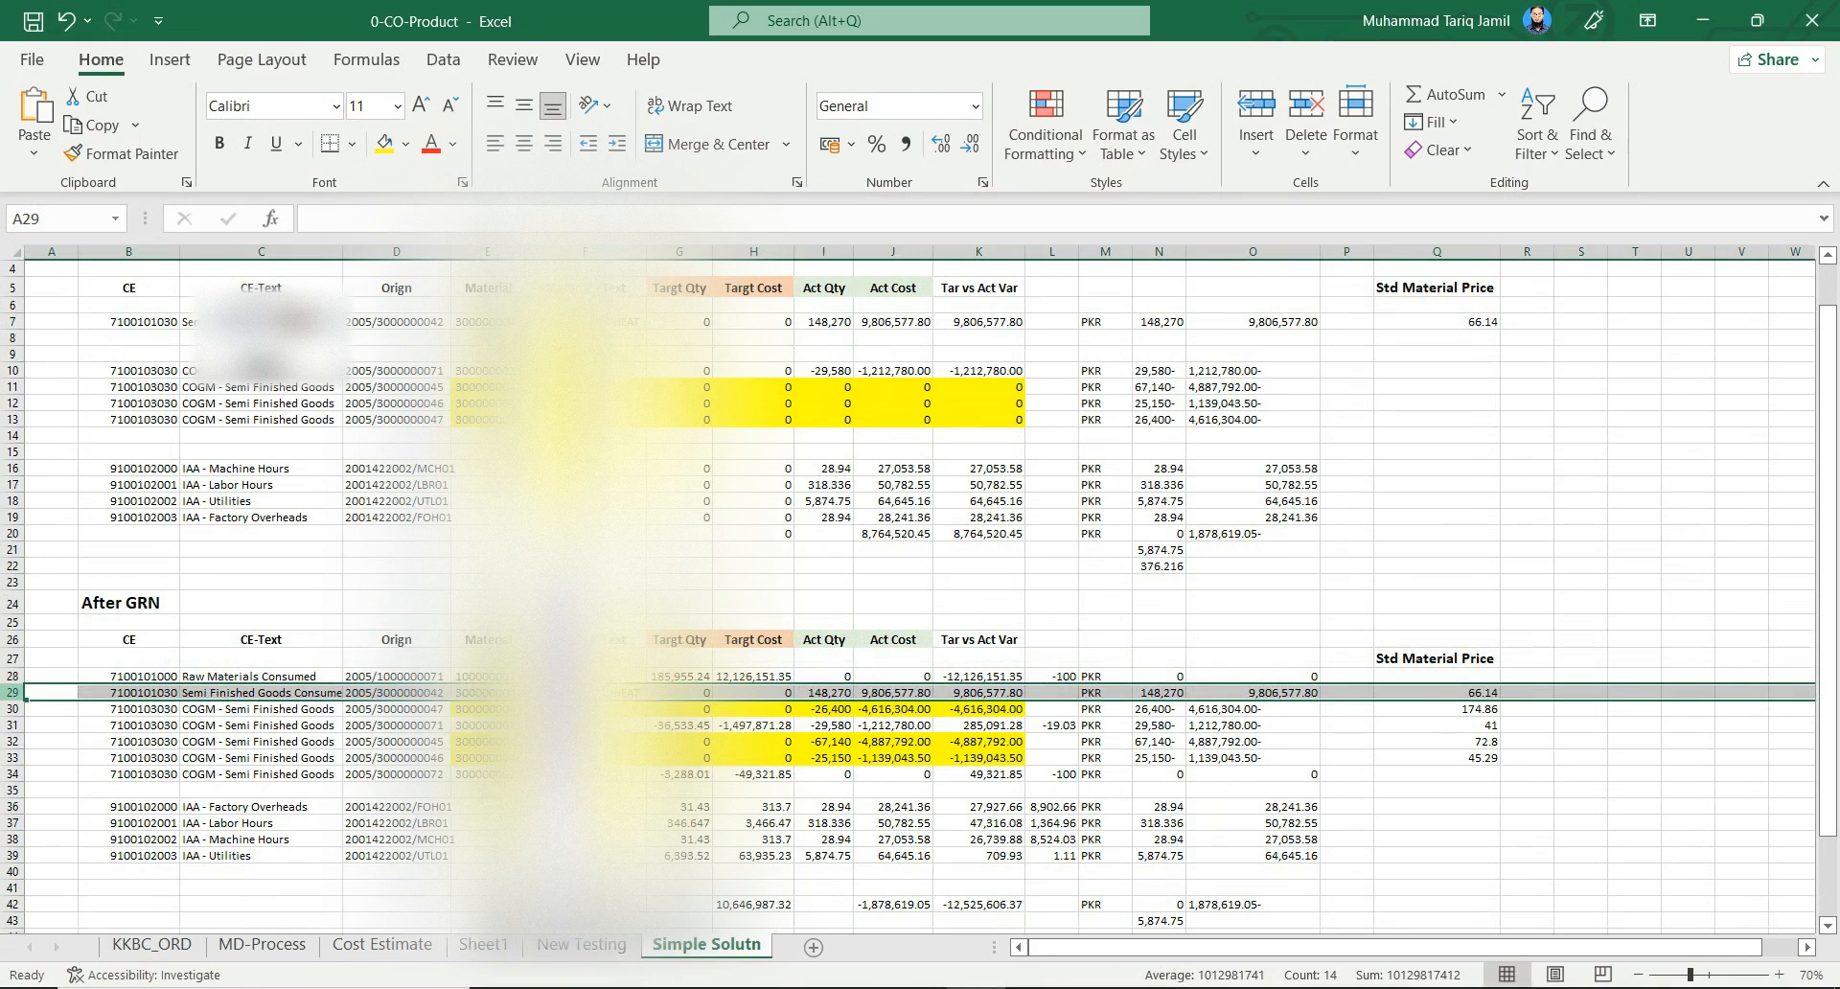
{"action": "key", "text": "ctrl+shift+plus"}
{"action": "key", "text": "ctrl+shift+plus"}
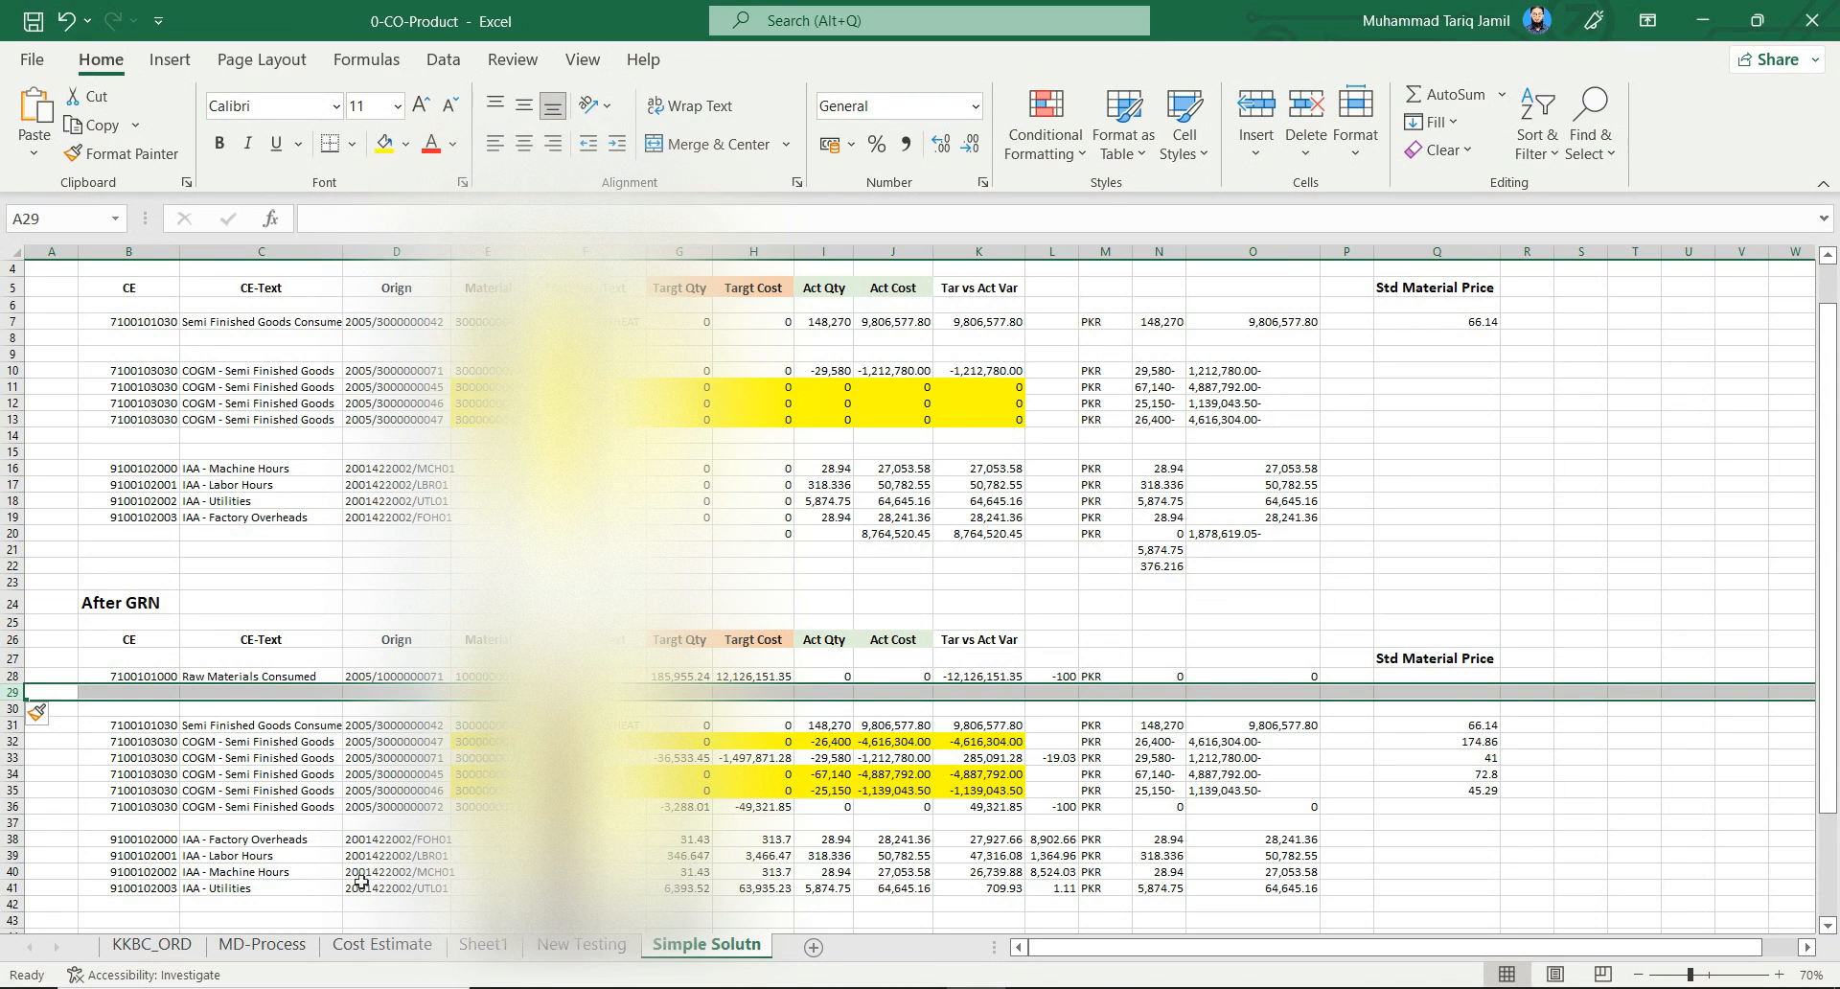
{"action": "left_click", "coordinate": [288, 675]}
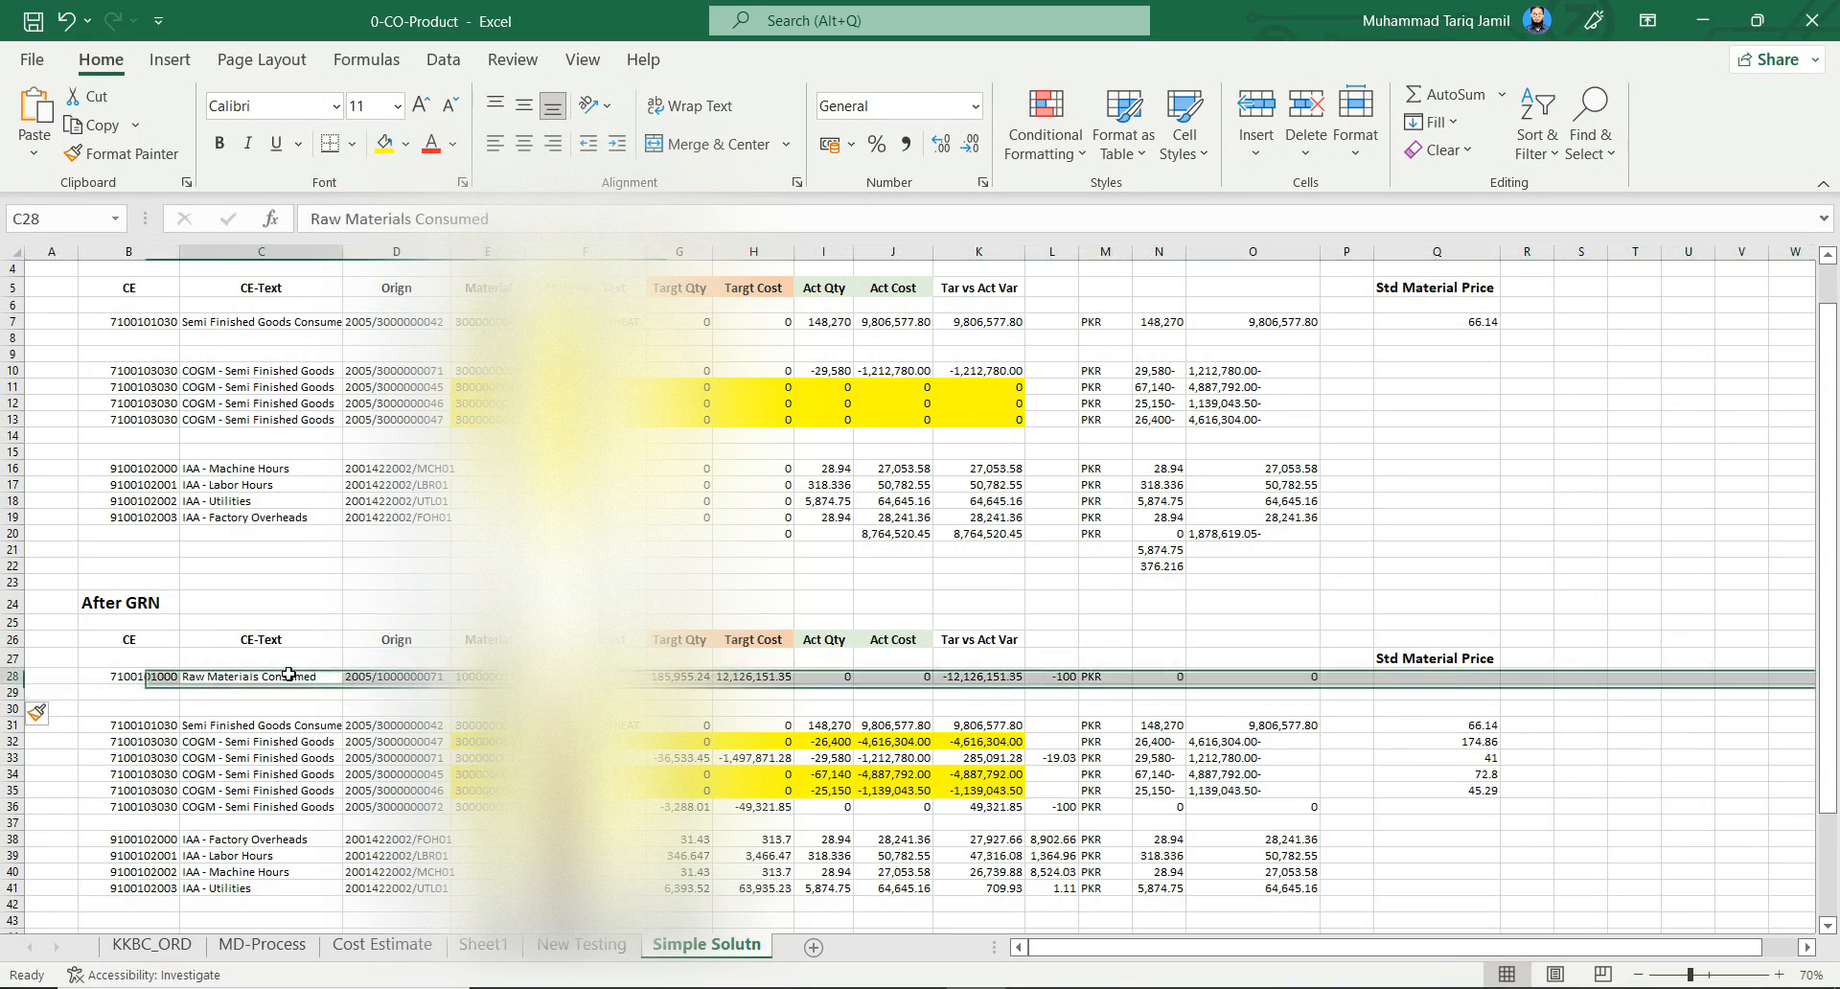
Insert one blank row below the Semi Finished Goods Consumed row in the After GRN table
{"action": "left_click", "coordinate": [9, 743]}
{"action": "key", "text": "ctrl+shift+plus"}
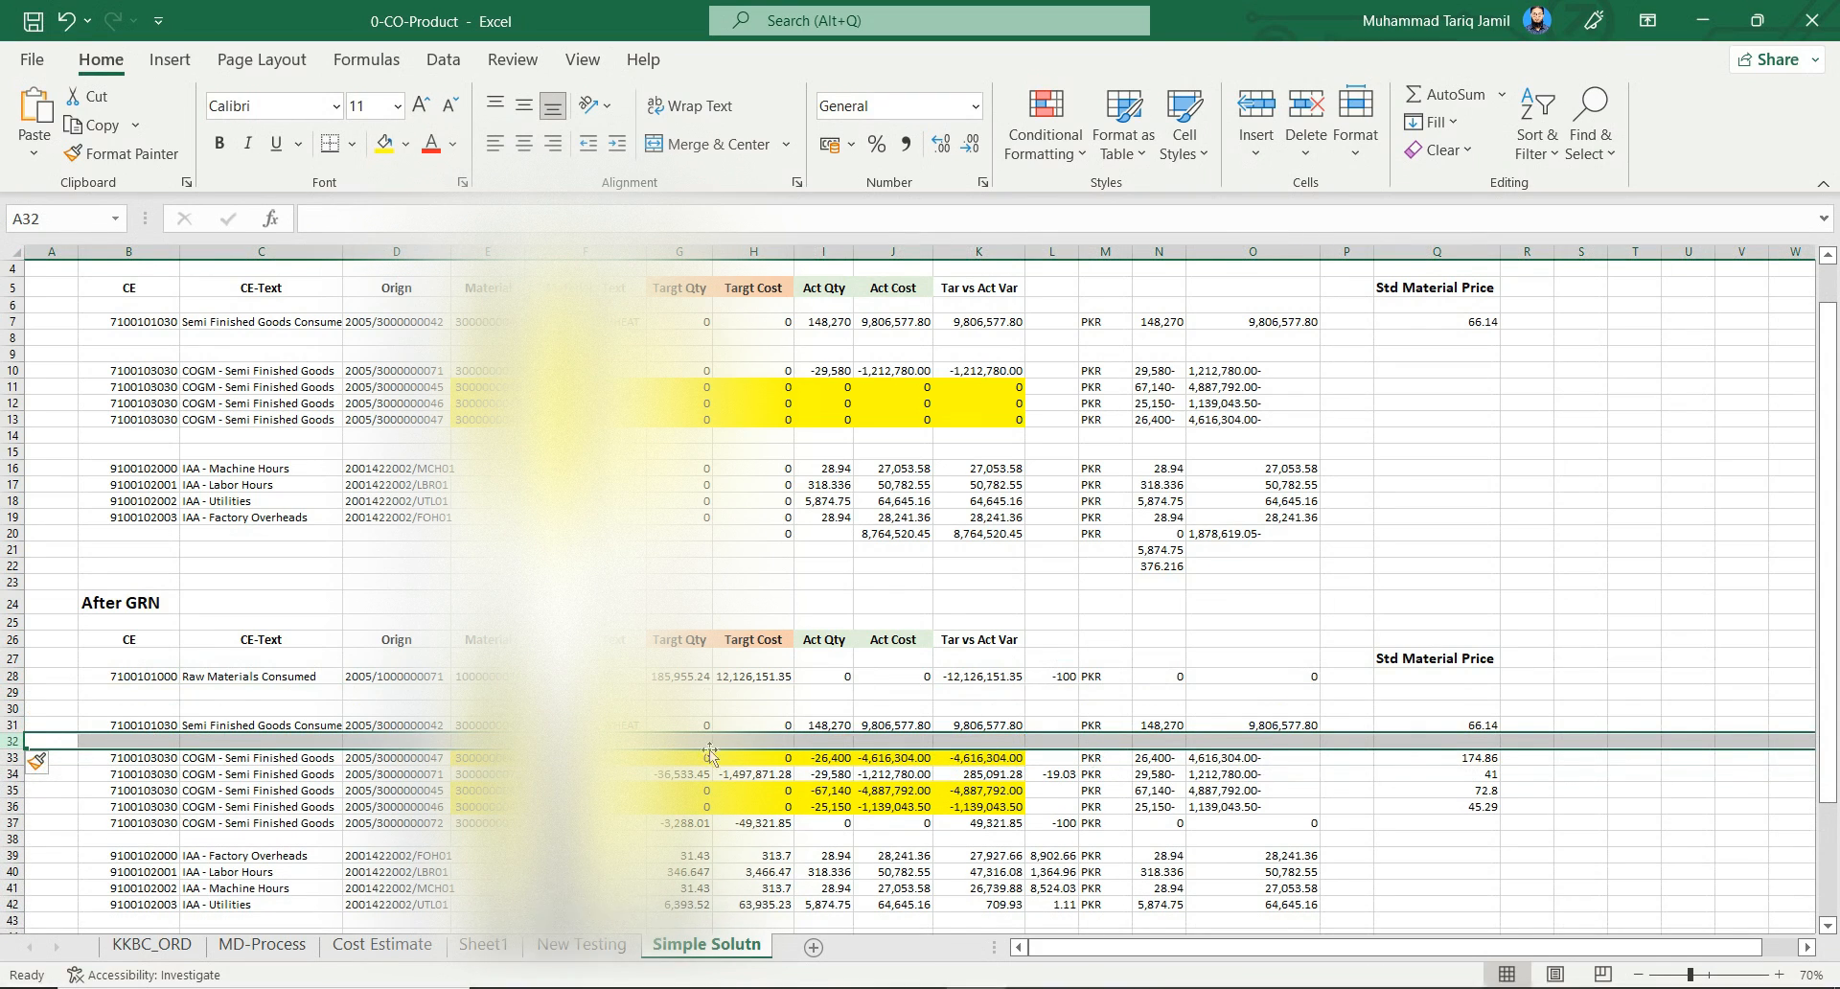
{"action": "left_click", "coordinate": [843, 726]}
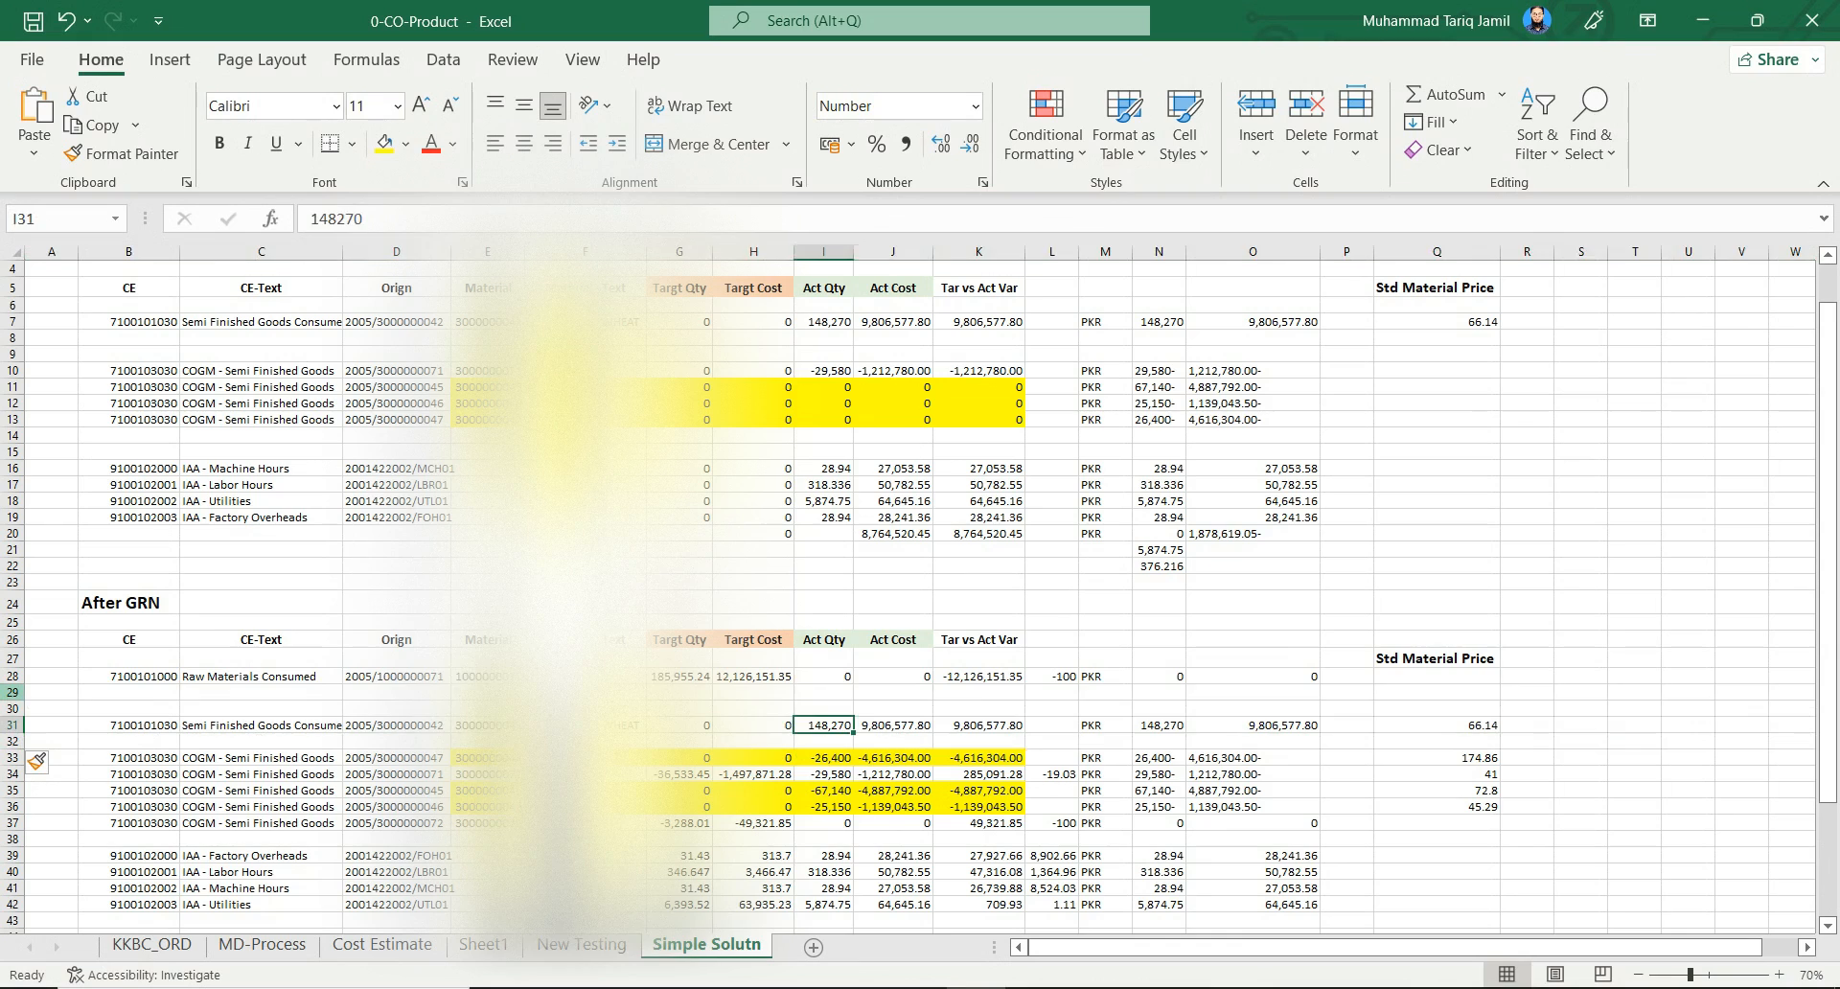
Delete blank row 29 below the Raw Materials Consumed row in the After GRN table
{"action": "left_click", "coordinate": [14, 693]}
{"action": "key", "text": "ctrl+minus"}
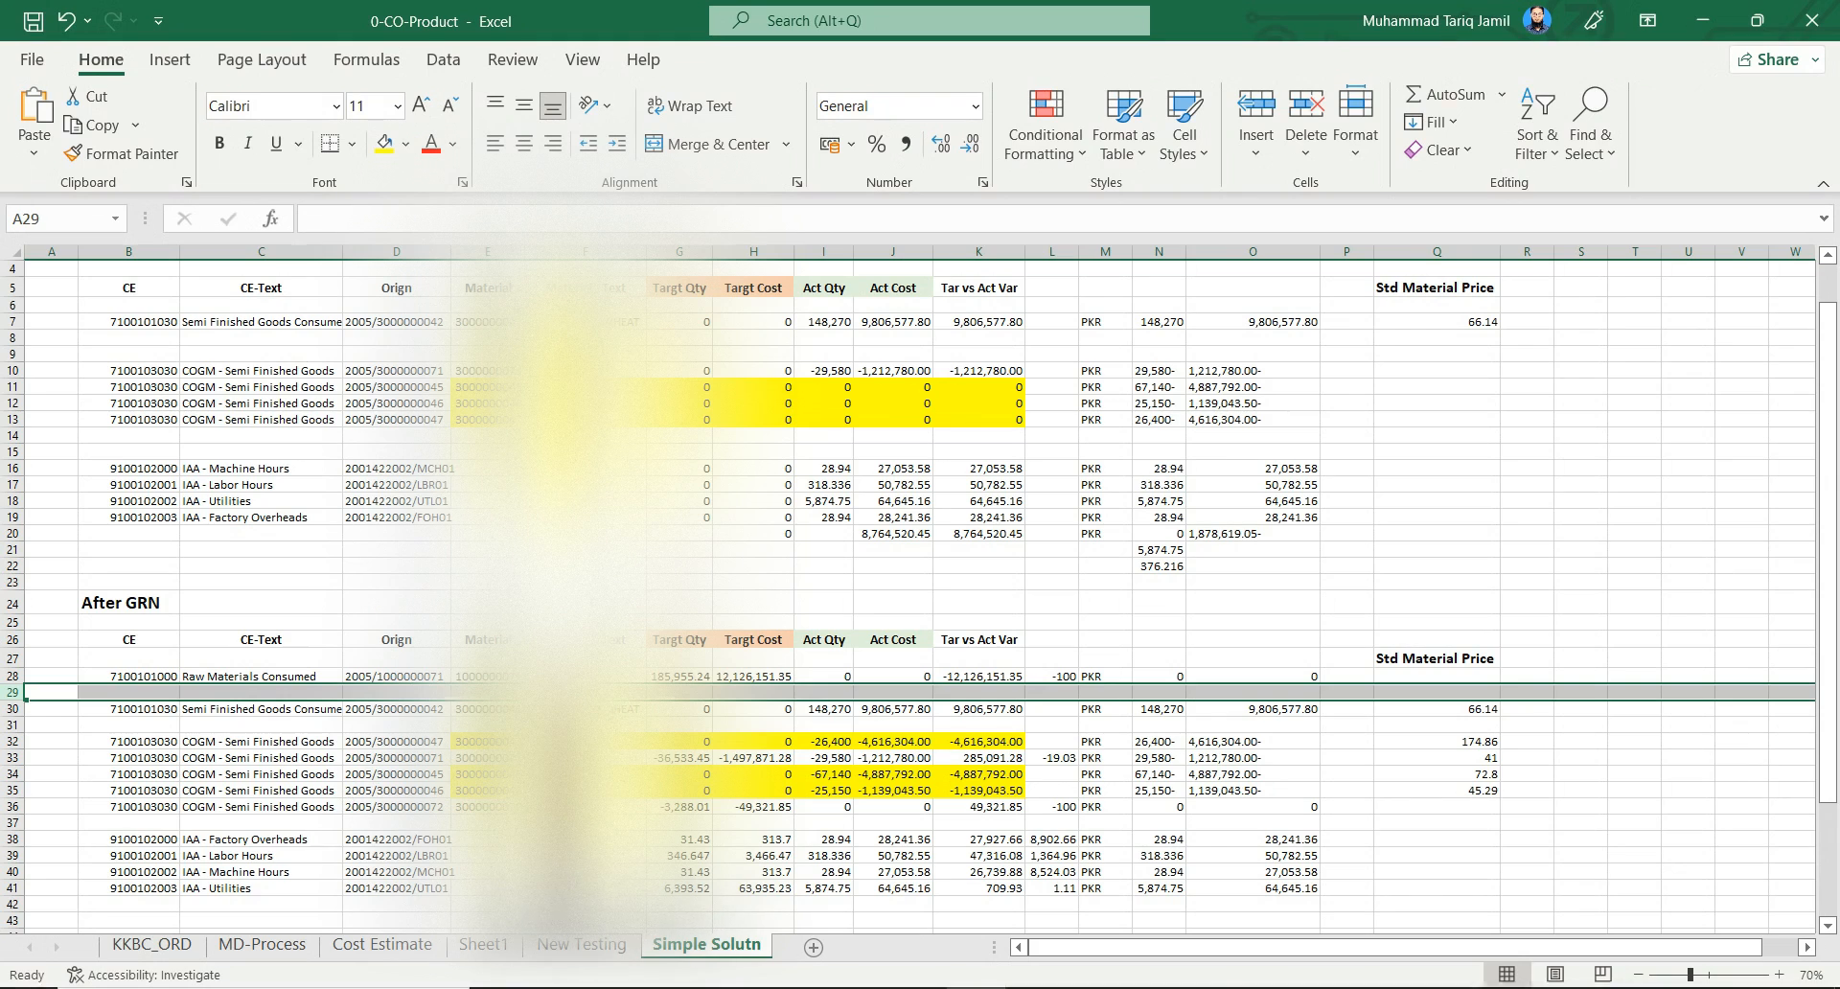
{"action": "left_click", "coordinate": [586, 709]}
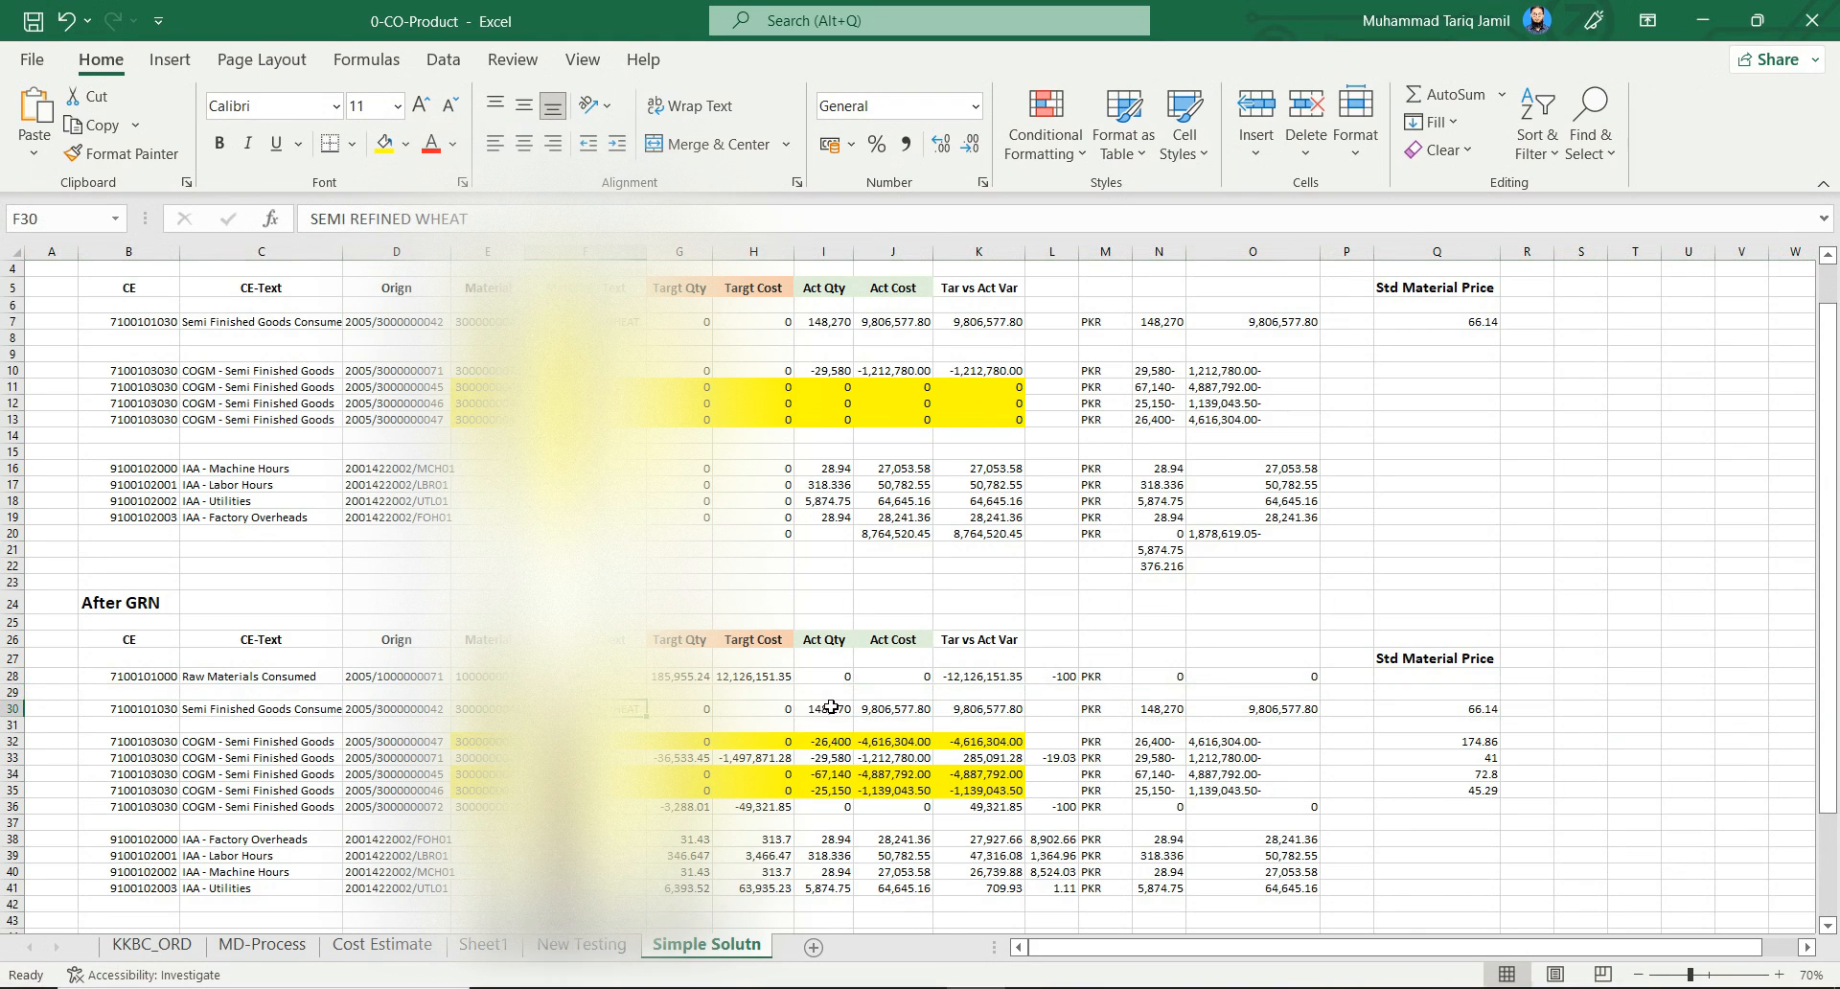
Compare the consumed quantity in I30 with the produced quantities and costs in rows 32 to 36 of the After GRN table
{"action": "left_click_drag", "start_coordinate": [831, 707], "coordinate": [846, 791]}
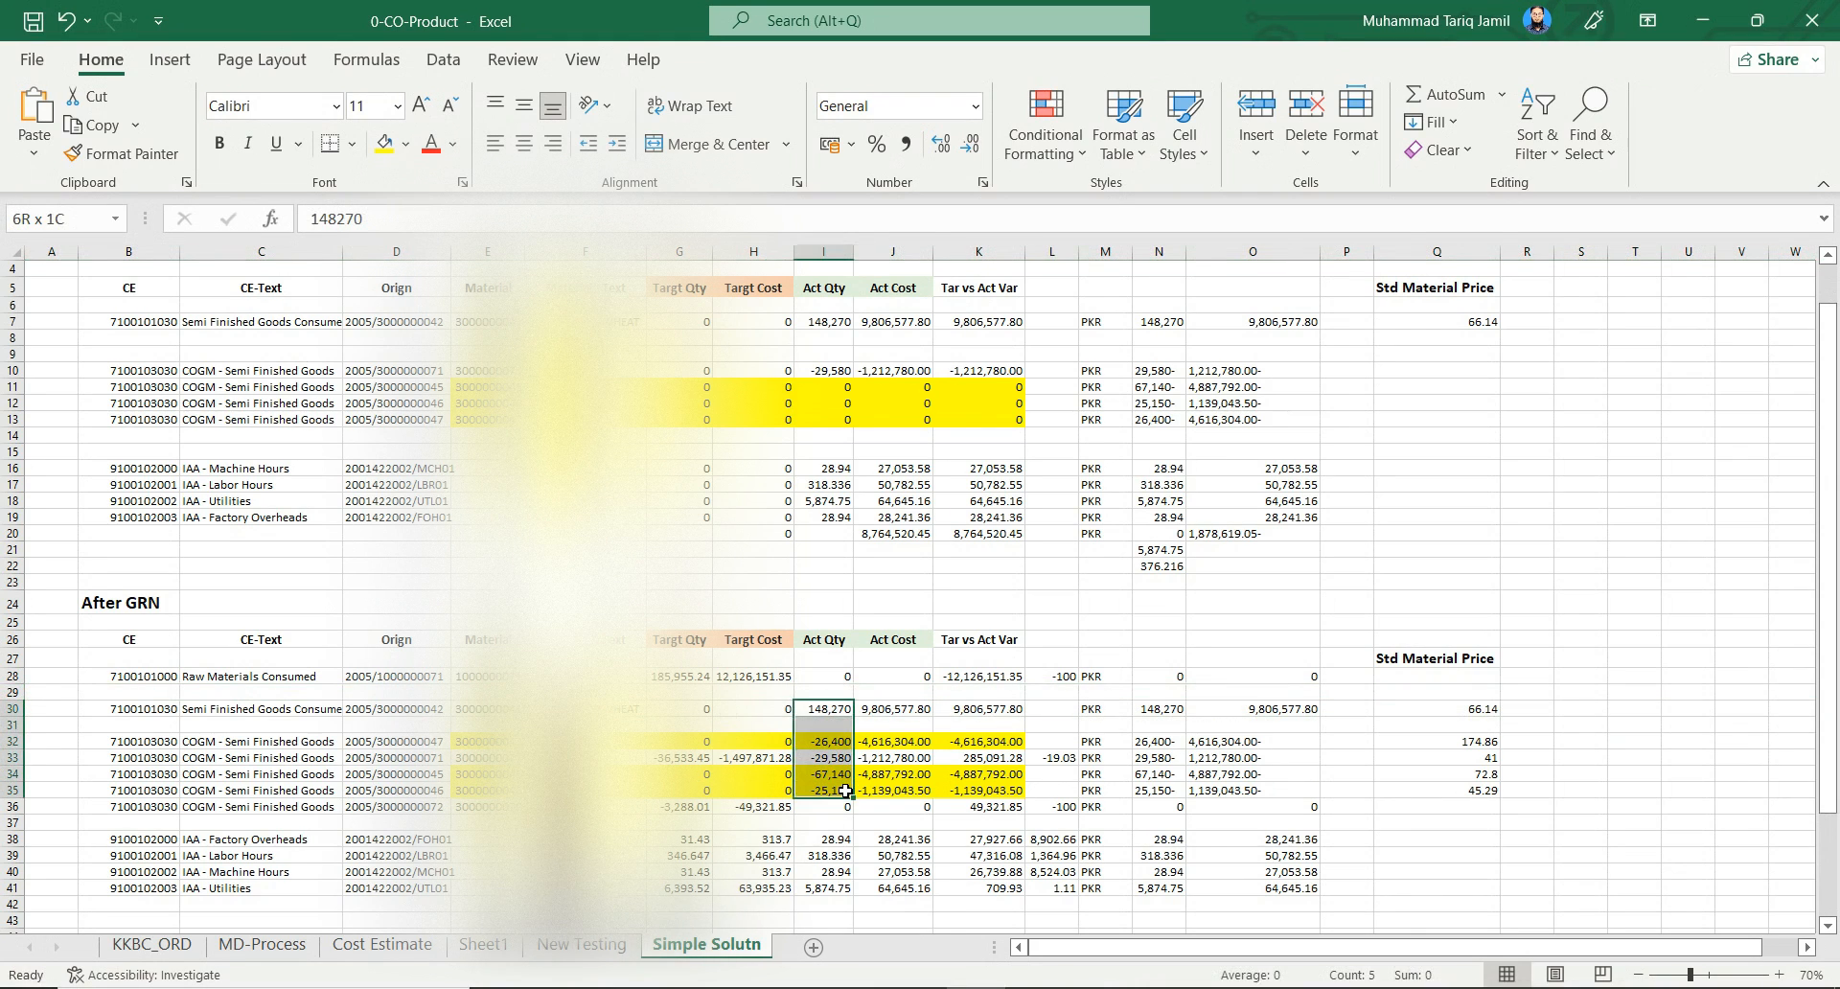
{"action": "left_click", "coordinate": [831, 709]}
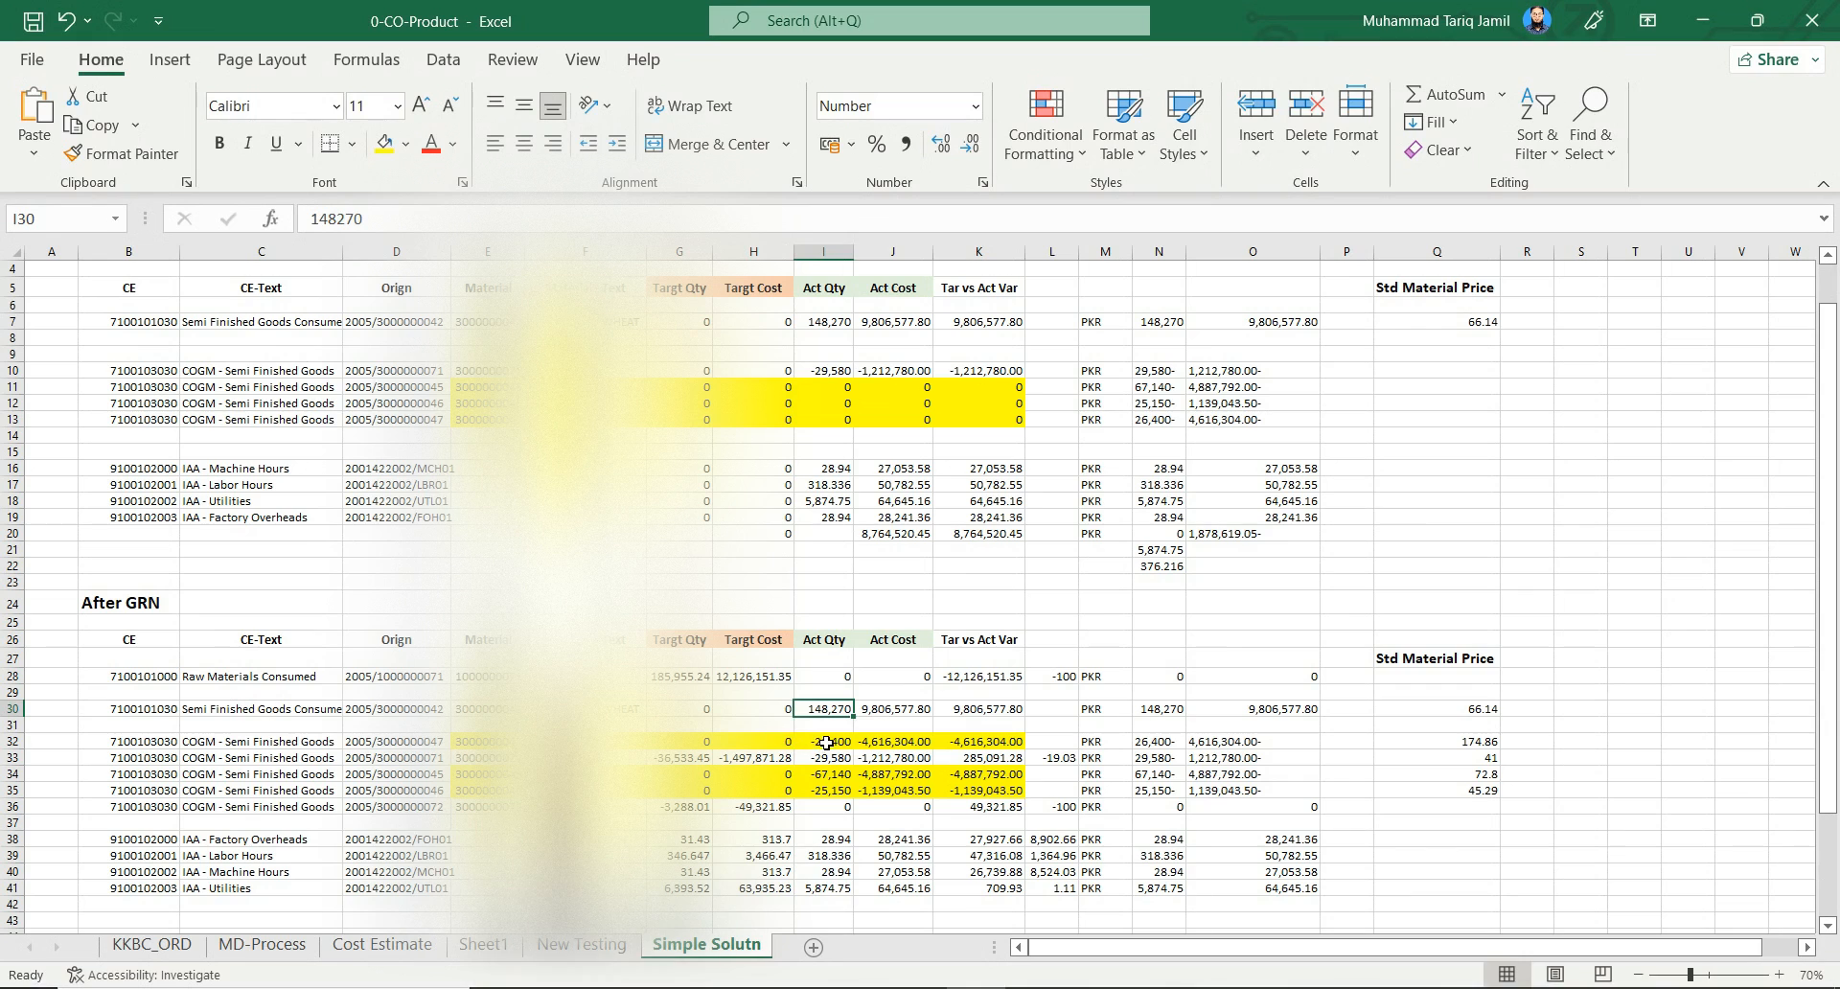
{"action": "left_click_drag", "start_coordinate": [826, 742], "coordinate": [891, 792]}
{"action": "left_click", "coordinate": [656, 809]}
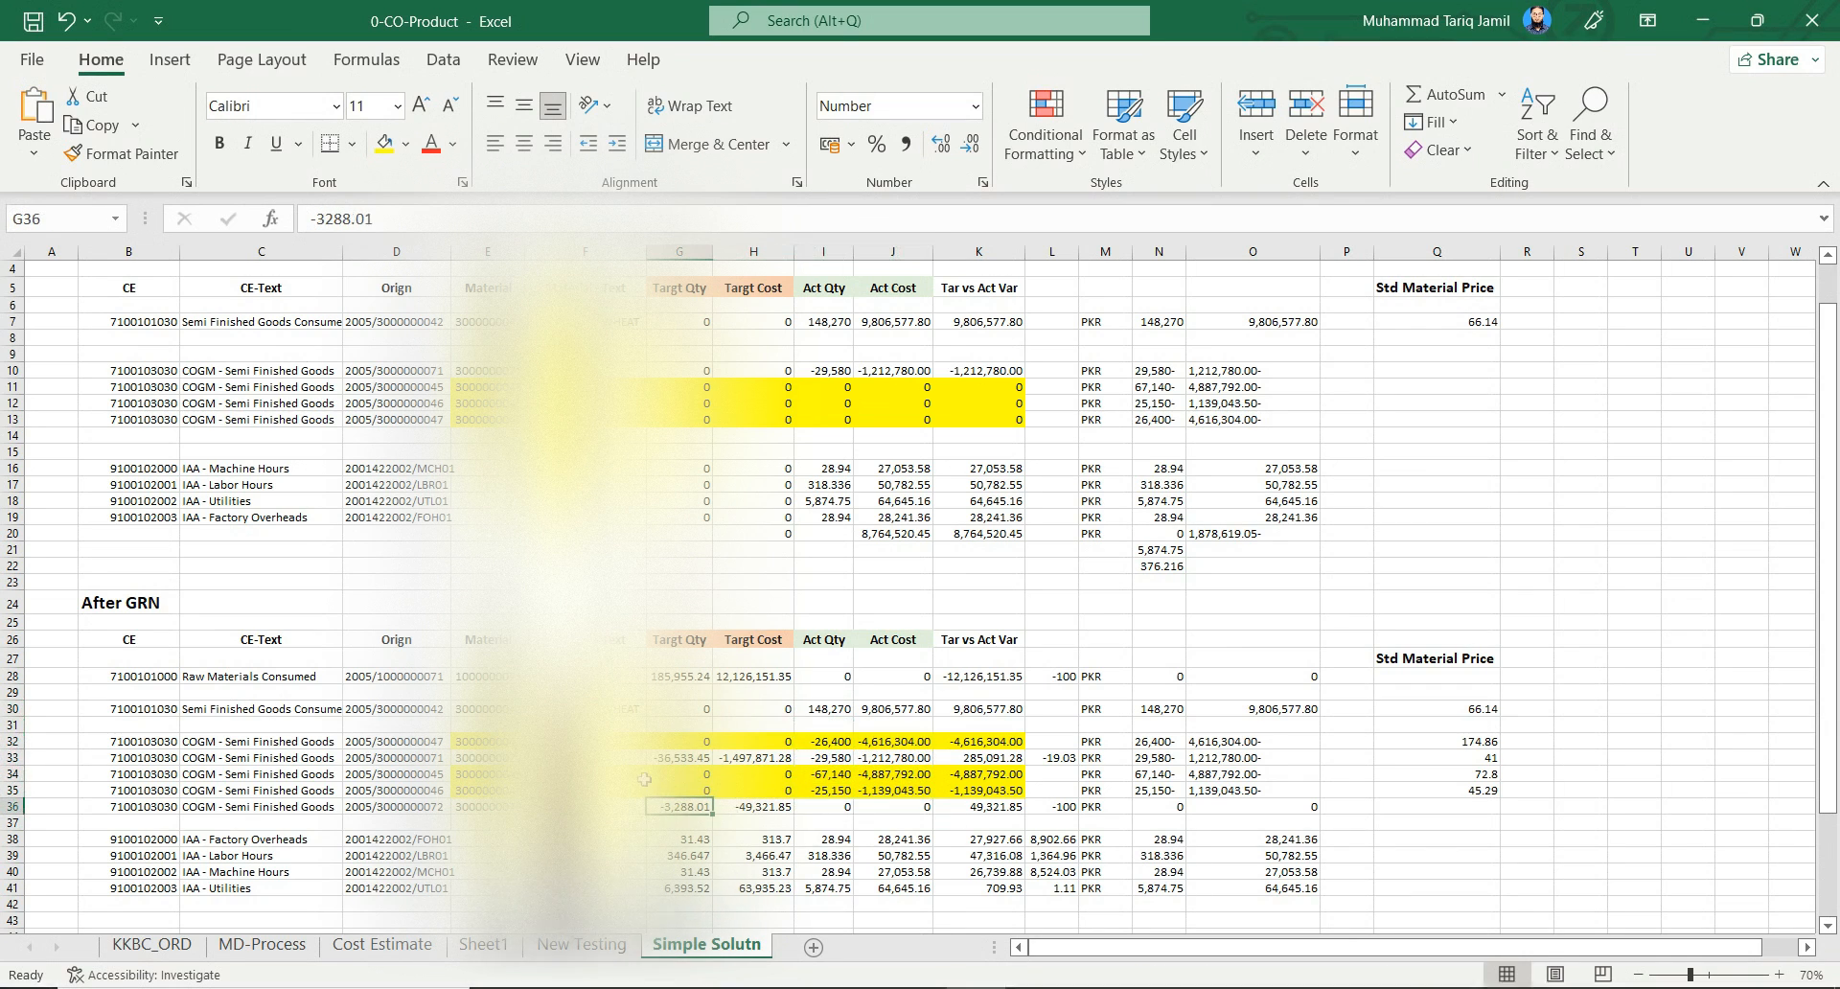
{"action": "left_click_drag", "start_coordinate": [831, 741], "coordinate": [824, 791]}
{"action": "left_click", "coordinate": [817, 759]}
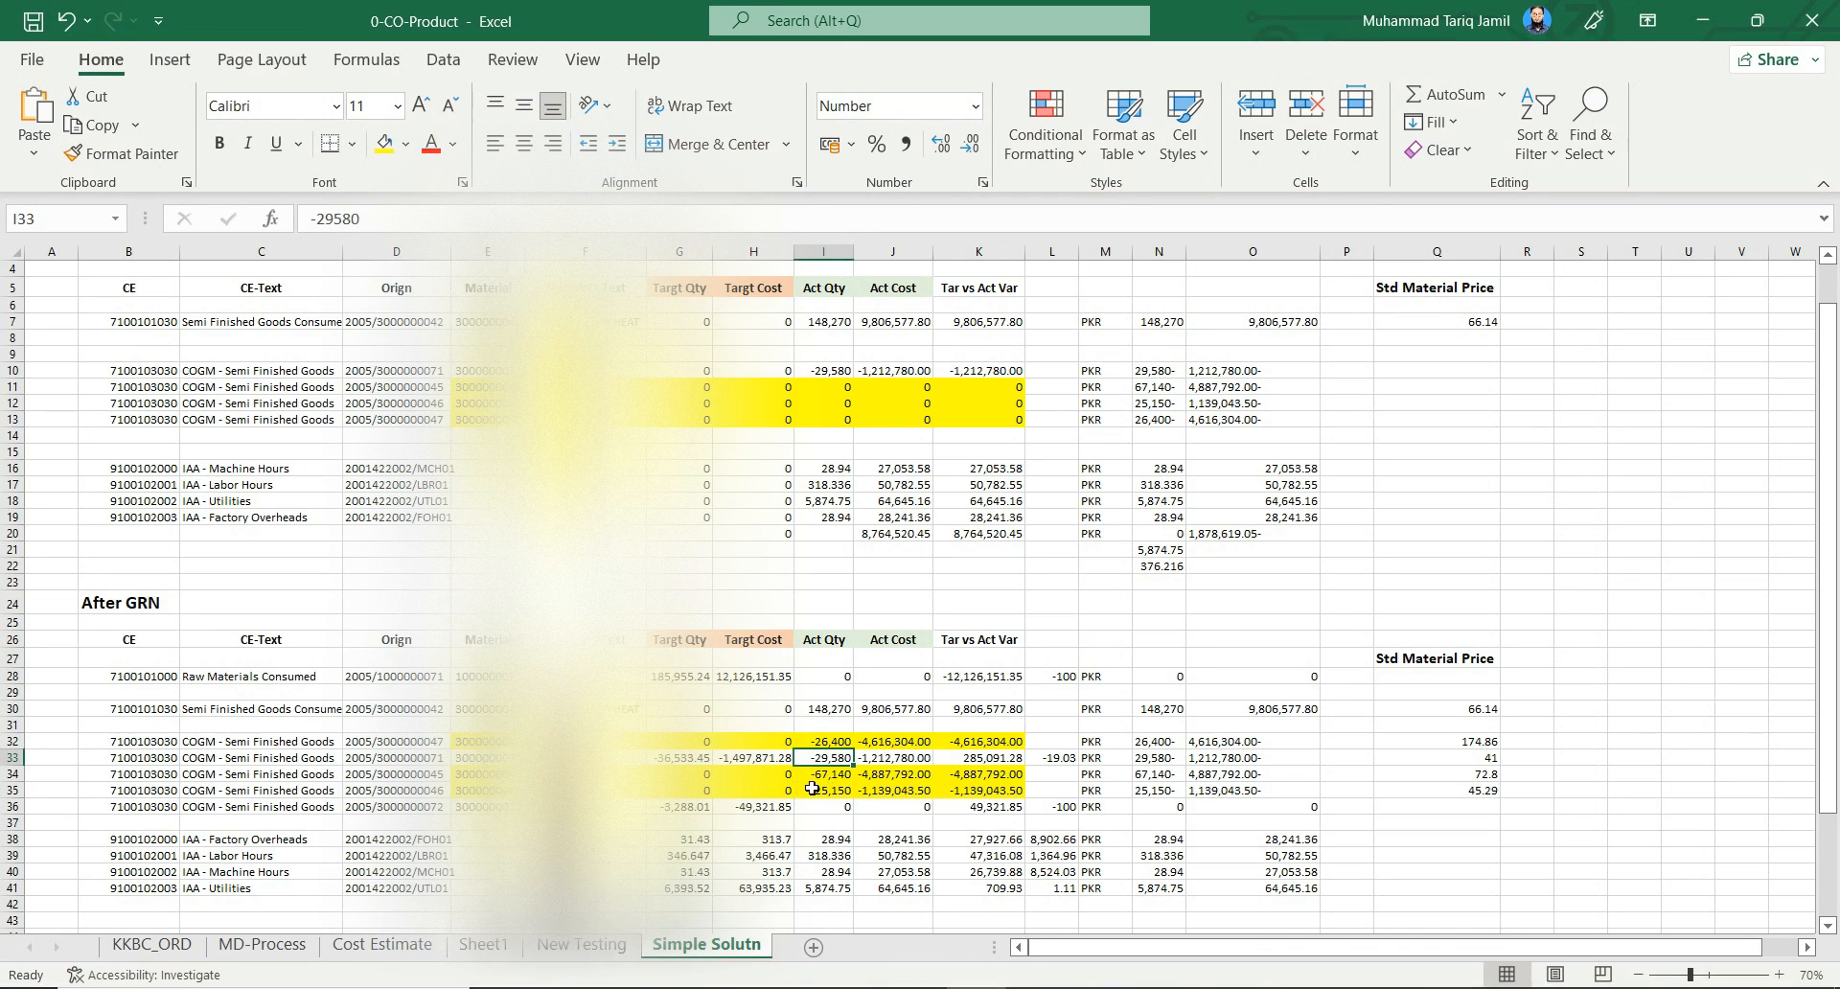
Switch to the process order in SAP, open its material list and narrow the Material column
{"action": "left_click", "coordinate": [490, 776]}
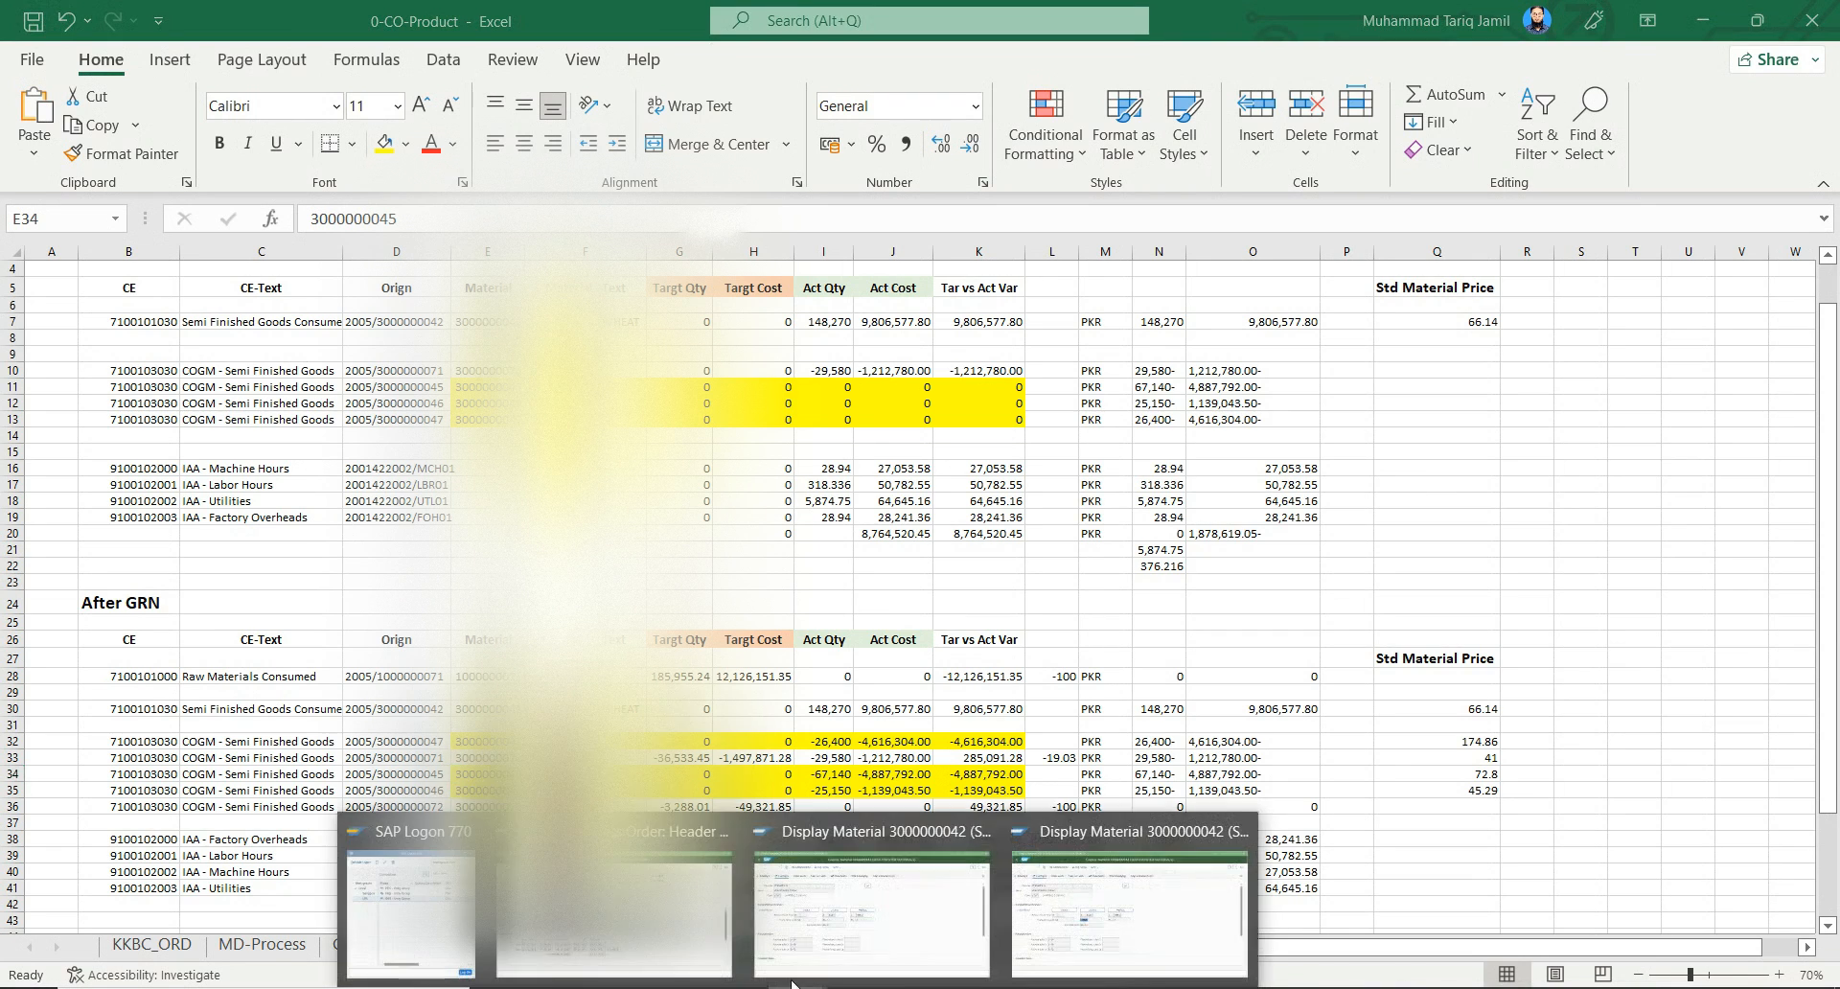
{"action": "left_click", "coordinate": [1141, 892]}
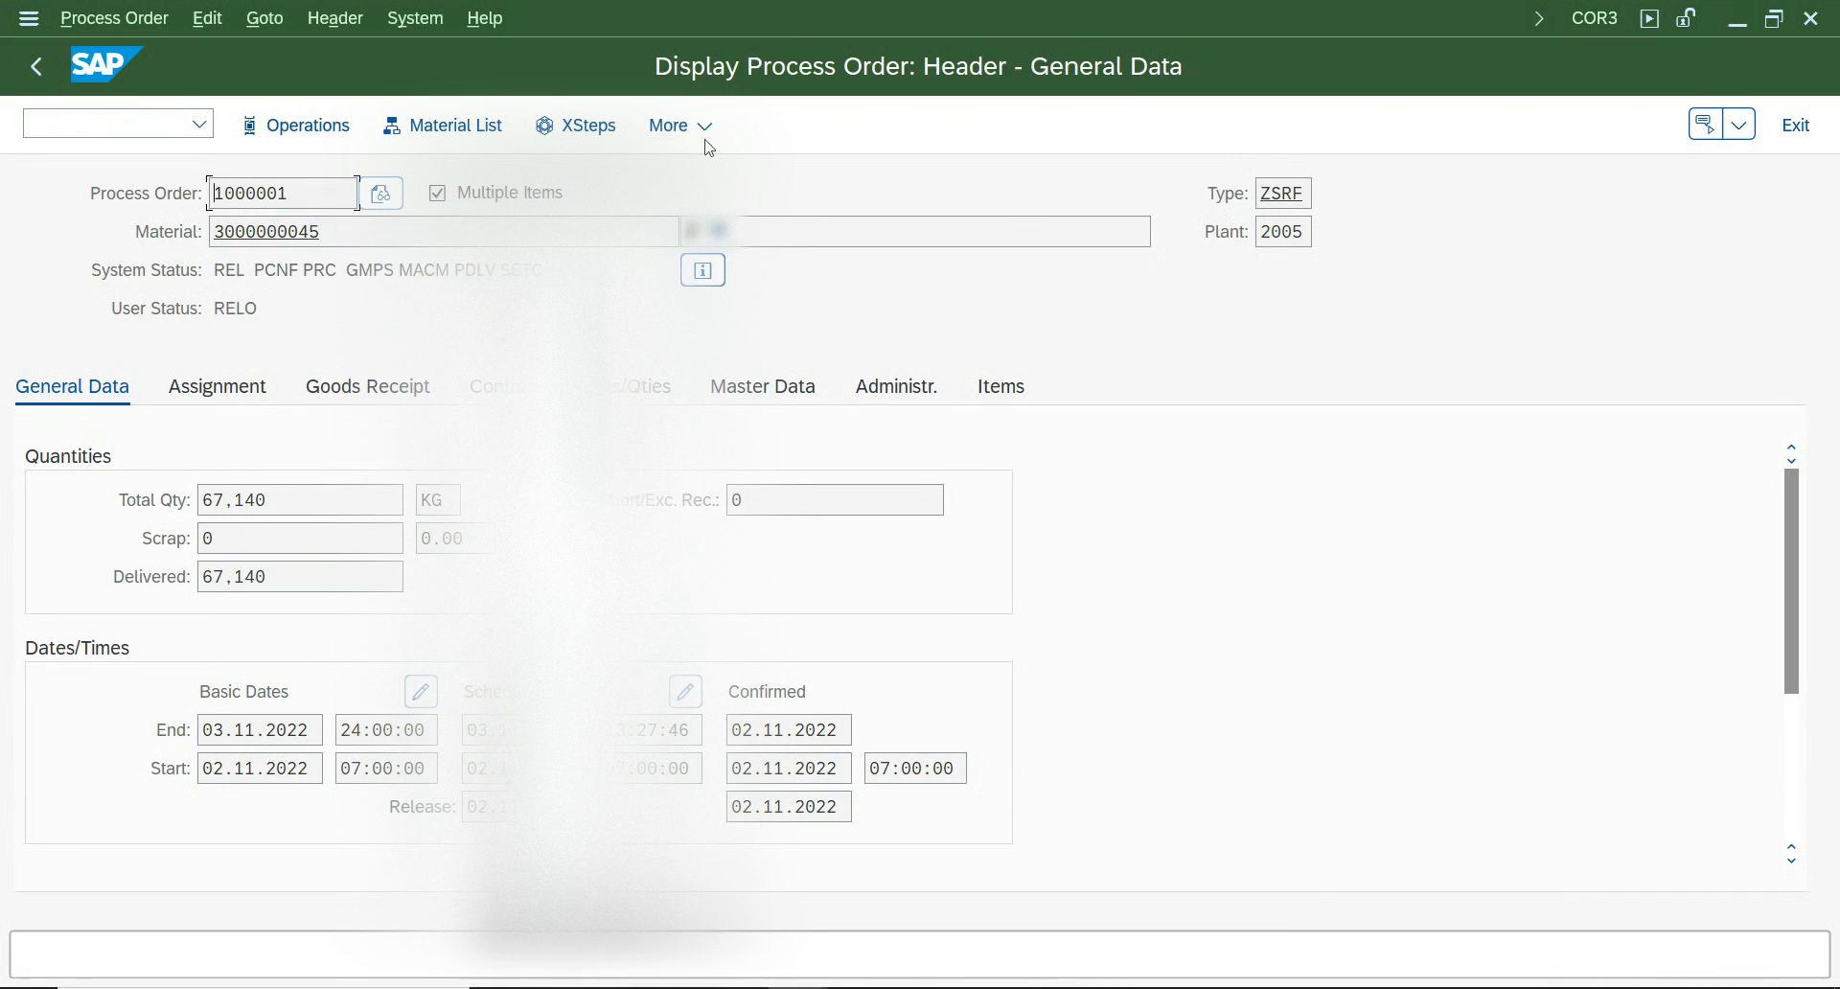
{"action": "left_click", "coordinate": [443, 126]}
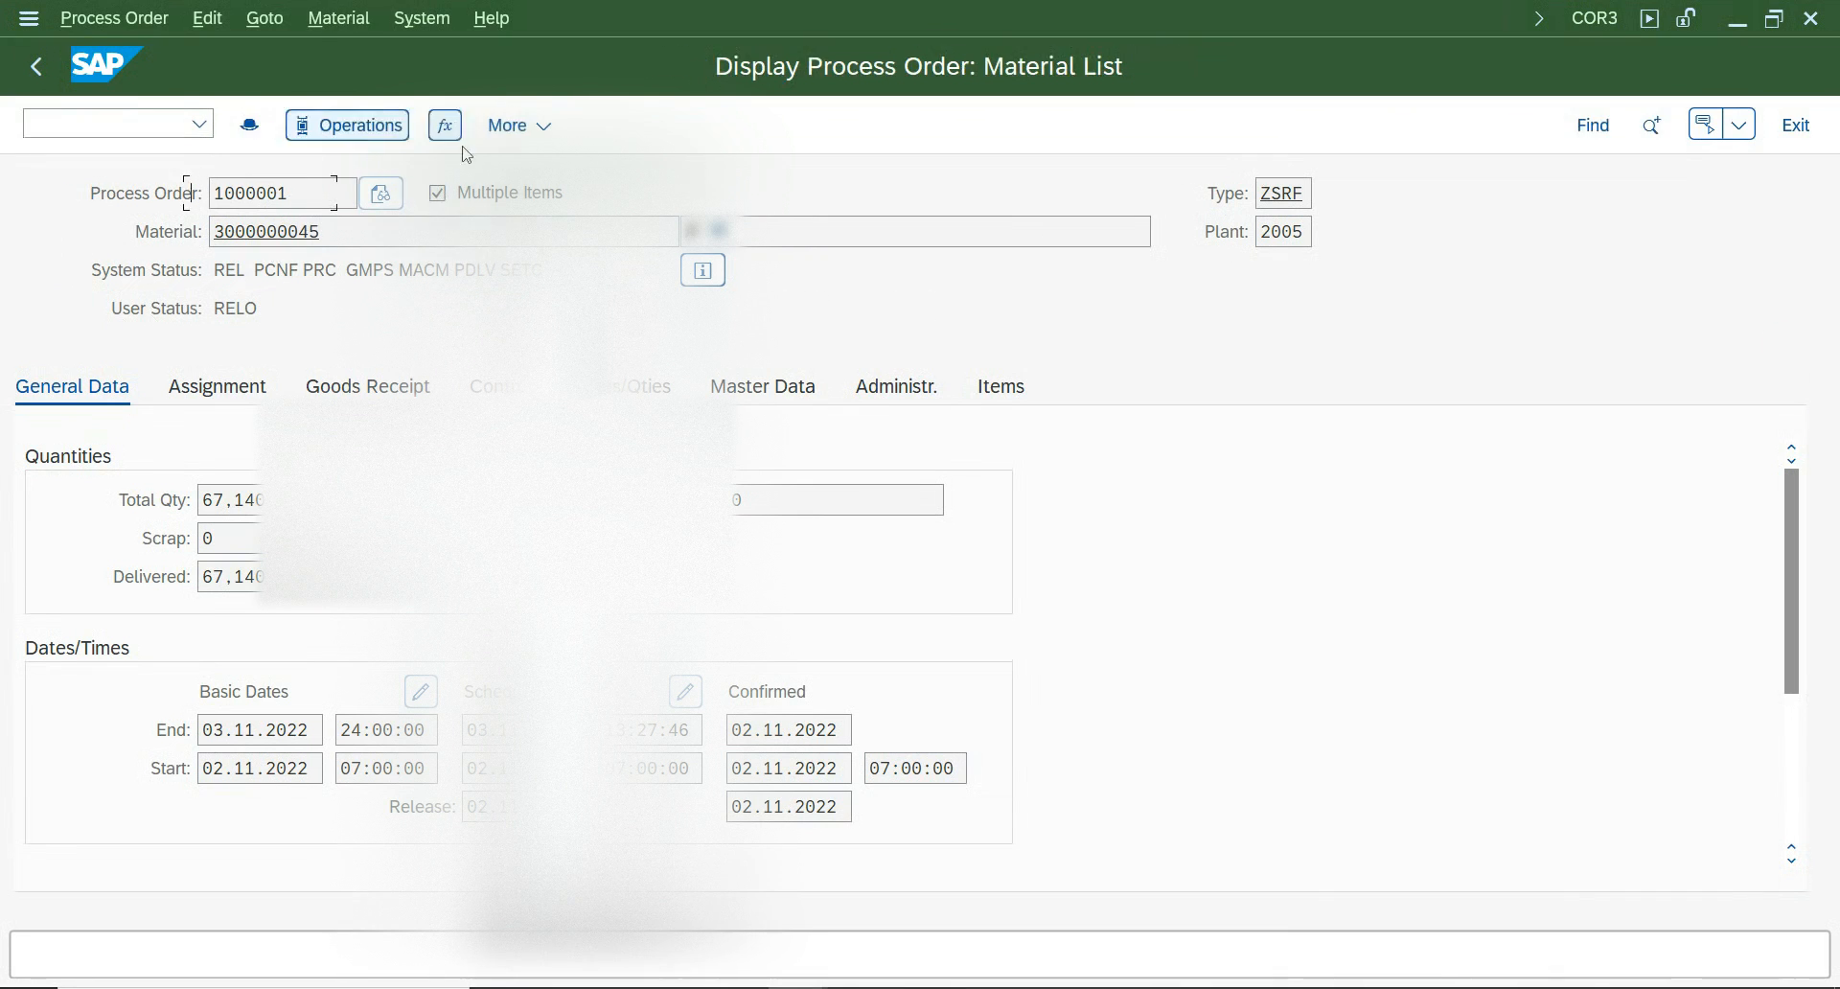
{"action": "left_click", "coordinate": [577, 389]}
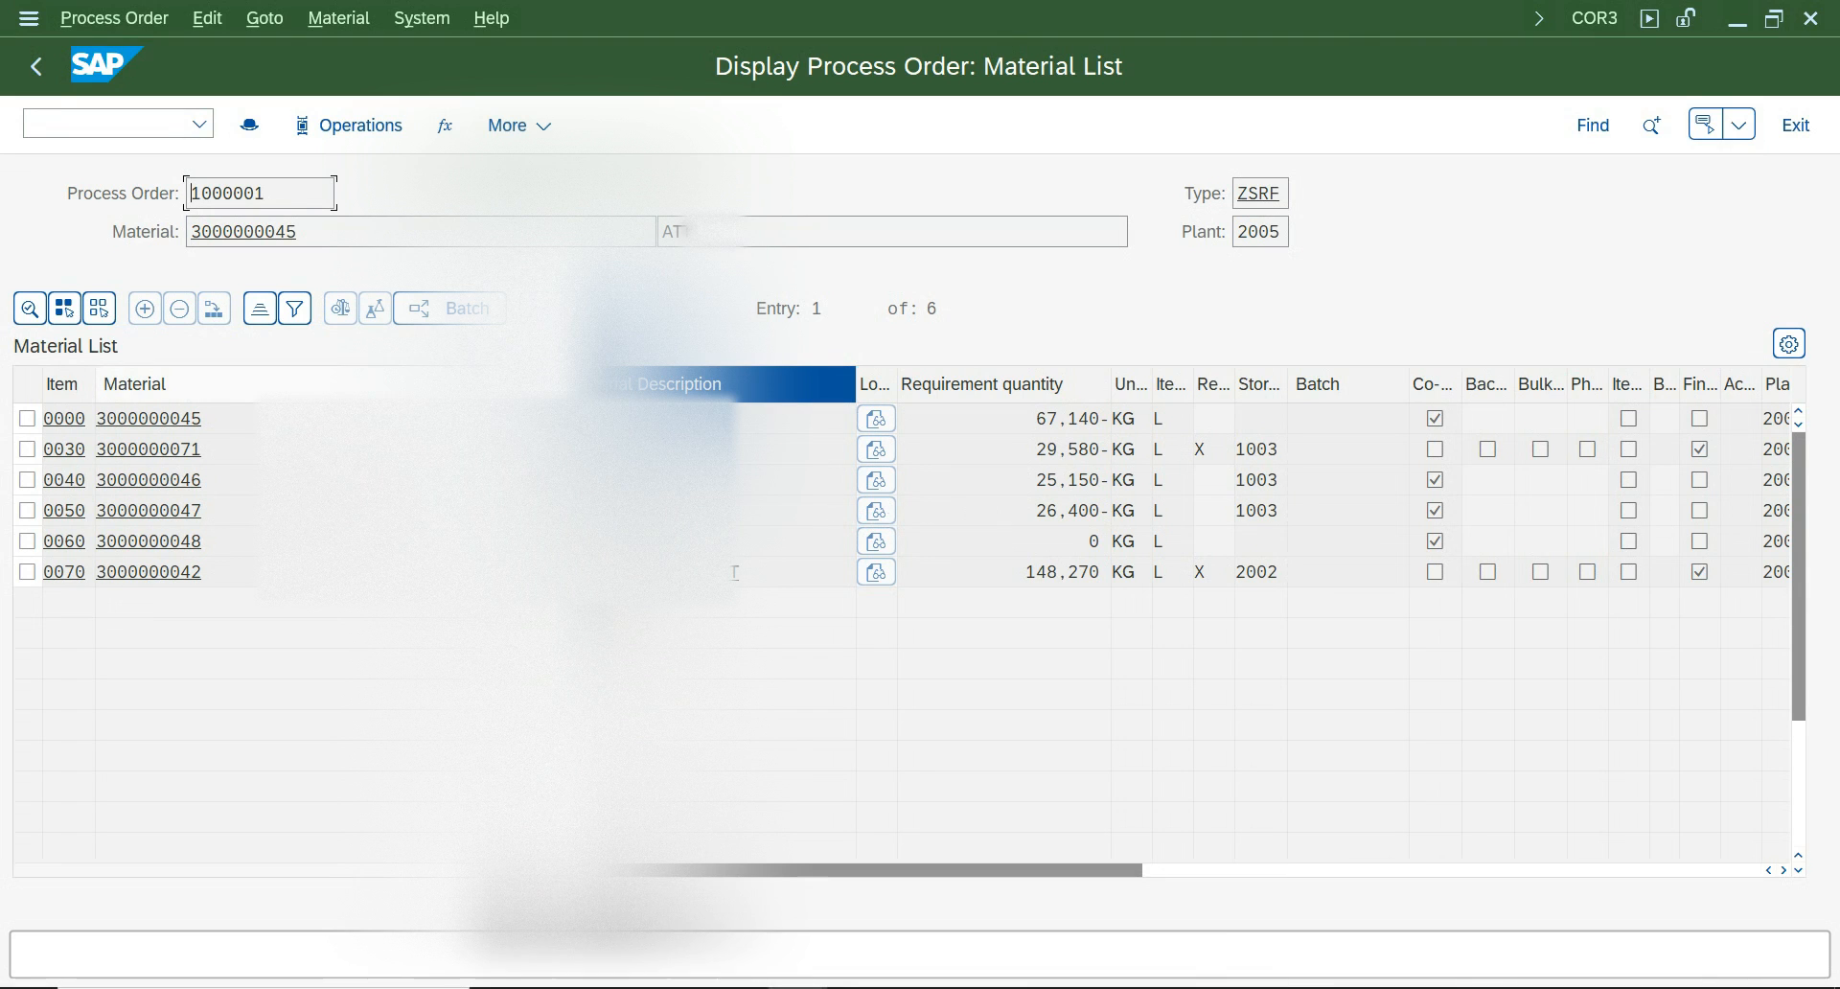
{"action": "left_click_drag", "start_coordinate": [561, 391], "coordinate": [275, 395]}
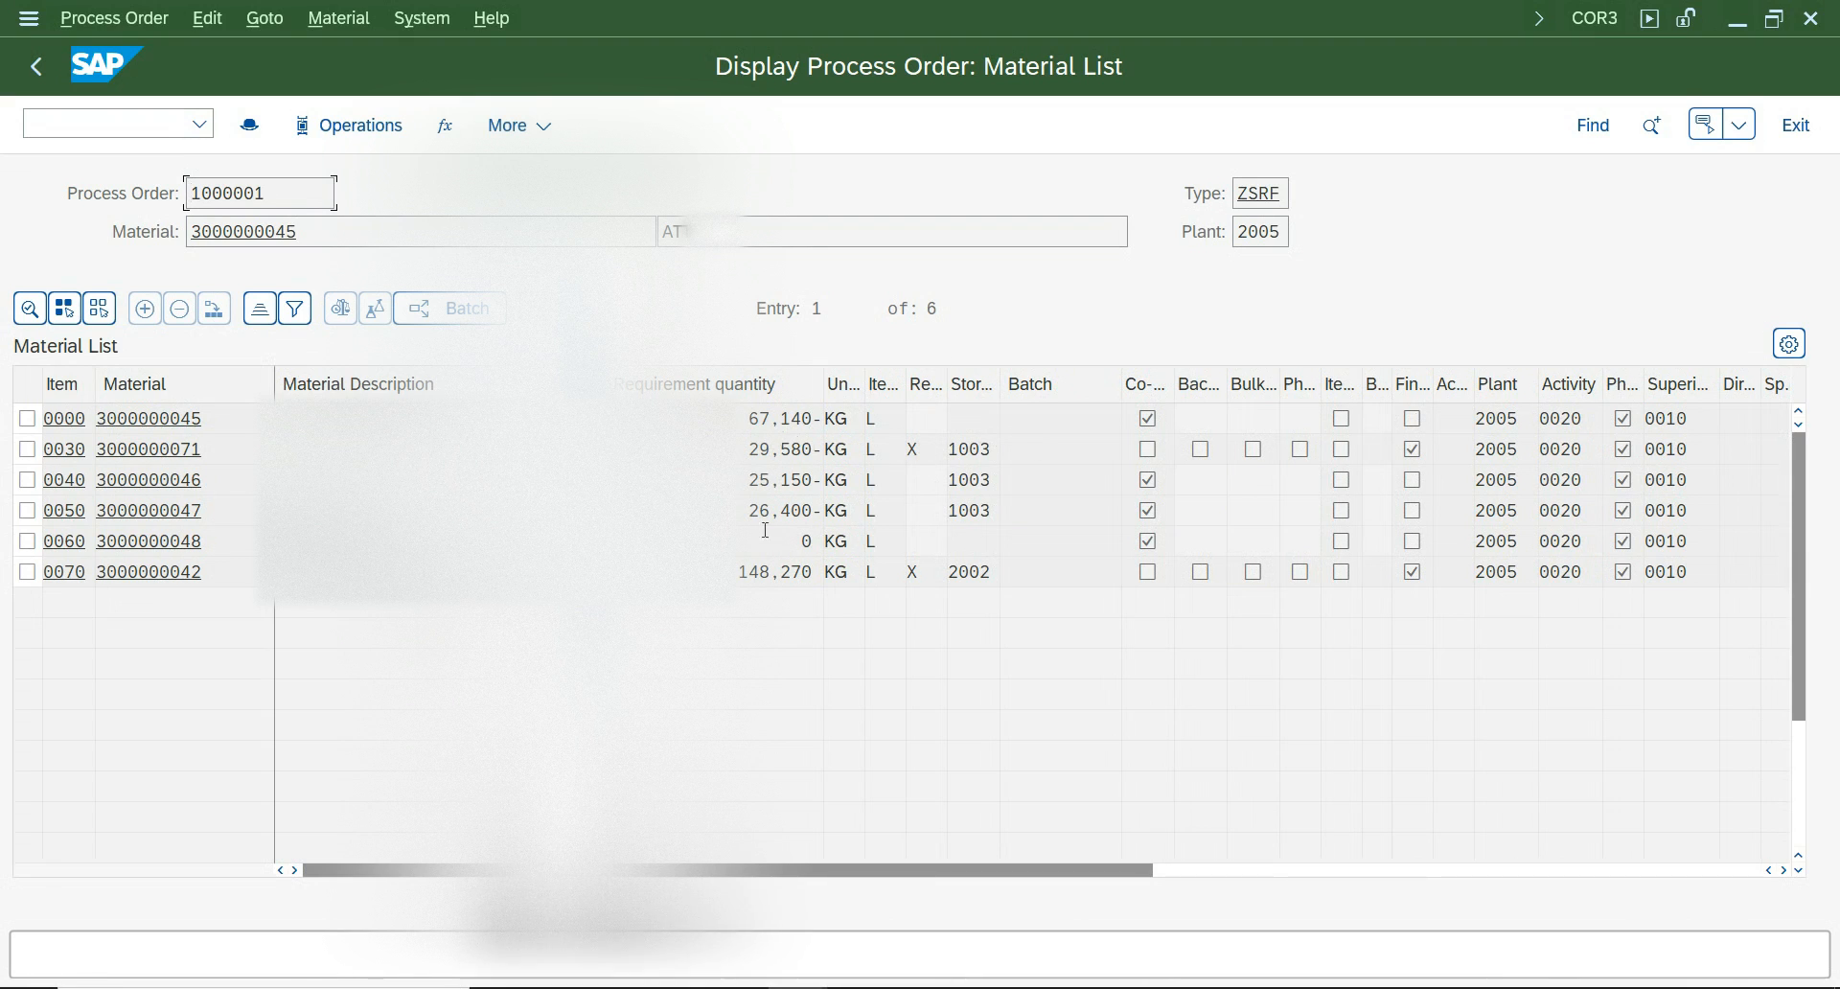
{"action": "left_click_drag", "start_coordinate": [750, 420], "coordinate": [821, 420]}
{"action": "left_click", "coordinate": [820, 449]}
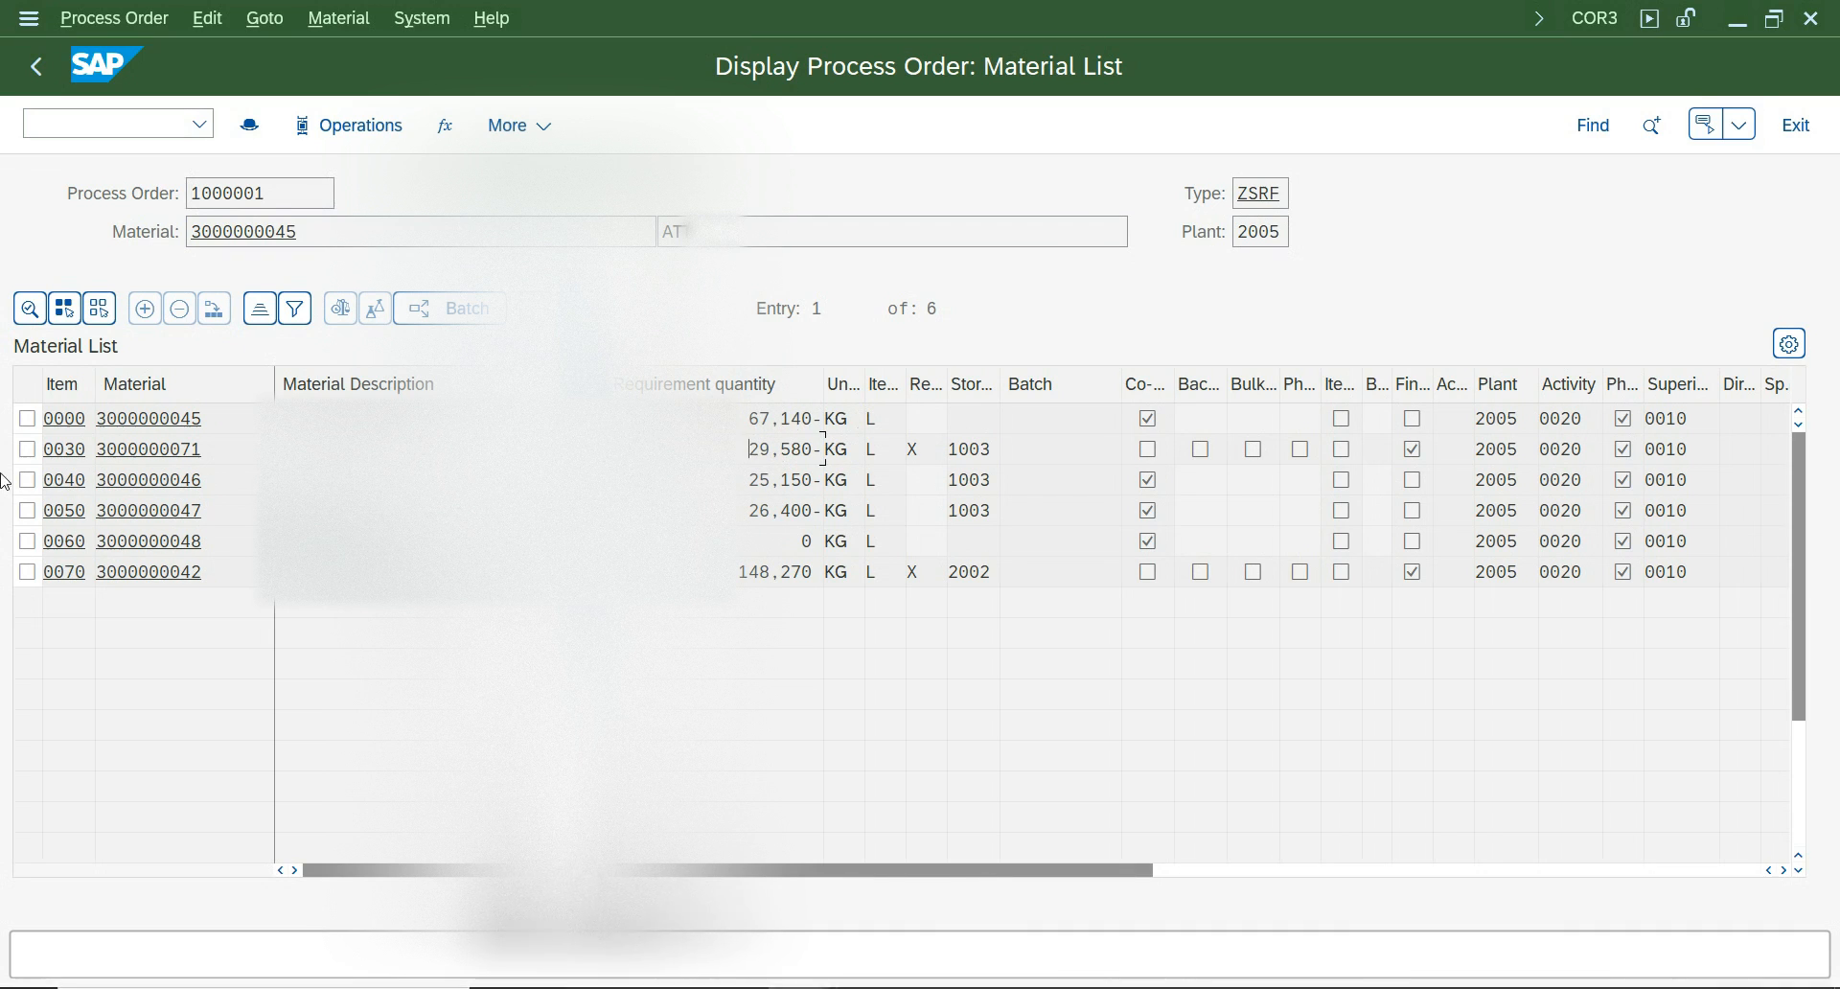
{"action": "left_click", "coordinate": [234, 510]}
{"action": "left_click", "coordinate": [230, 543]}
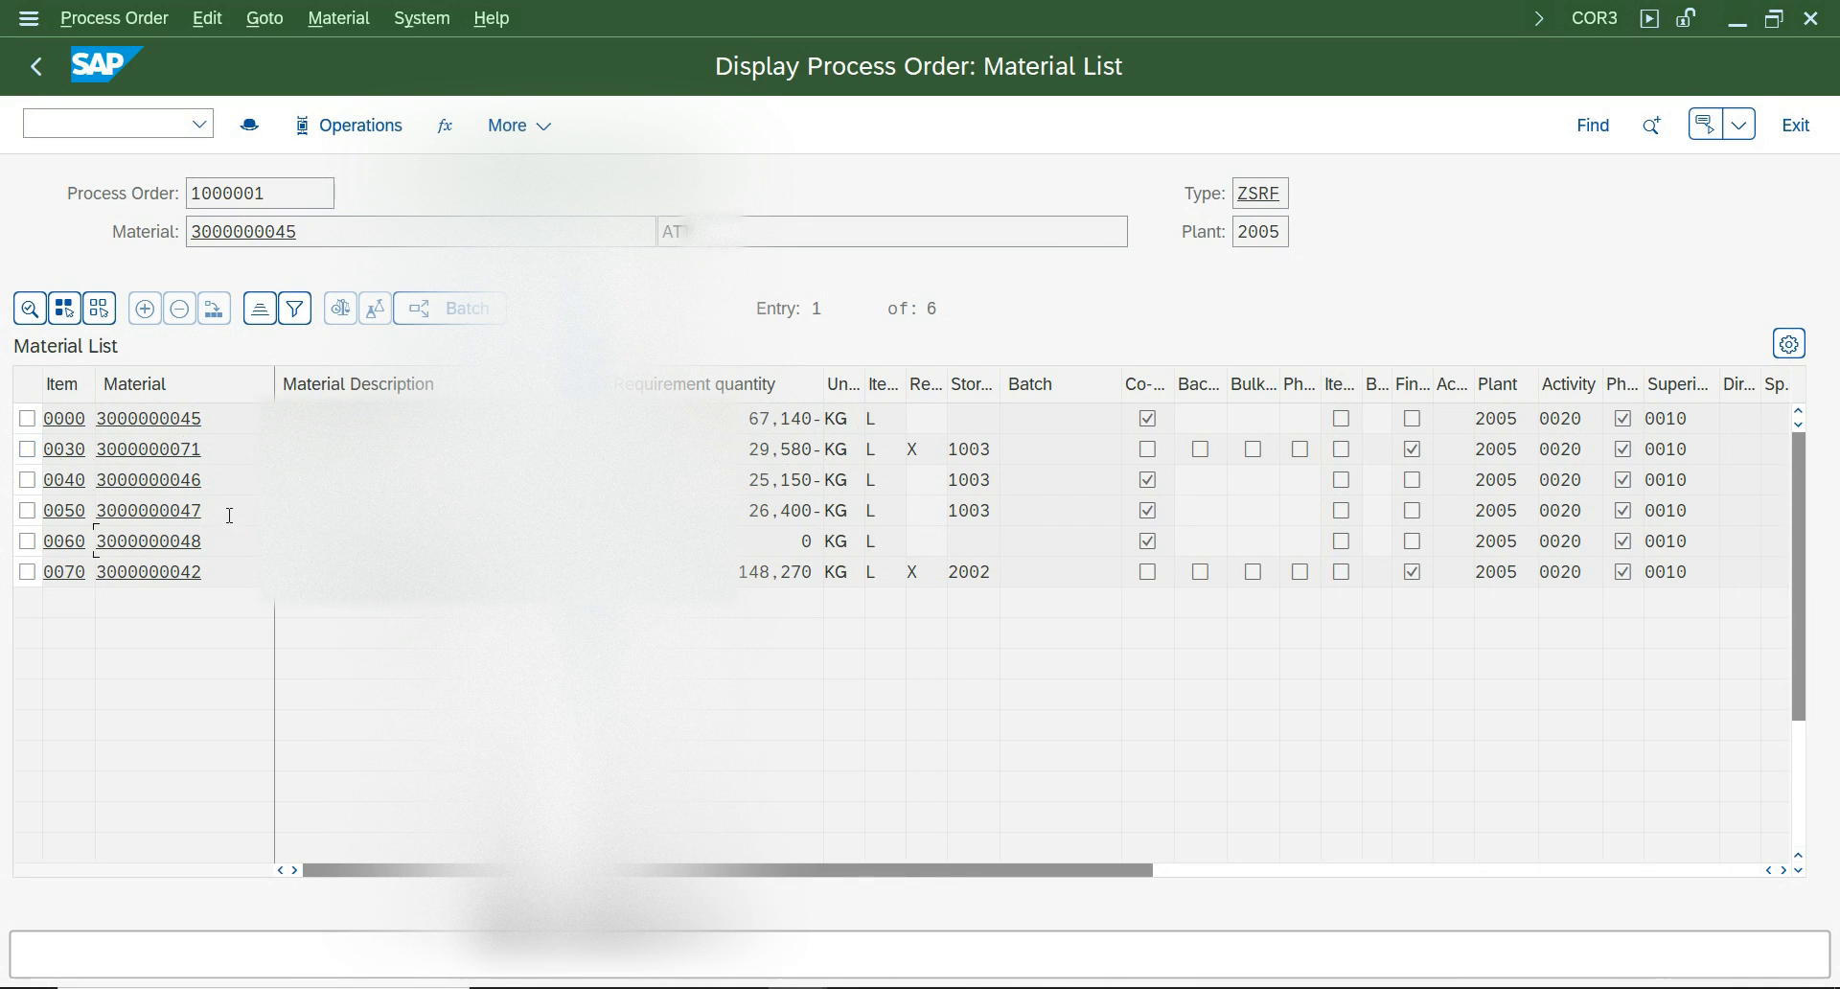
{"action": "left_click", "coordinate": [212, 512]}
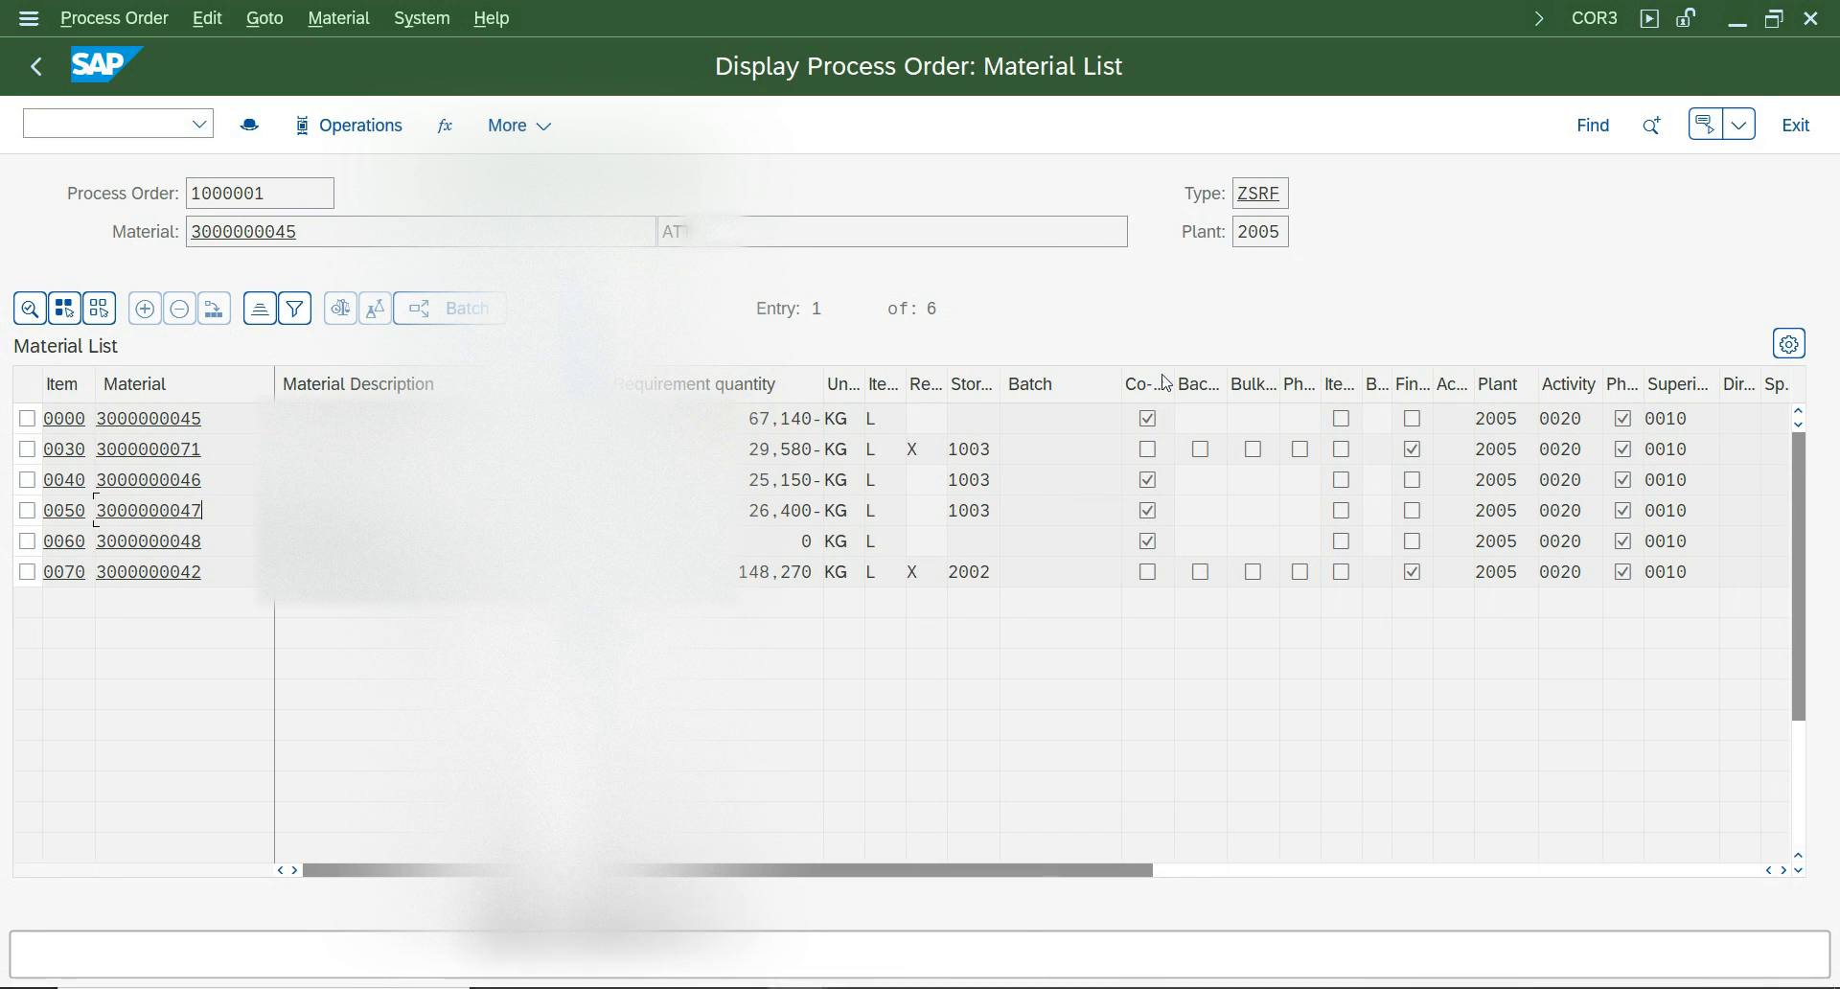
Widen the Co-product column, check which items are flagged as co-products, and select item 0030
{"action": "left_click_drag", "start_coordinate": [1181, 383], "coordinate": [1214, 391]}
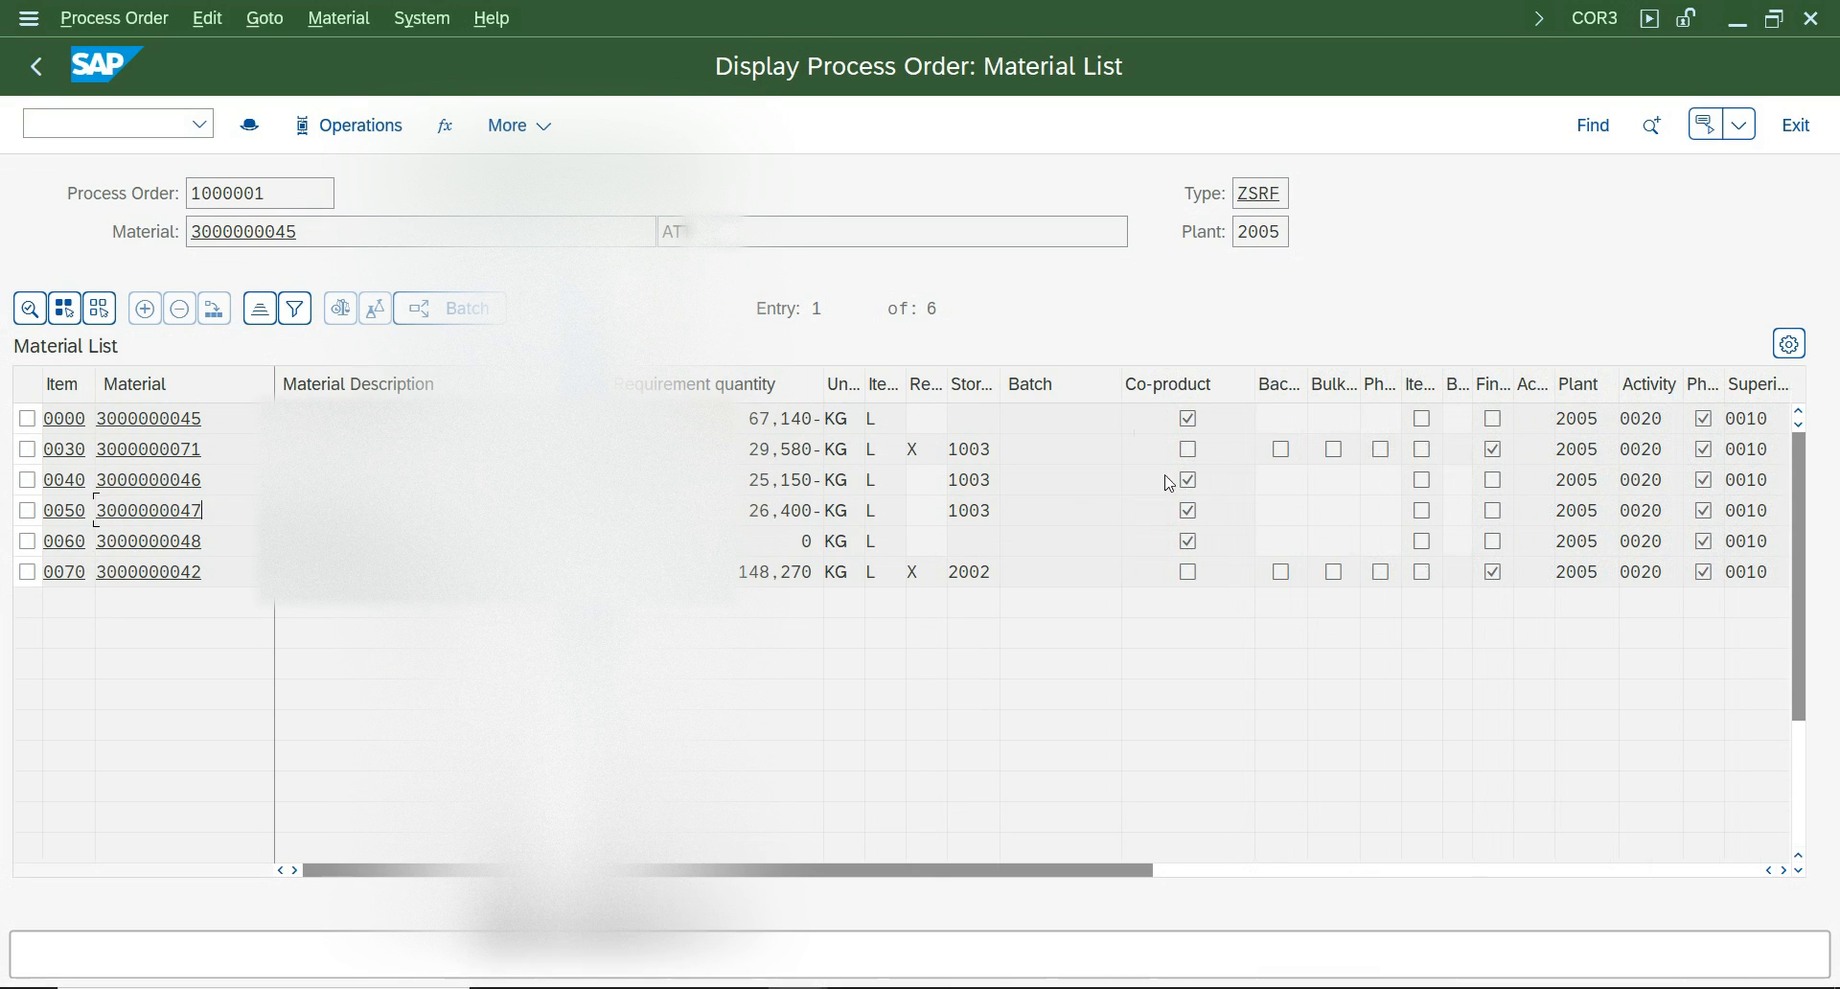
{"action": "left_click", "coordinate": [1194, 419]}
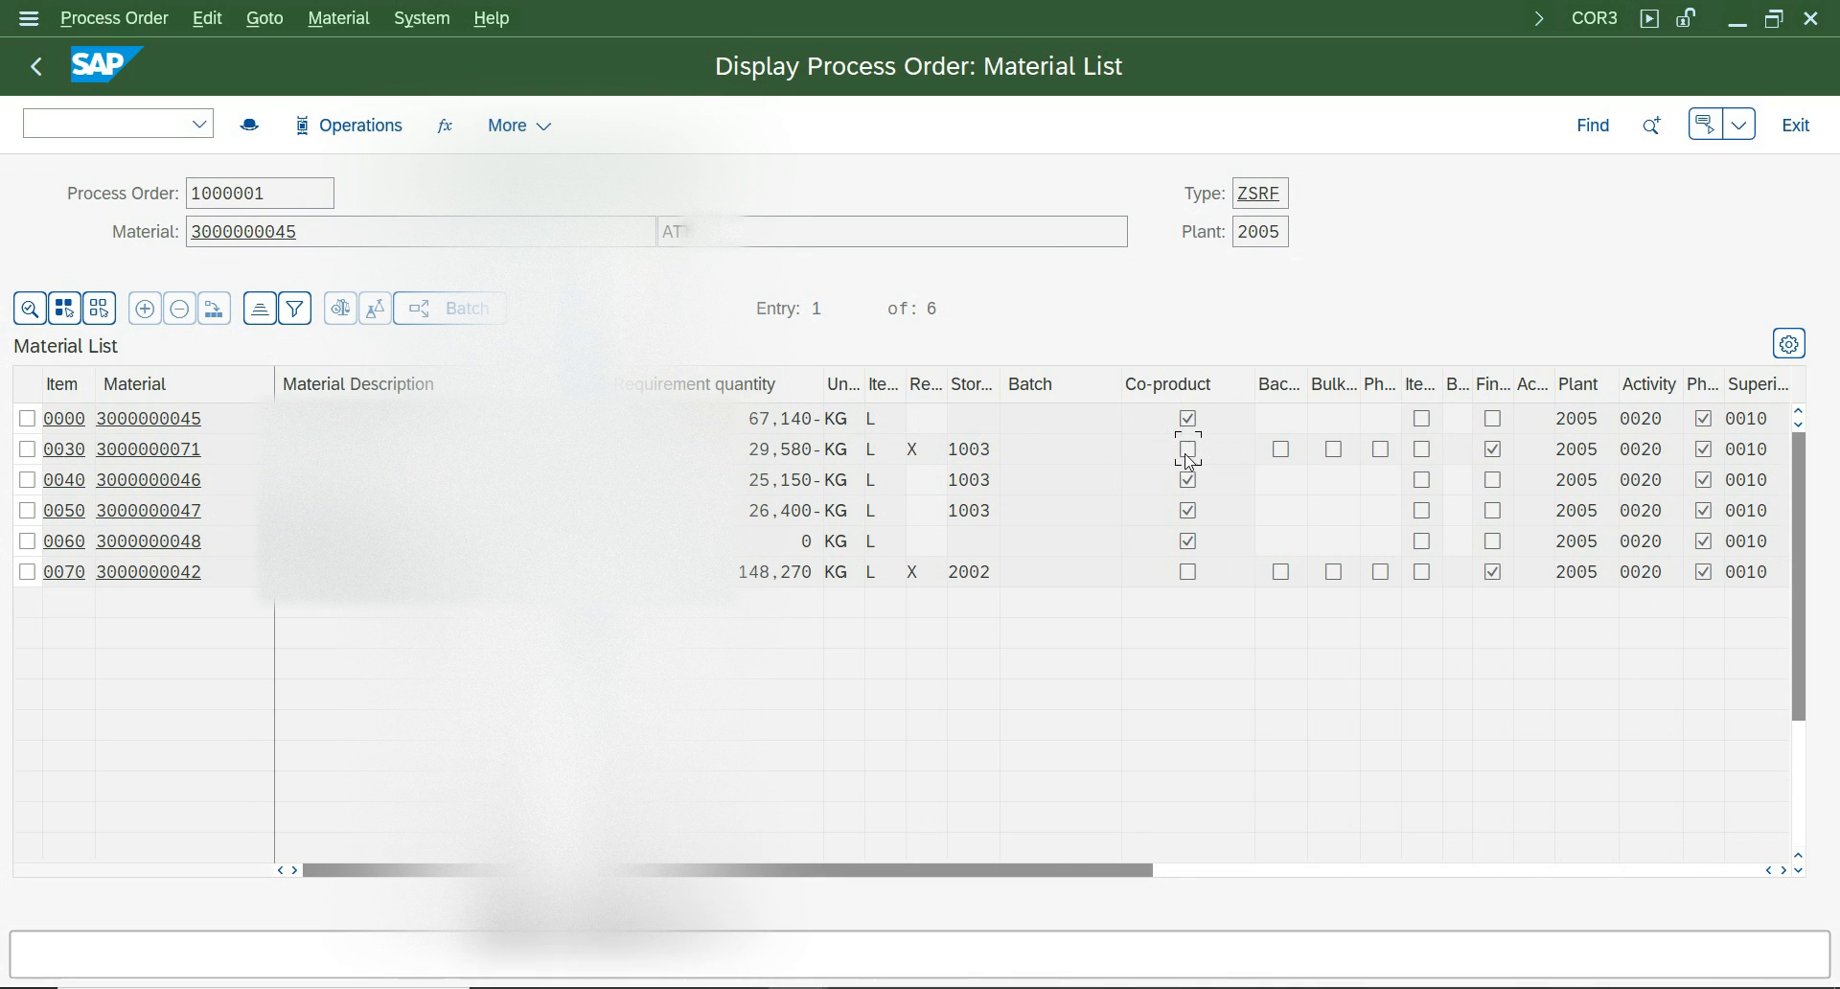
{"action": "left_click", "coordinate": [27, 449]}
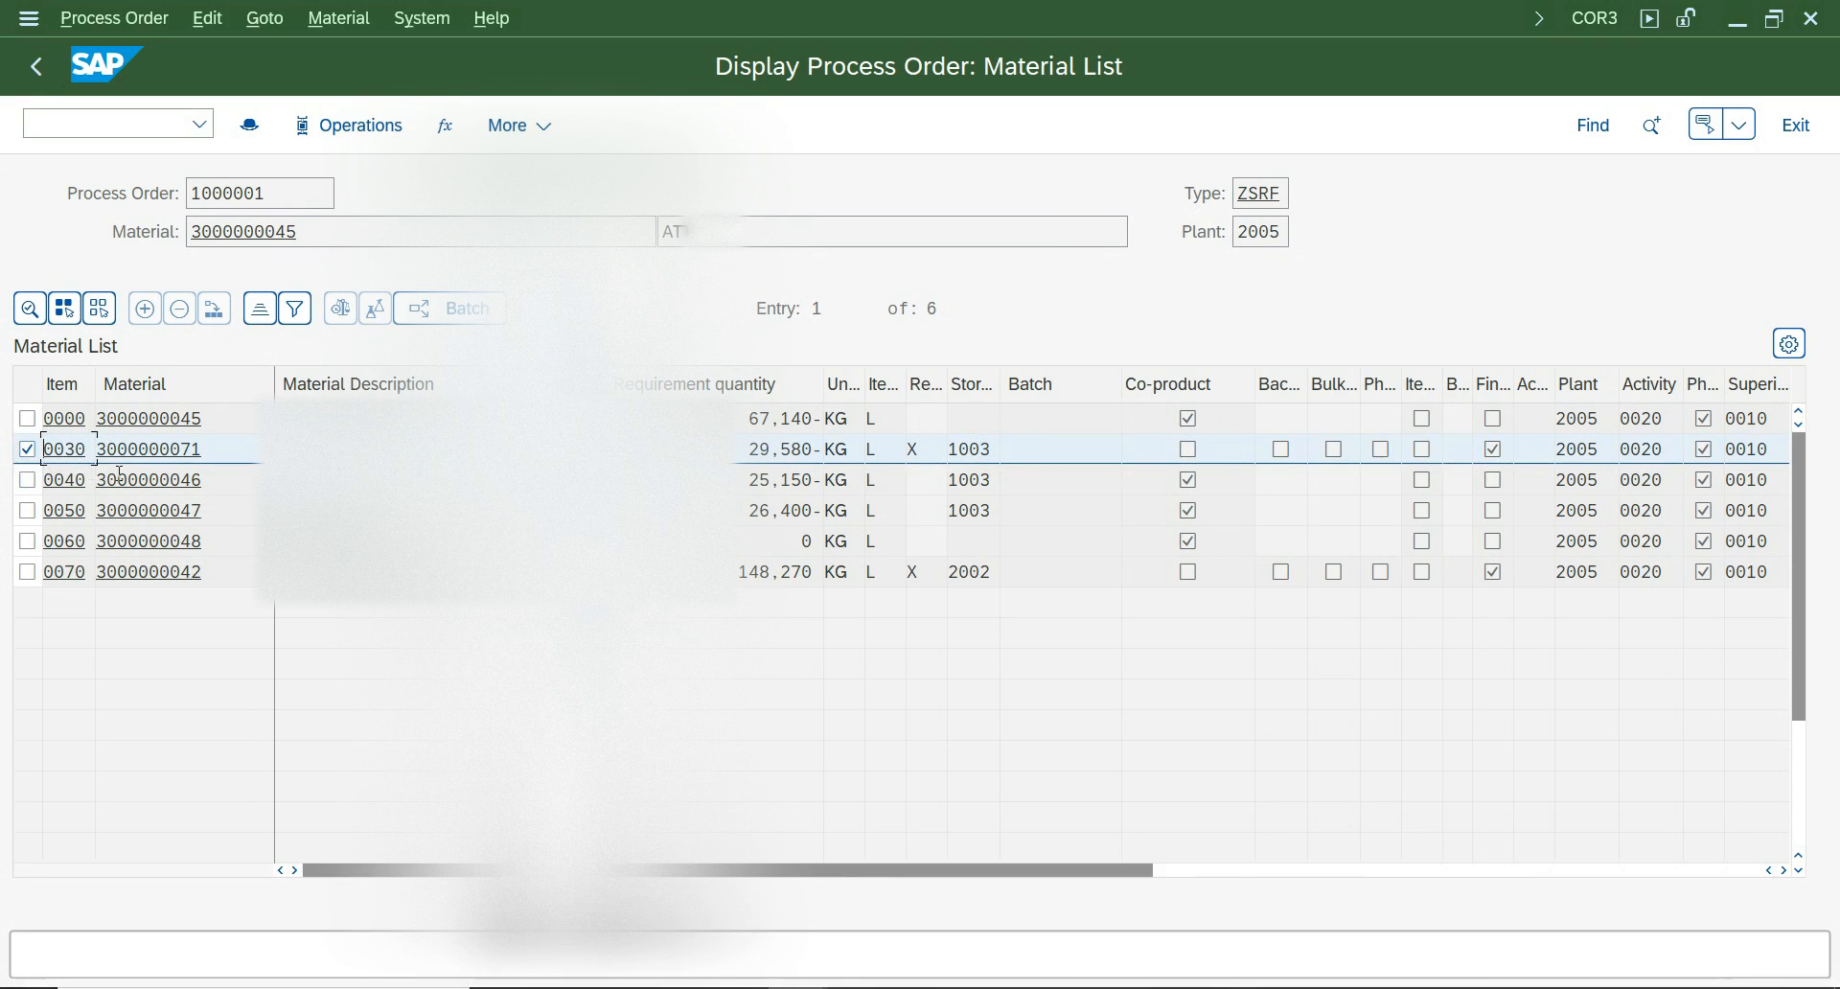
Switch back to Excel and review the standard material prices in Q30:Q35 of the After GRN table
{"action": "left_click", "coordinate": [981, 987]}
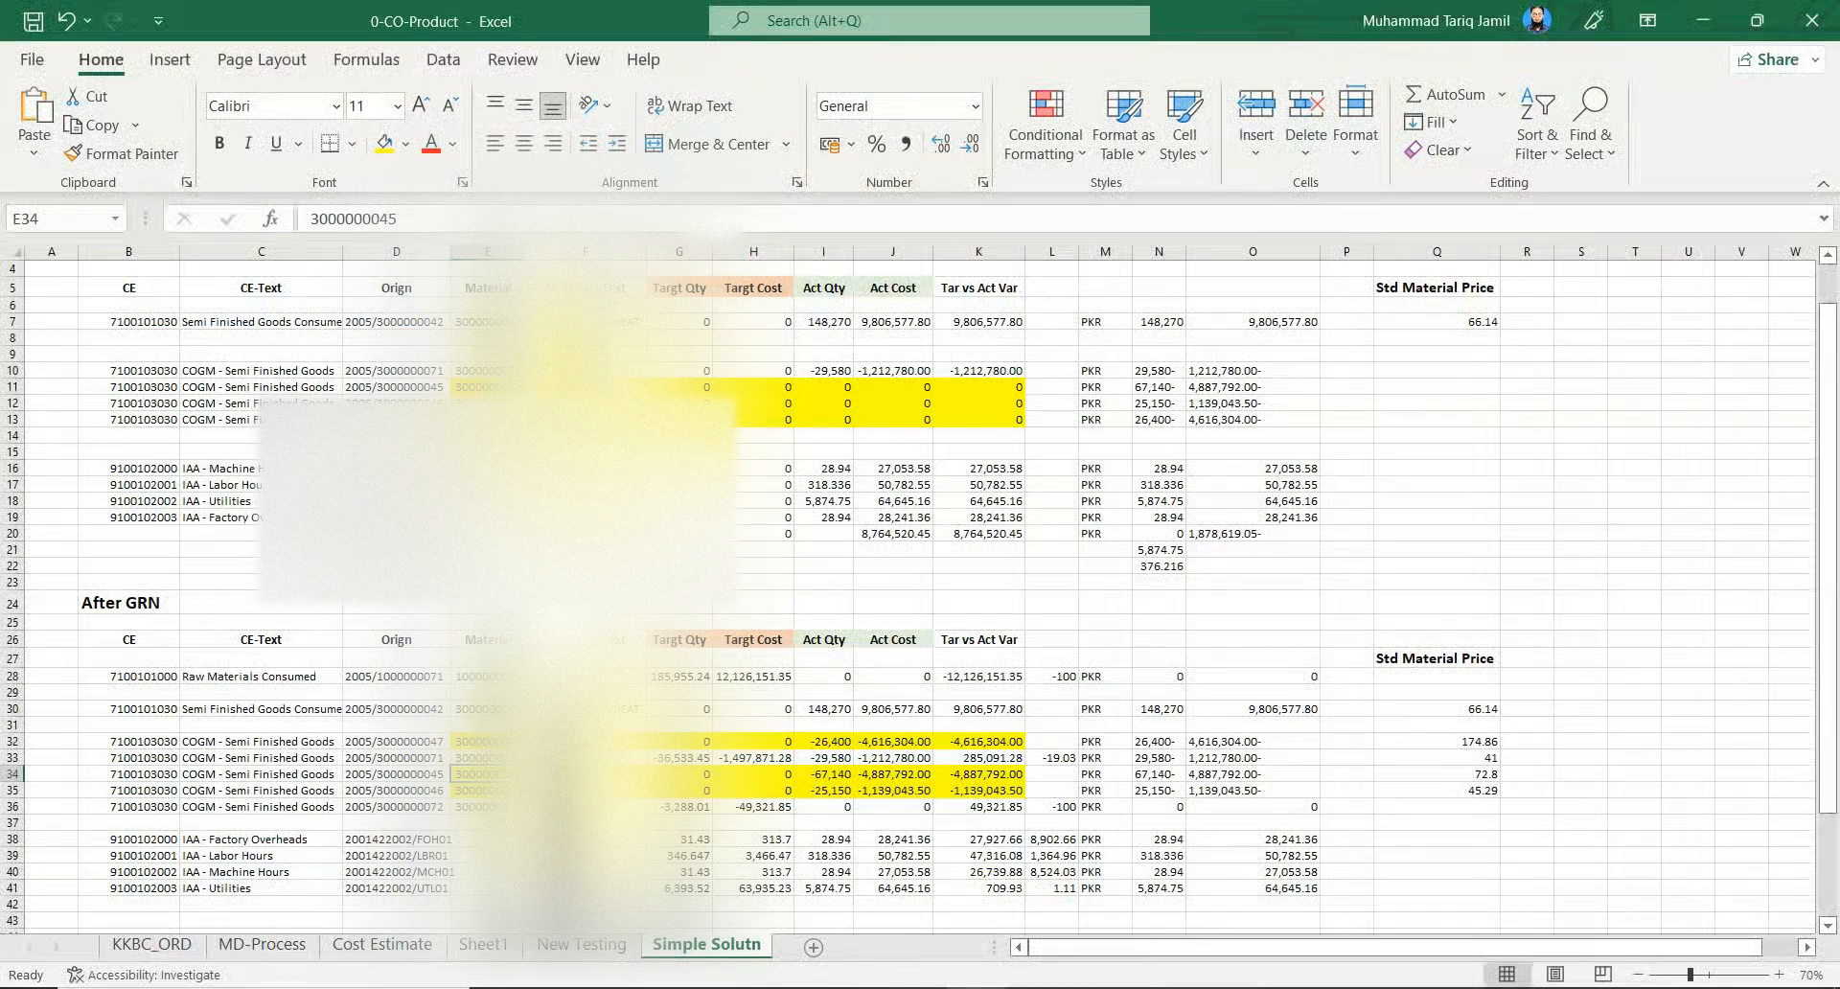
{"action": "left_click_drag", "start_coordinate": [1469, 709], "coordinate": [1471, 794]}
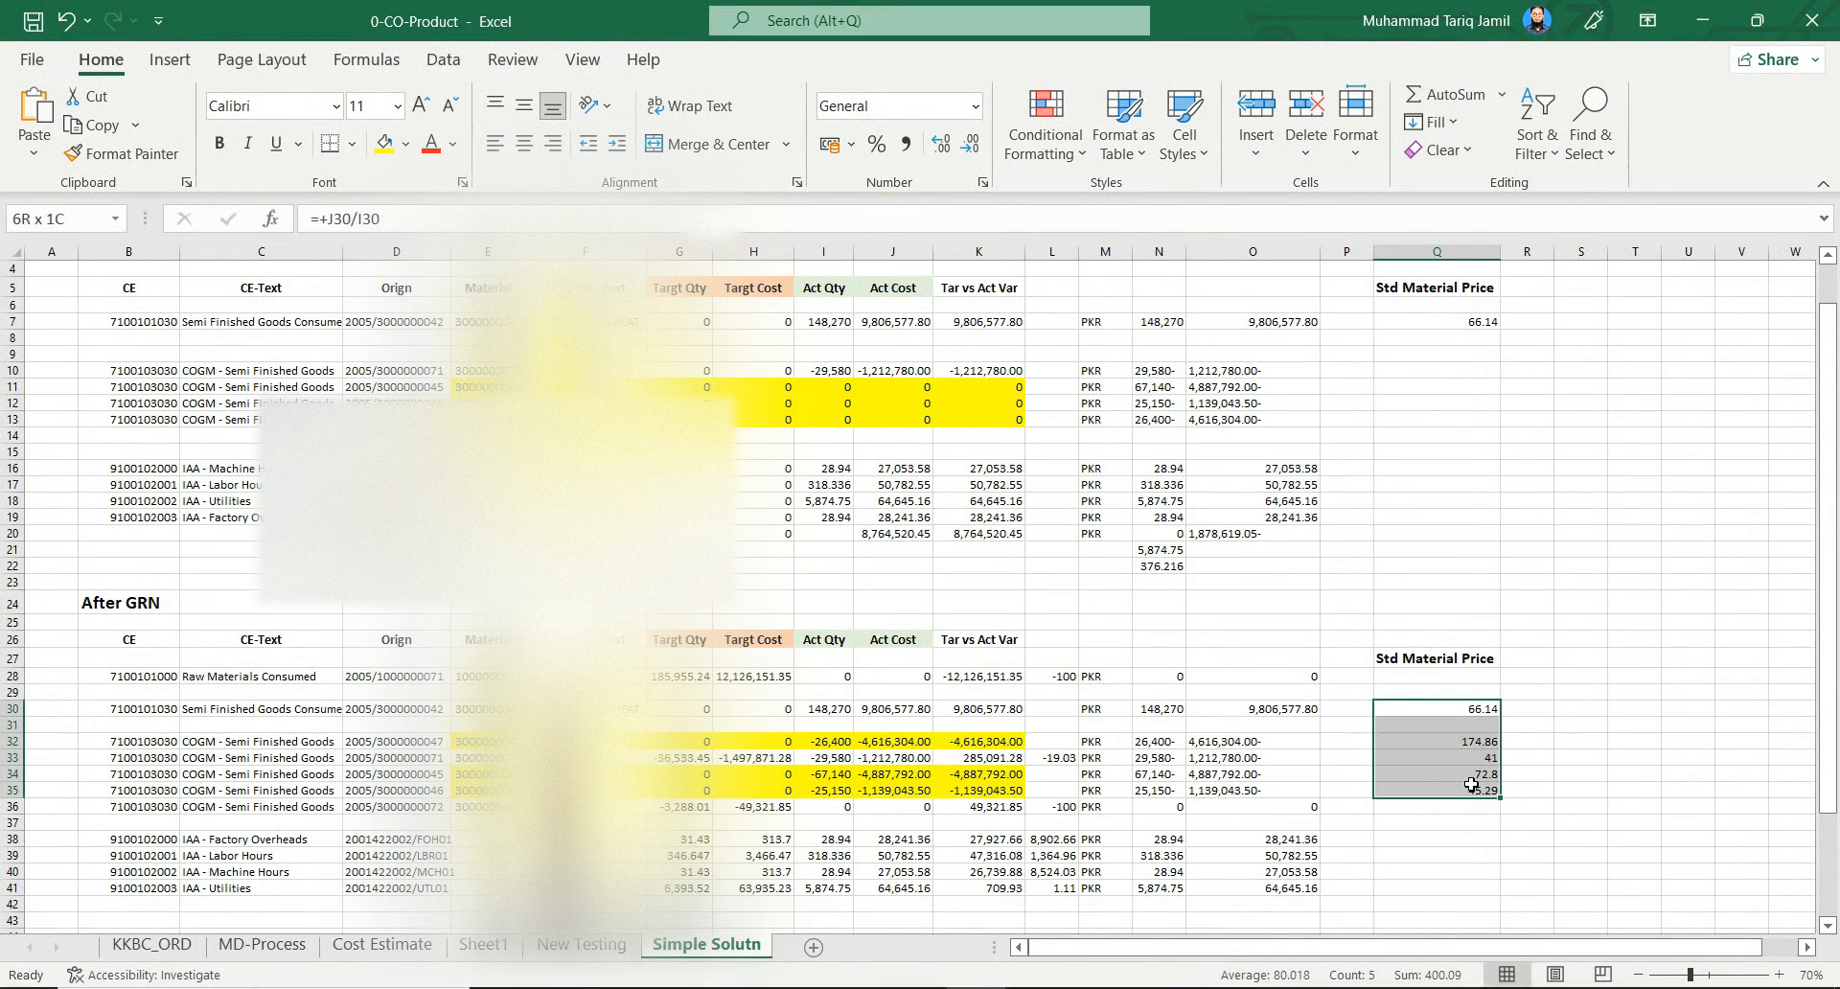
{"action": "left_click", "coordinate": [472, 735]}
{"action": "left_click", "coordinate": [487, 792]}
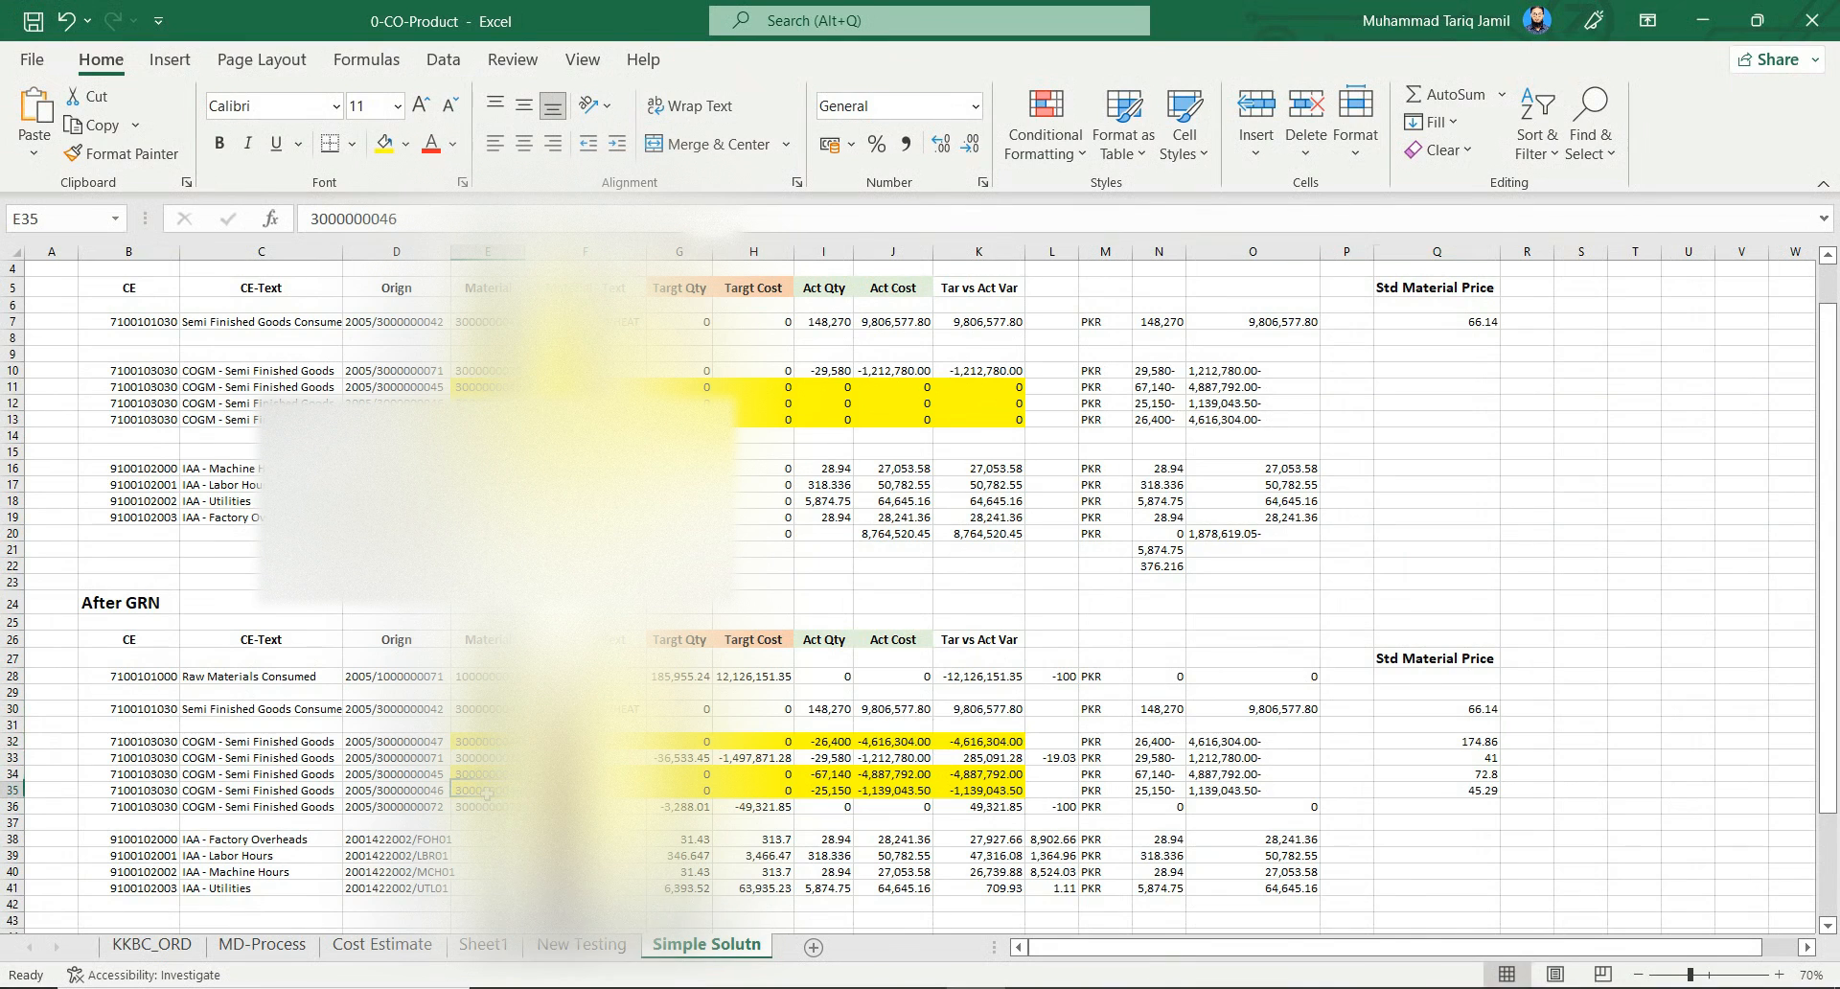
{"action": "double_click", "coordinate": [377, 219]}
{"action": "key", "text": "ctrl+c"}
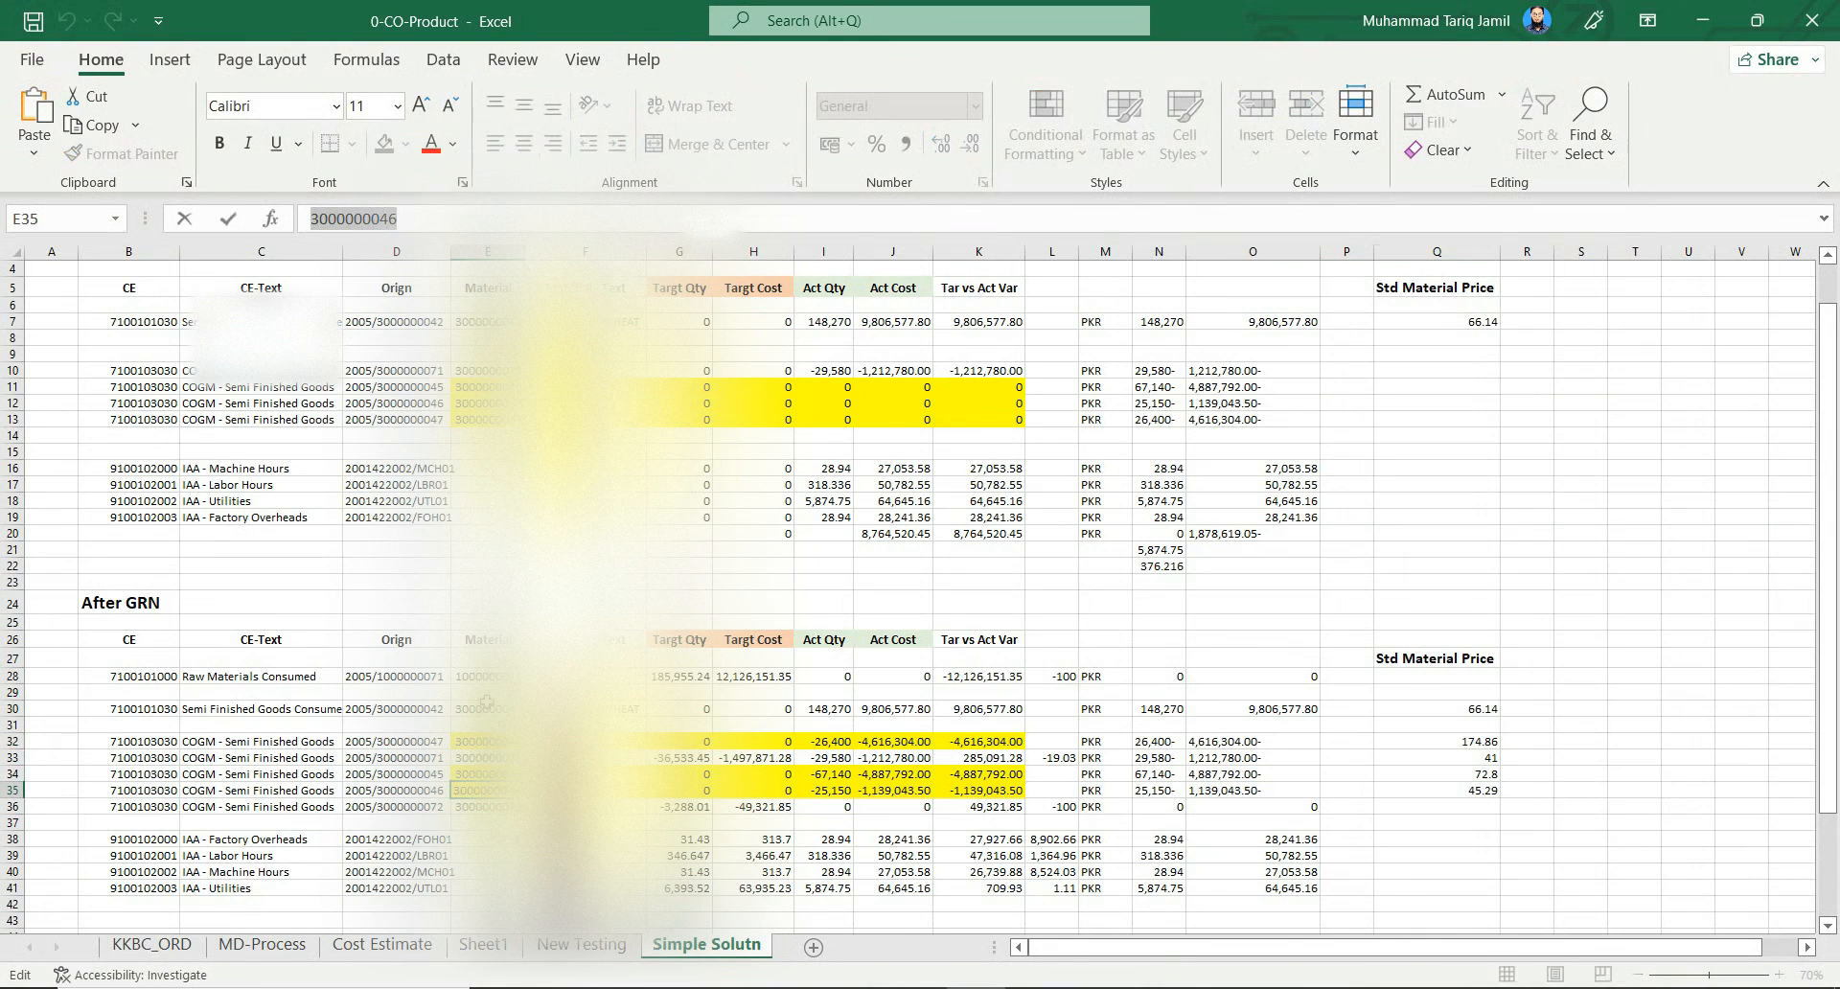
{"action": "left_click", "coordinate": [798, 988]}
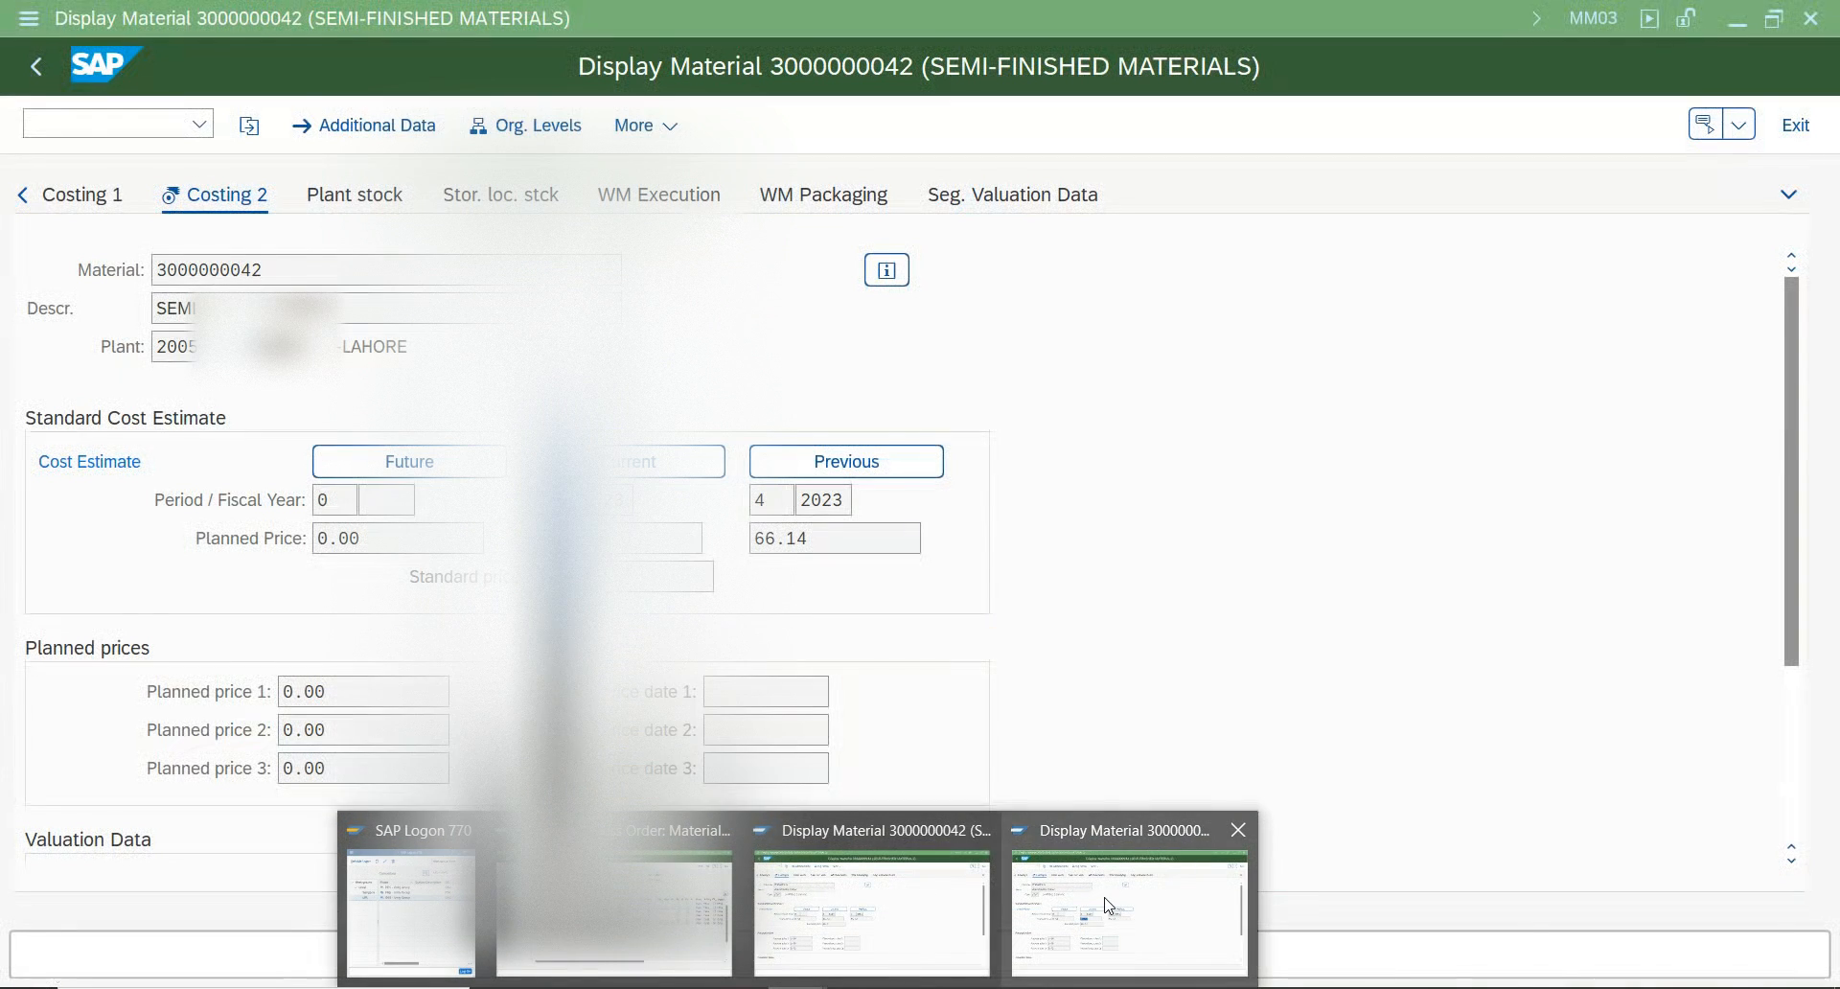
{"action": "left_click", "coordinate": [1110, 906]}
{"action": "left_click", "coordinate": [36, 65]}
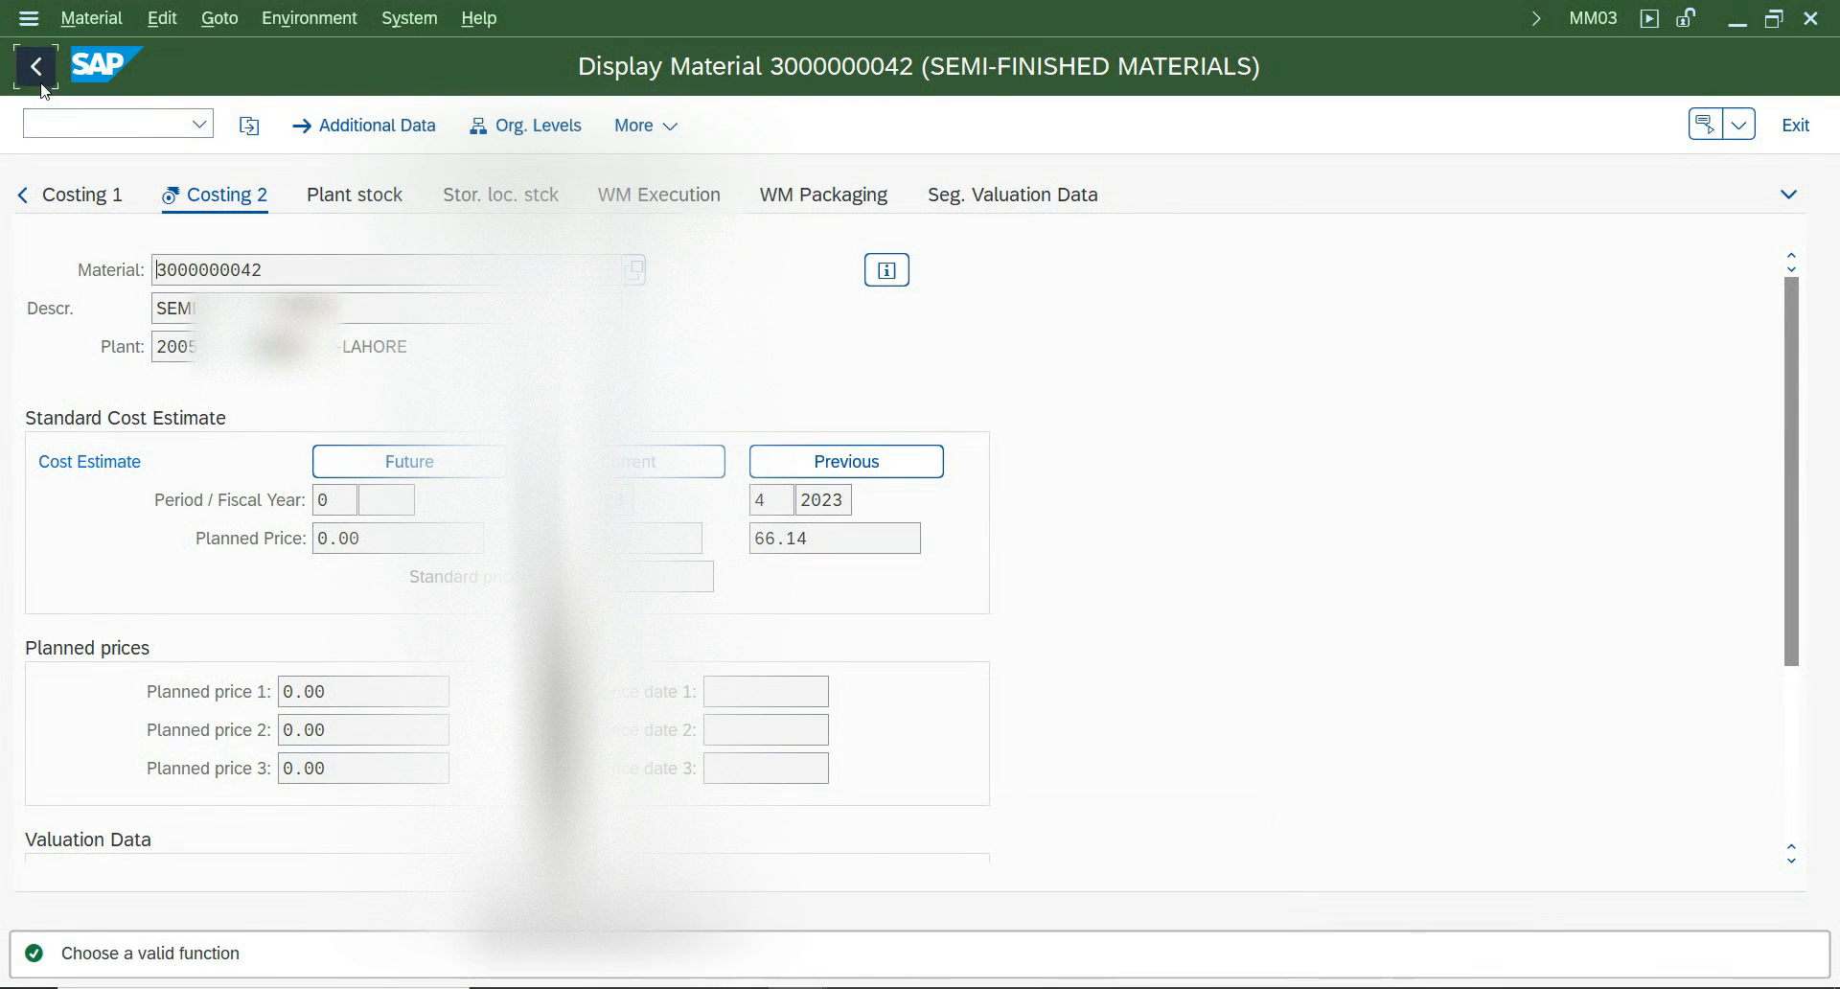
{"action": "key", "text": "ctrl+v"}
{"action": "key", "text": "Return"}
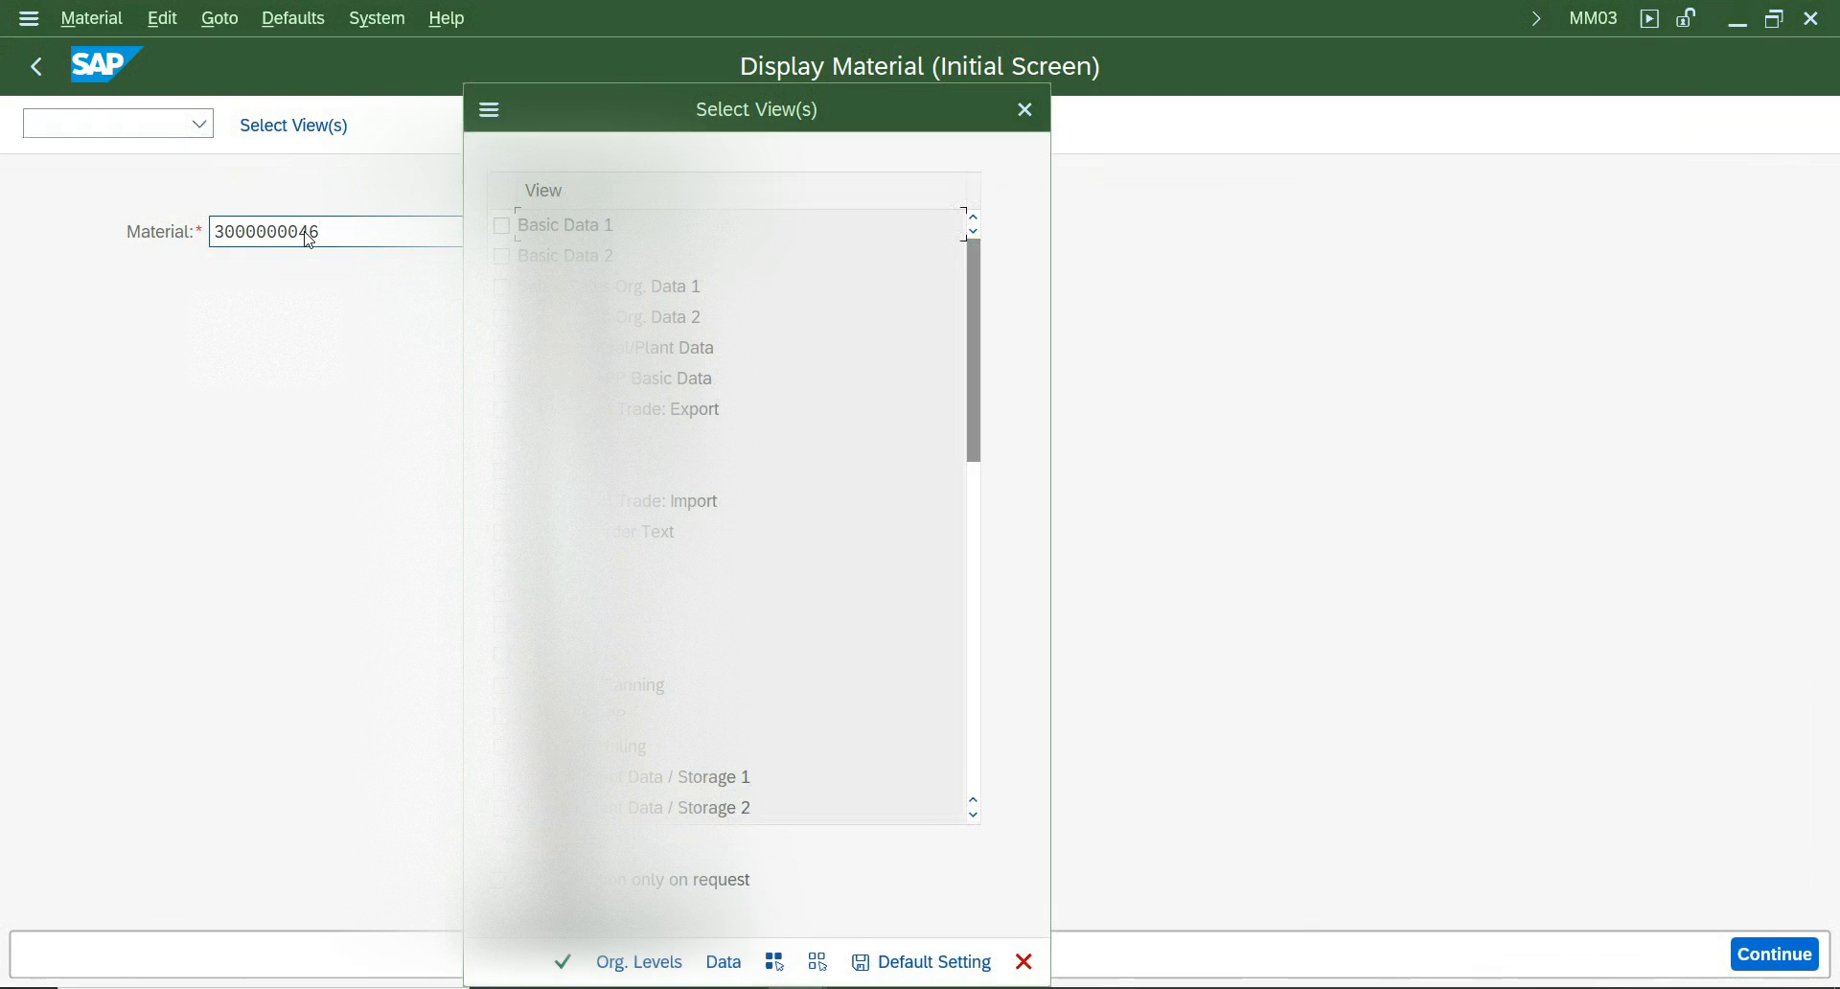
{"action": "key", "text": "Return"}
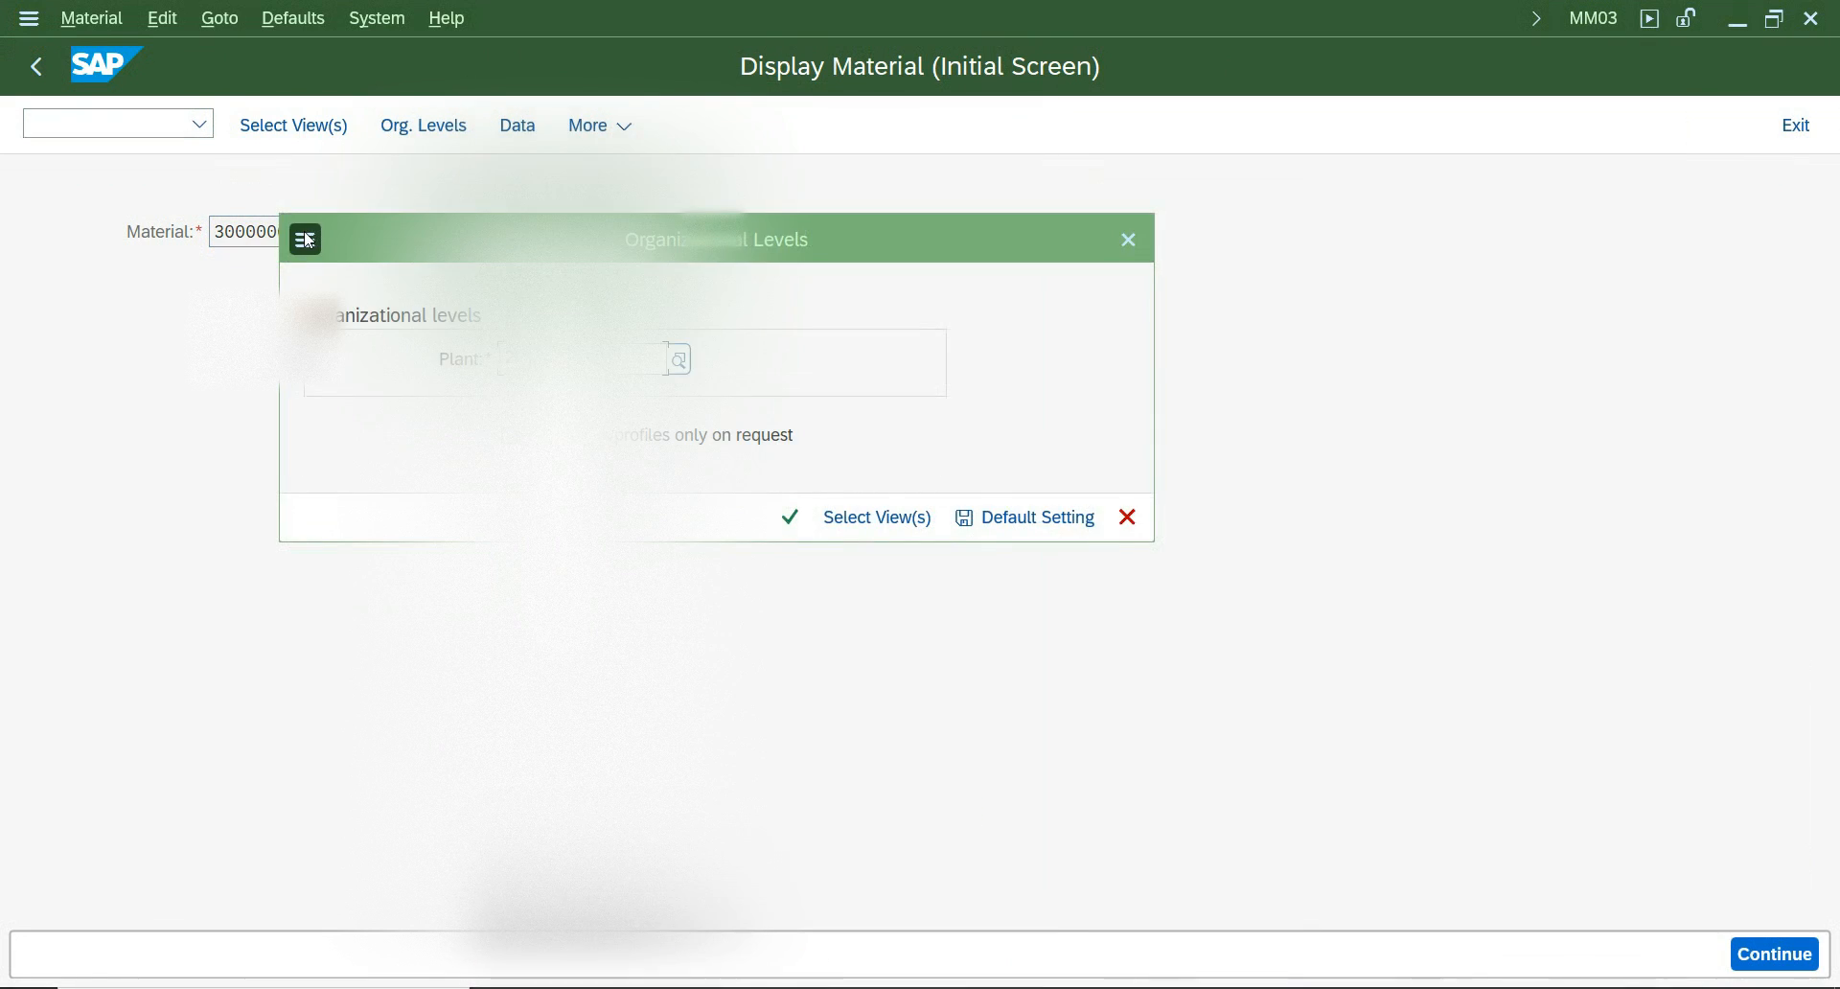
{"action": "key", "text": "Return"}
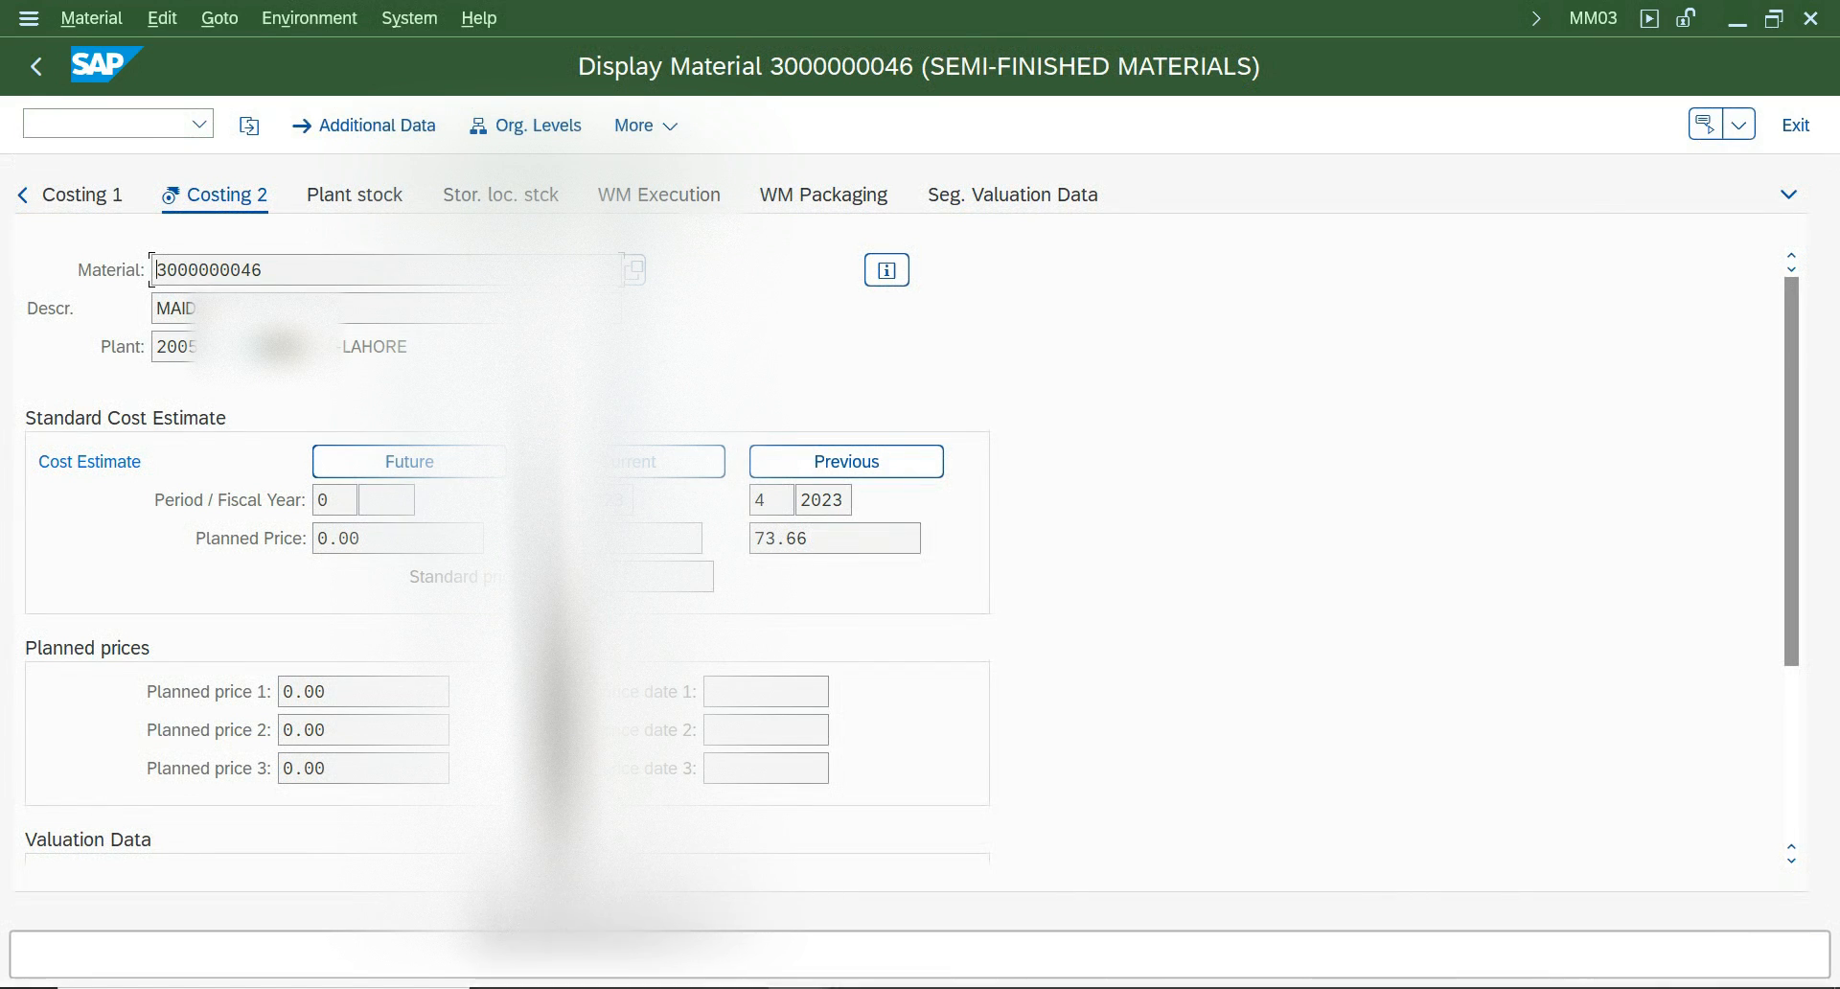
{"action": "key", "text": "alt+Tab"}
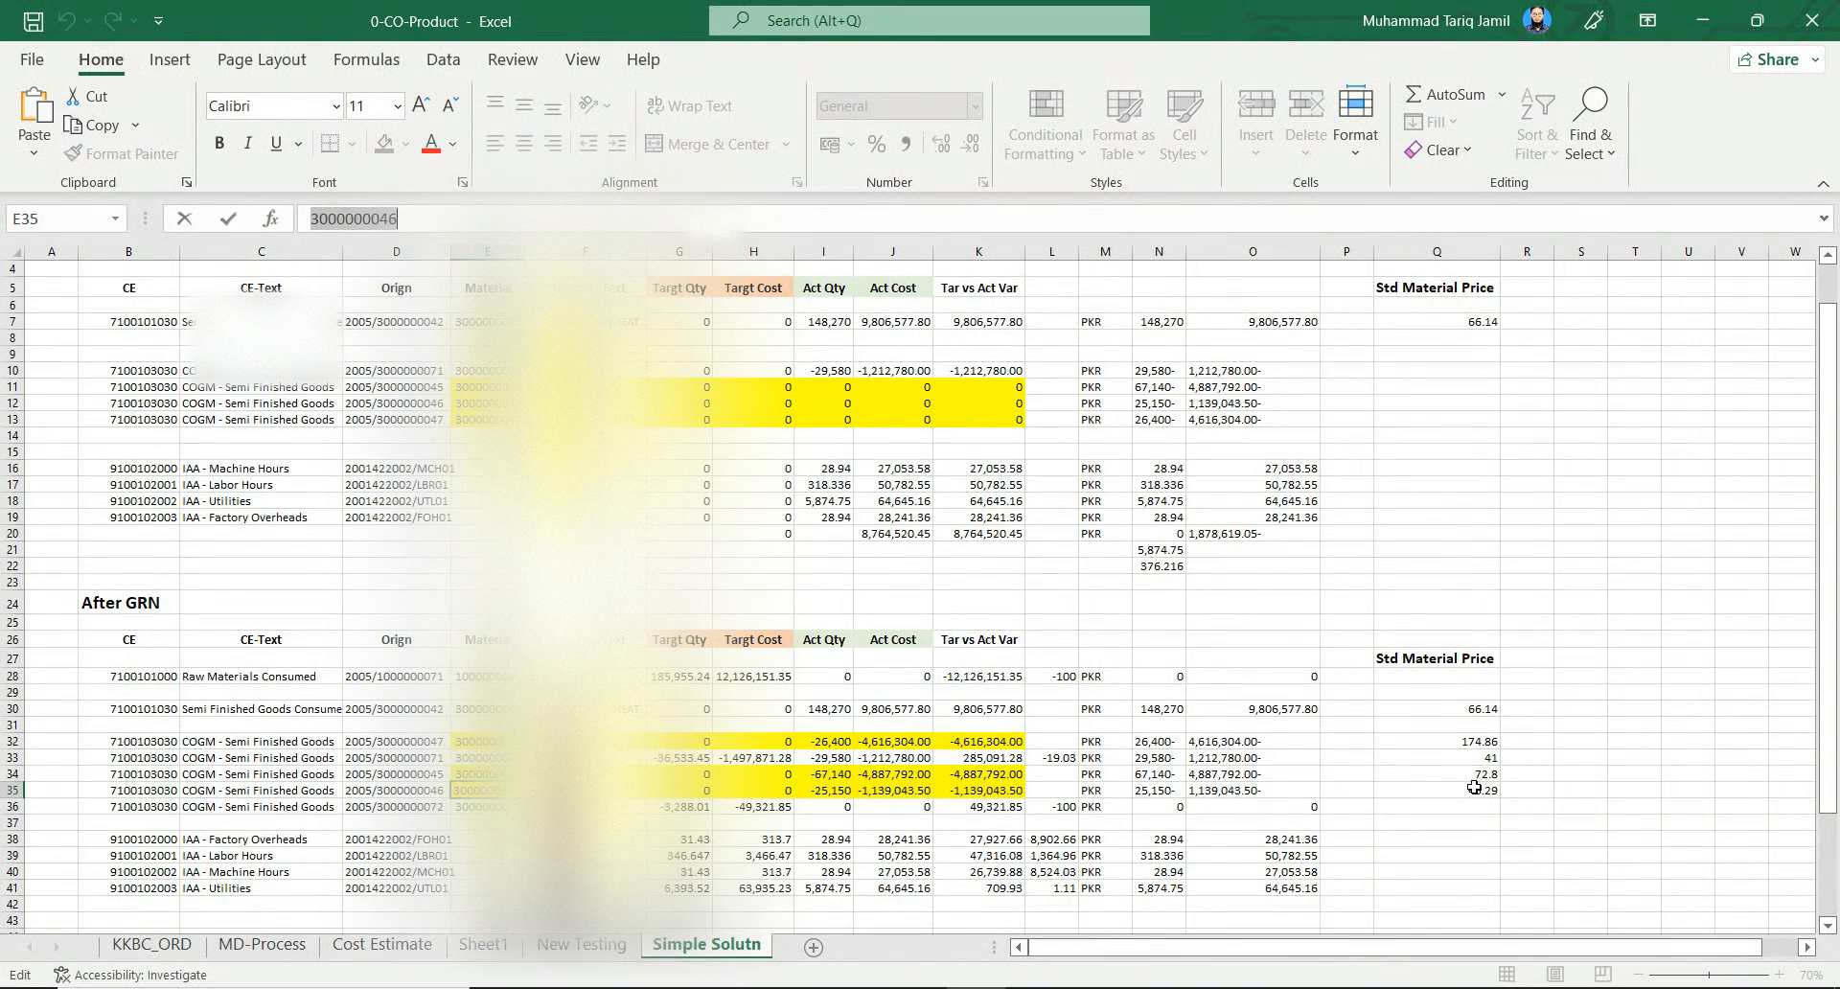
{"action": "left_click_drag", "start_coordinate": [1474, 789], "coordinate": [479, 786]}
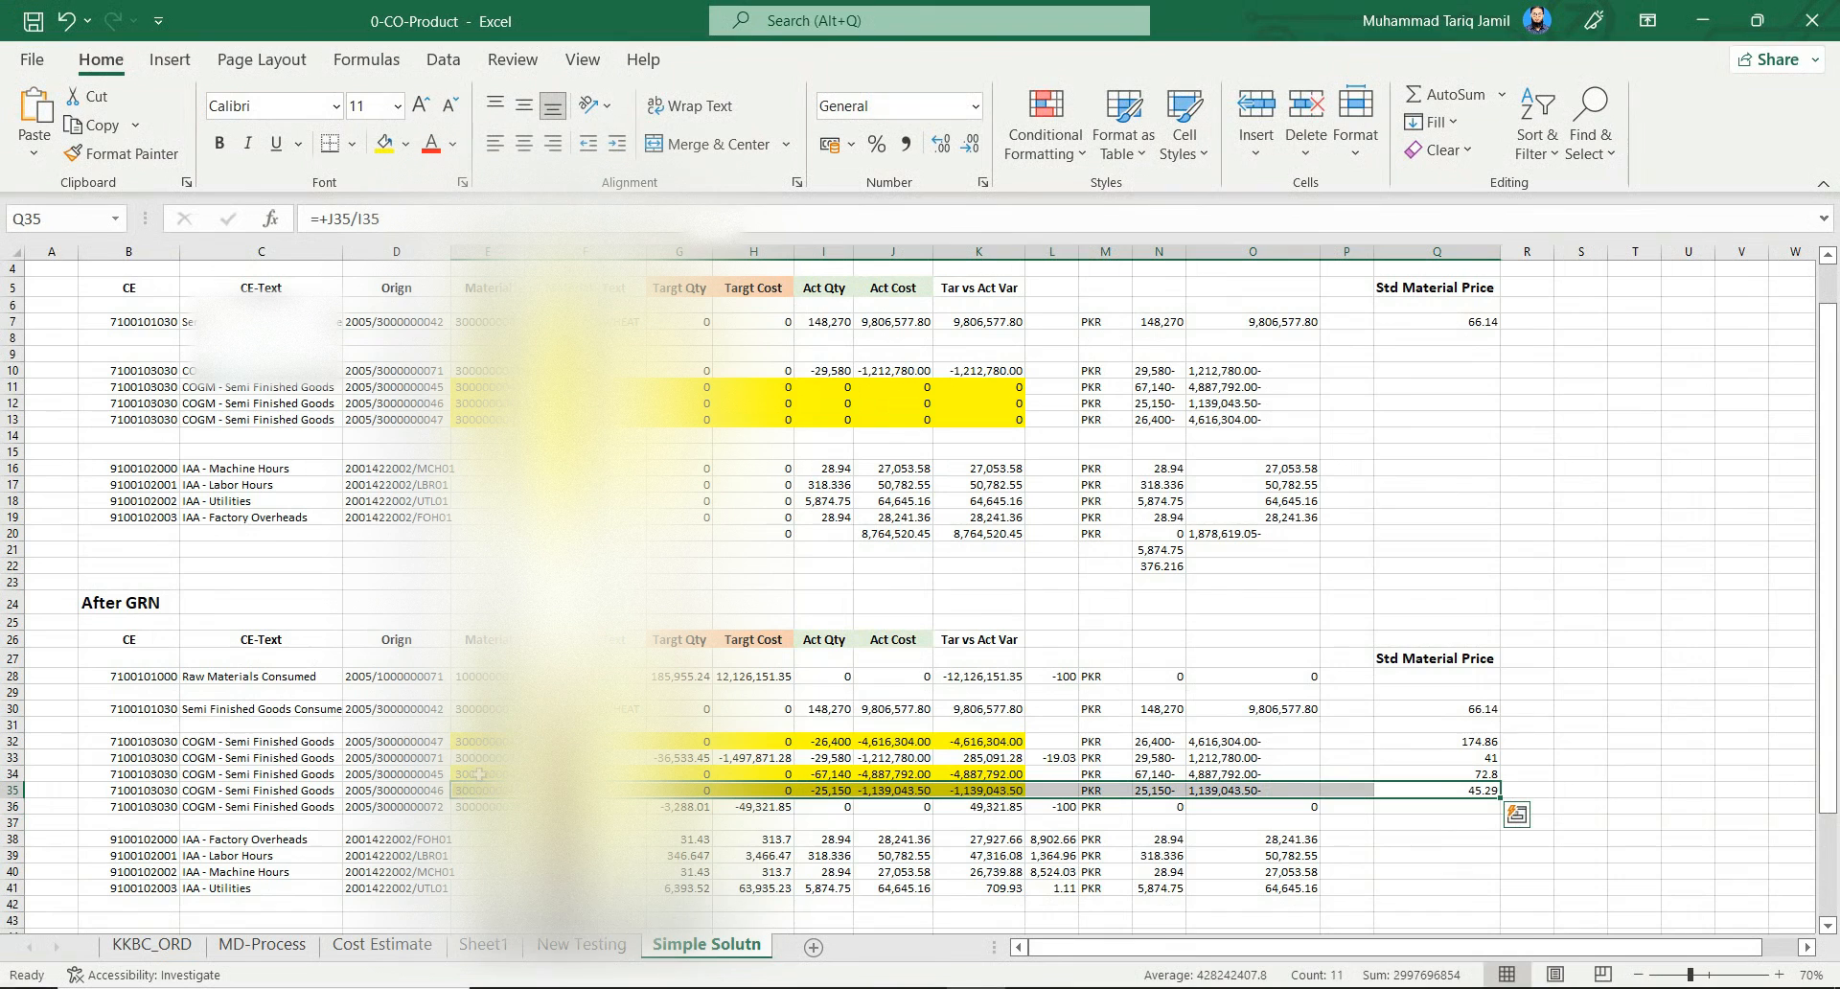
{"action": "left_click", "coordinate": [487, 742]}
{"action": "left_click_drag", "start_coordinate": [402, 221], "coordinate": [289, 226]}
{"action": "key", "text": "ctrl+c"}
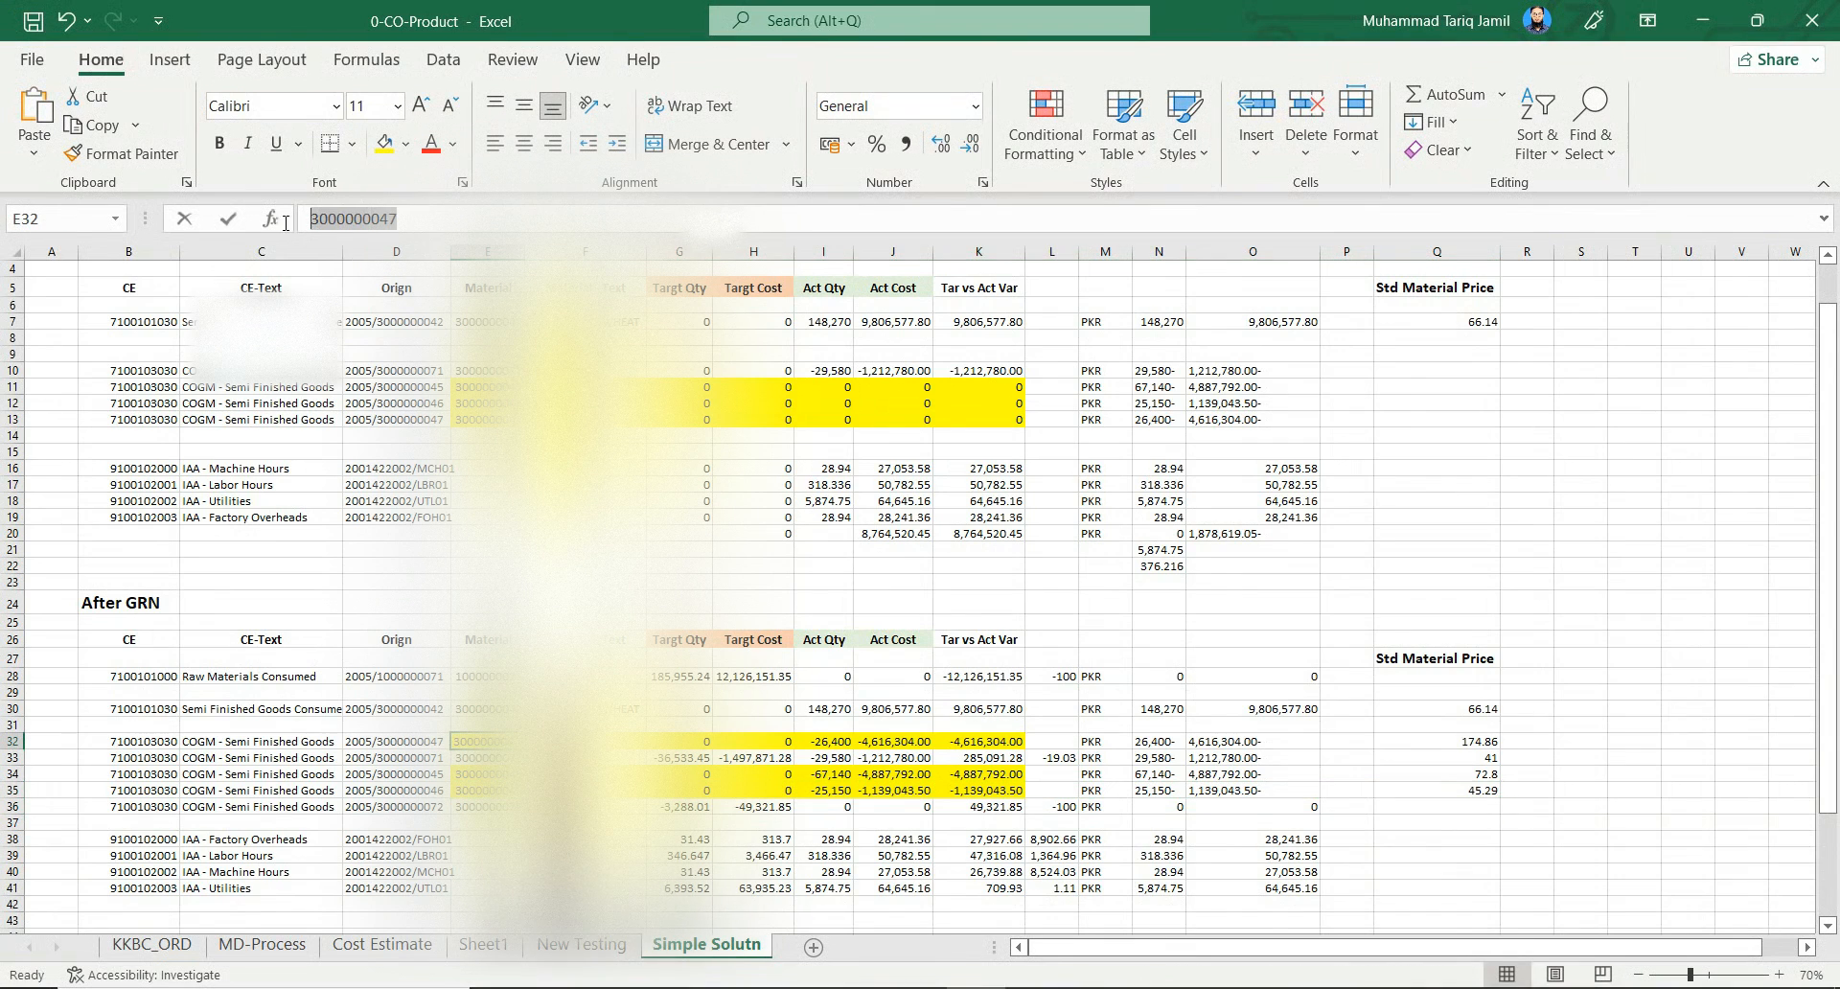
{"action": "left_click", "coordinate": [799, 988]}
{"action": "left_click", "coordinate": [1104, 903]}
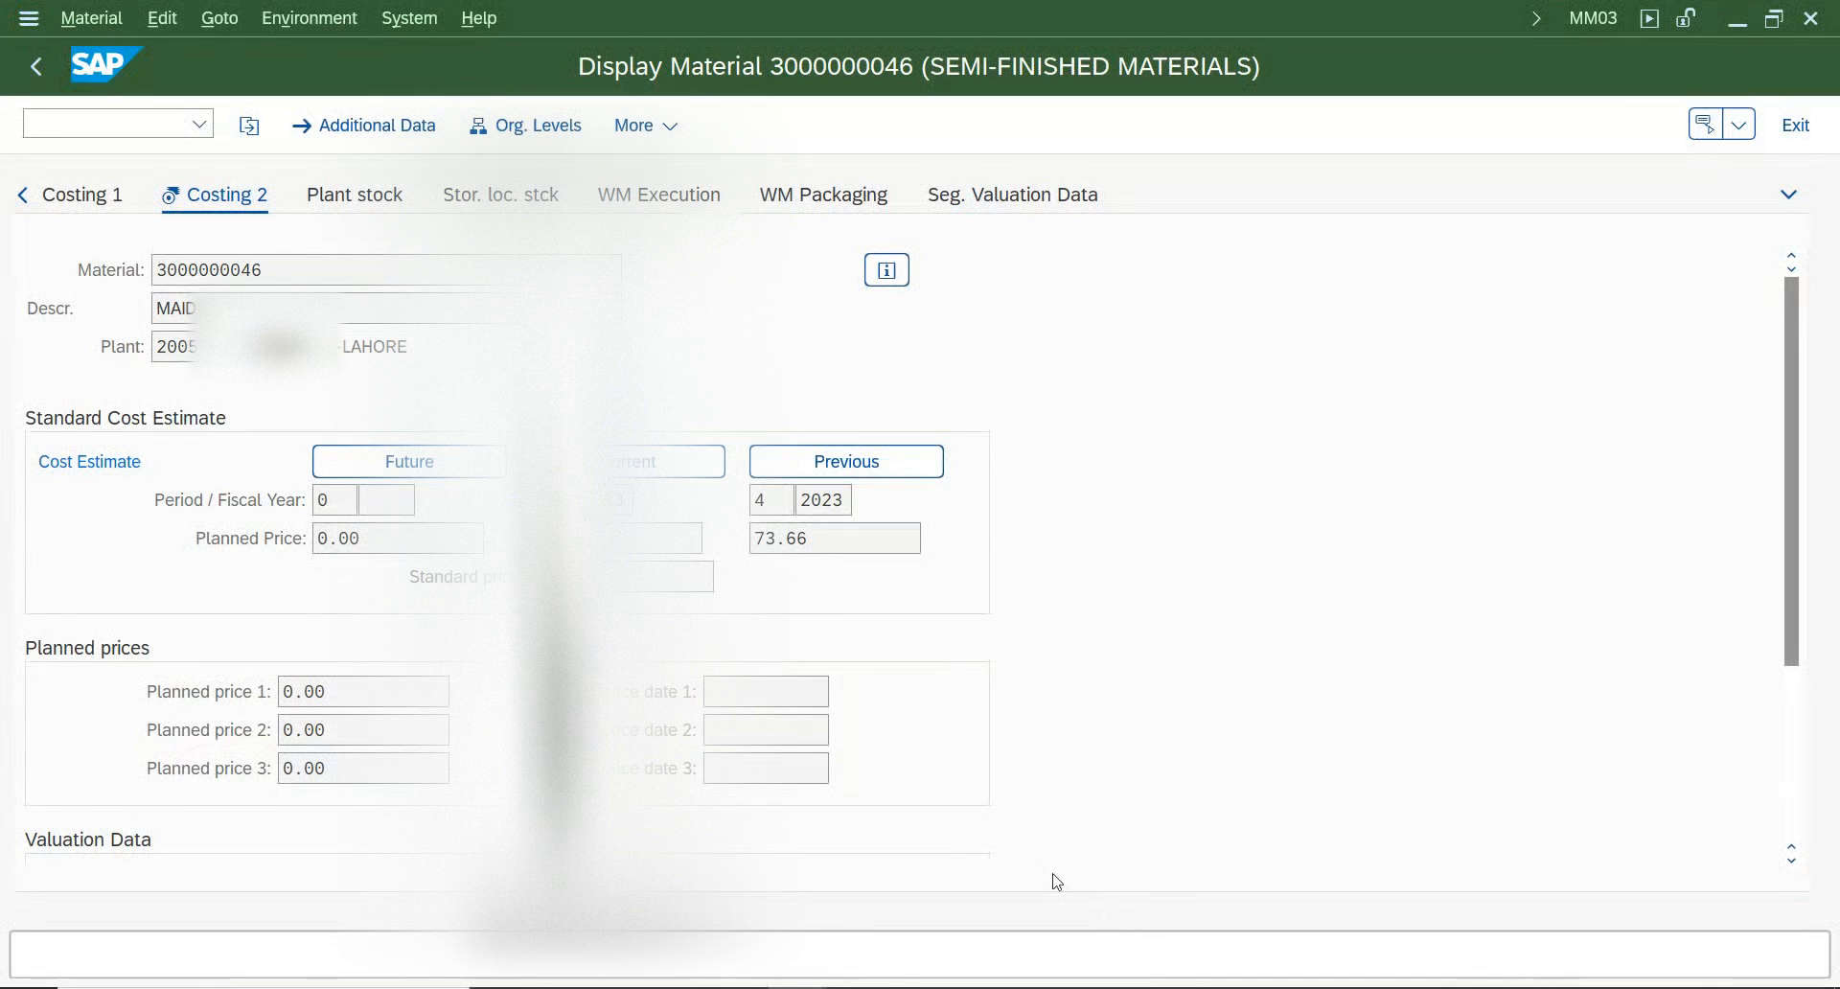
{"action": "left_click", "coordinate": [36, 66]}
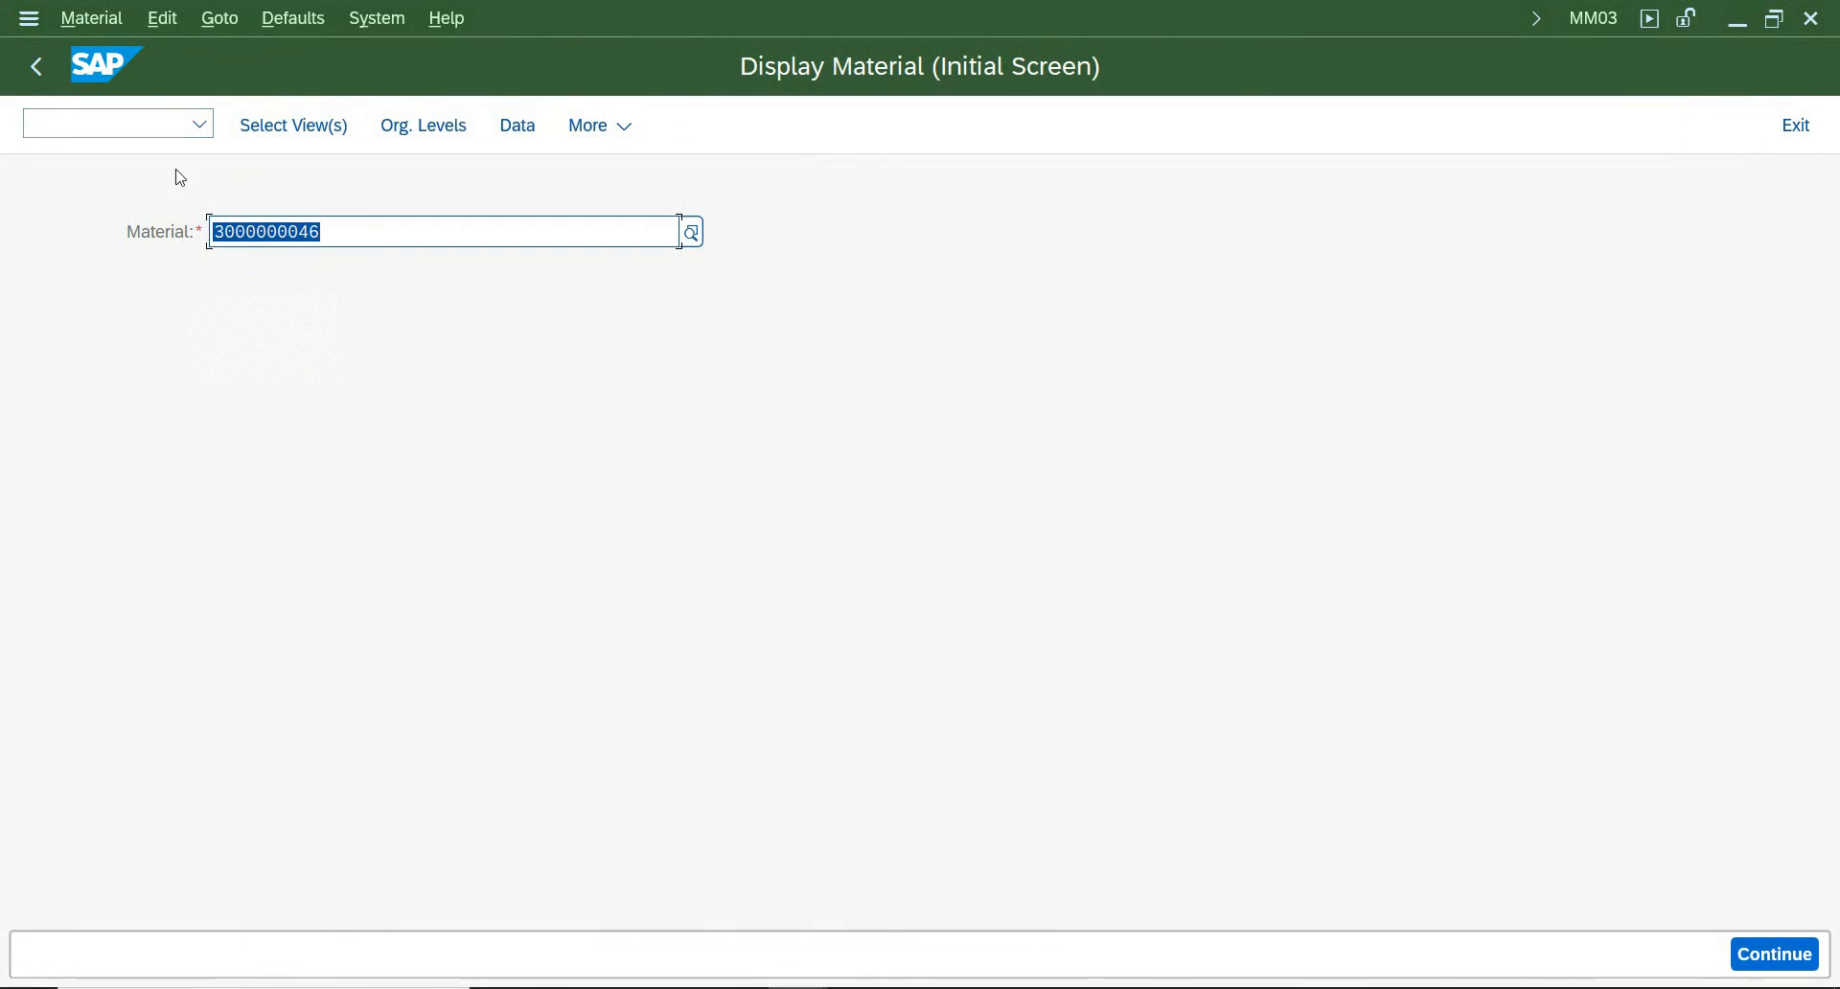
{"action": "key", "text": "ctrl+v"}
{"action": "key", "text": "Return"}
{"action": "key", "text": "Return"}
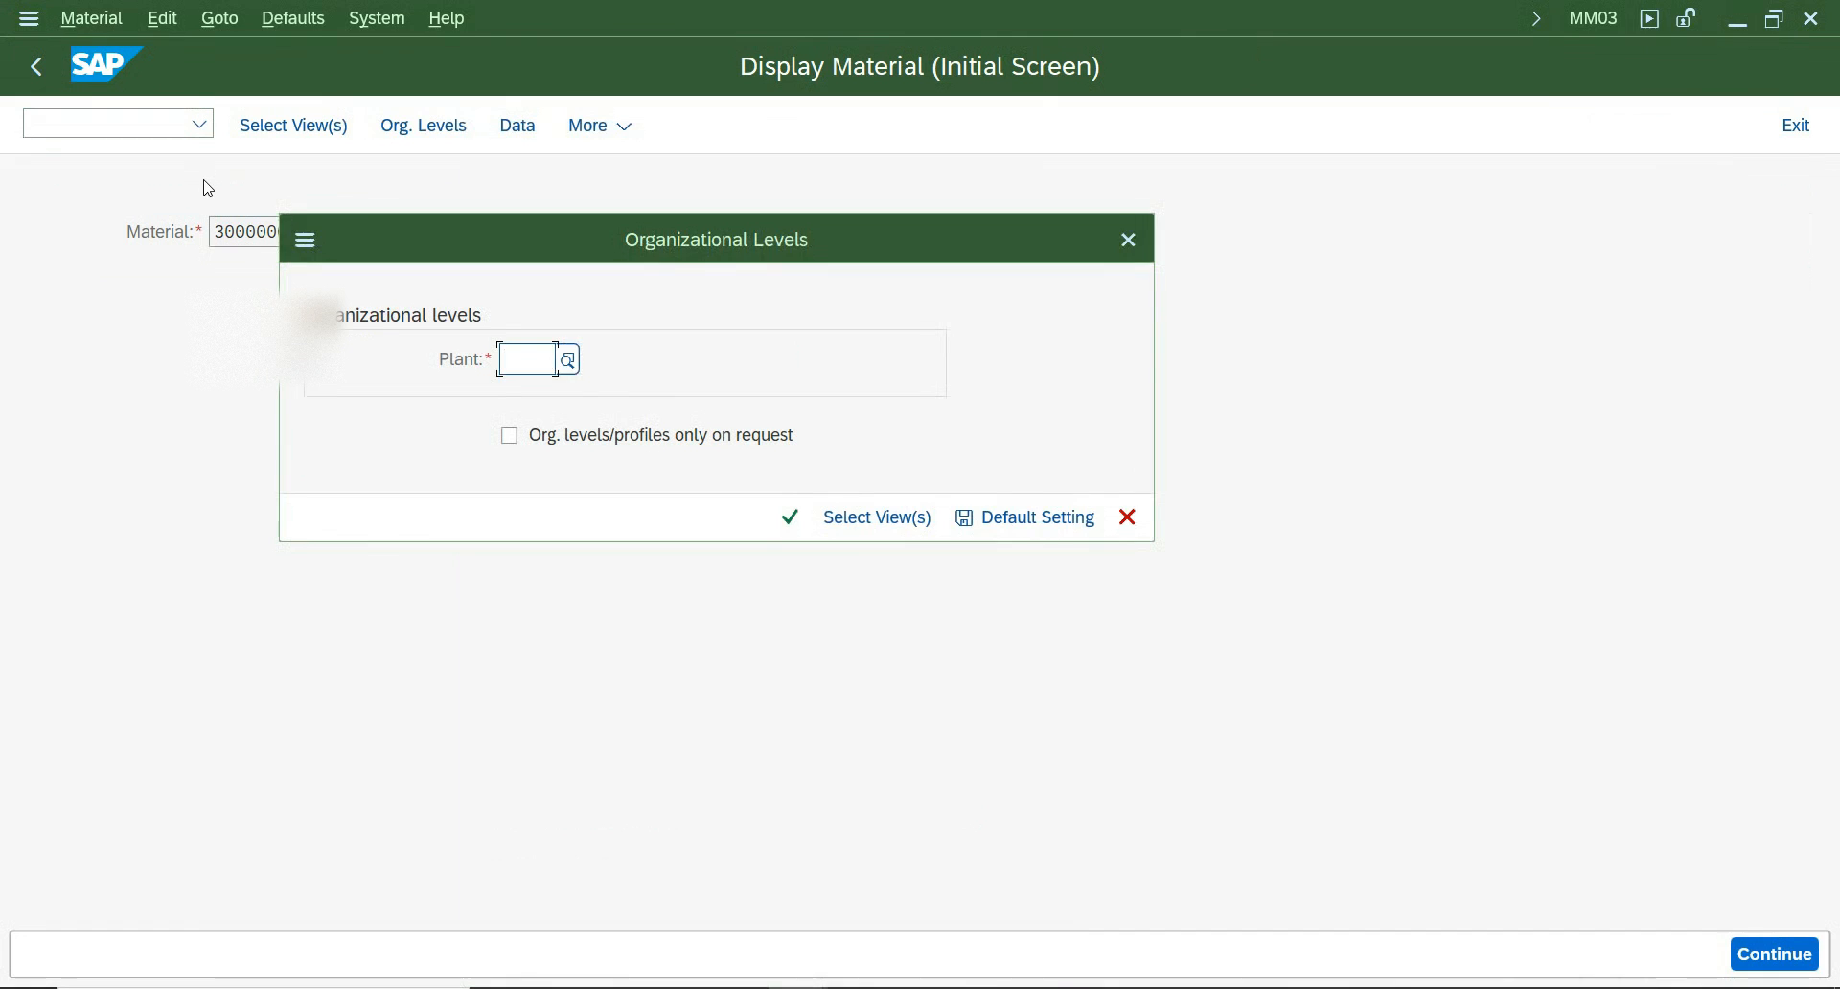
{"action": "type", "text": "2005"}
{"action": "key", "text": "Return"}
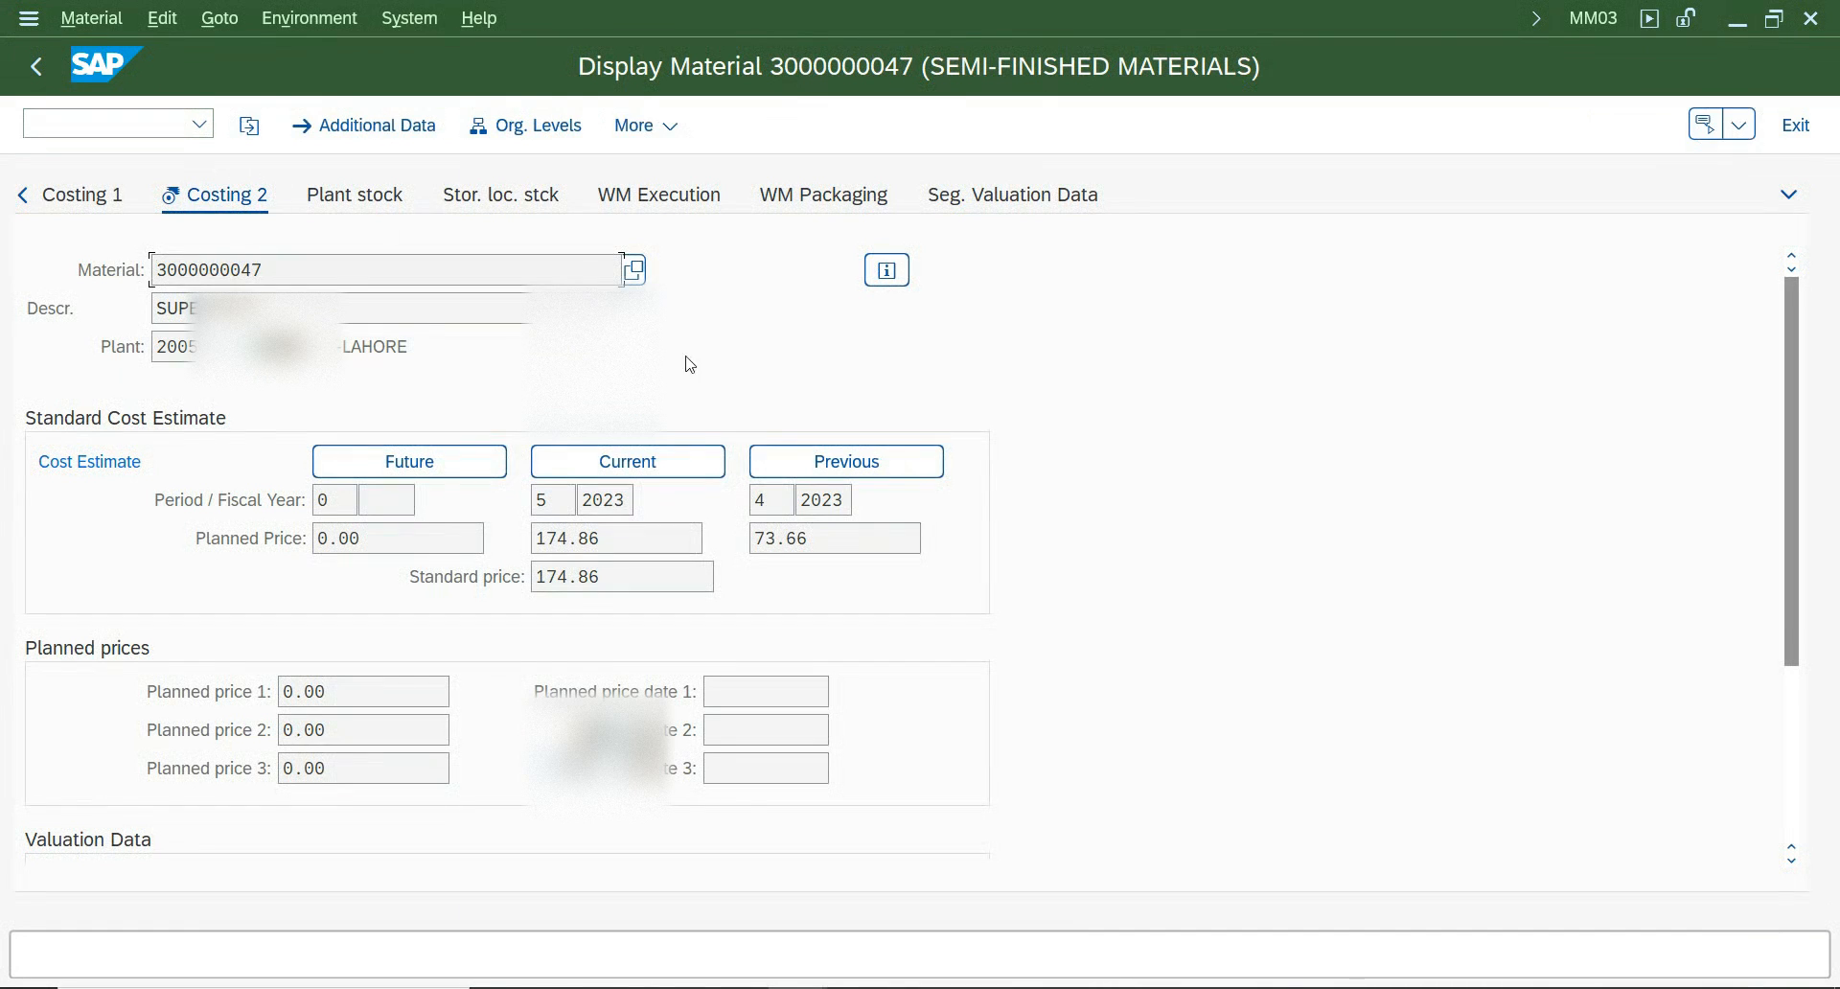
{"action": "left_click_drag", "start_coordinate": [621, 544], "coordinate": [533, 540]}
{"action": "key", "text": "alt+Tab"}
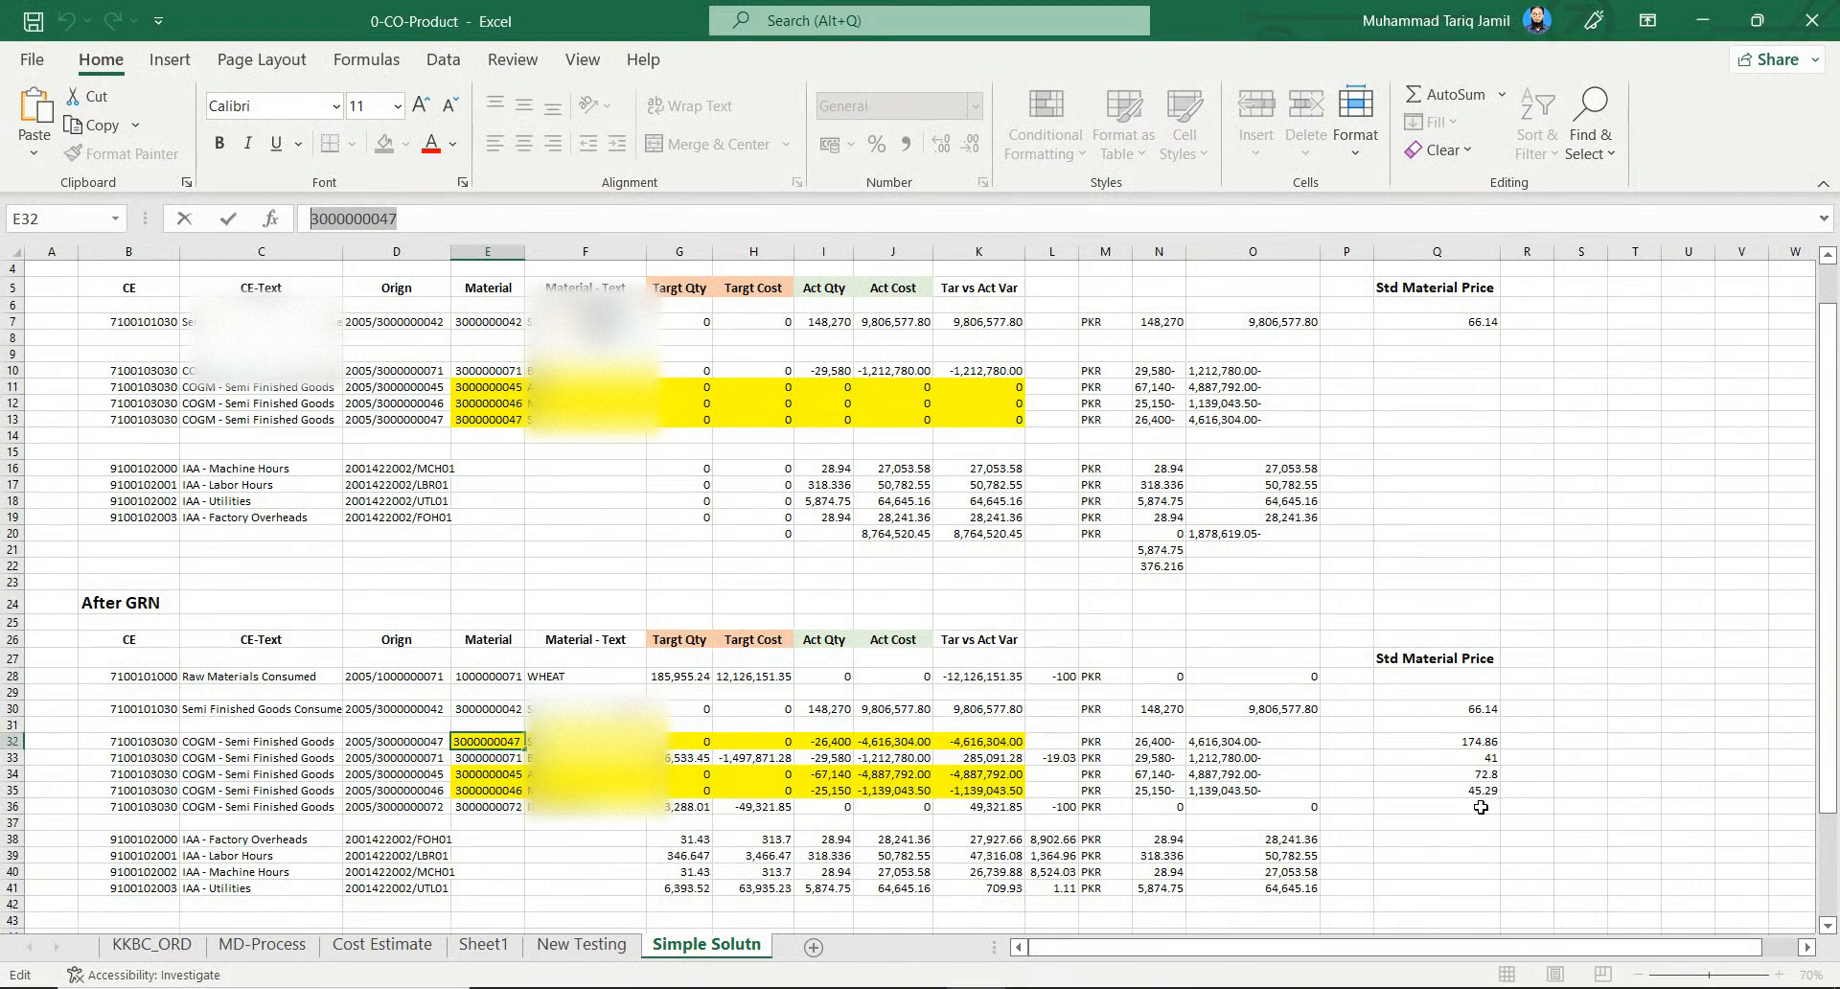
{"action": "left_click_drag", "start_coordinate": [1491, 741], "coordinate": [462, 743]}
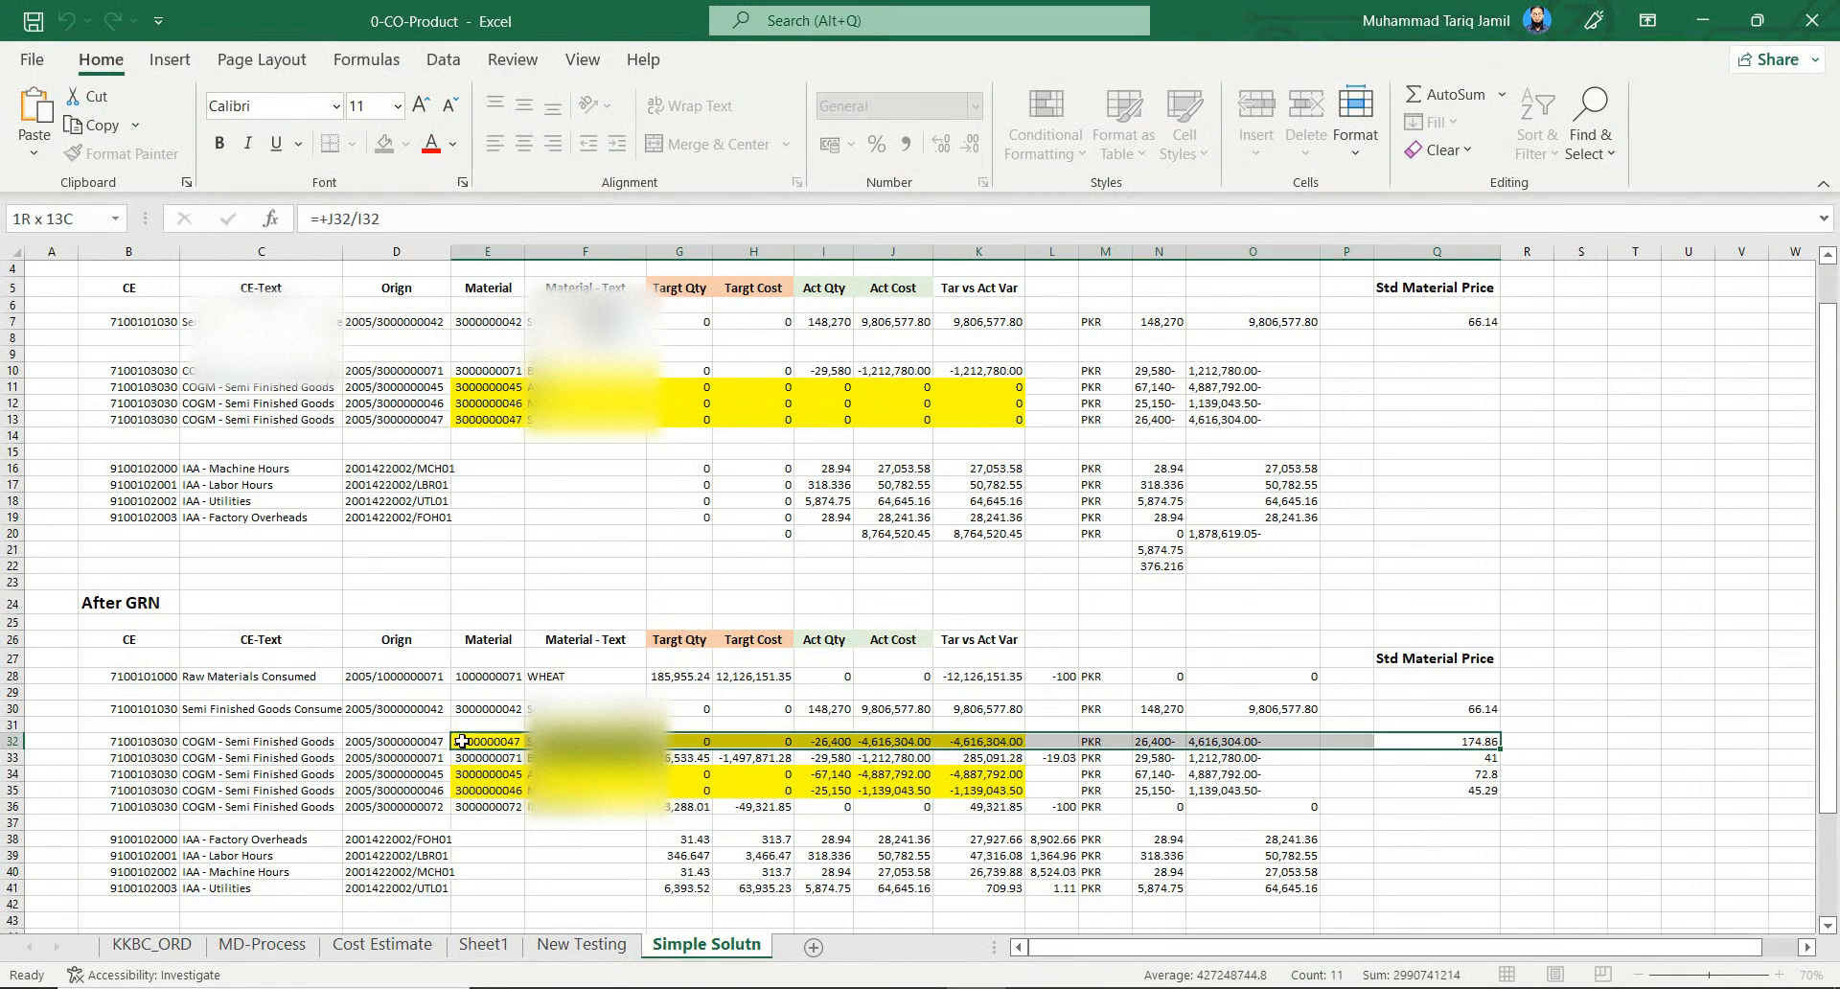
{"action": "left_click", "coordinate": [1242, 841]}
{"action": "left_click_drag", "start_coordinate": [1459, 741], "coordinate": [587, 760]}
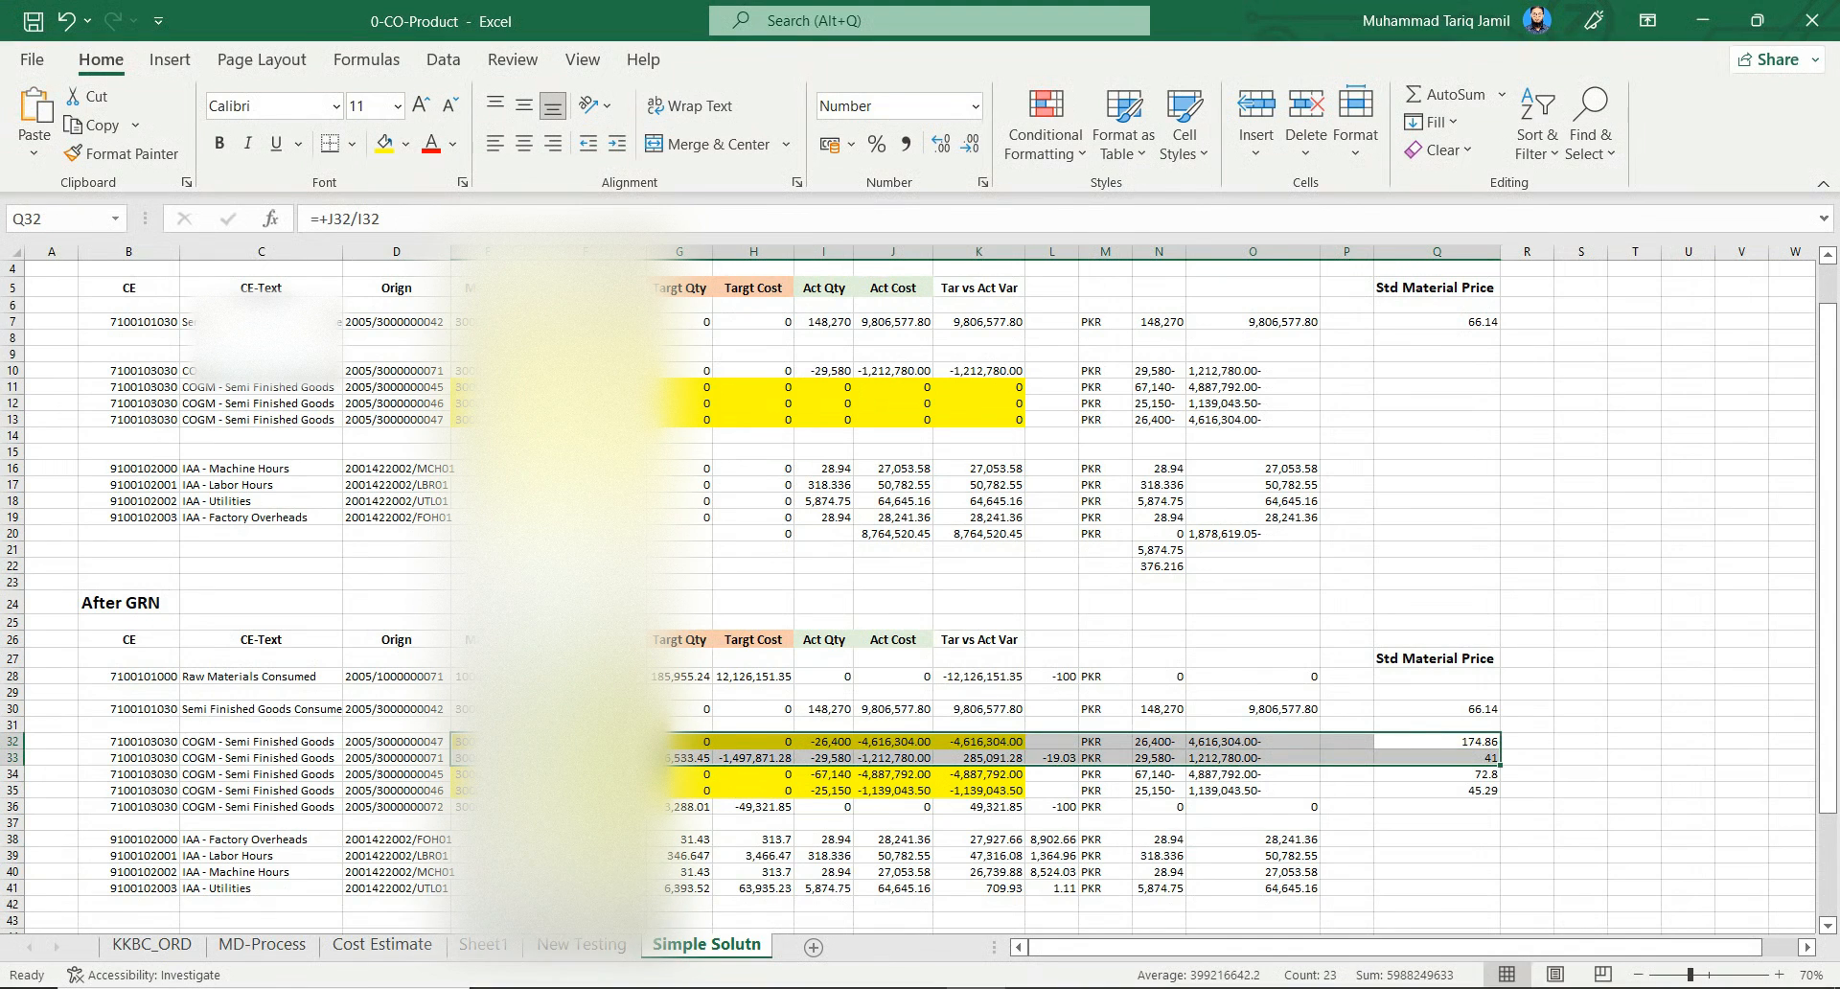
Insert two blank rows at row 47, above the activity rate table
{"action": "scroll", "coordinate": [882, 730], "scroll_direction": "down", "scroll_amount": 3}
{"action": "scroll", "coordinate": [1232, 688], "scroll_direction": "down", "scroll_amount": 3}
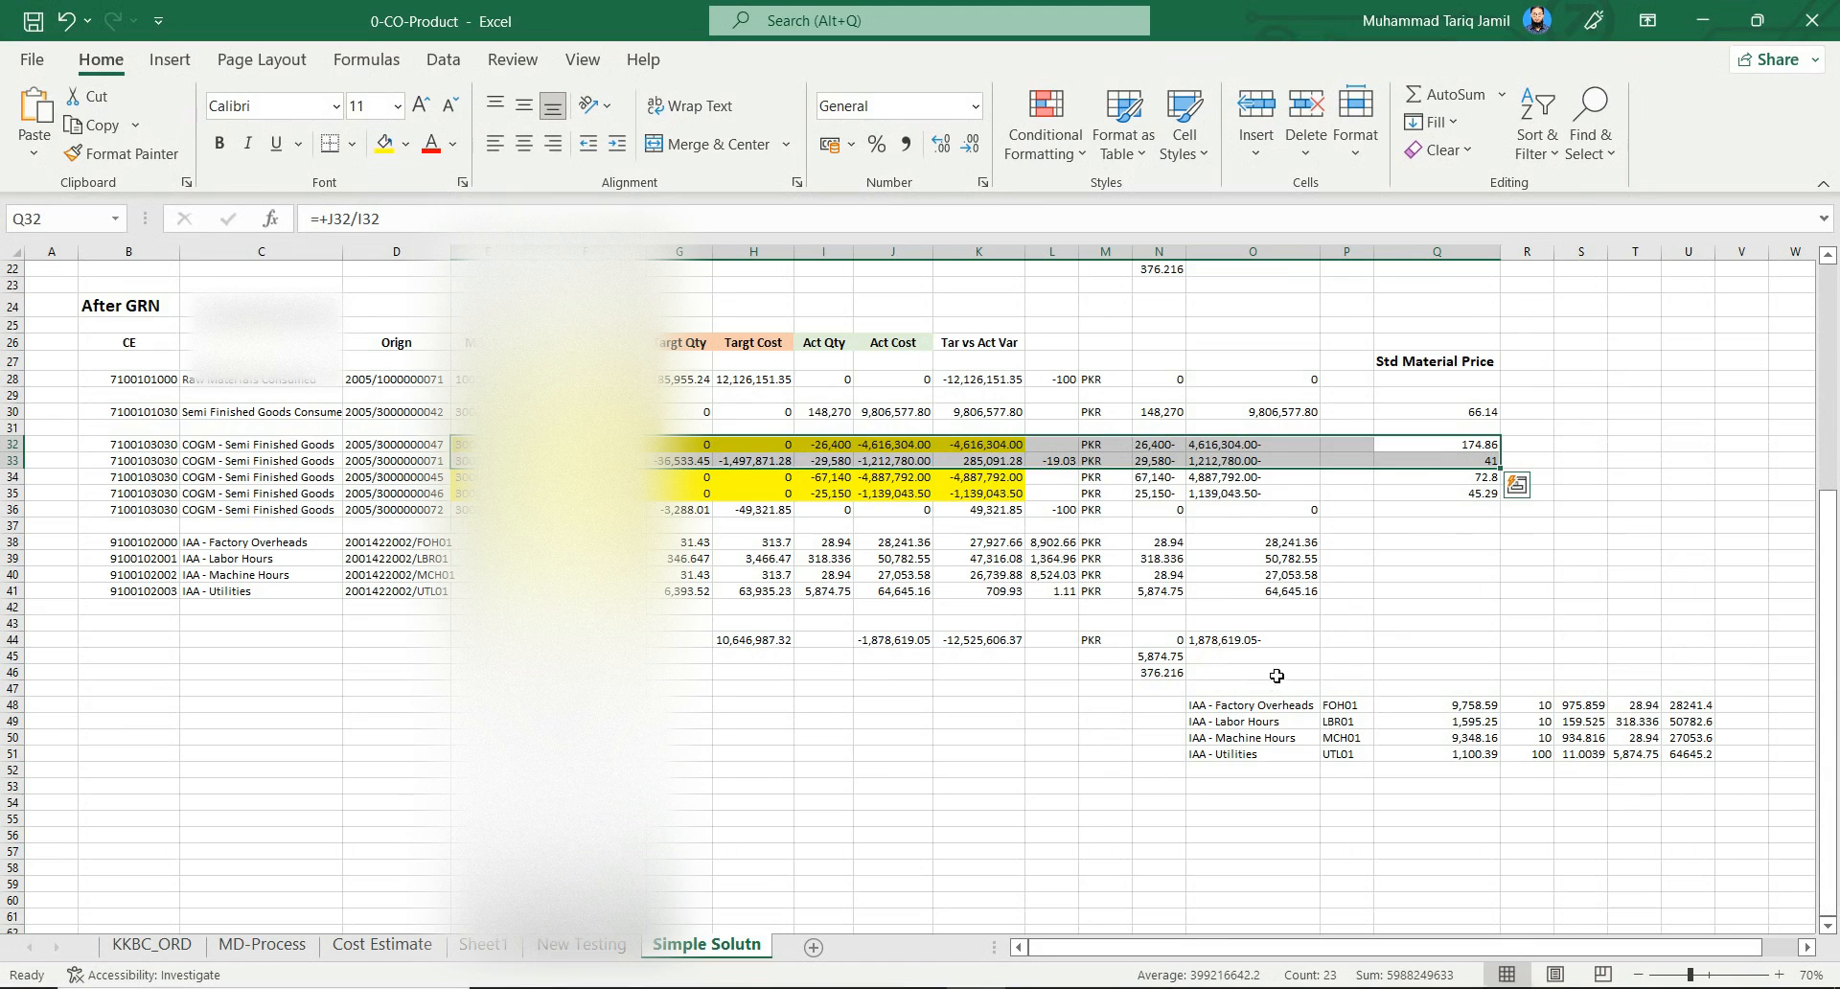
{"action": "scroll", "coordinate": [852, 537], "scroll_direction": "down", "scroll_amount": 1}
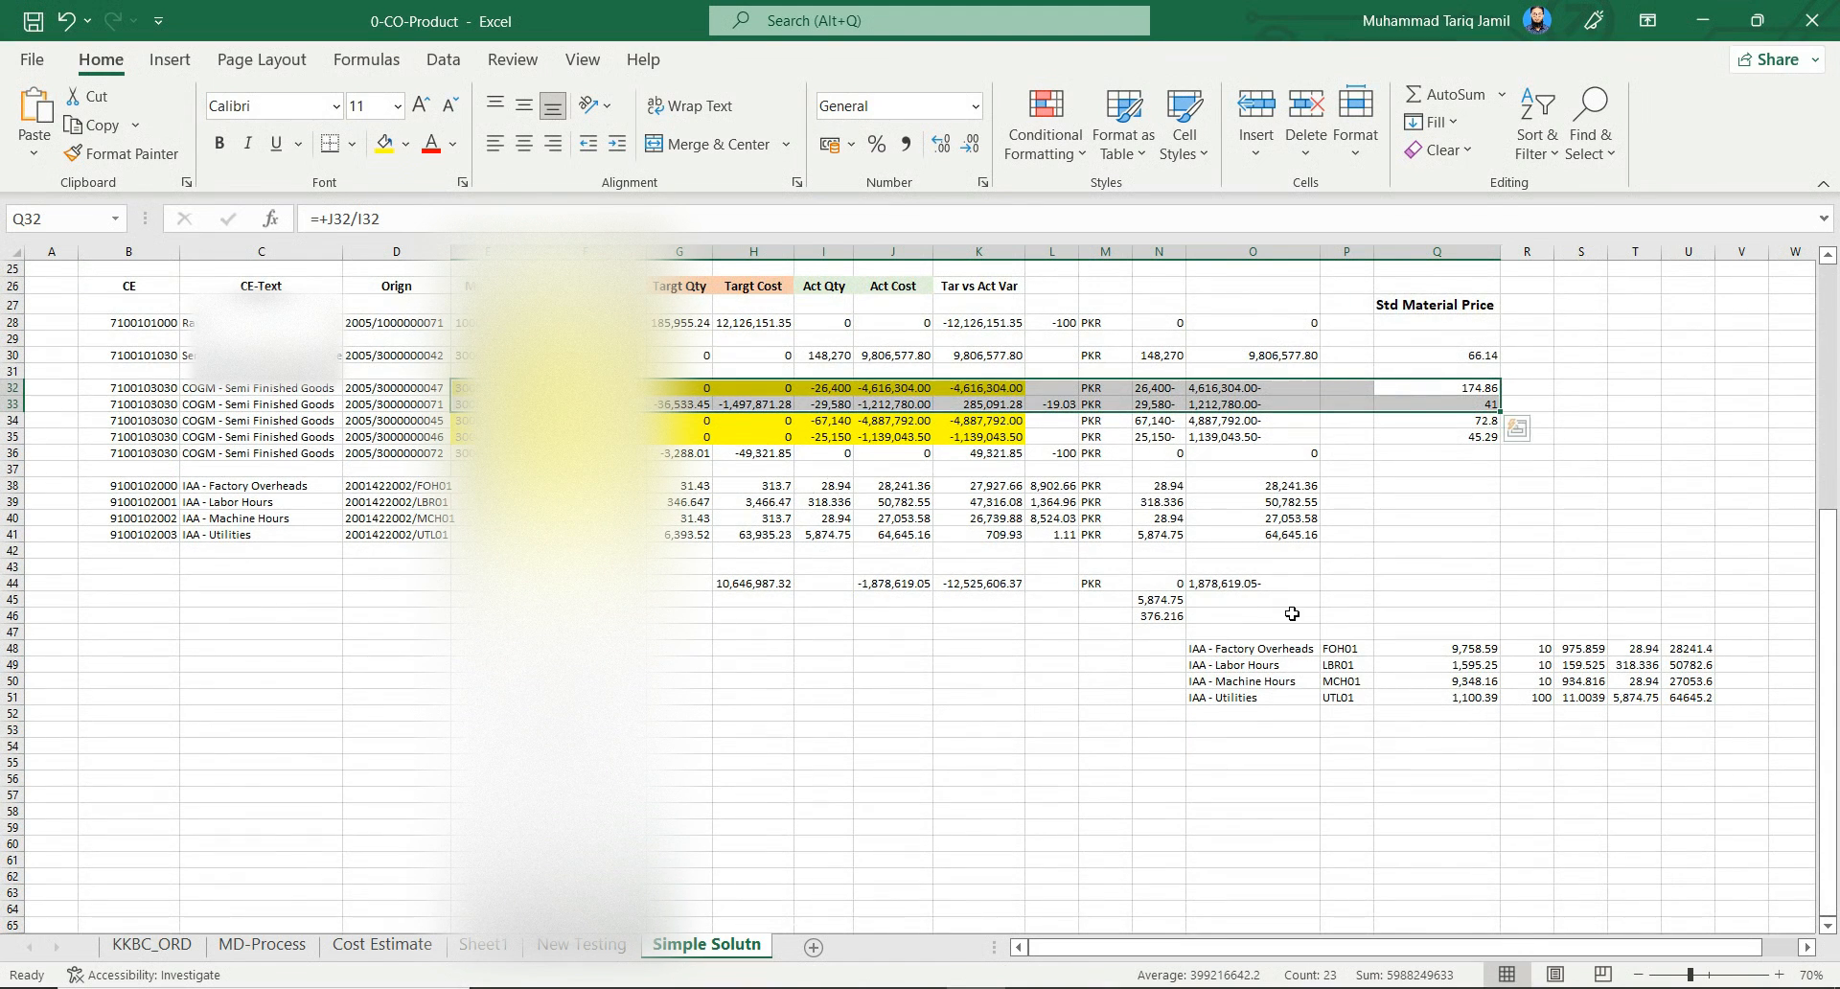
{"action": "left_click", "coordinate": [1231, 617]}
{"action": "left_click", "coordinate": [13, 631]}
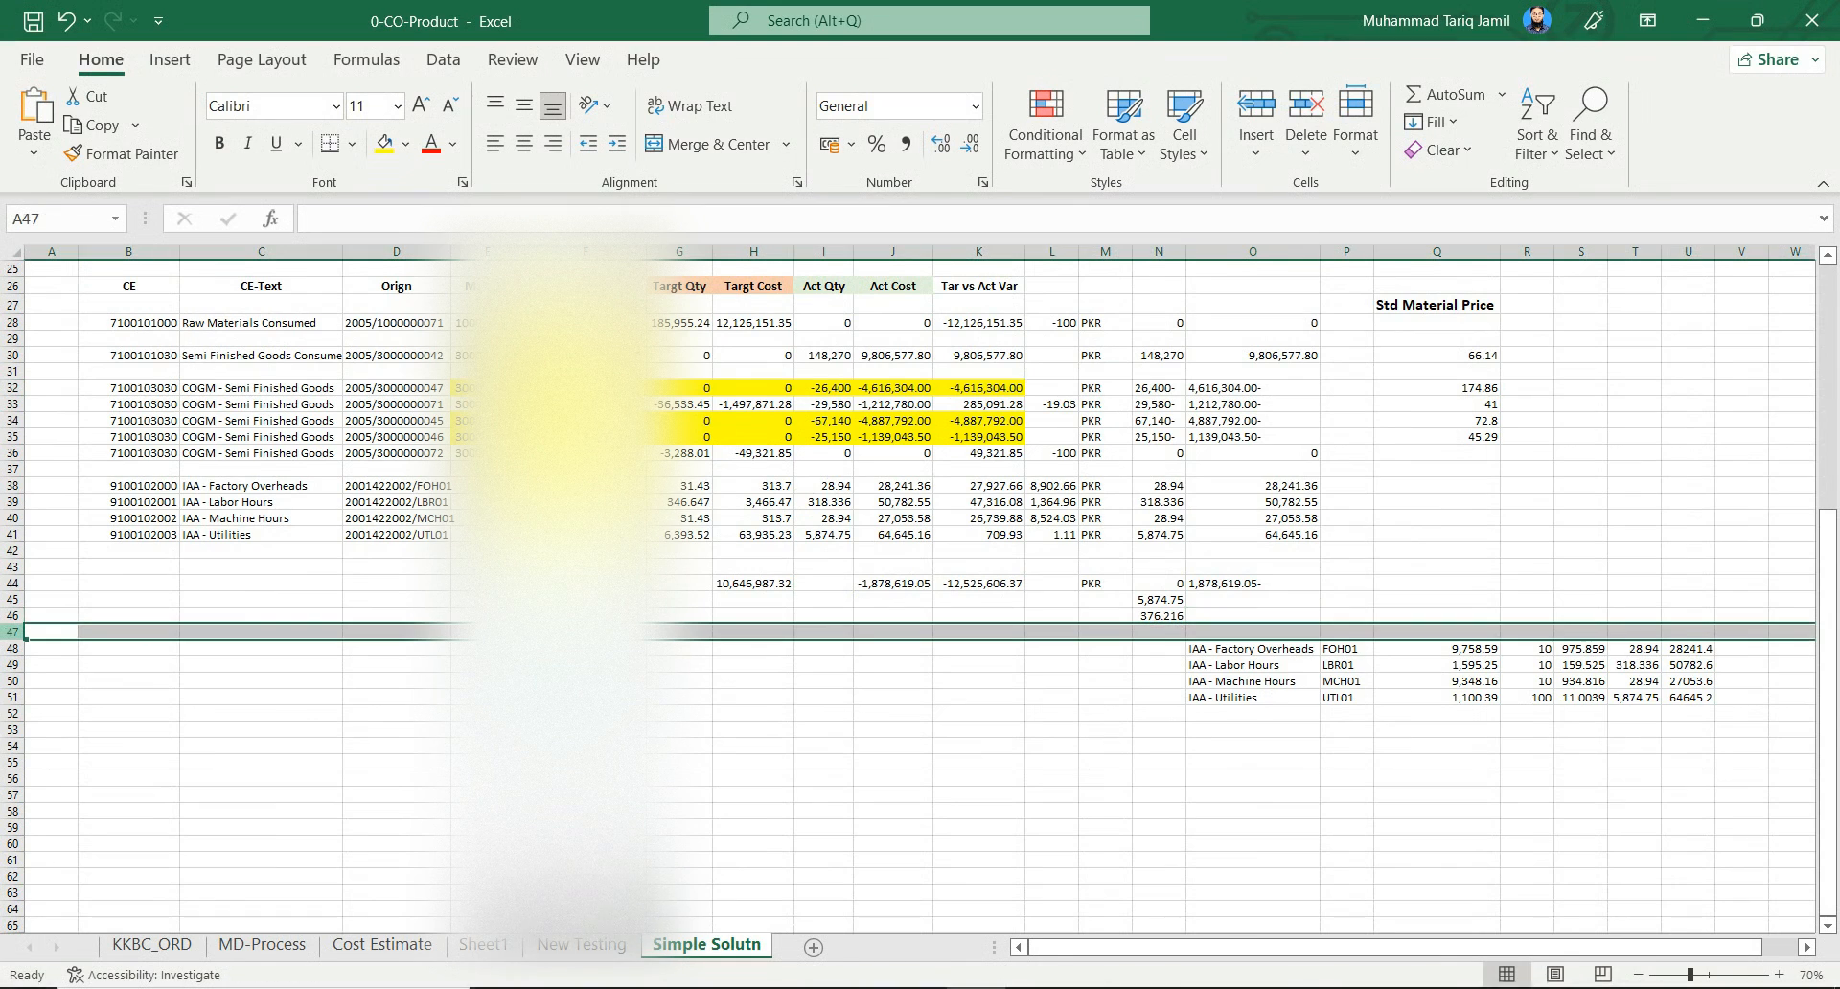
{"action": "key", "text": "ctrl+shift+equal"}
{"action": "key", "text": "ctrl+shift+equal"}
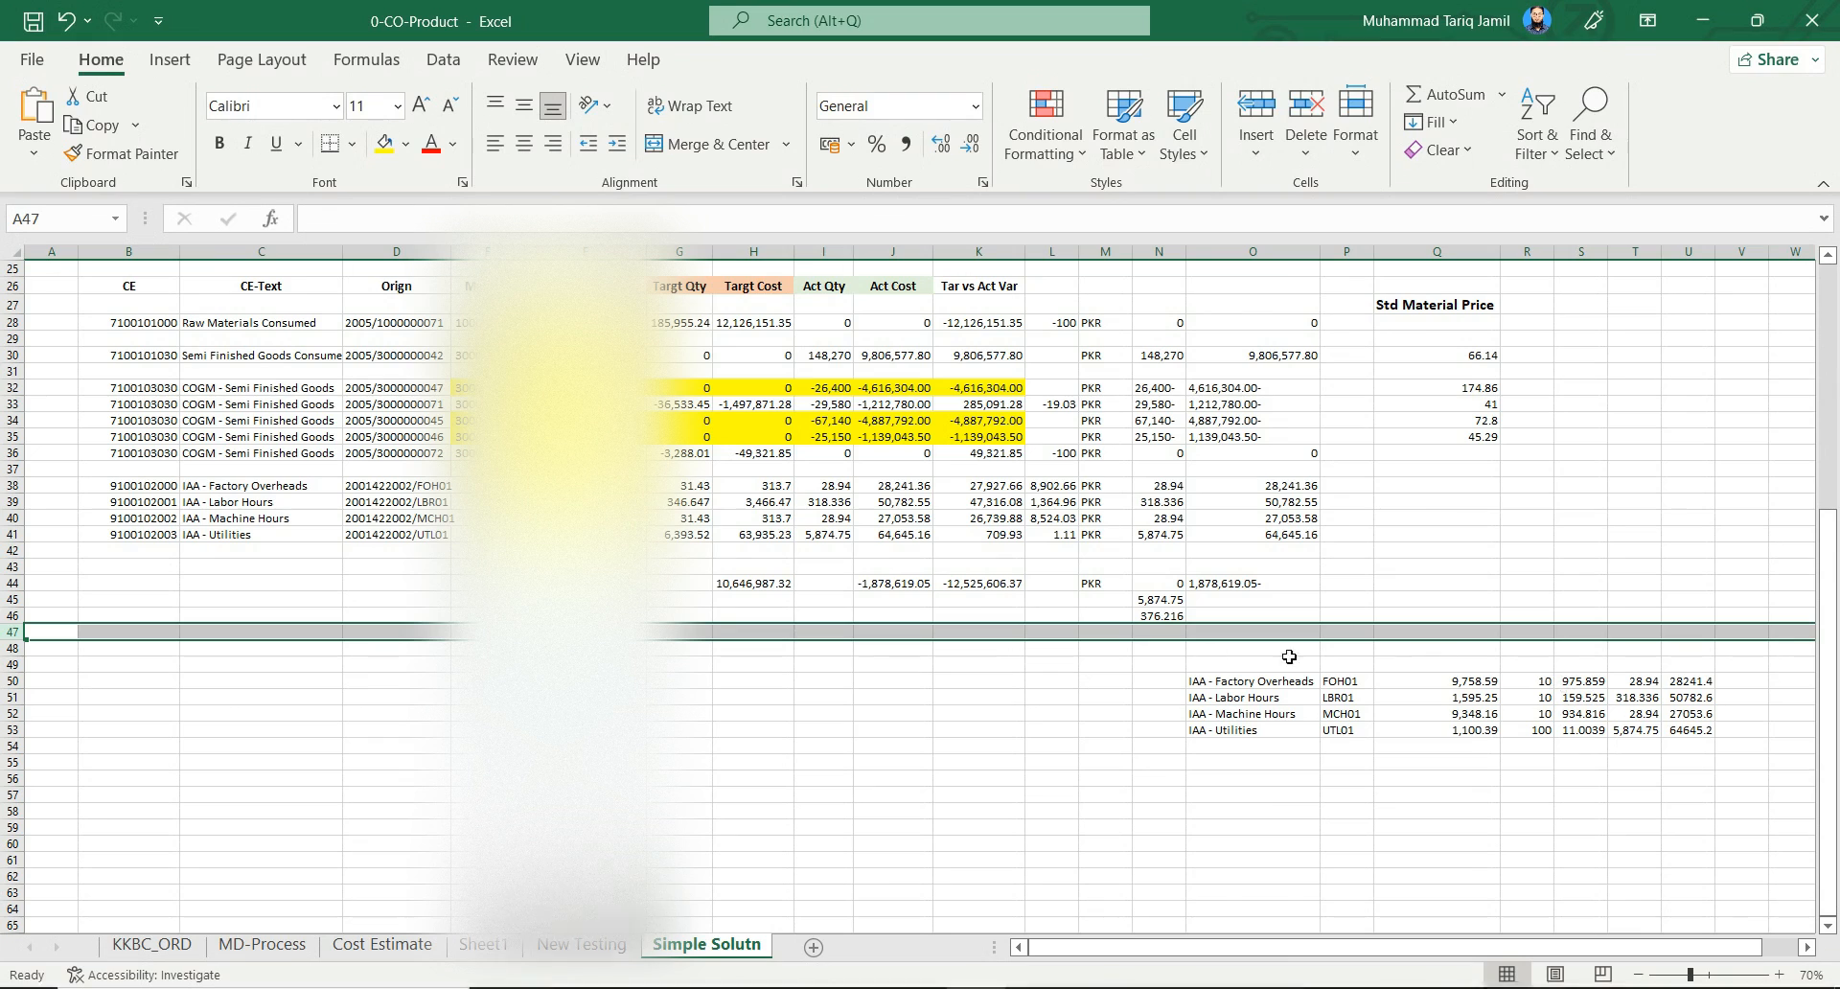
Enter the label KP26 in O48, above the activity rate table
{"action": "left_click", "coordinate": [1214, 651]}
{"action": "type", "text": "KP26"}
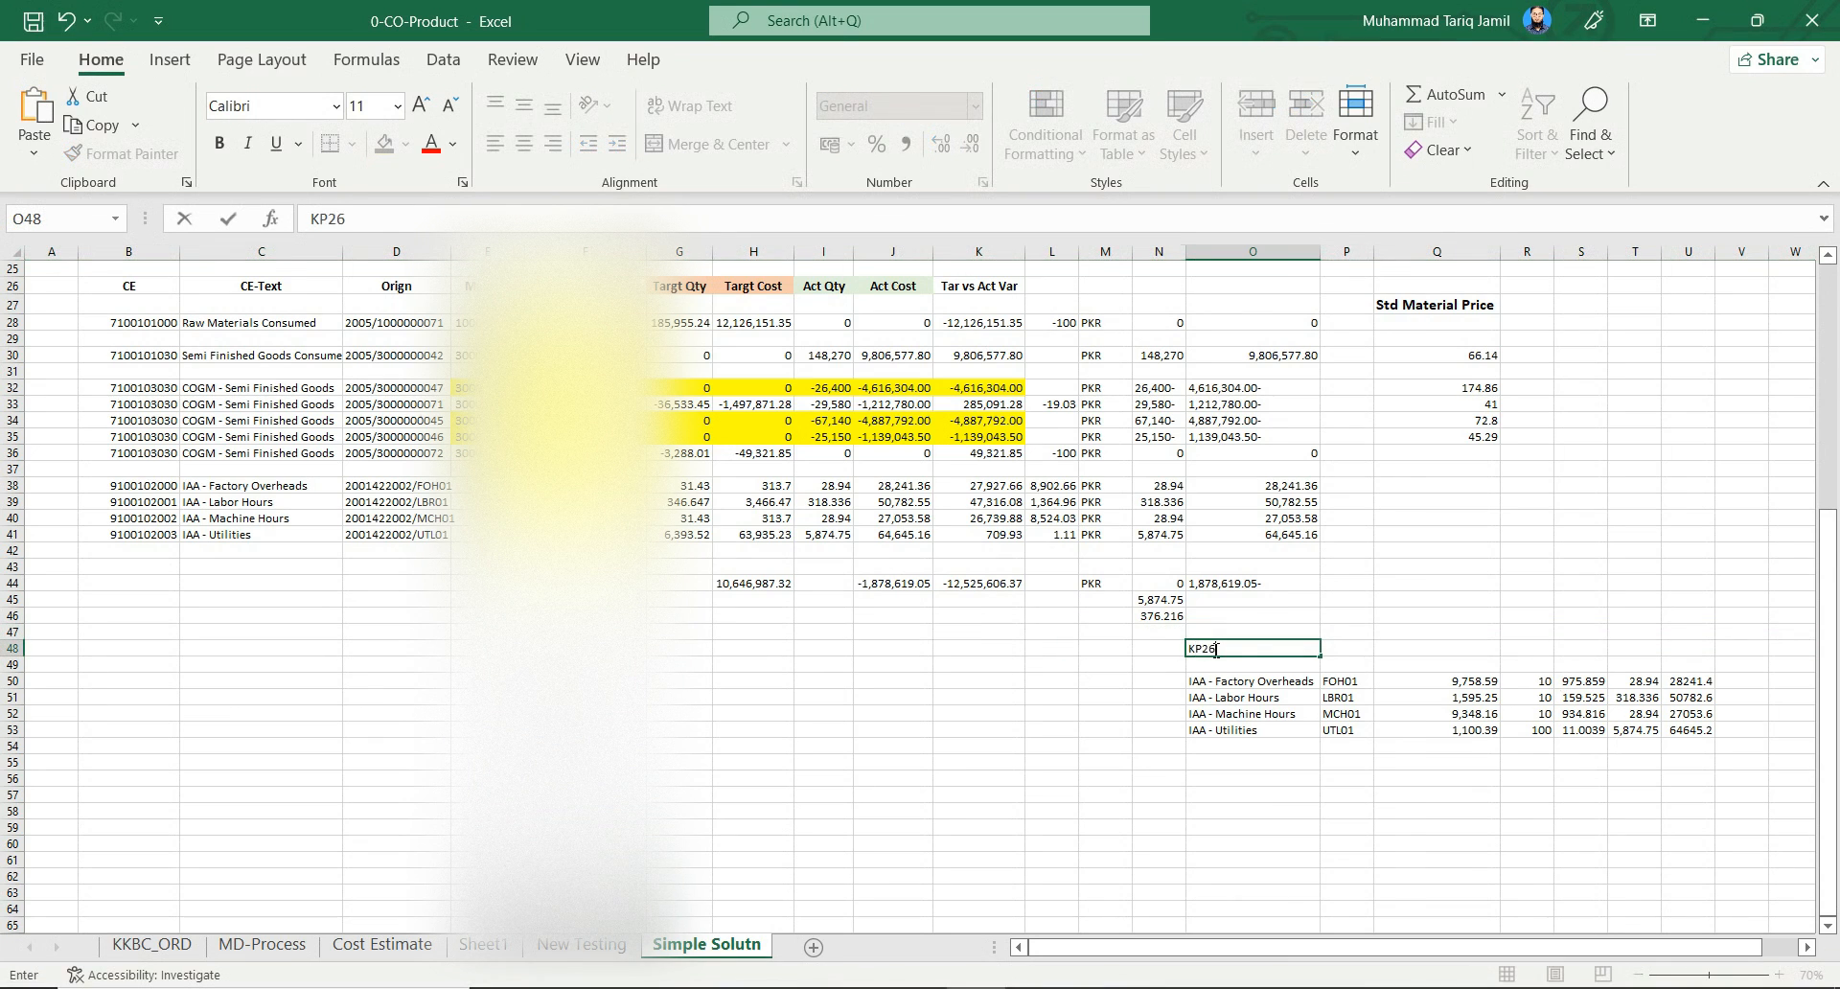
{"action": "key", "text": "Return"}
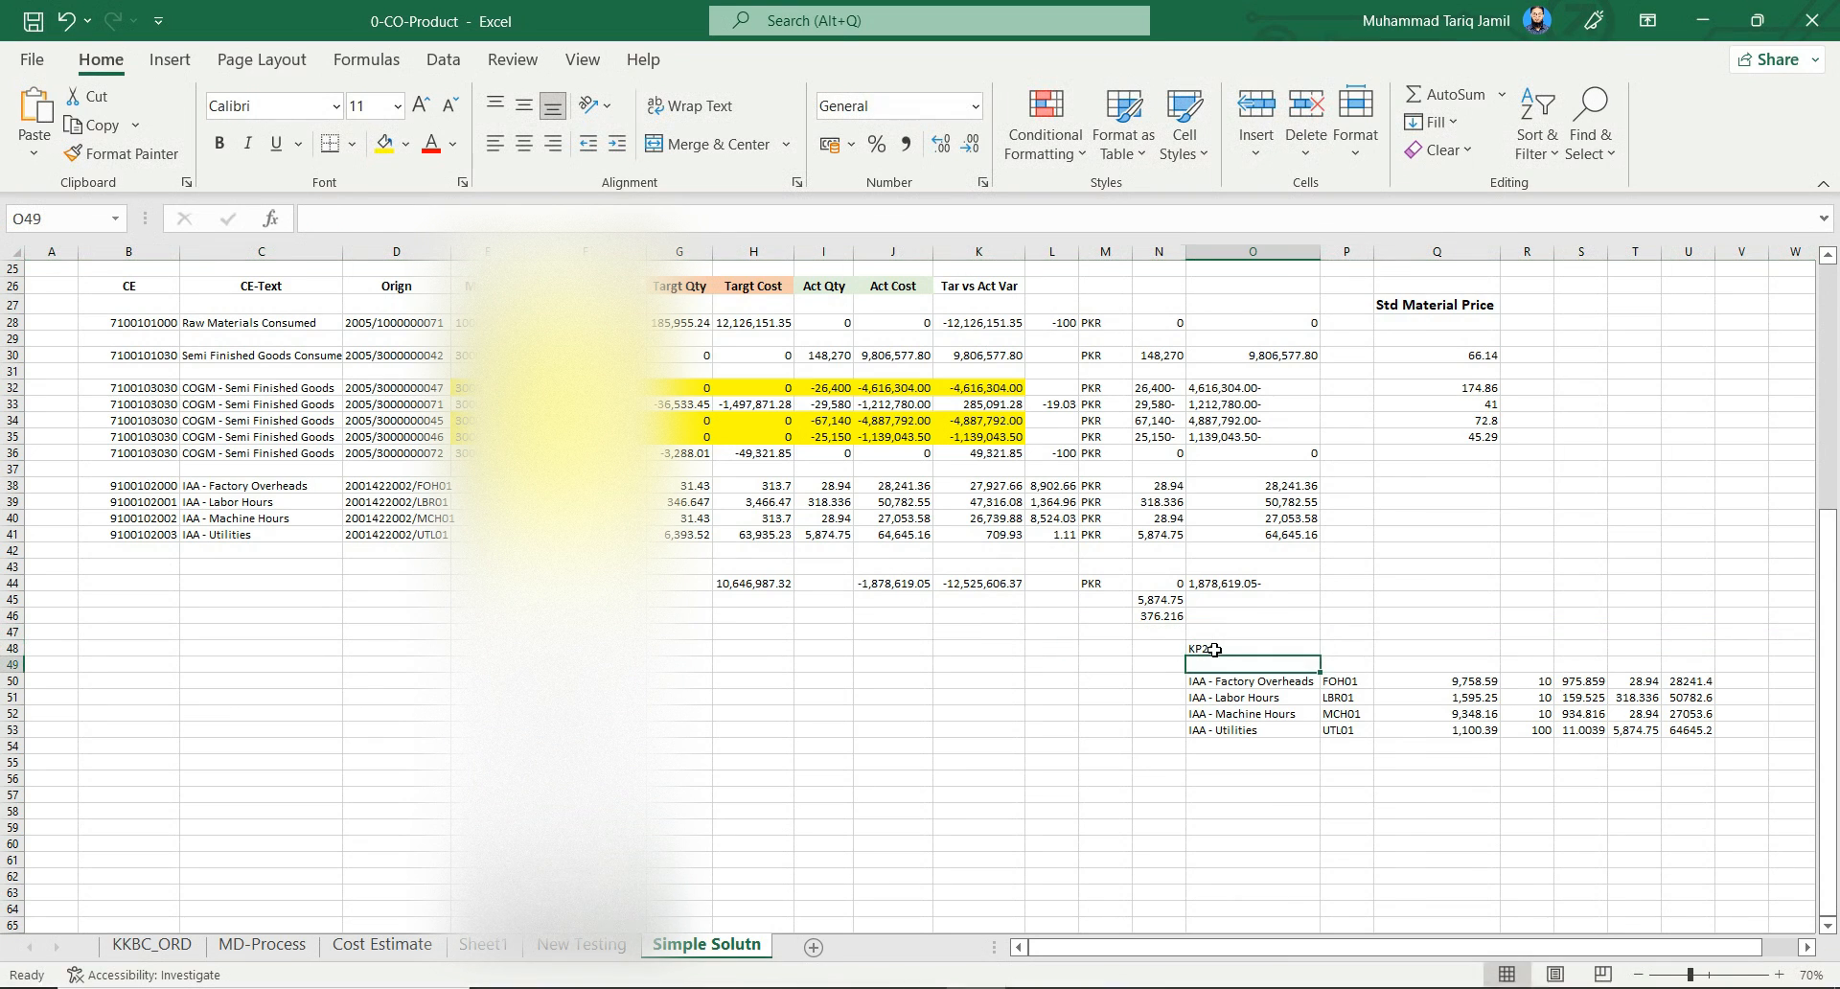
Try extending the label in O48 with KP06, and remove that addition again
{"action": "double_click", "coordinate": [1272, 648]}
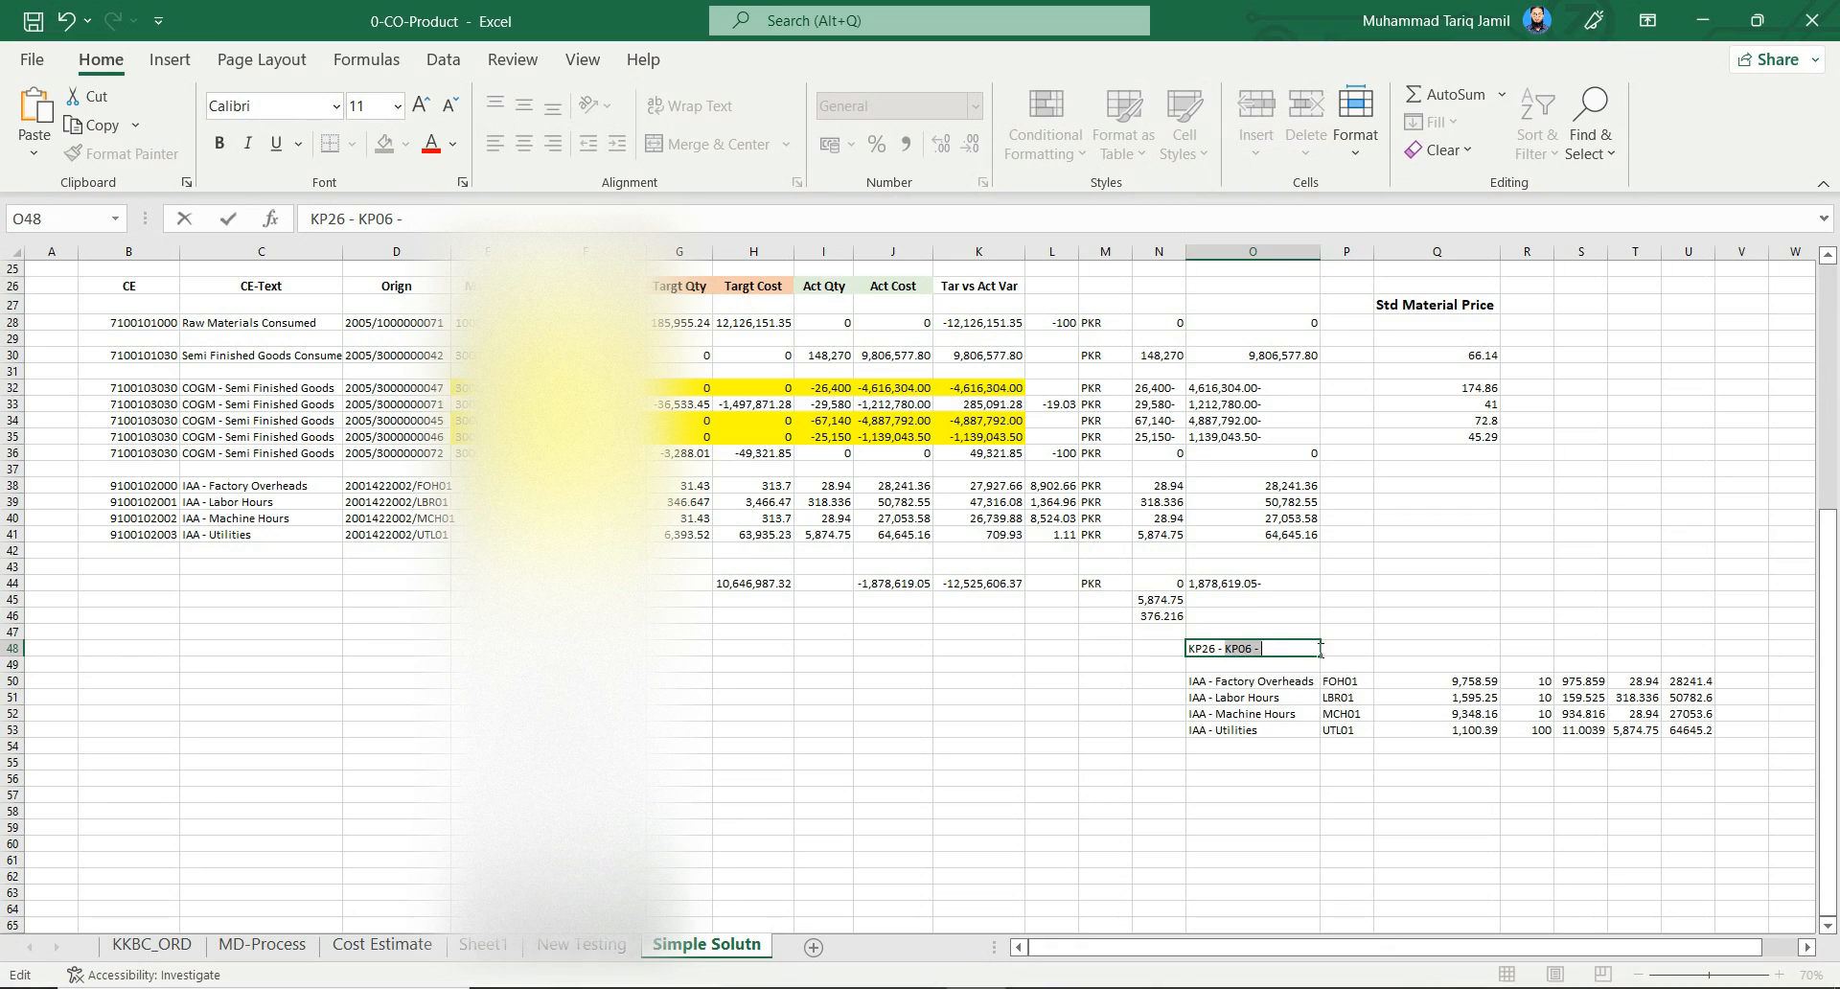
{"action": "left_click_drag", "start_coordinate": [1227, 649], "coordinate": [1262, 649]}
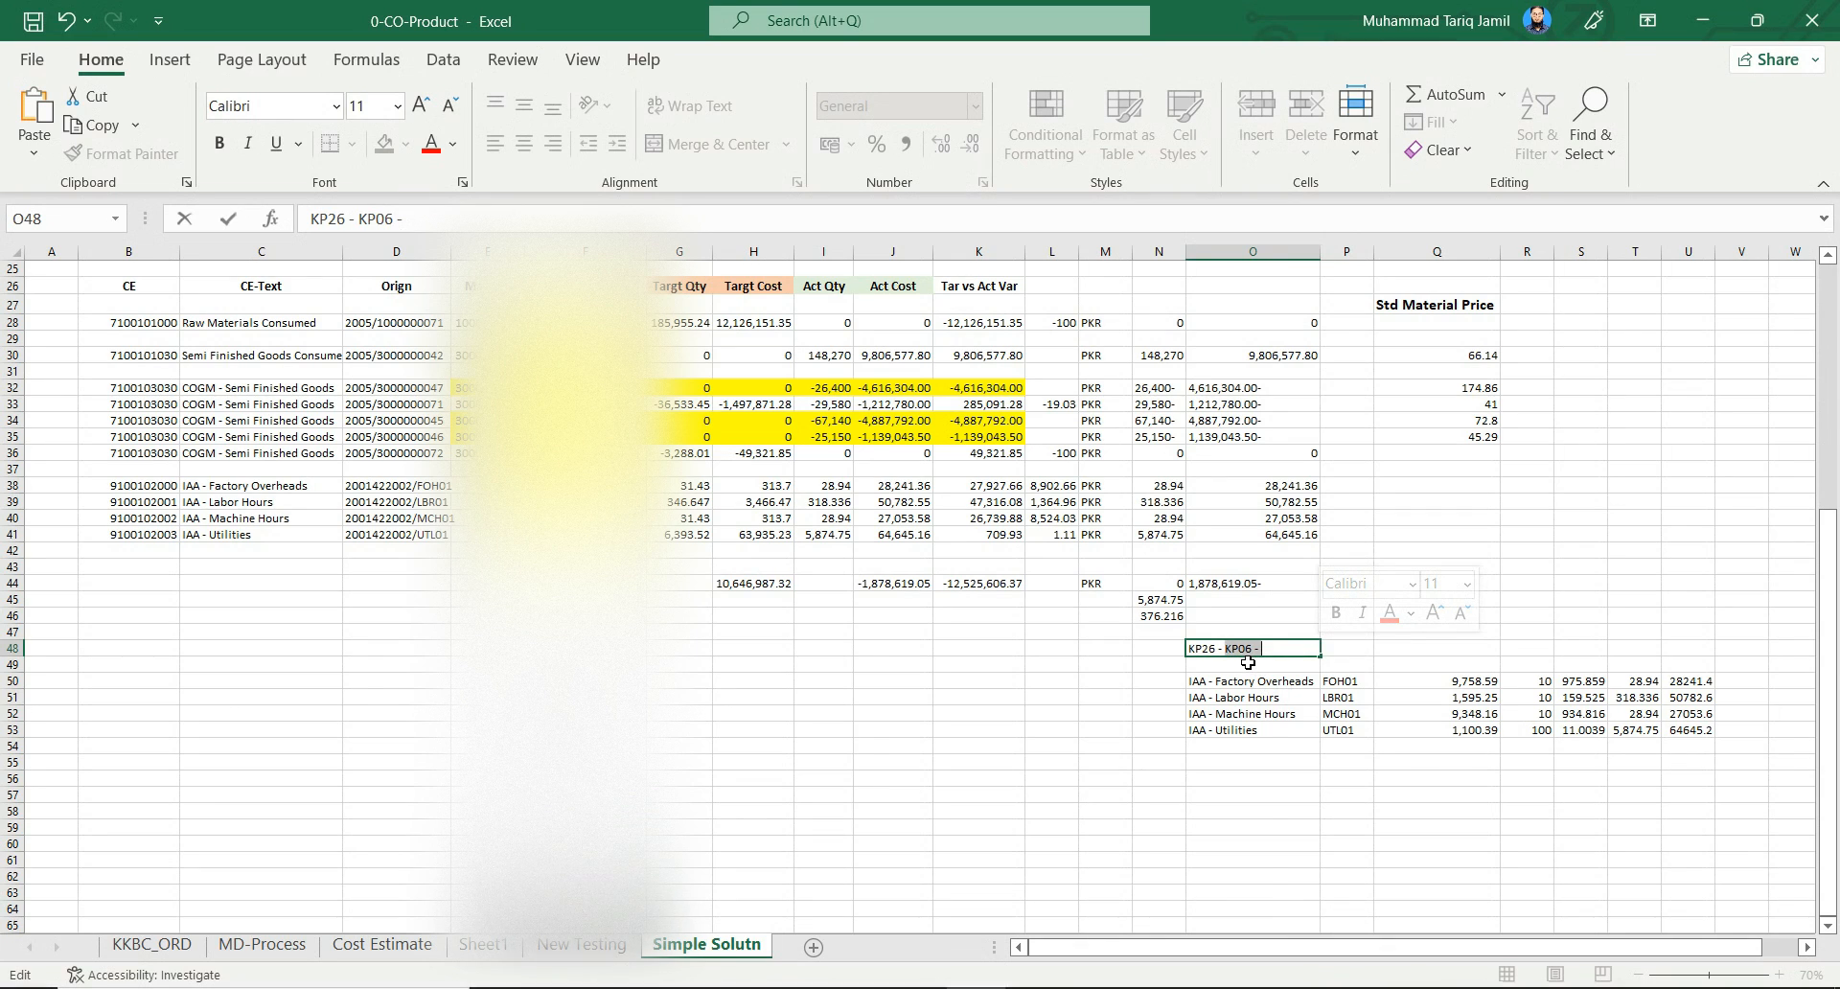
{"action": "key", "text": "BackSpace"}
{"action": "key", "text": "BackSpace"}
{"action": "key", "text": "BackSpace"}
{"action": "key", "text": "BackSpace"}
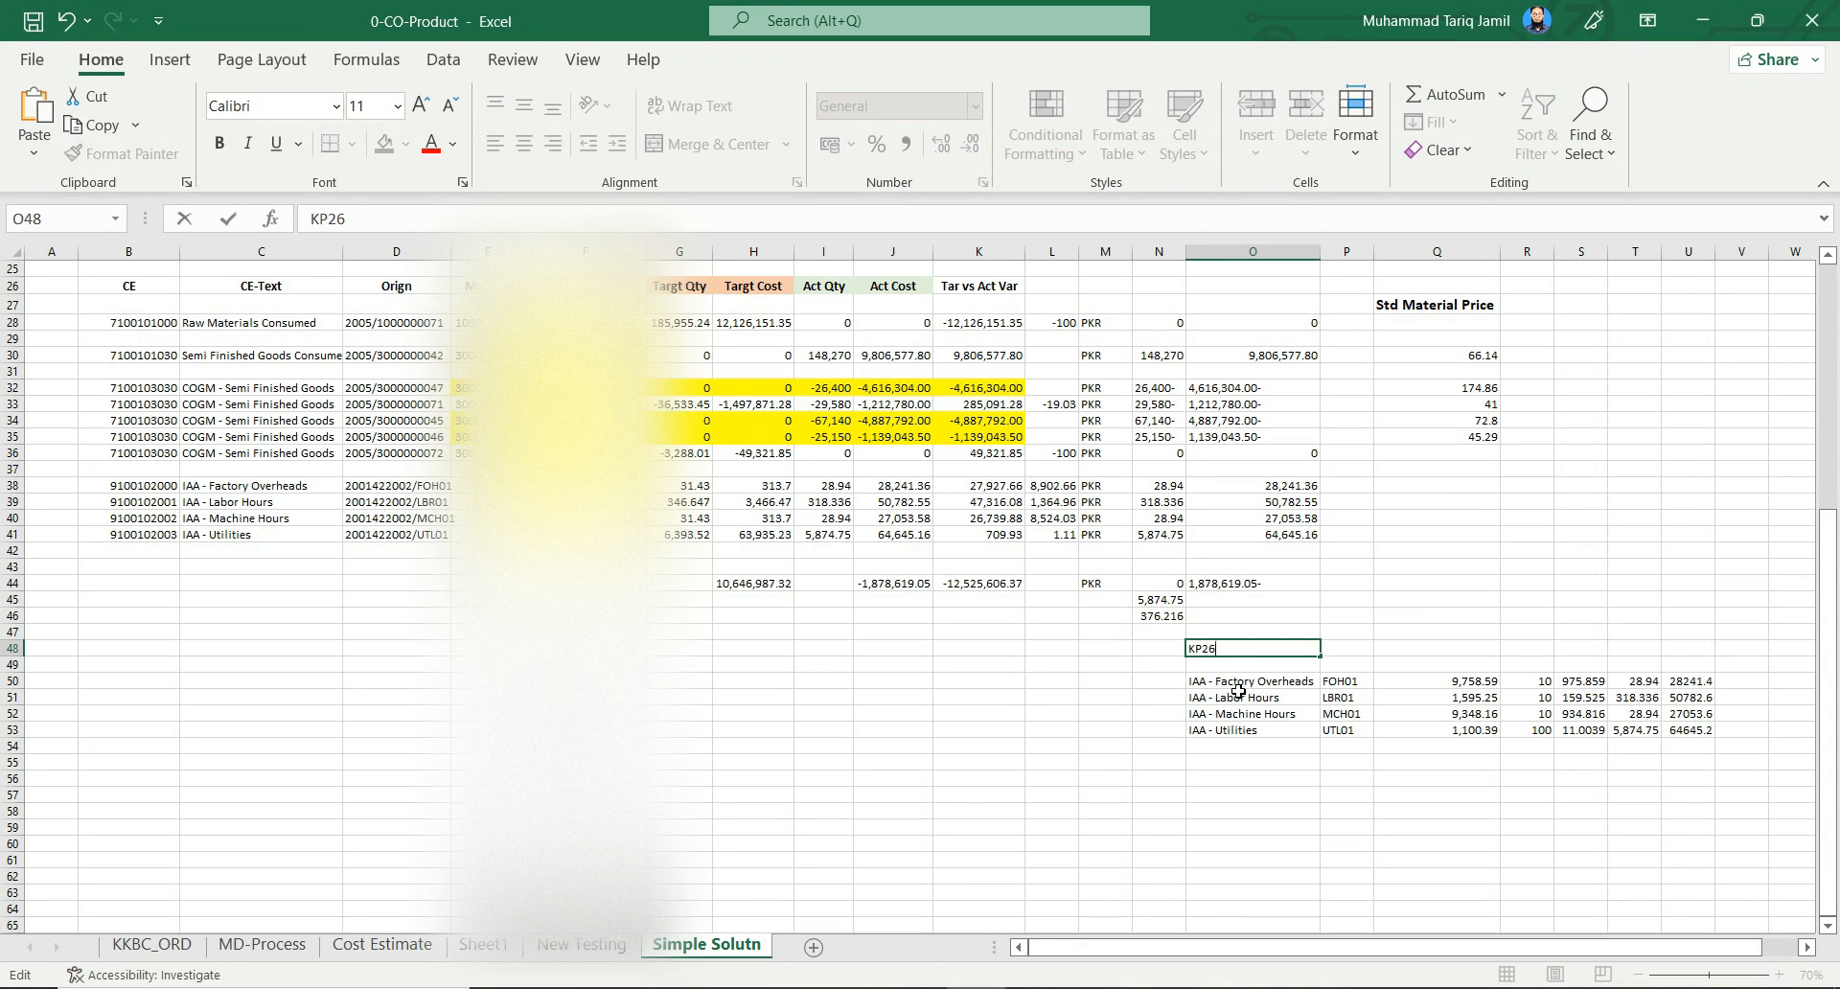
{"action": "key", "text": "Return"}
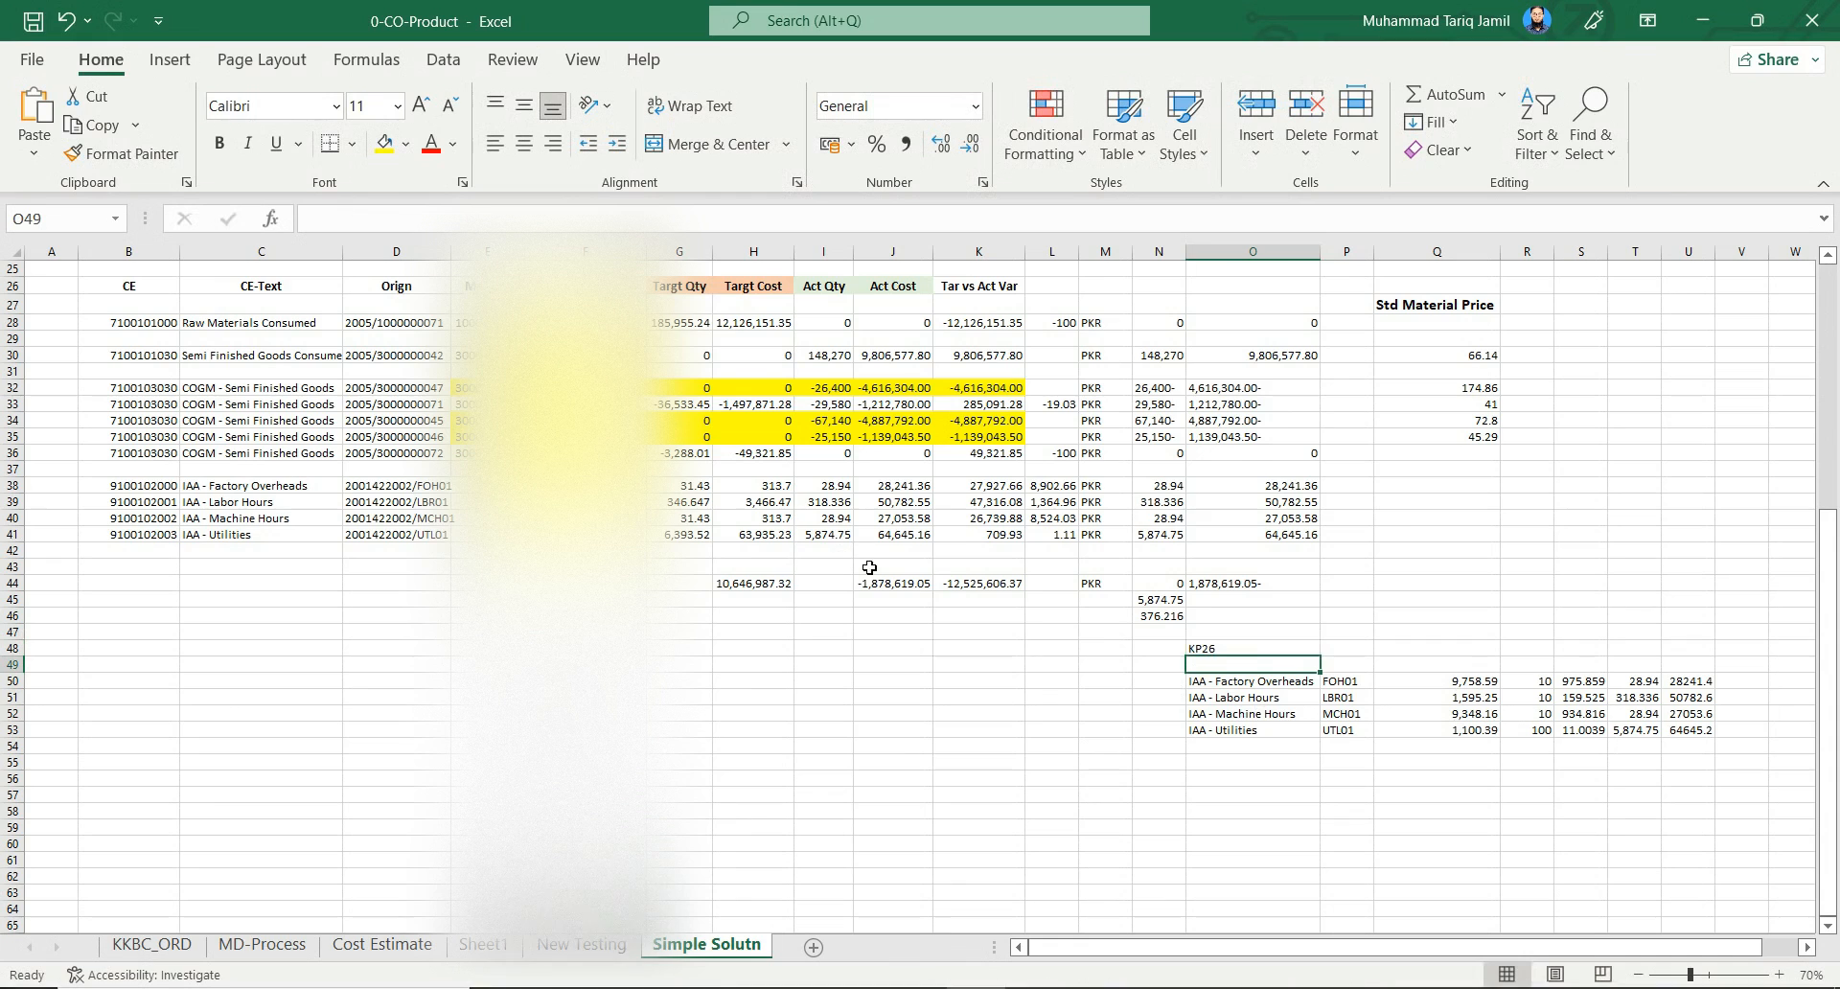
Switch to SAP, leave the material display, and start transaction KP26 for activity type price planning
{"action": "left_click", "coordinate": [788, 988]}
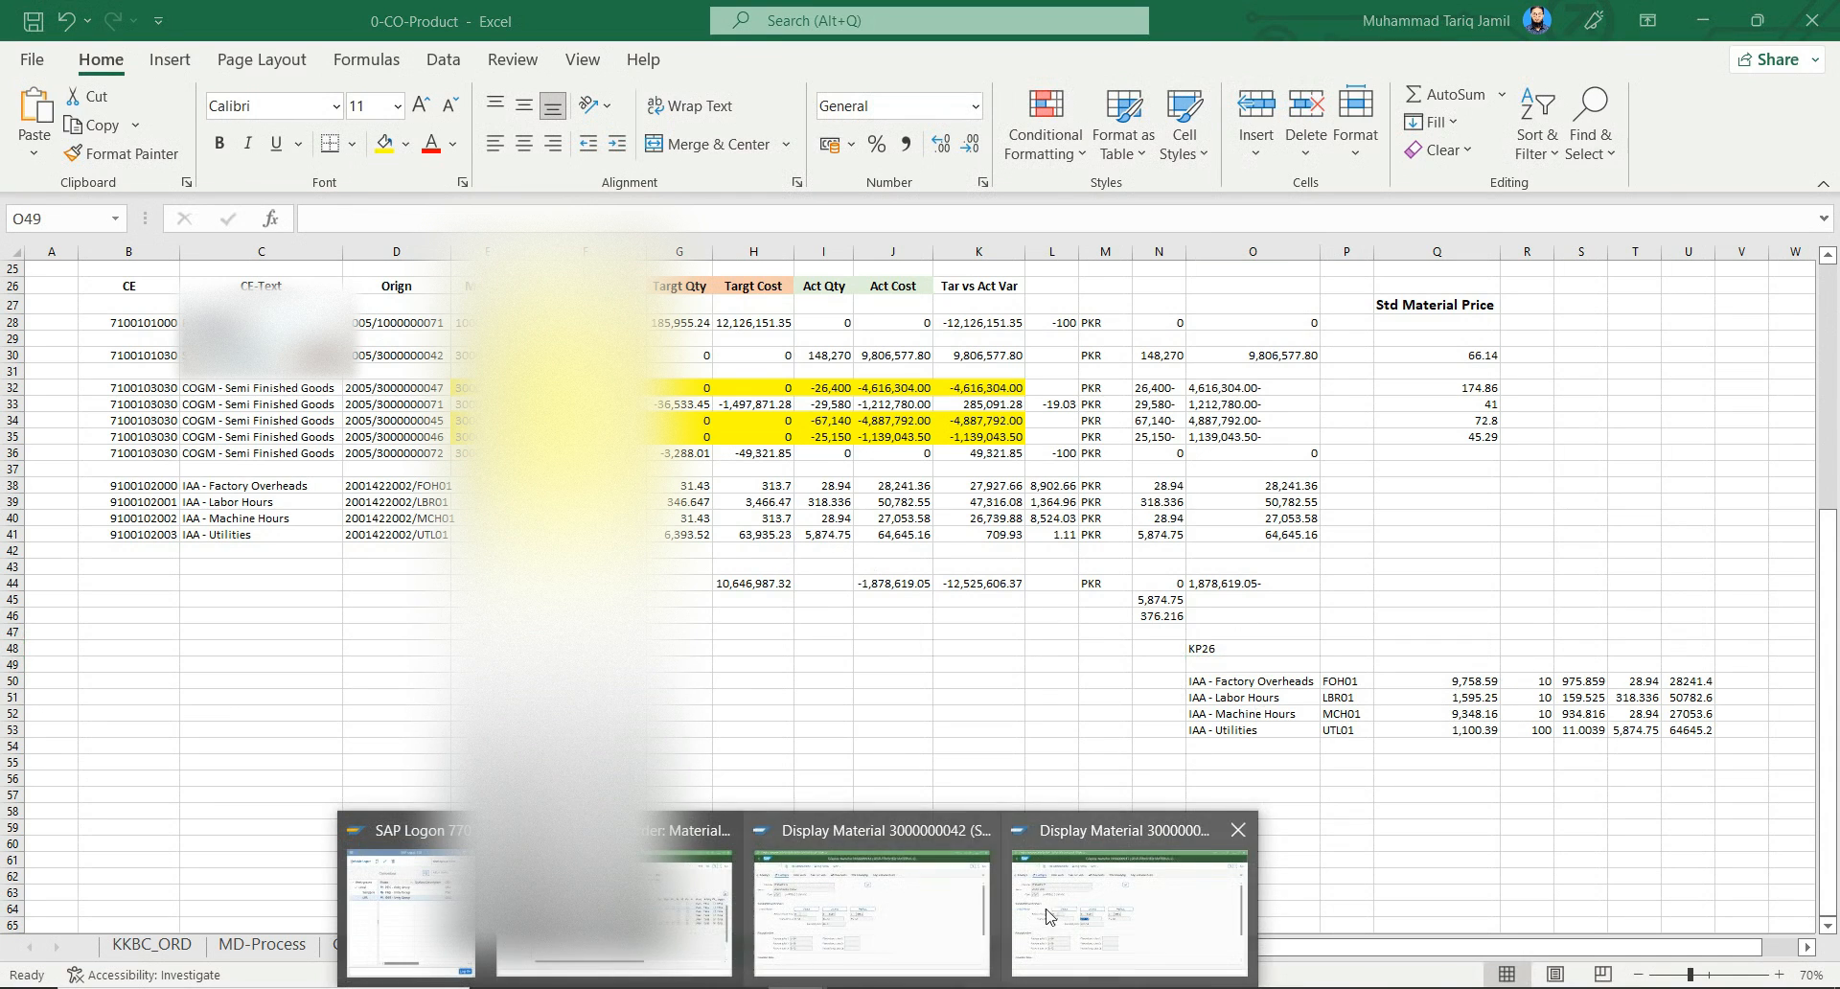
{"action": "left_click", "coordinate": [1052, 915]}
{"action": "key", "text": "Return"}
{"action": "left_click", "coordinate": [26, 72]}
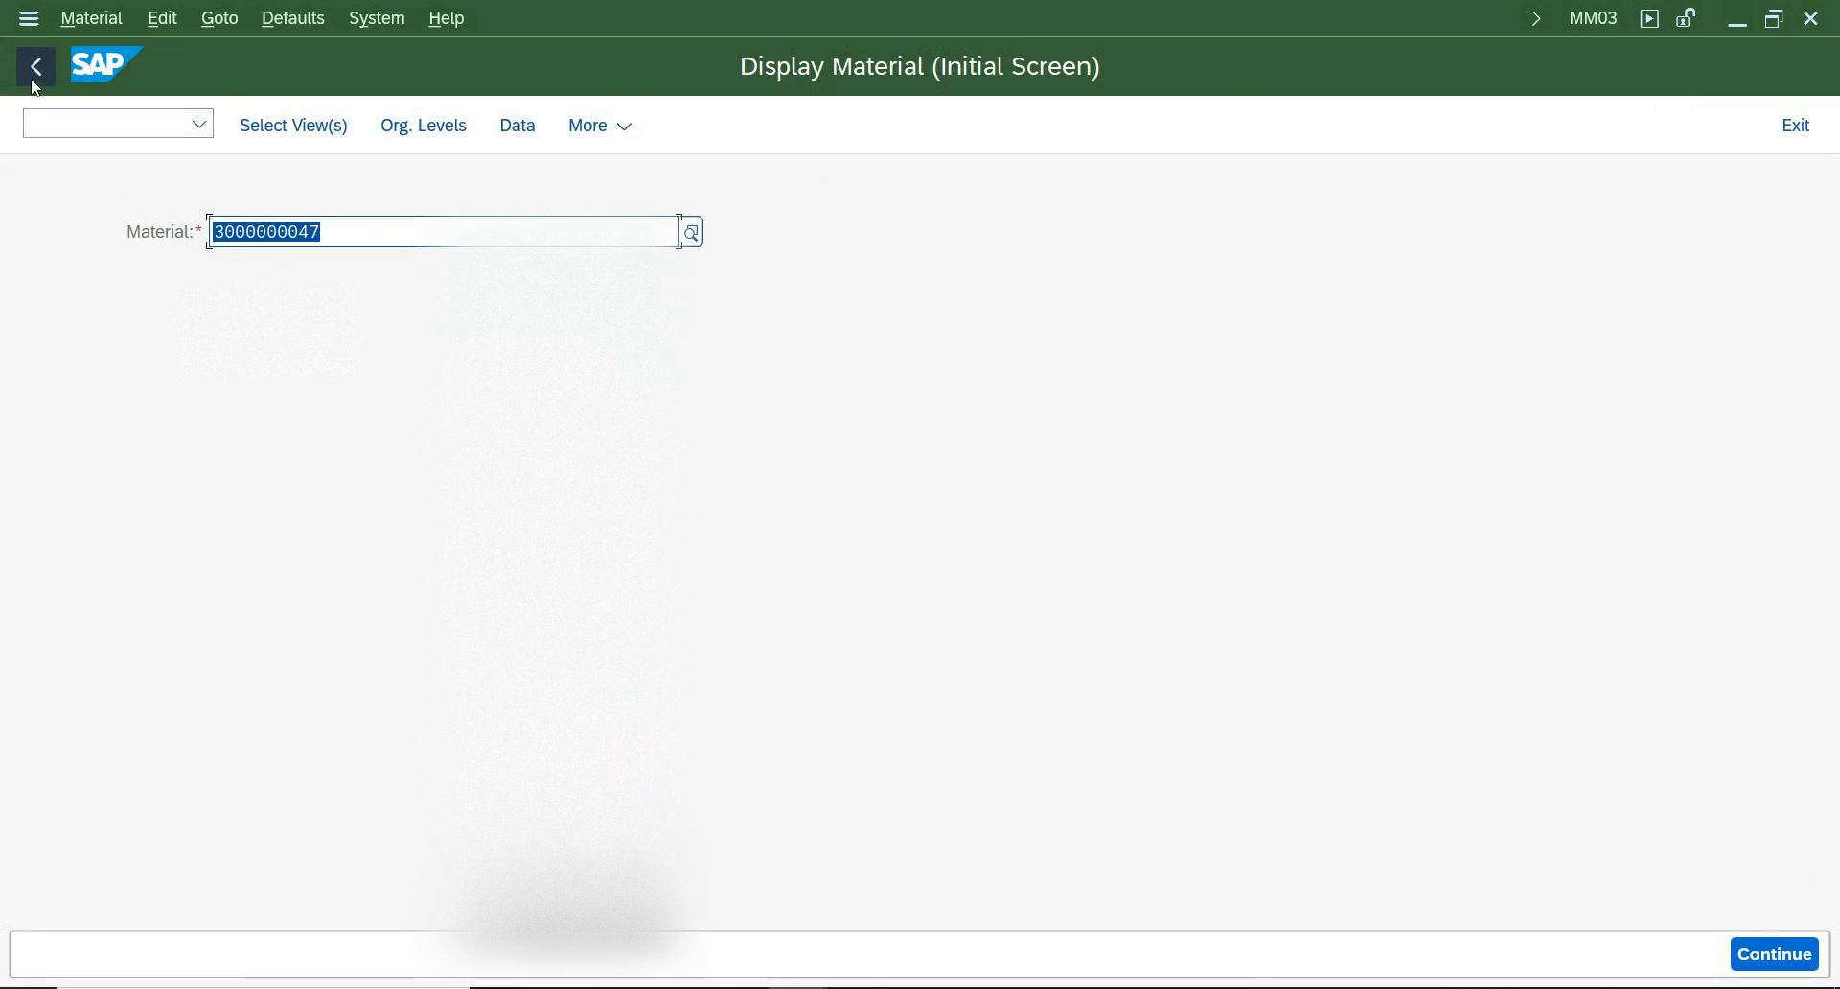
{"action": "left_click", "coordinate": [26, 72]}
{"action": "type", "text": "kp126"}
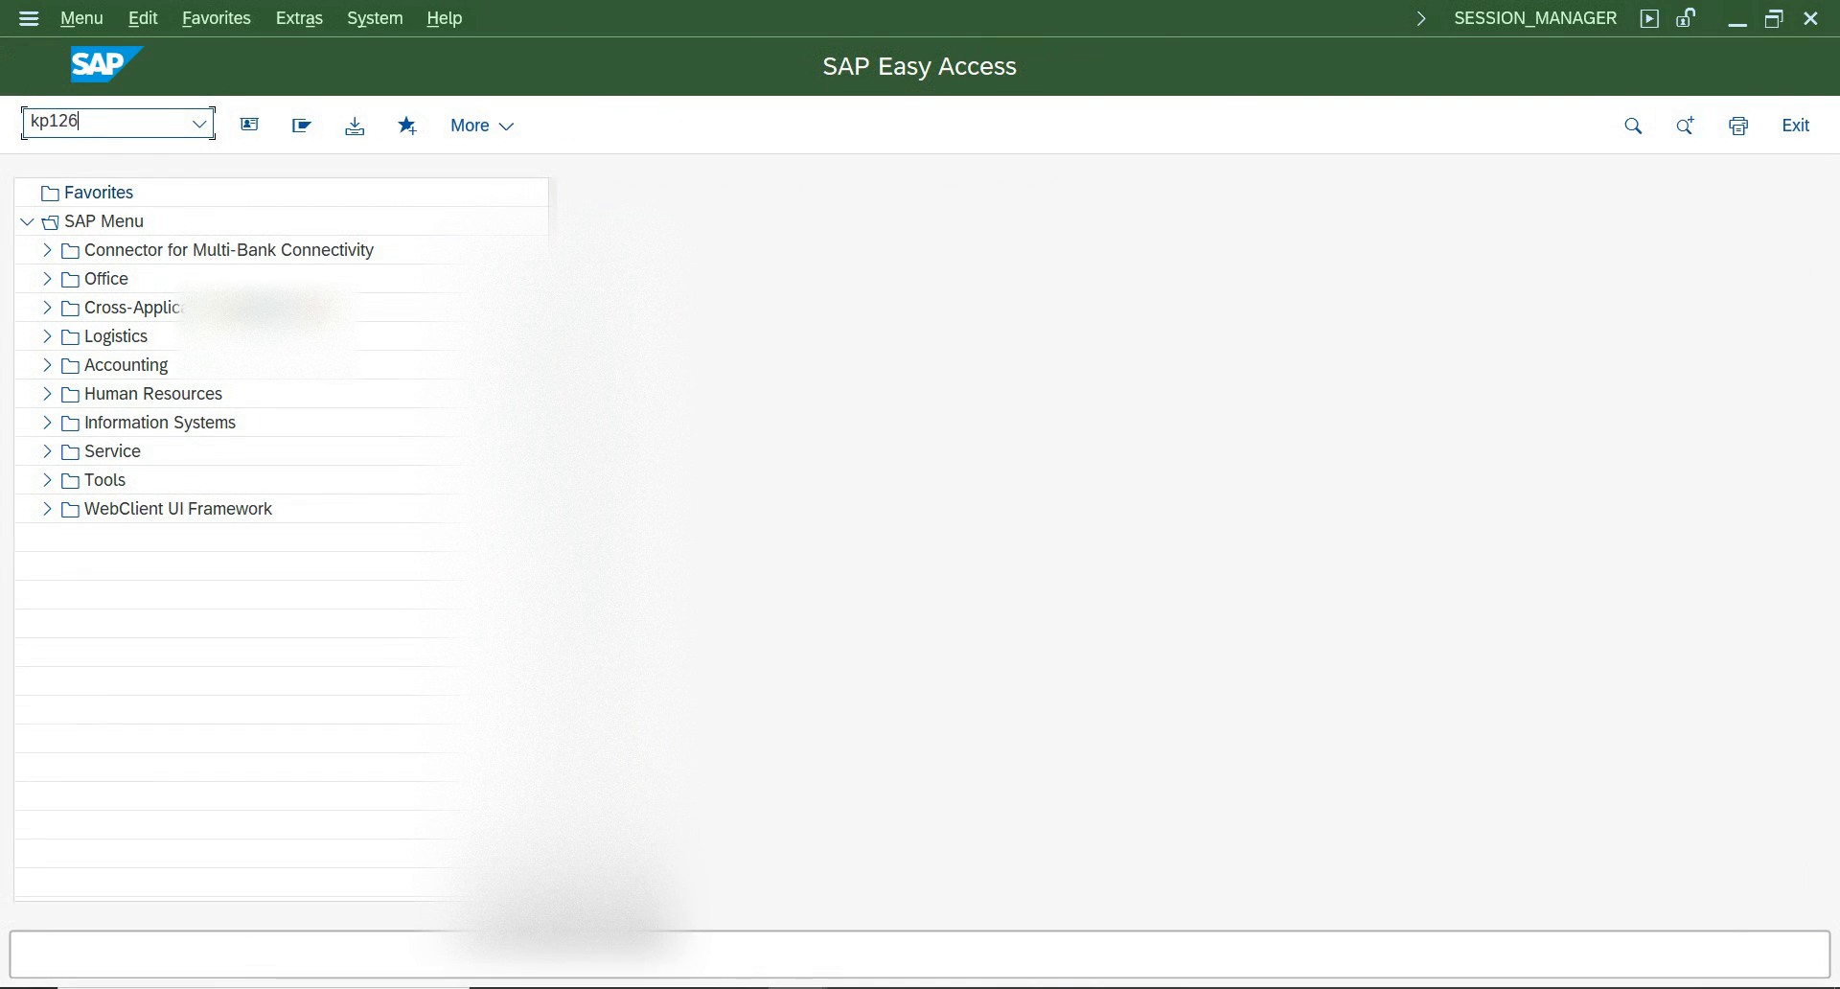
{"action": "key", "text": "BackSpace"}
{"action": "key", "text": "BackSpace"}
{"action": "key", "text": "BackSpace"}
{"action": "type", "text": "26"}
{"action": "key", "text": "Return"}
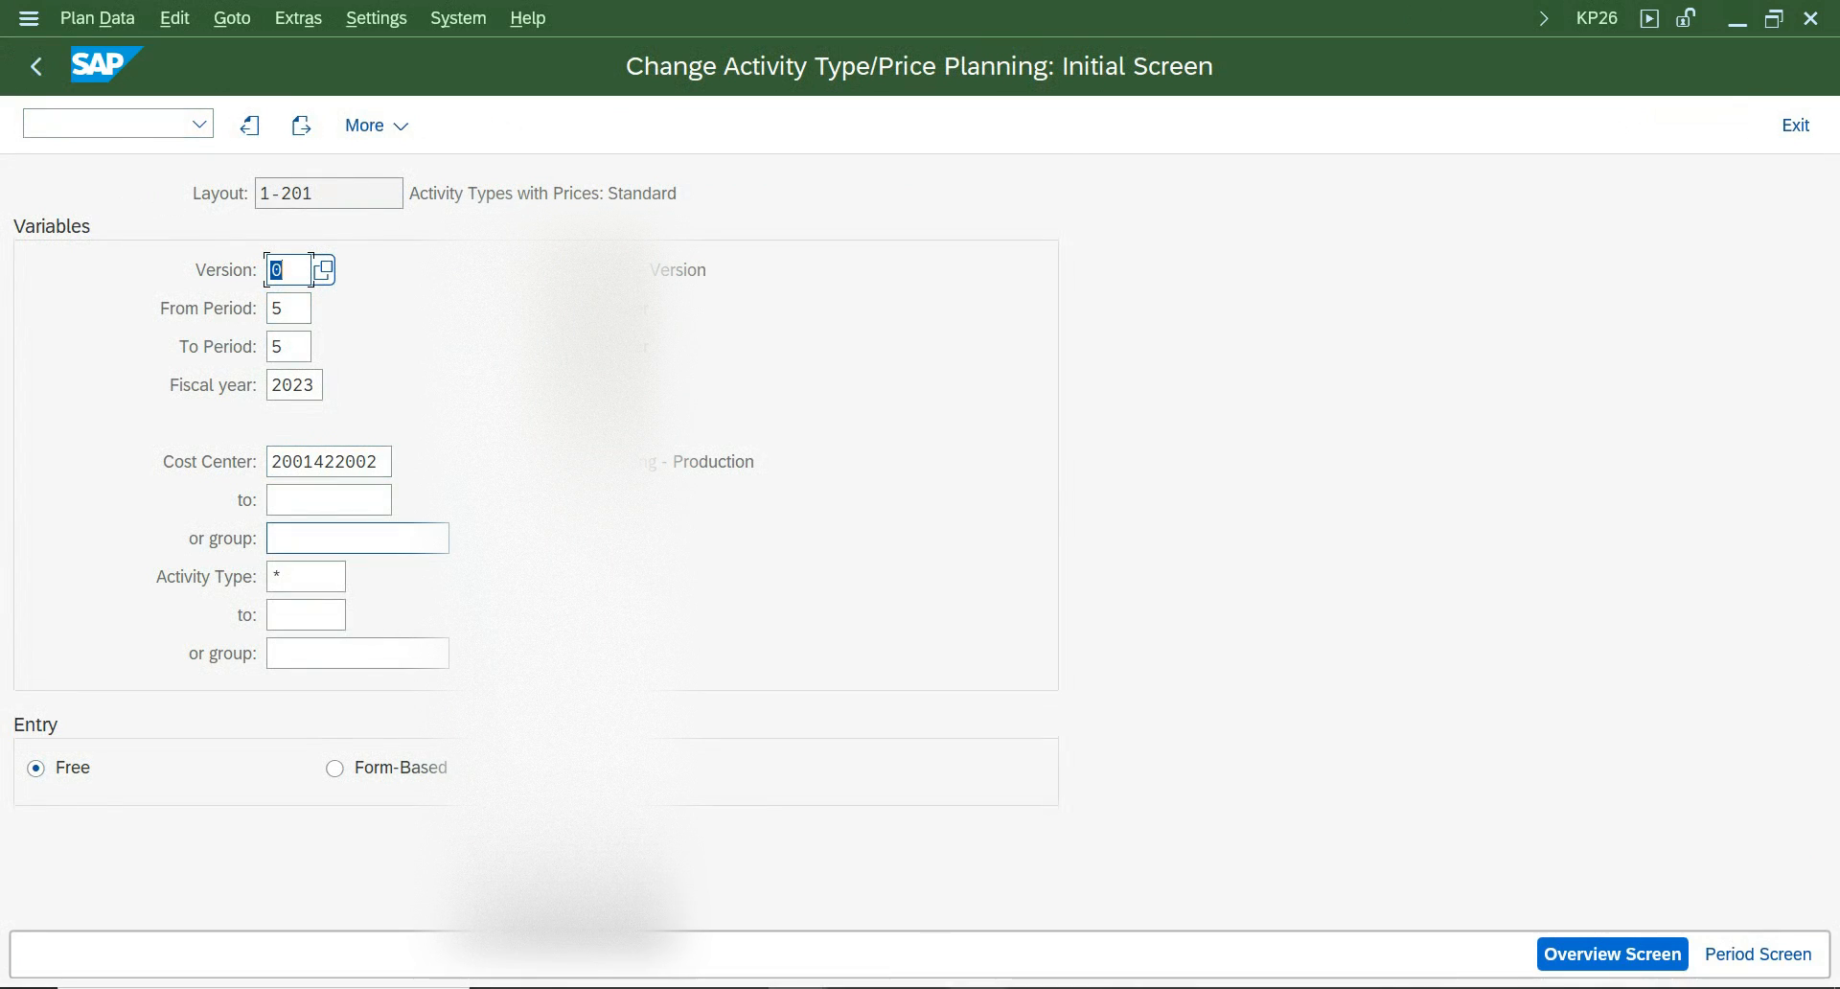
Switch to Excel and check the cost center and activity type of the Factory Overheads row in D38
{"action": "key", "text": "alt+Tab"}
{"action": "left_click", "coordinate": [399, 483]}
{"action": "double_click", "coordinate": [398, 483]}
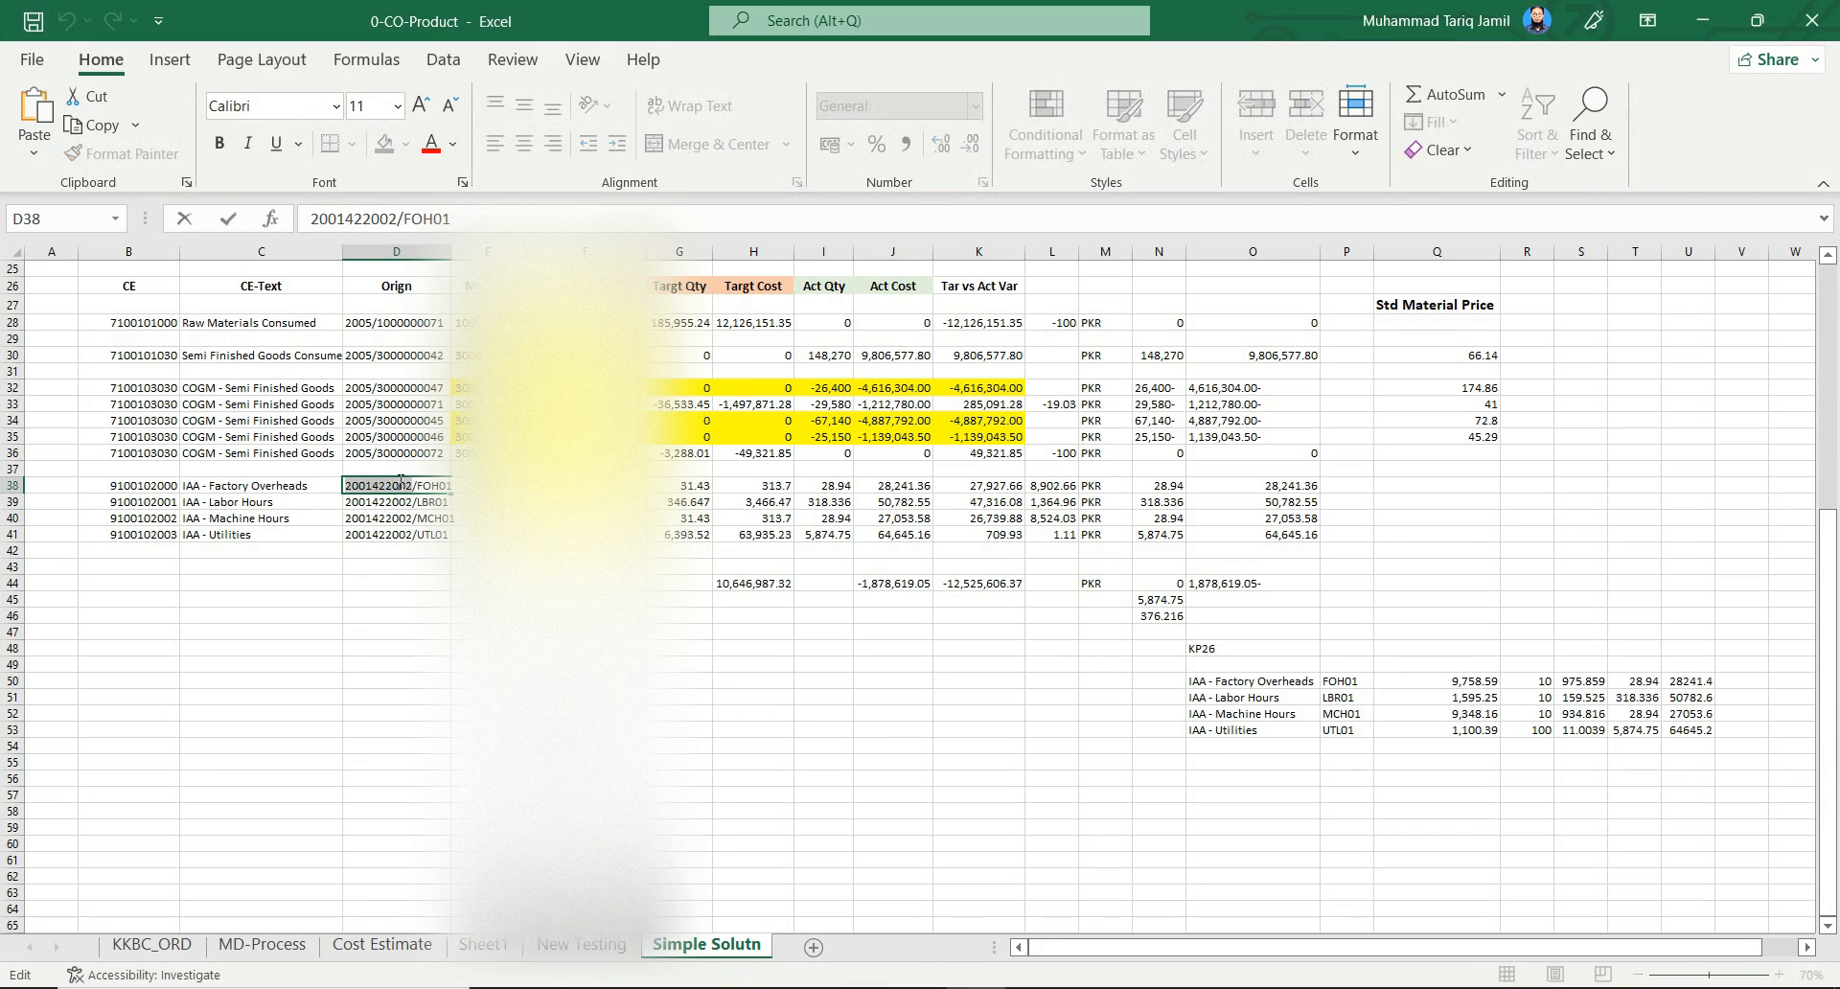
{"action": "key", "text": "Escape"}
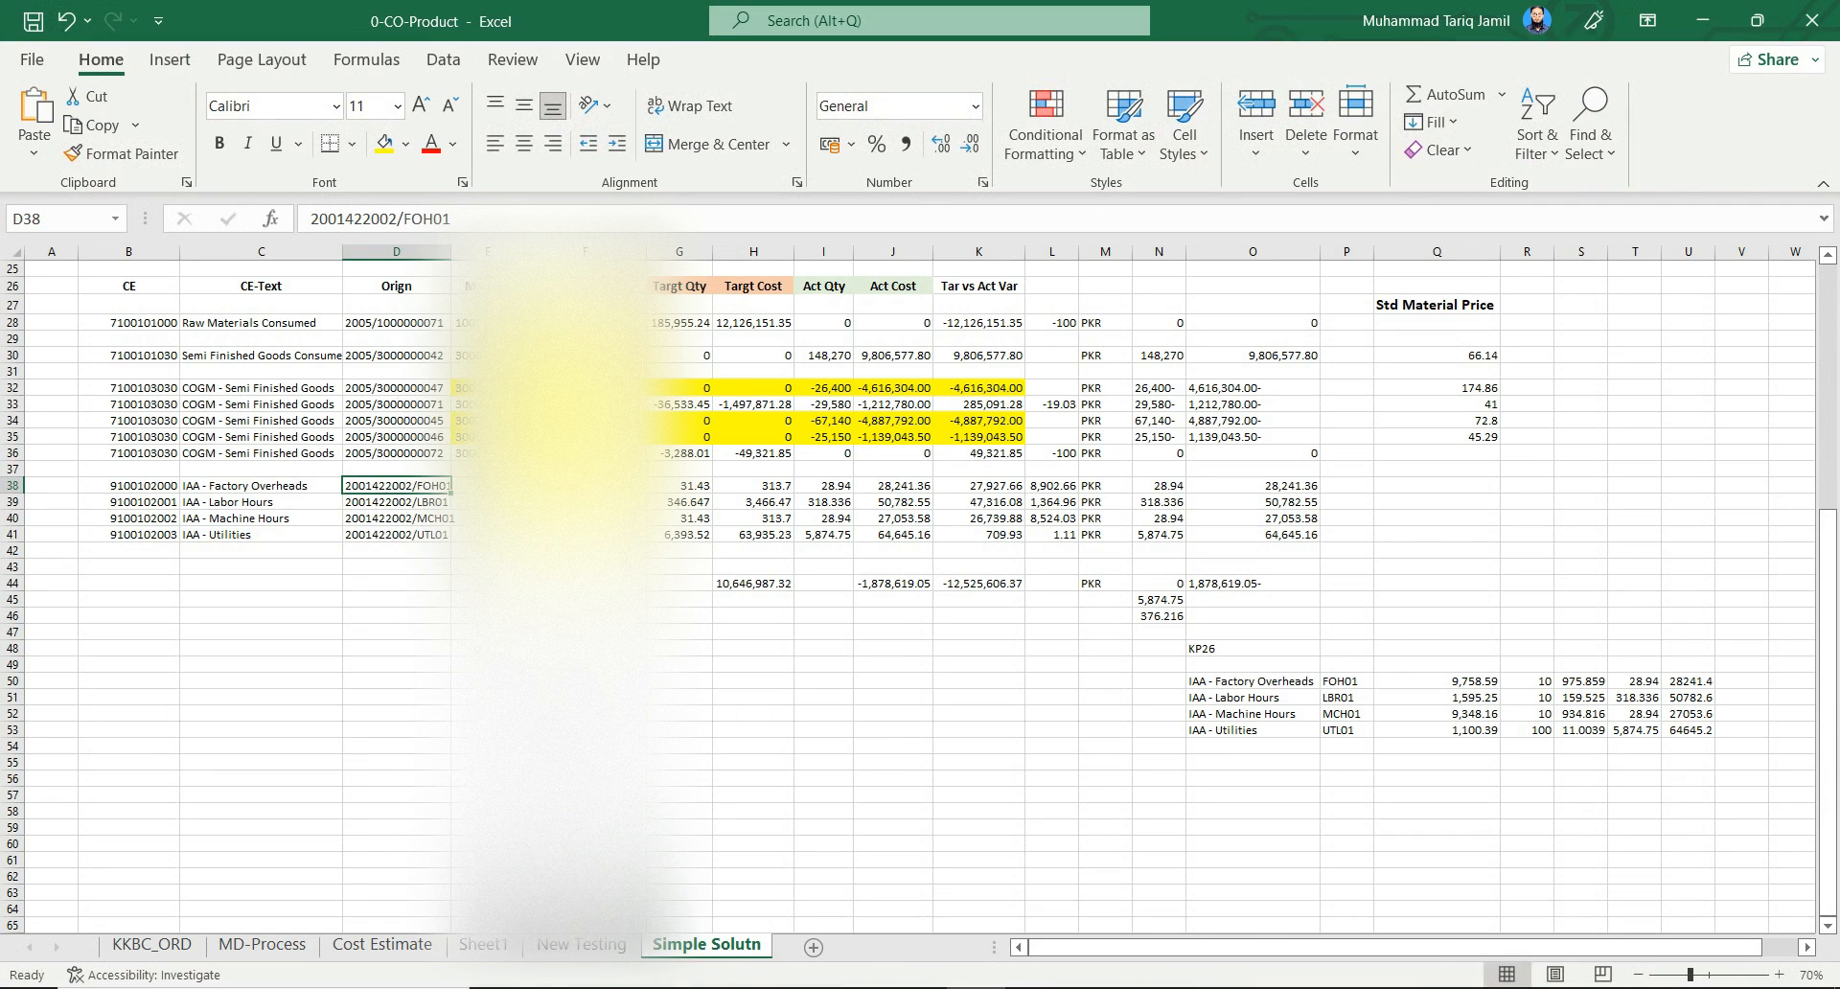
{"action": "key", "text": "alt+Tab"}
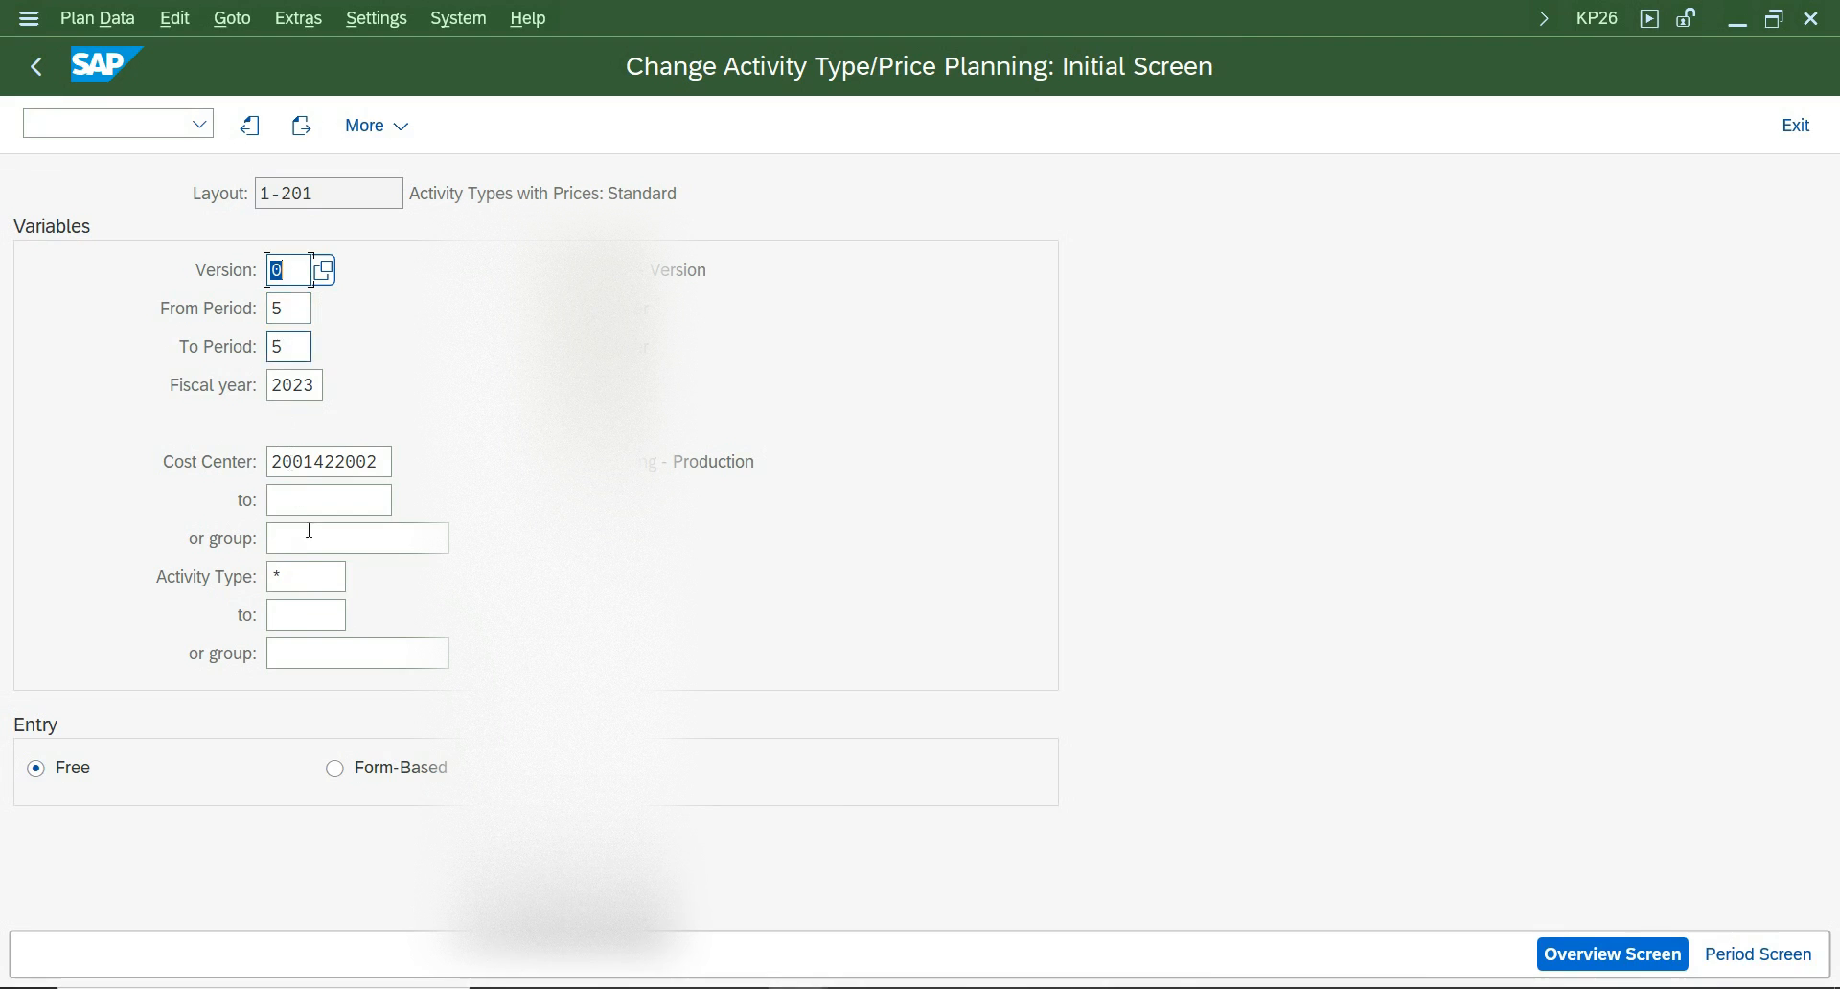
{"action": "left_click", "coordinate": [1591, 953]}
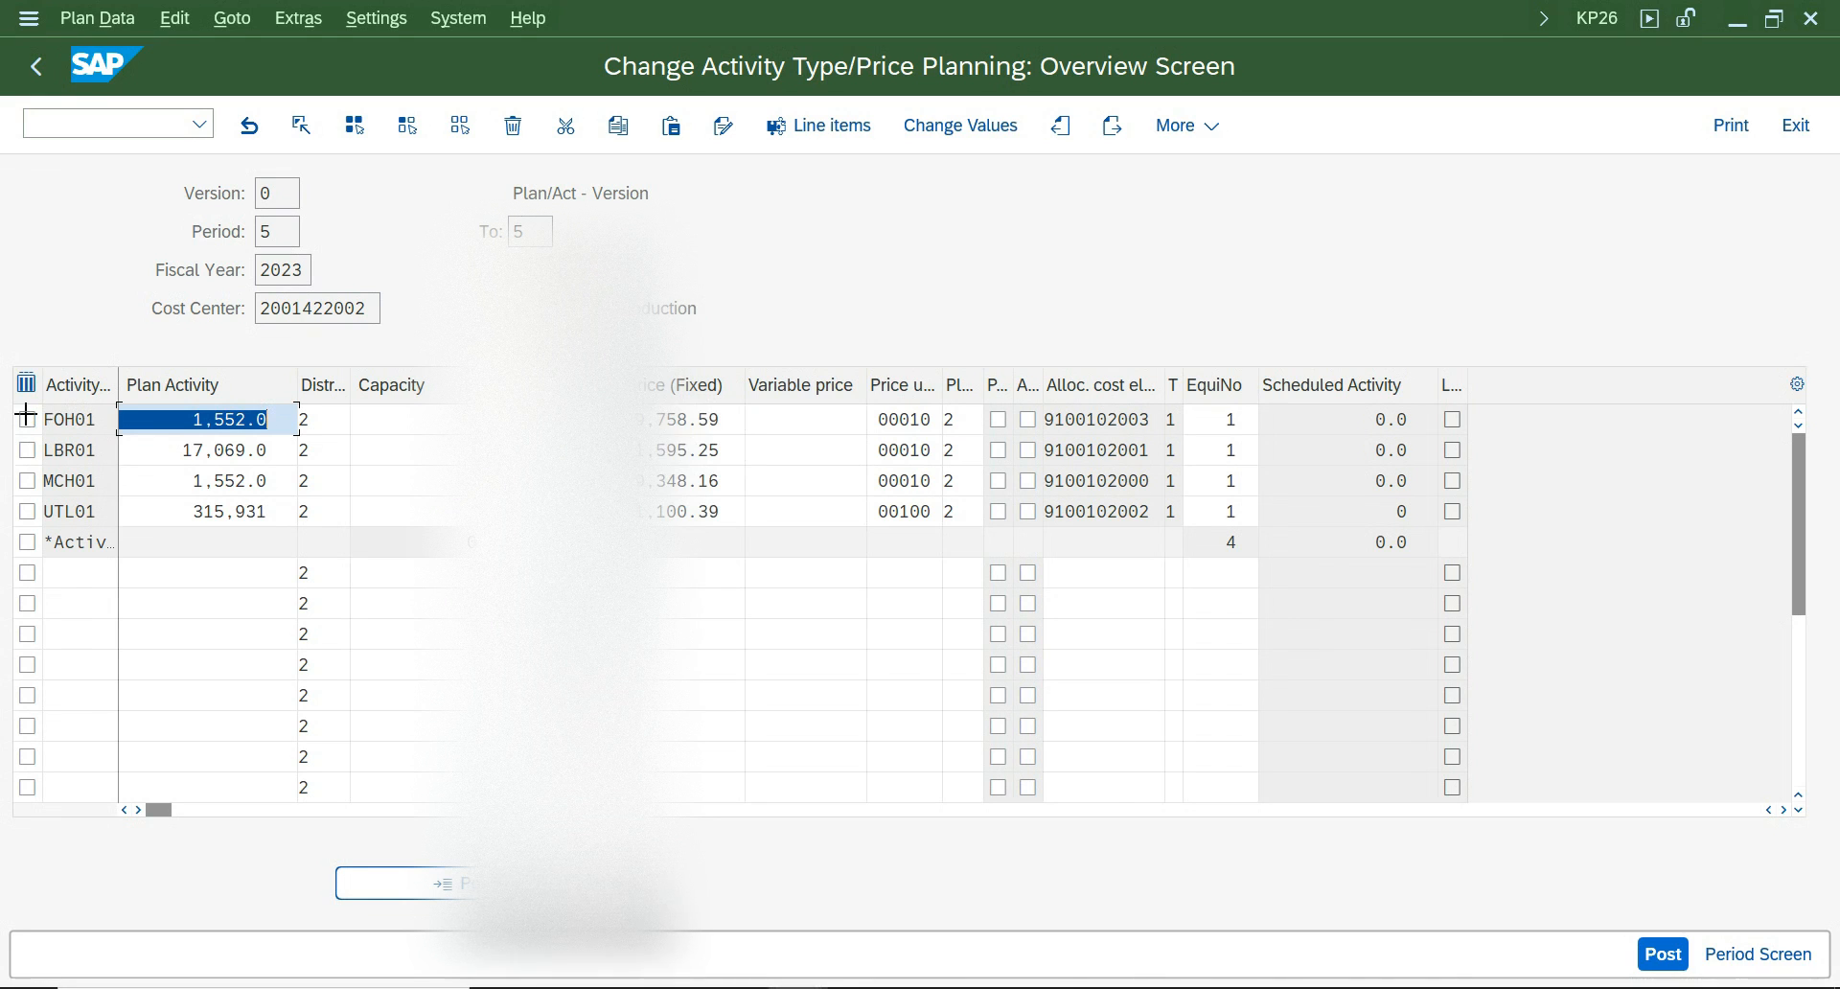
Copy the FOH01, LBR01, MCH01 and UTL01 rows up to the fixed price from the planning overview, and switch to Excel
{"action": "left_click_drag", "start_coordinate": [745, 536], "coordinate": [730, 519]}
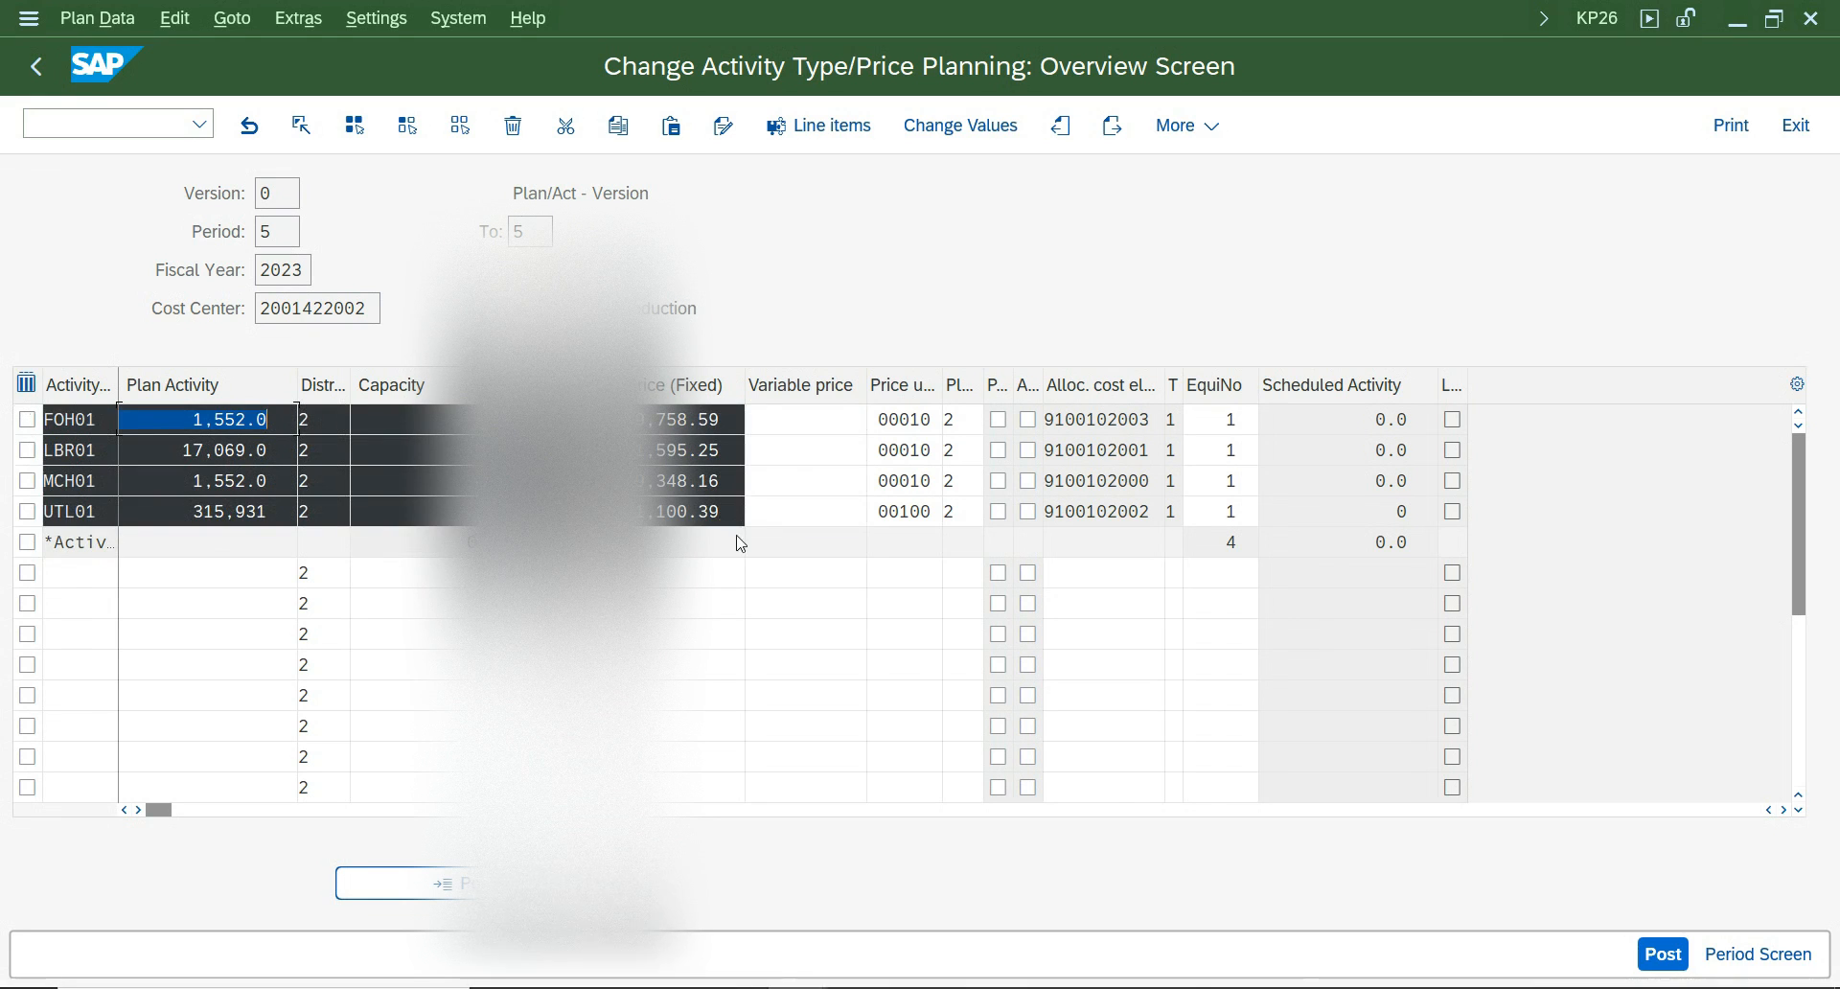
{"action": "left_click", "coordinate": [976, 988]}
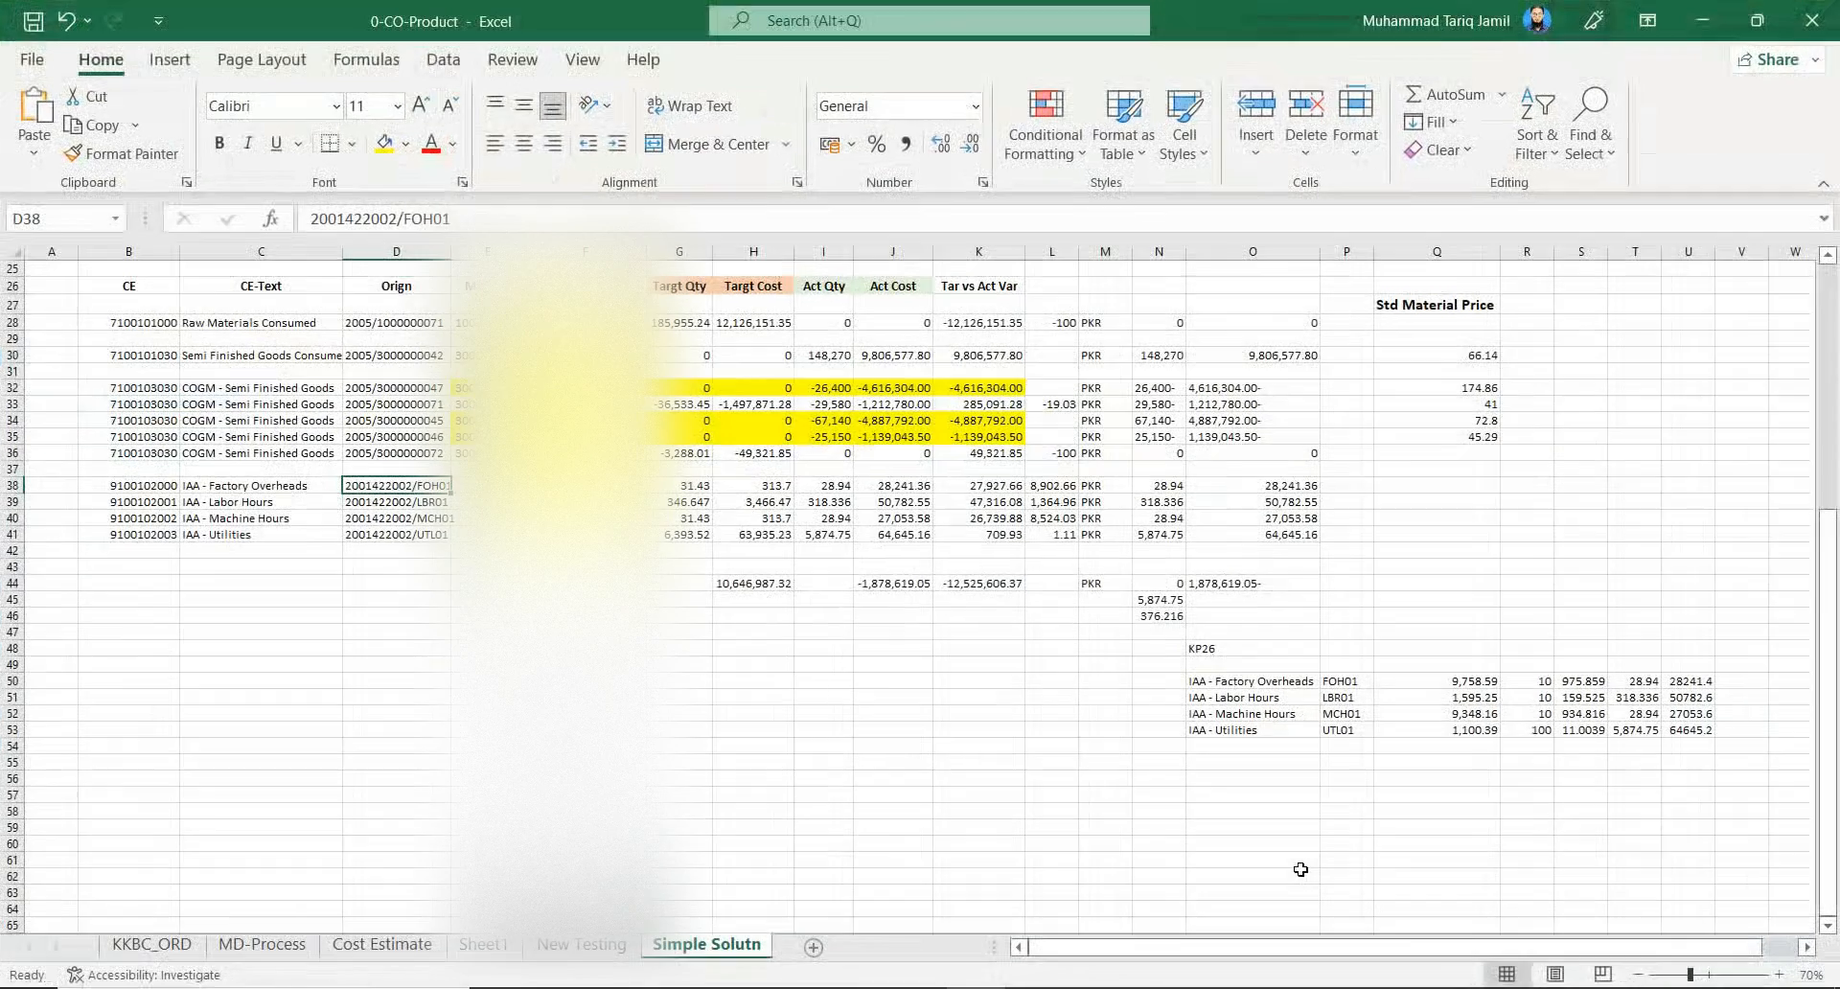
Try pasting the copied activity rows at Q60, and undo the paste
{"action": "left_click", "coordinate": [1408, 843]}
{"action": "key", "text": "ctrl+v"}
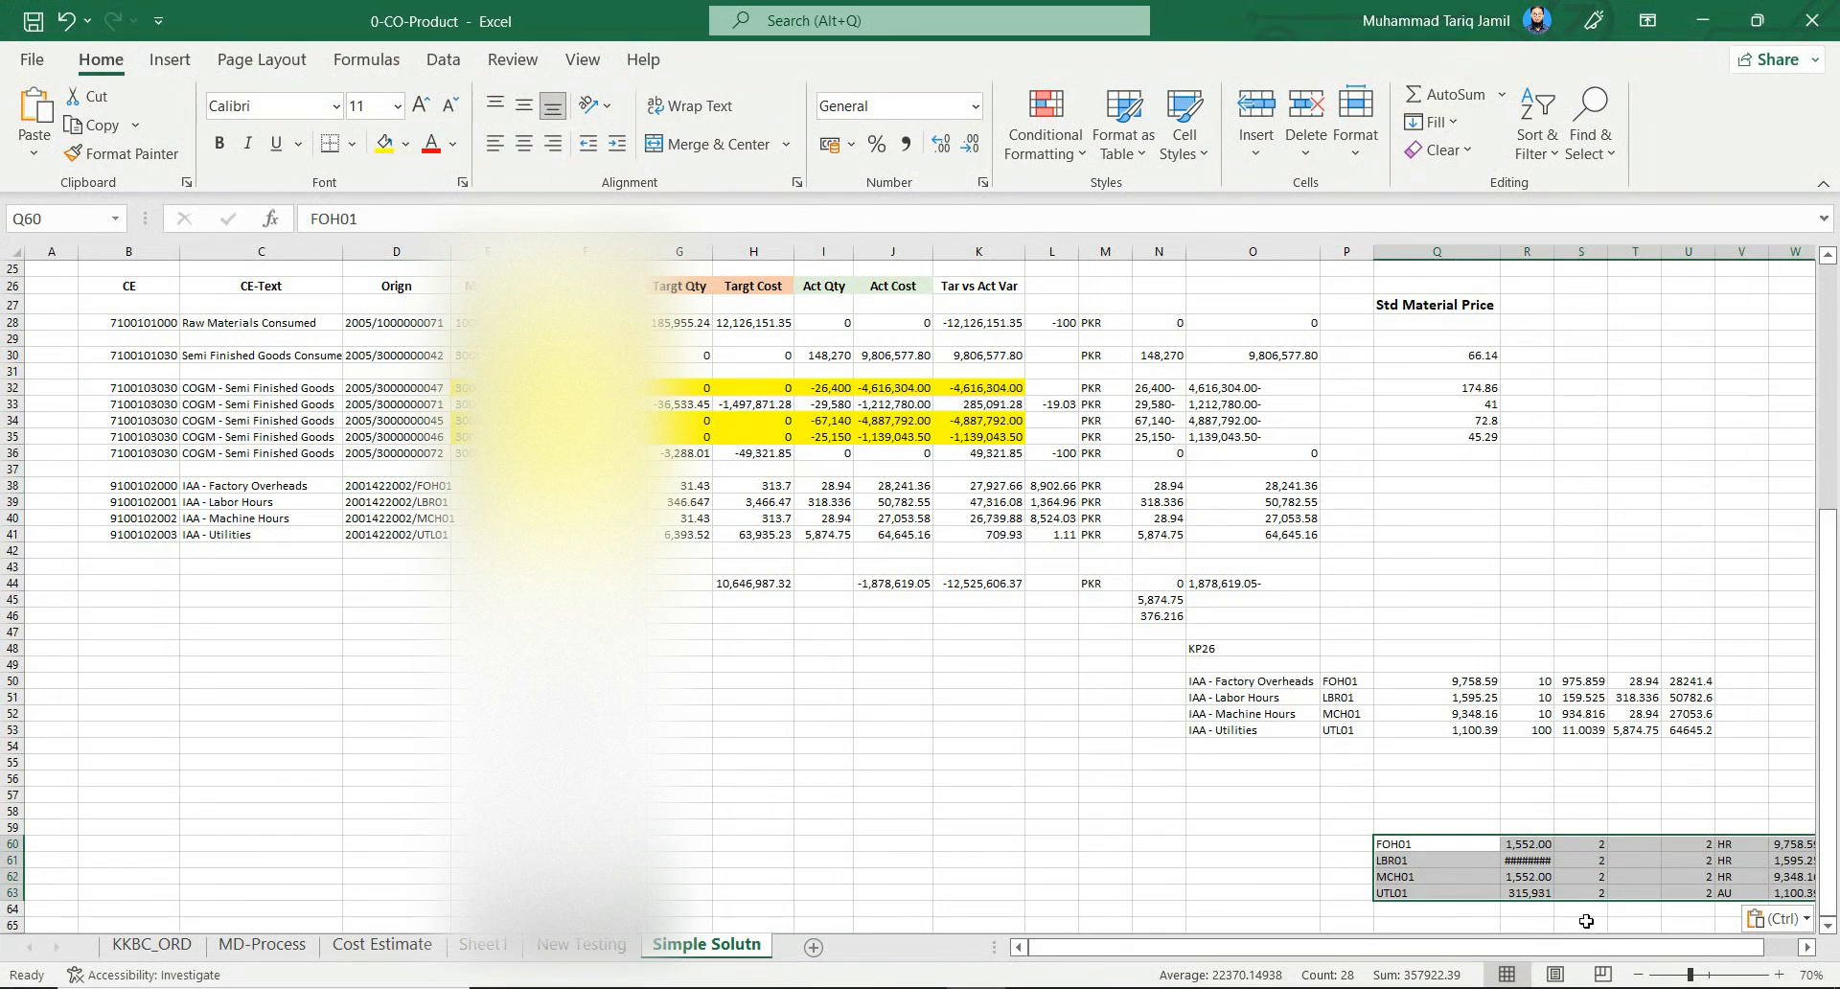
{"action": "left_click", "coordinate": [1286, 843]}
{"action": "key", "text": "ctrl+z"}
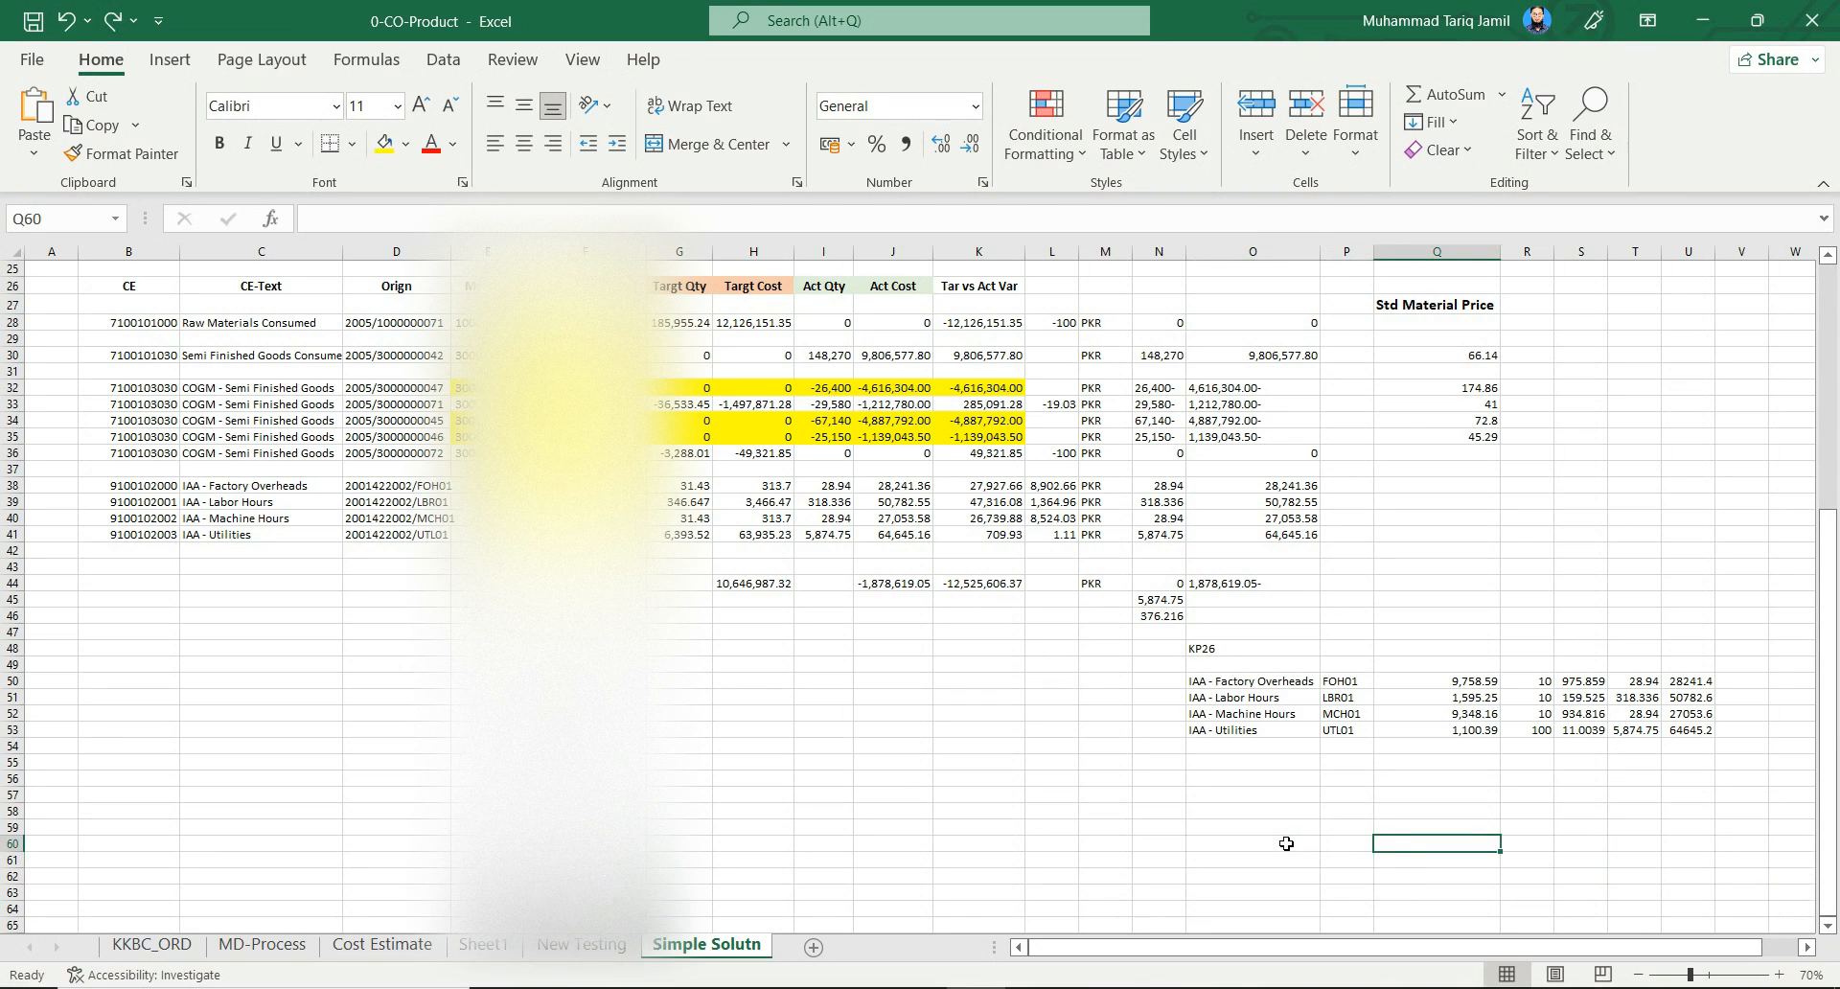
Paste the copied activity rows with P59 as the first cell
{"action": "left_click", "coordinate": [1361, 830]}
{"action": "type", "text": "FOH01\t1,552.00\t2\t\t2\tHR\t9,758.59 LBR01\t17,069.00\t2\t\t2\tHR\t1,595.25 MCH01\t1,552.00\t2\t\t2\tHR\t9,348.16 UTL01\t315,931\t2\t\t2\tAU\t1,100.39"}
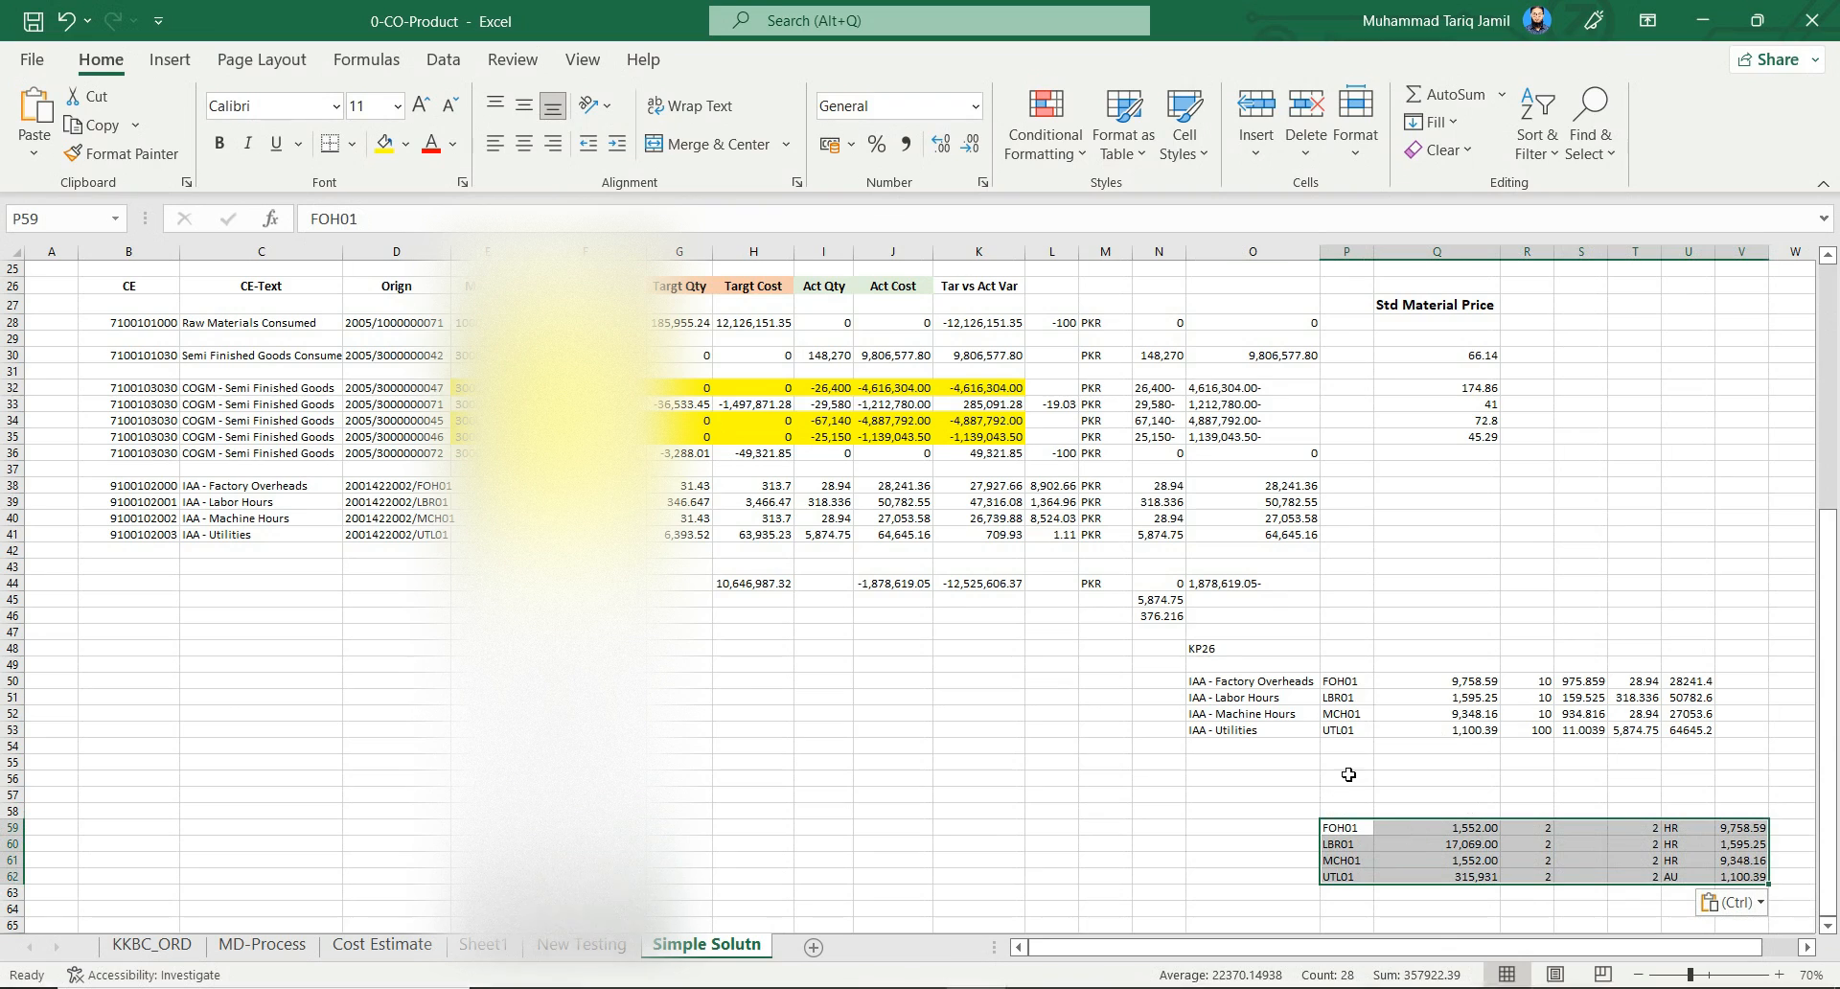
{"action": "left_click", "coordinate": [1469, 826]}
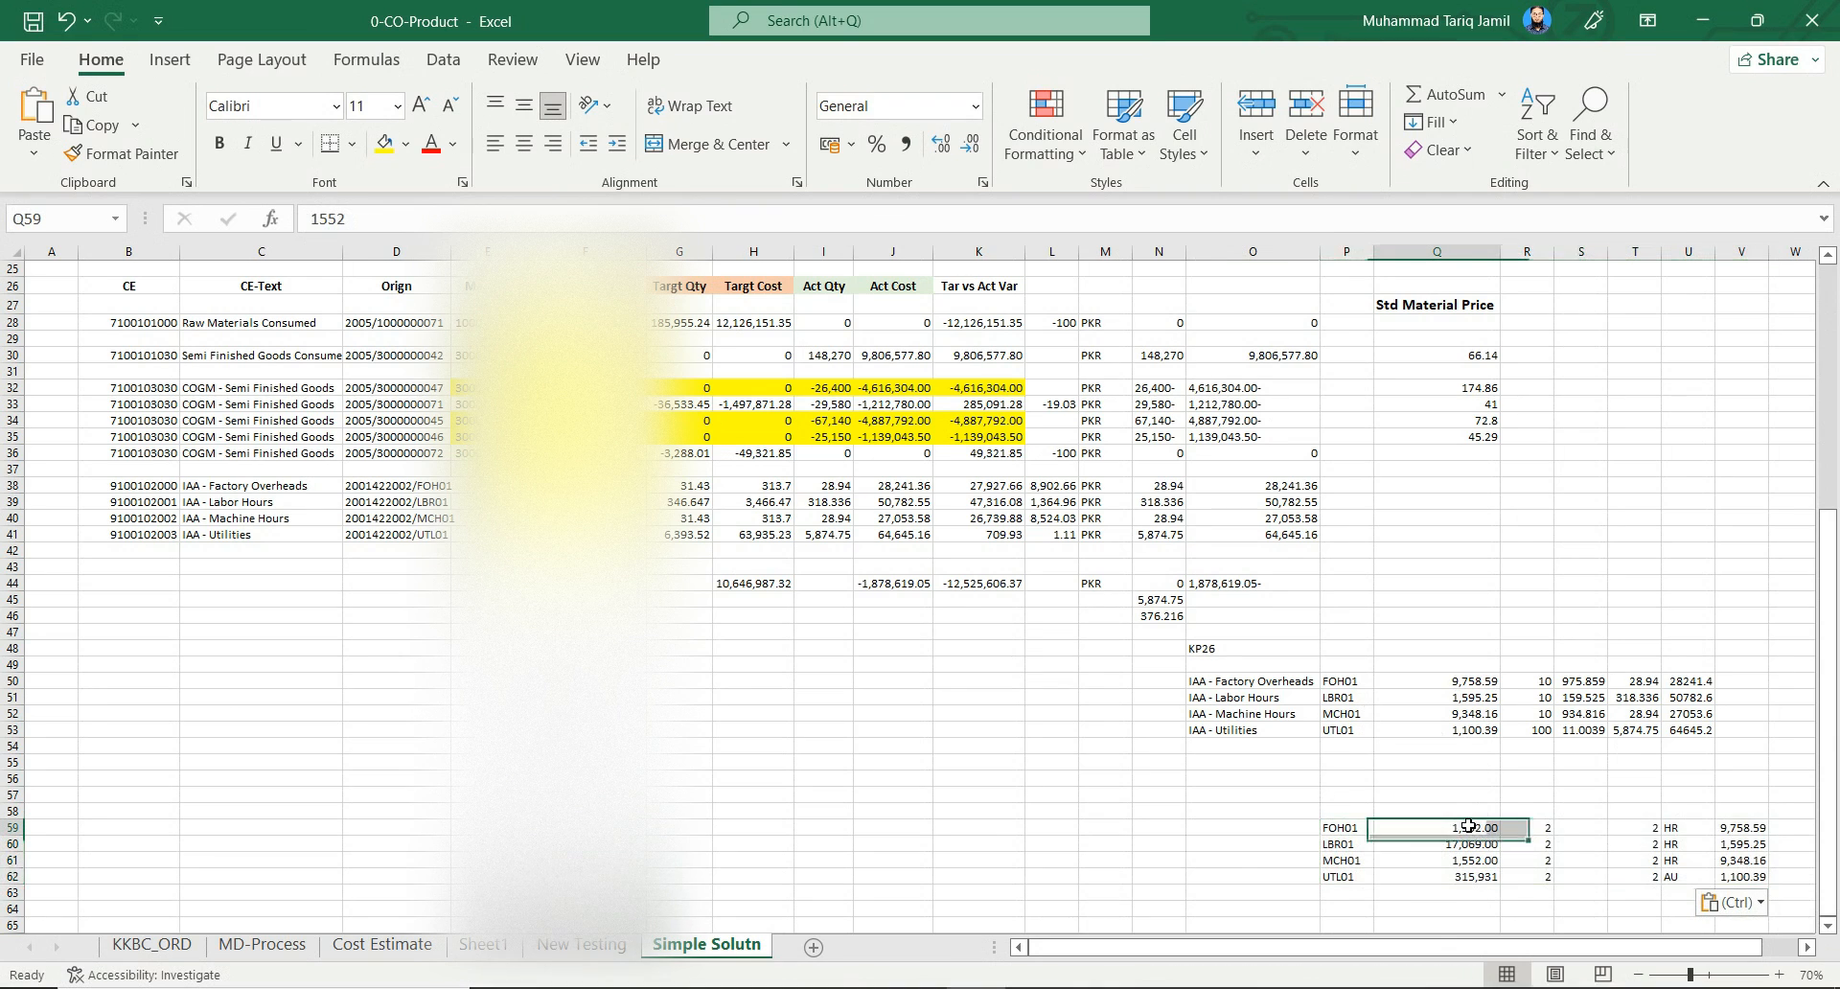
Move the fixed prices from V59:V62 to Q59:Q62, and clear the leftover values in columns R to U beside them
{"action": "left_click", "coordinate": [1731, 826]}
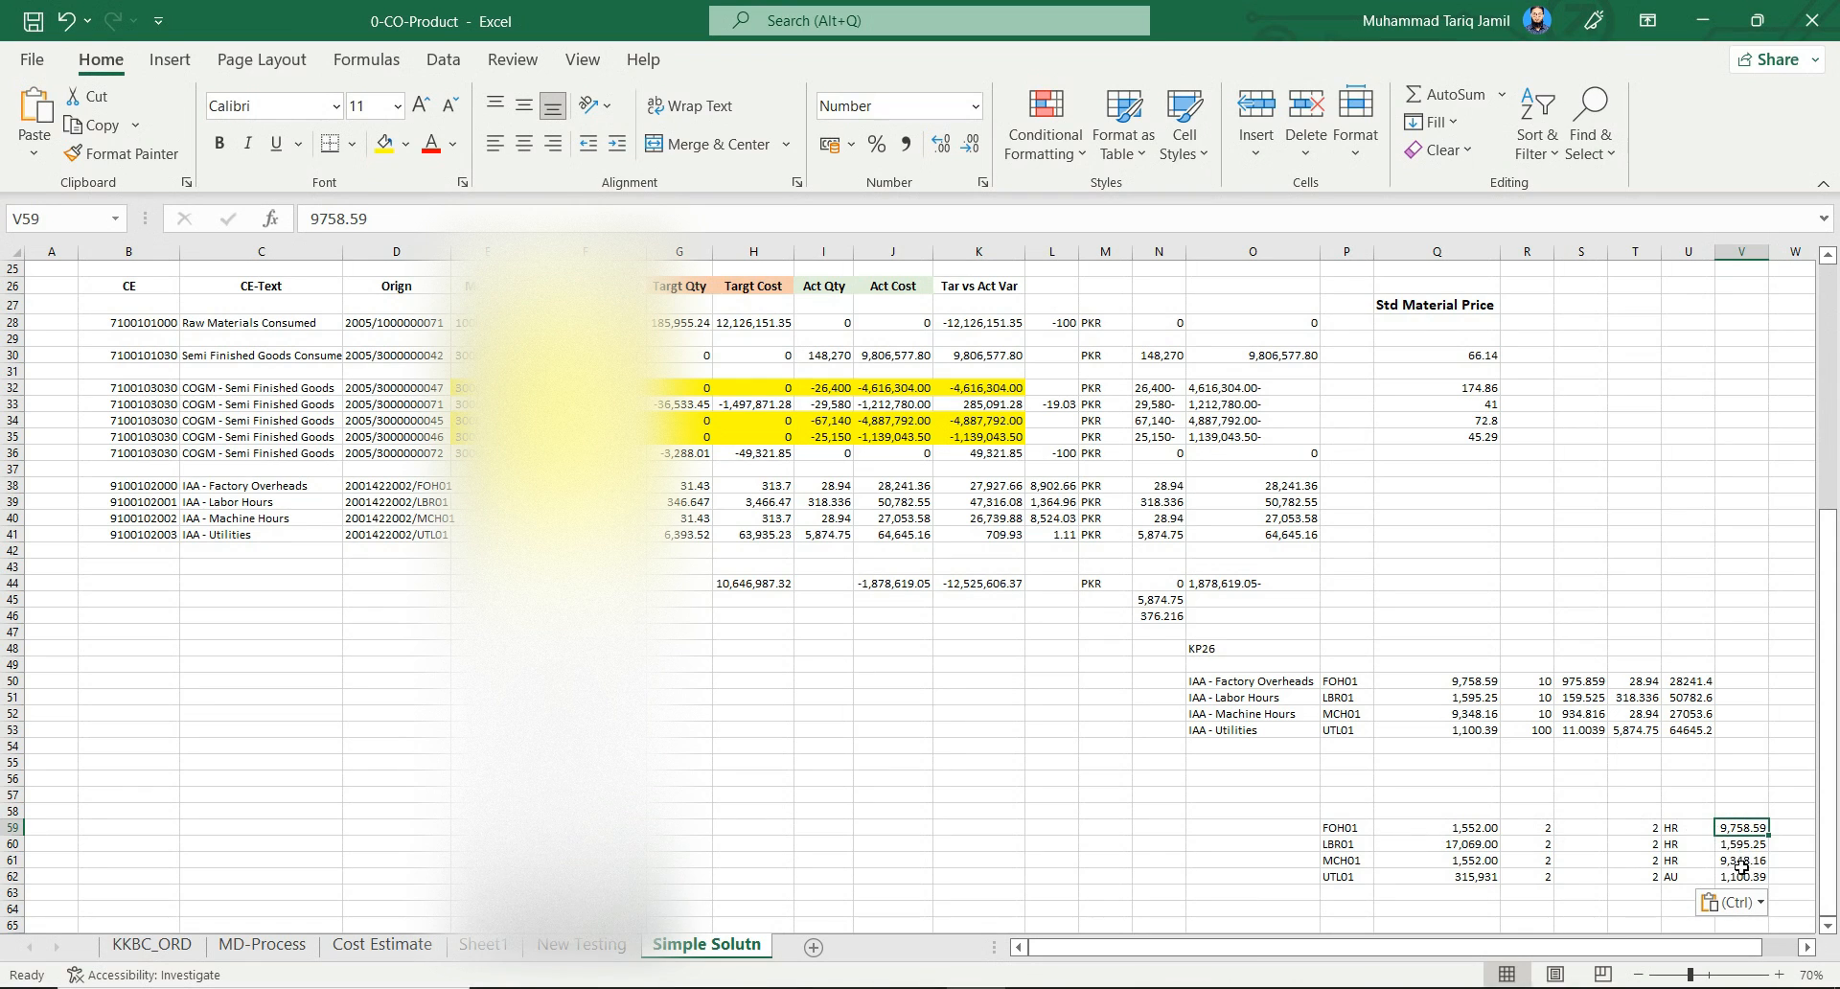
{"action": "left_click_drag", "start_coordinate": [1741, 868], "coordinate": [1741, 877]}
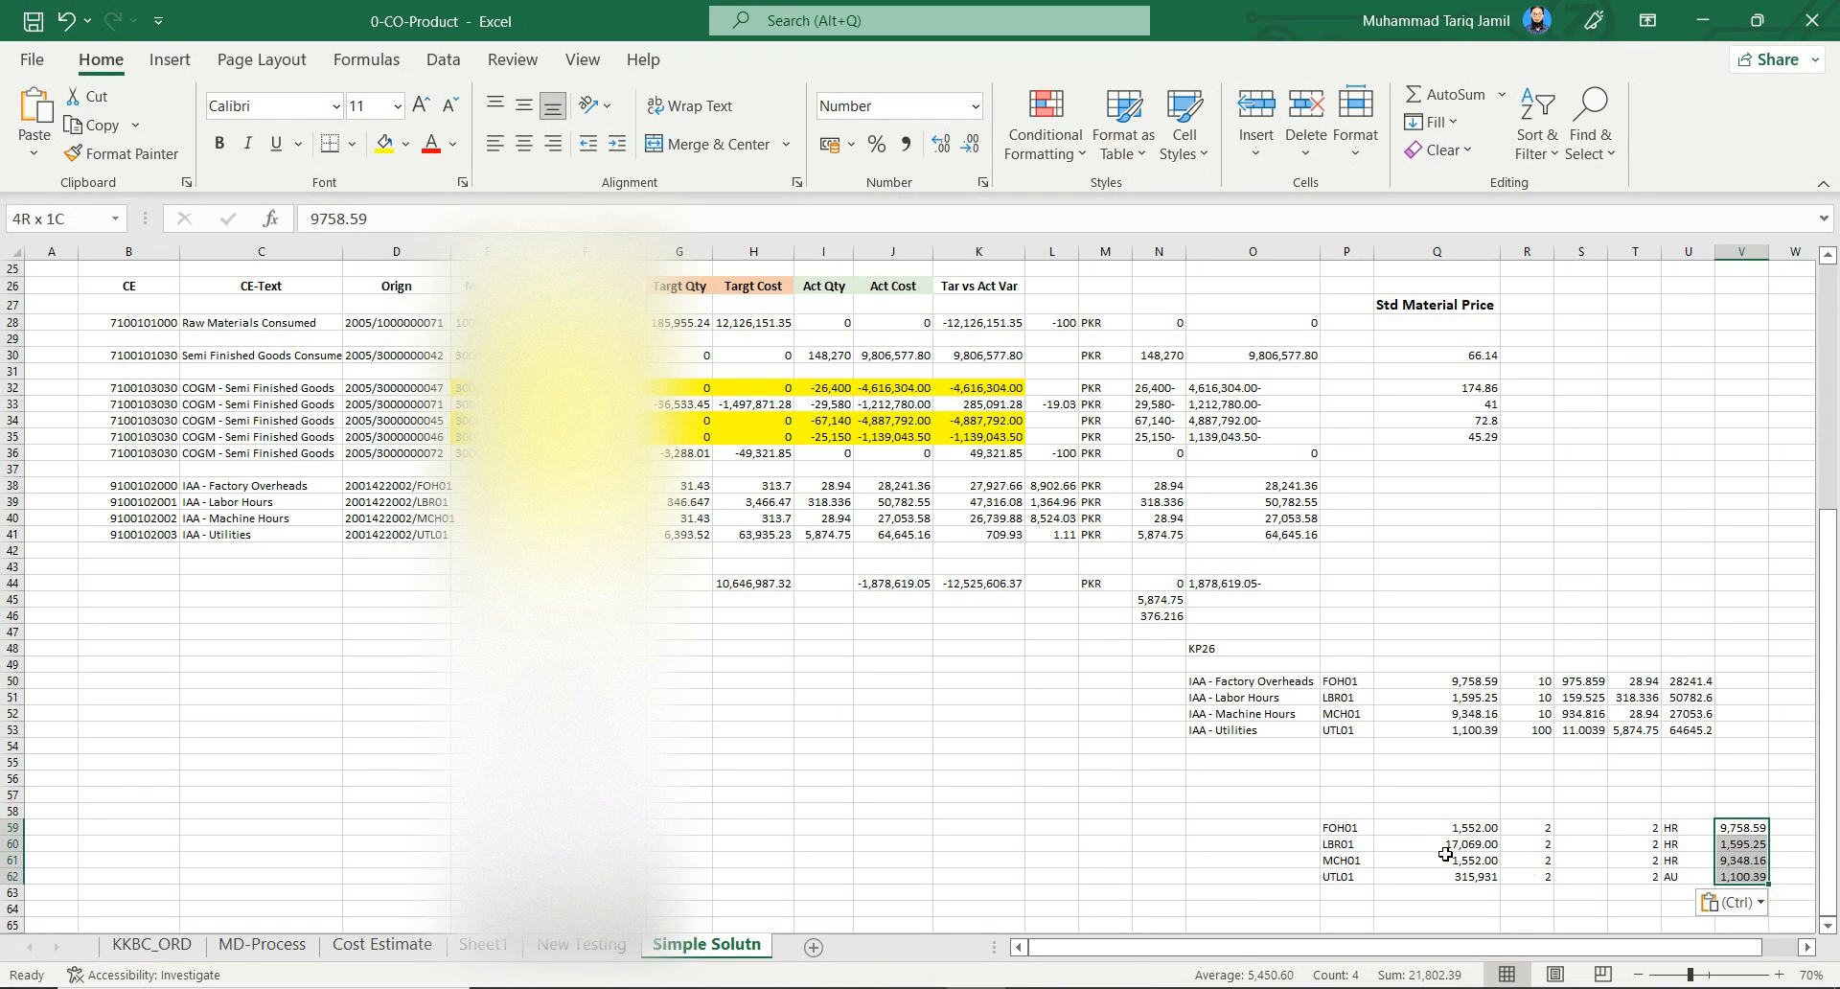
{"action": "key", "text": "ctrl+x"}
{"action": "left_click", "coordinate": [1466, 827]}
{"action": "key", "text": "ctrl+v"}
{"action": "left_click_drag", "start_coordinate": [1534, 827], "coordinate": [1674, 887]}
{"action": "key", "text": "Delete"}
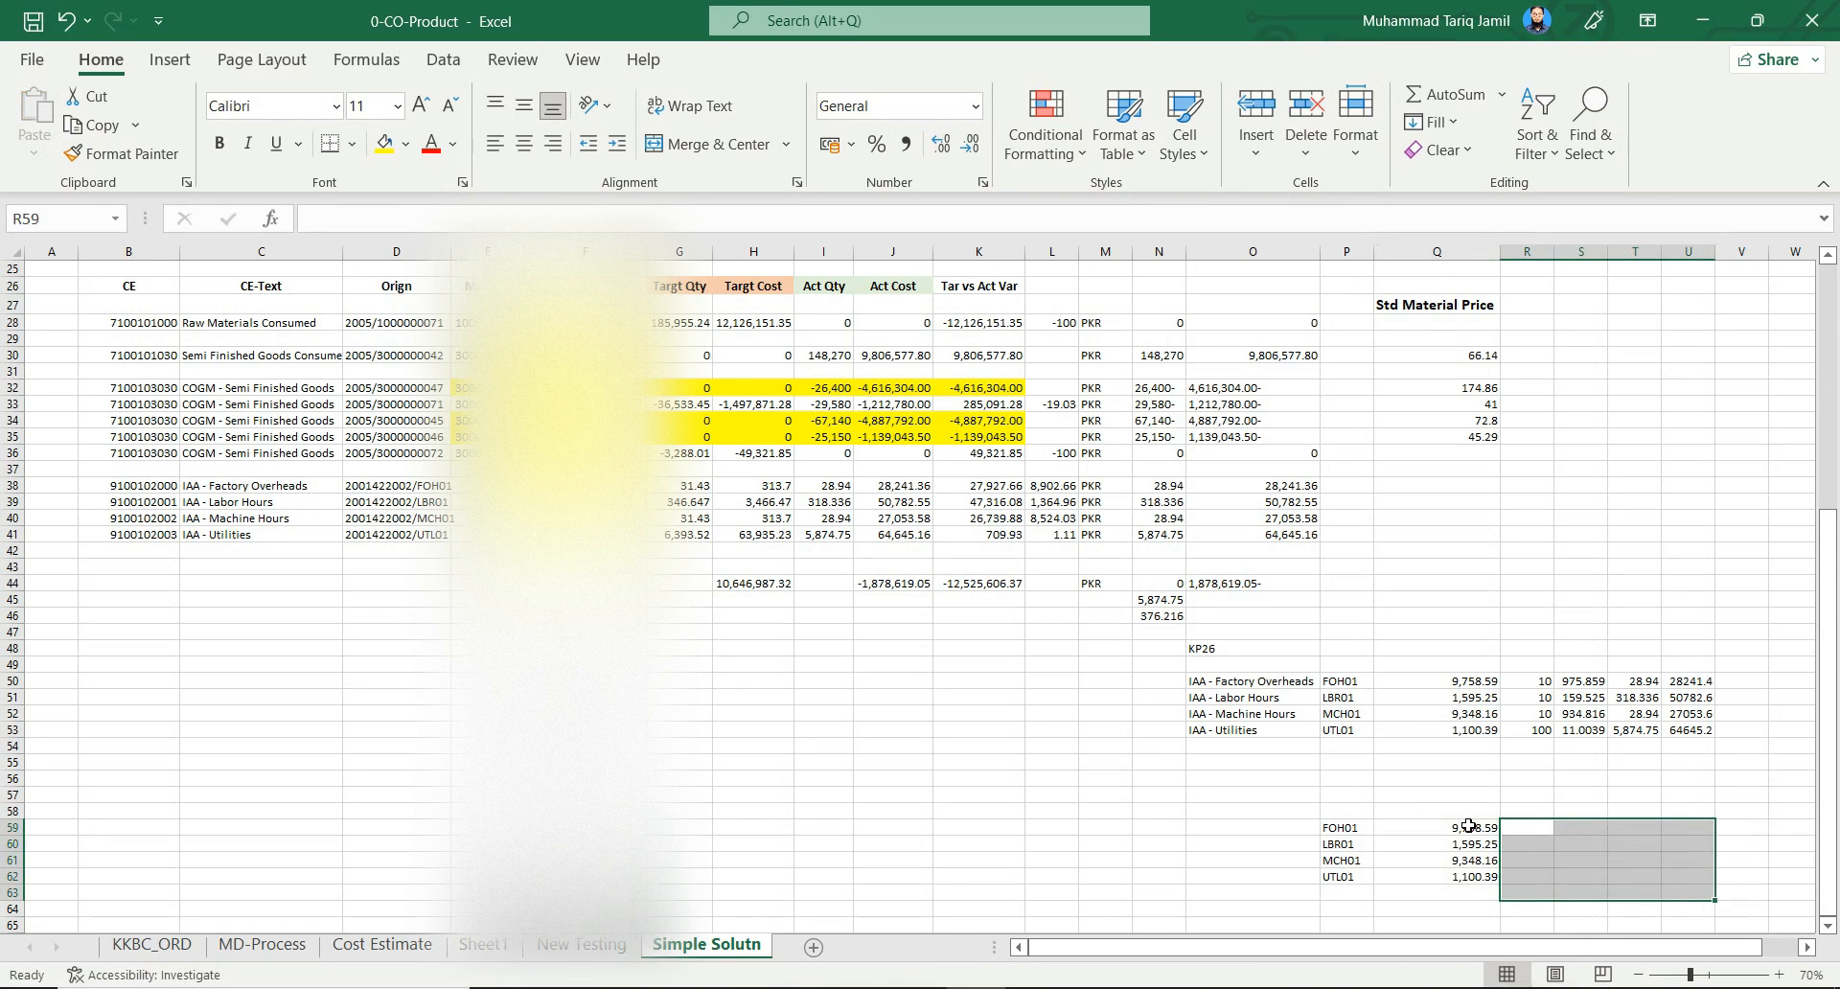
Compare the pasted activity prices in Q59:Q62 with the KP26 prices in Q50:Q53
{"action": "left_click_drag", "start_coordinate": [1365, 828], "coordinate": [1471, 813]}
{"action": "left_click", "coordinate": [1487, 683]}
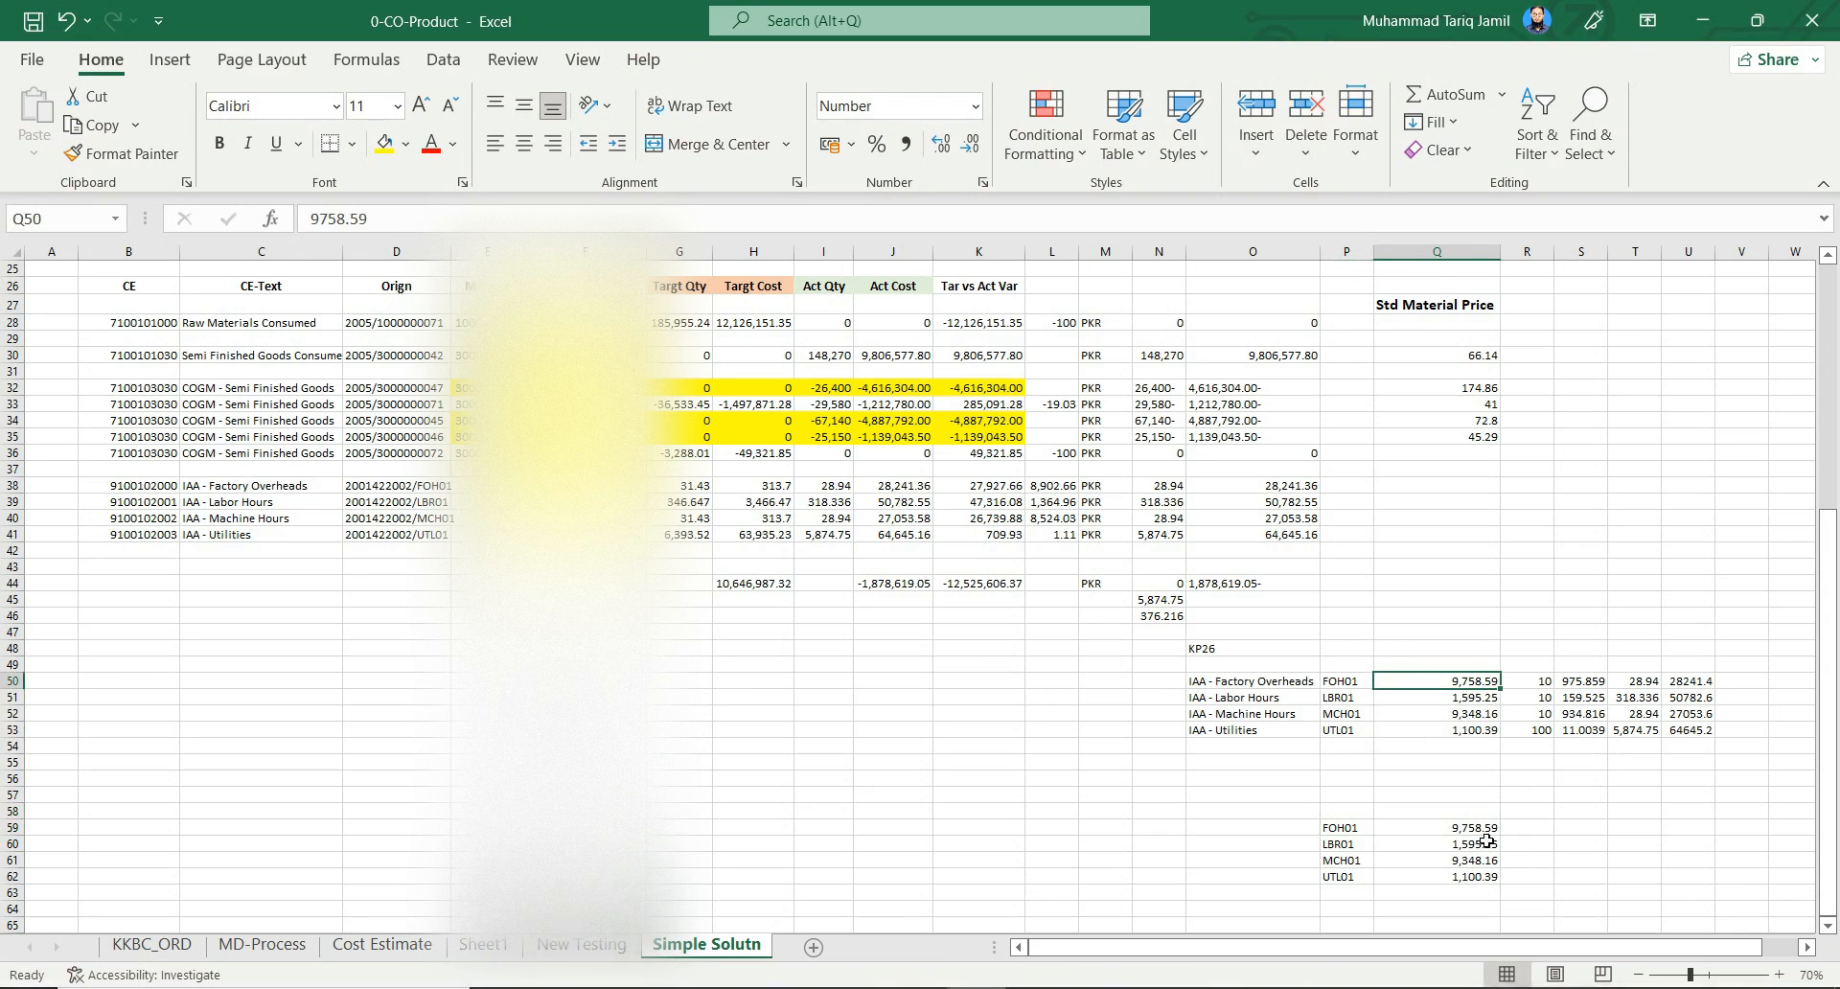
{"action": "left_click", "coordinate": [1486, 841]}
{"action": "left_click", "coordinate": [1486, 862]}
{"action": "left_click", "coordinate": [1487, 888]}
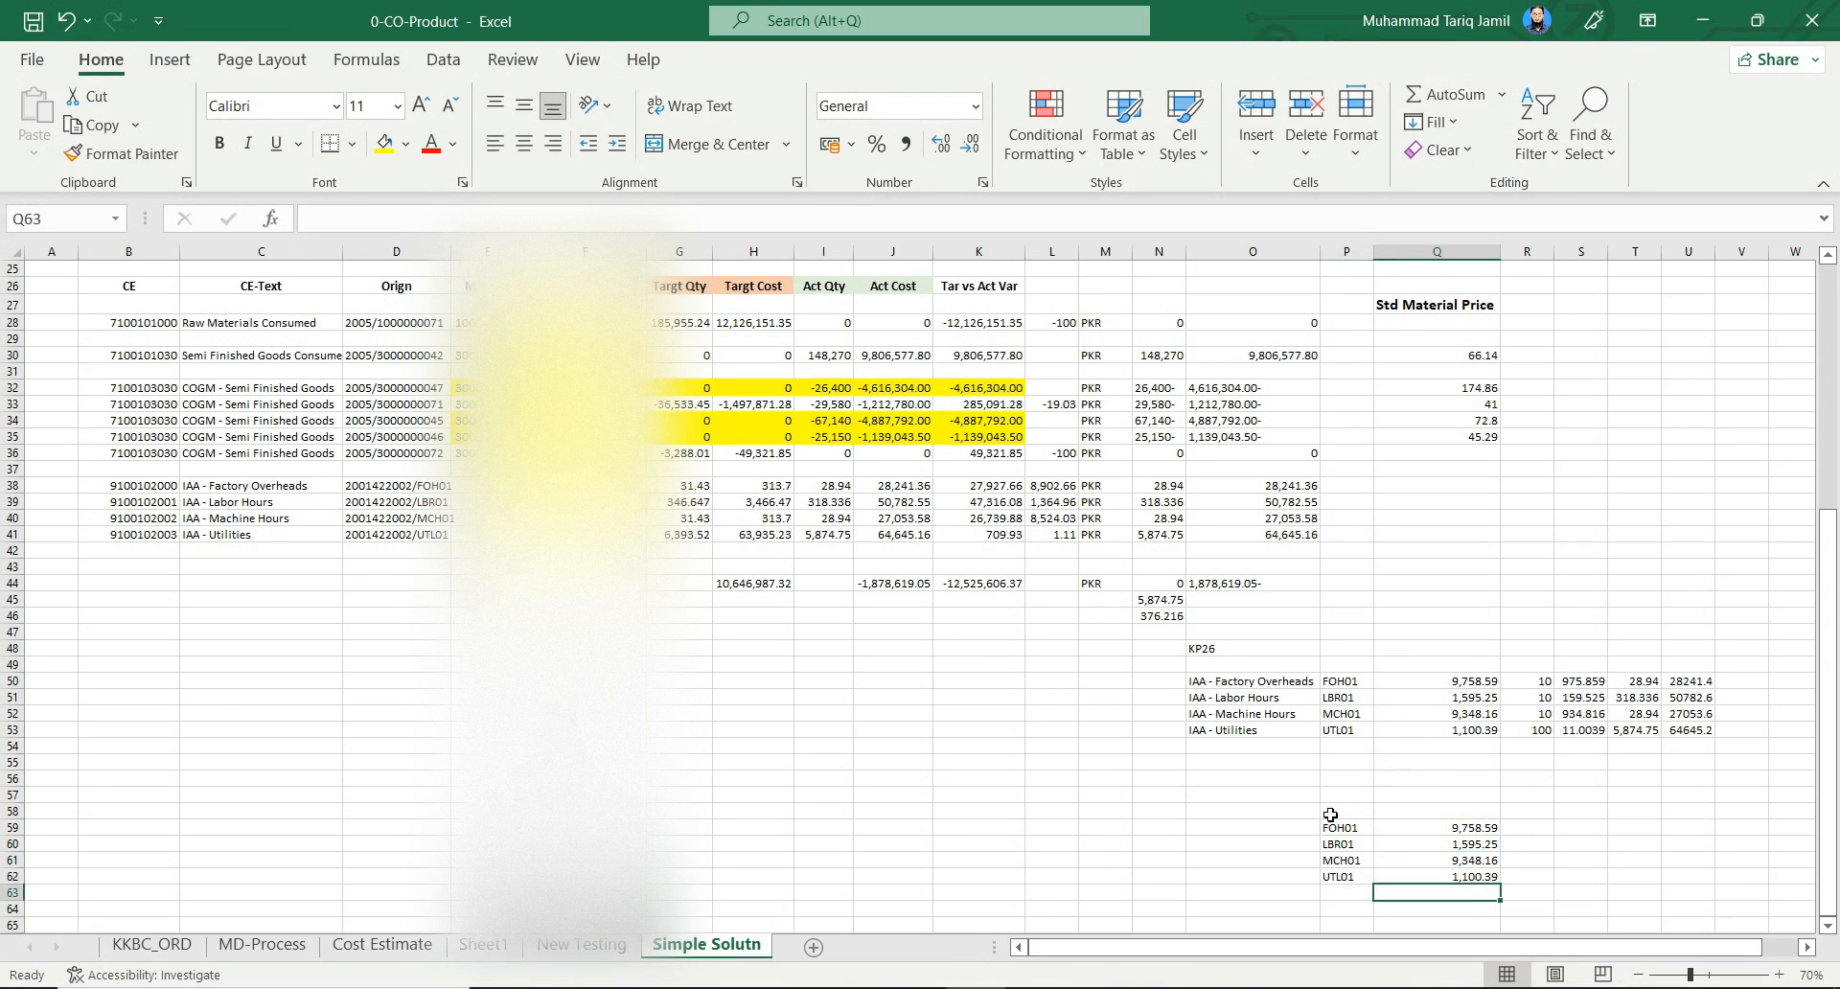
{"action": "left_click_drag", "start_coordinate": [1333, 826], "coordinate": [1491, 877]}
{"action": "left_click", "coordinate": [1486, 778]}
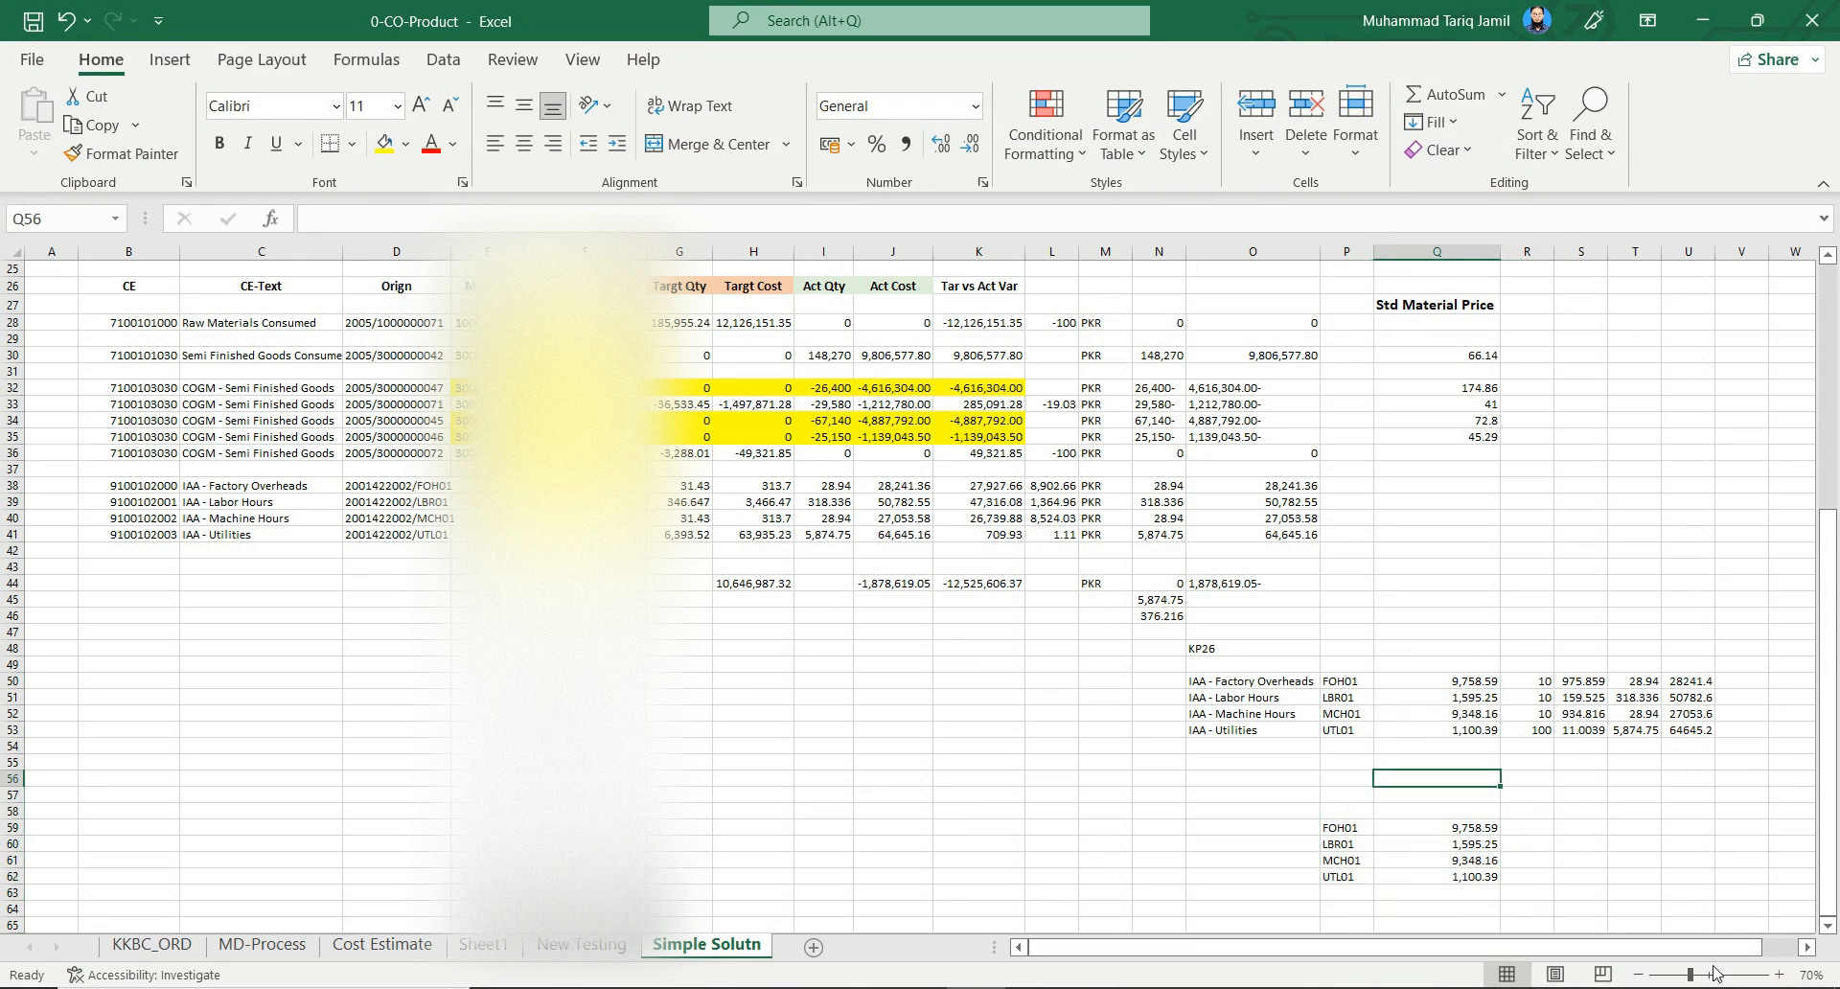
Check the price units in the SAP planning overview, return to Excel, and inspect the units in column R and the rate formula in S50
{"action": "scroll", "coordinate": [1716, 974], "scroll_direction": "right", "scroll_amount": 1}
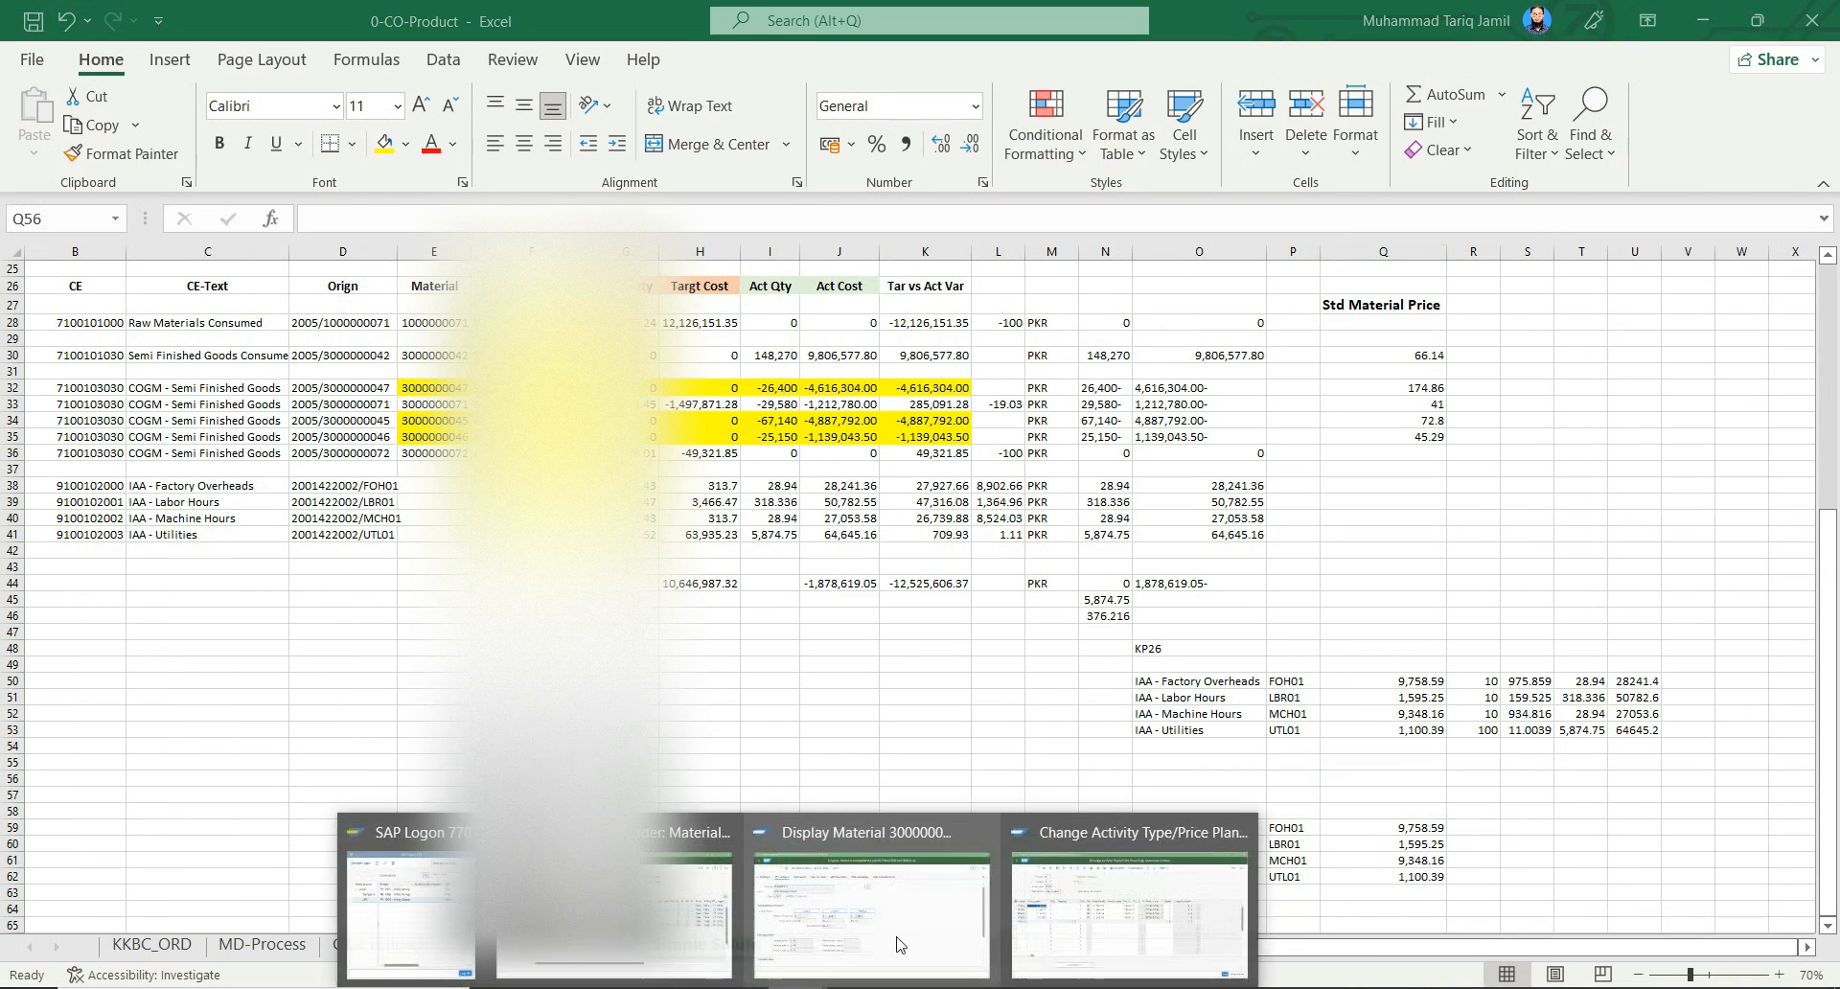
{"action": "left_click", "coordinate": [1137, 911]}
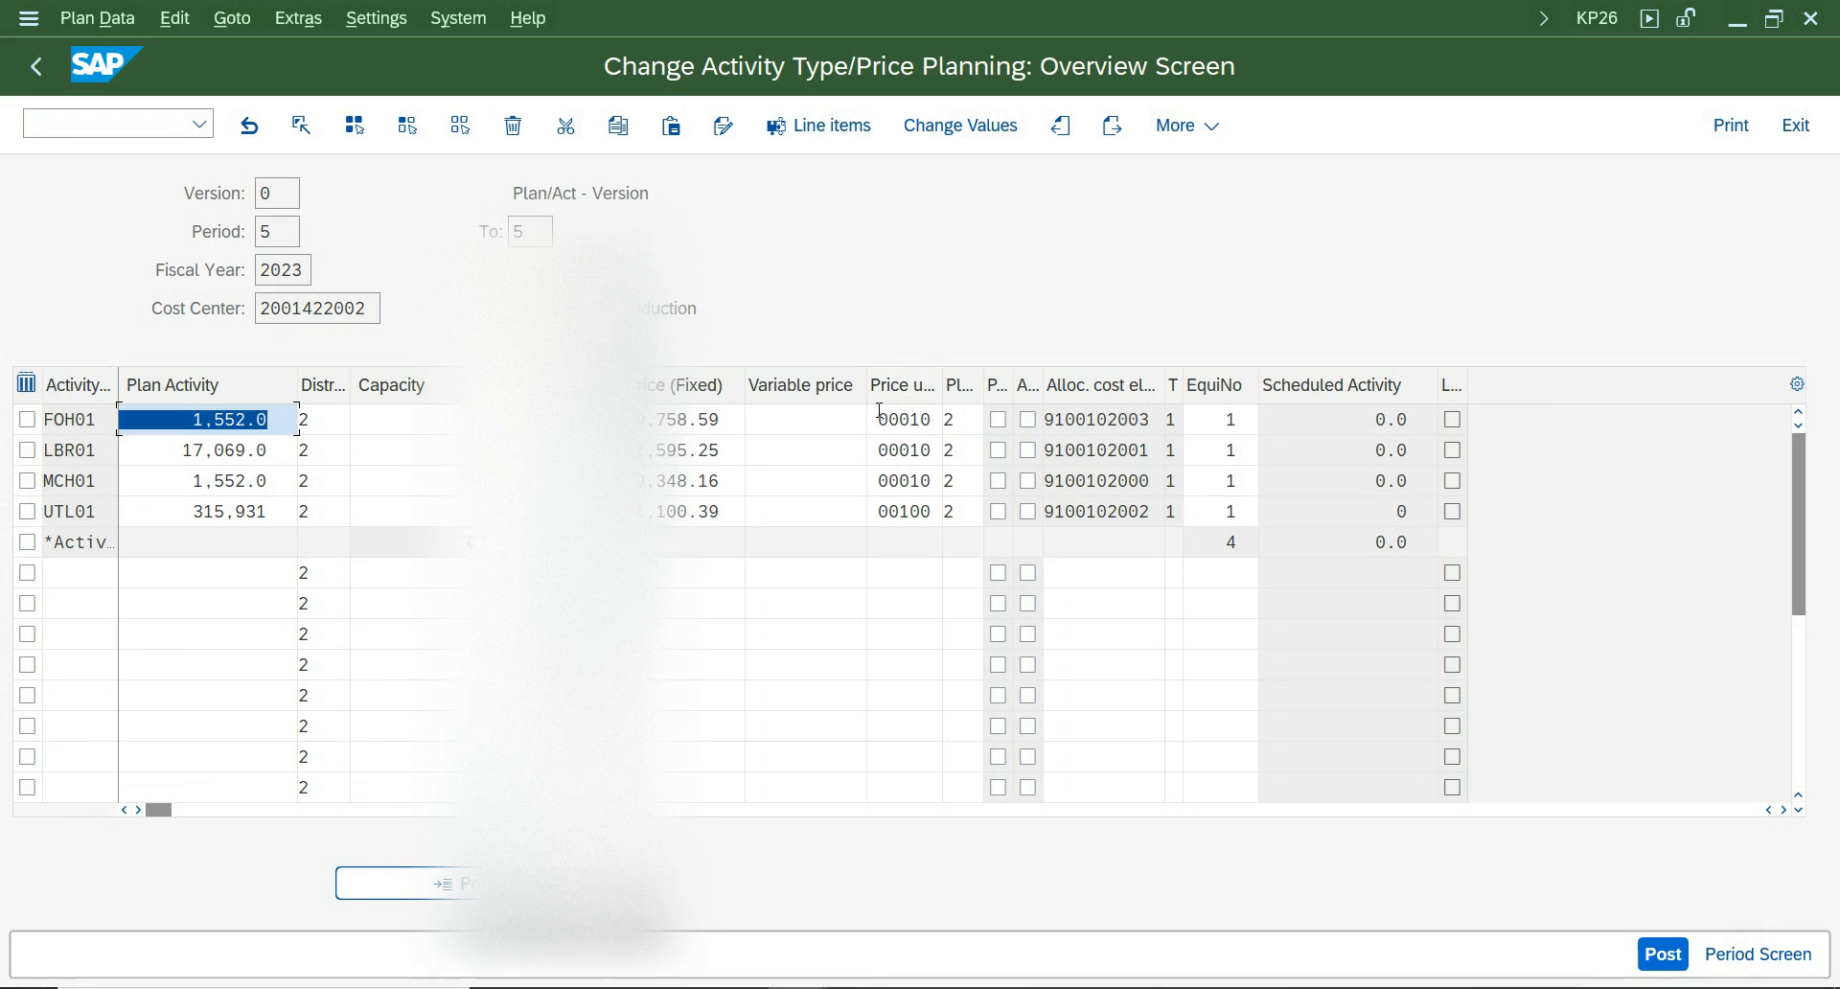
{"action": "left_click", "coordinate": [1002, 987]}
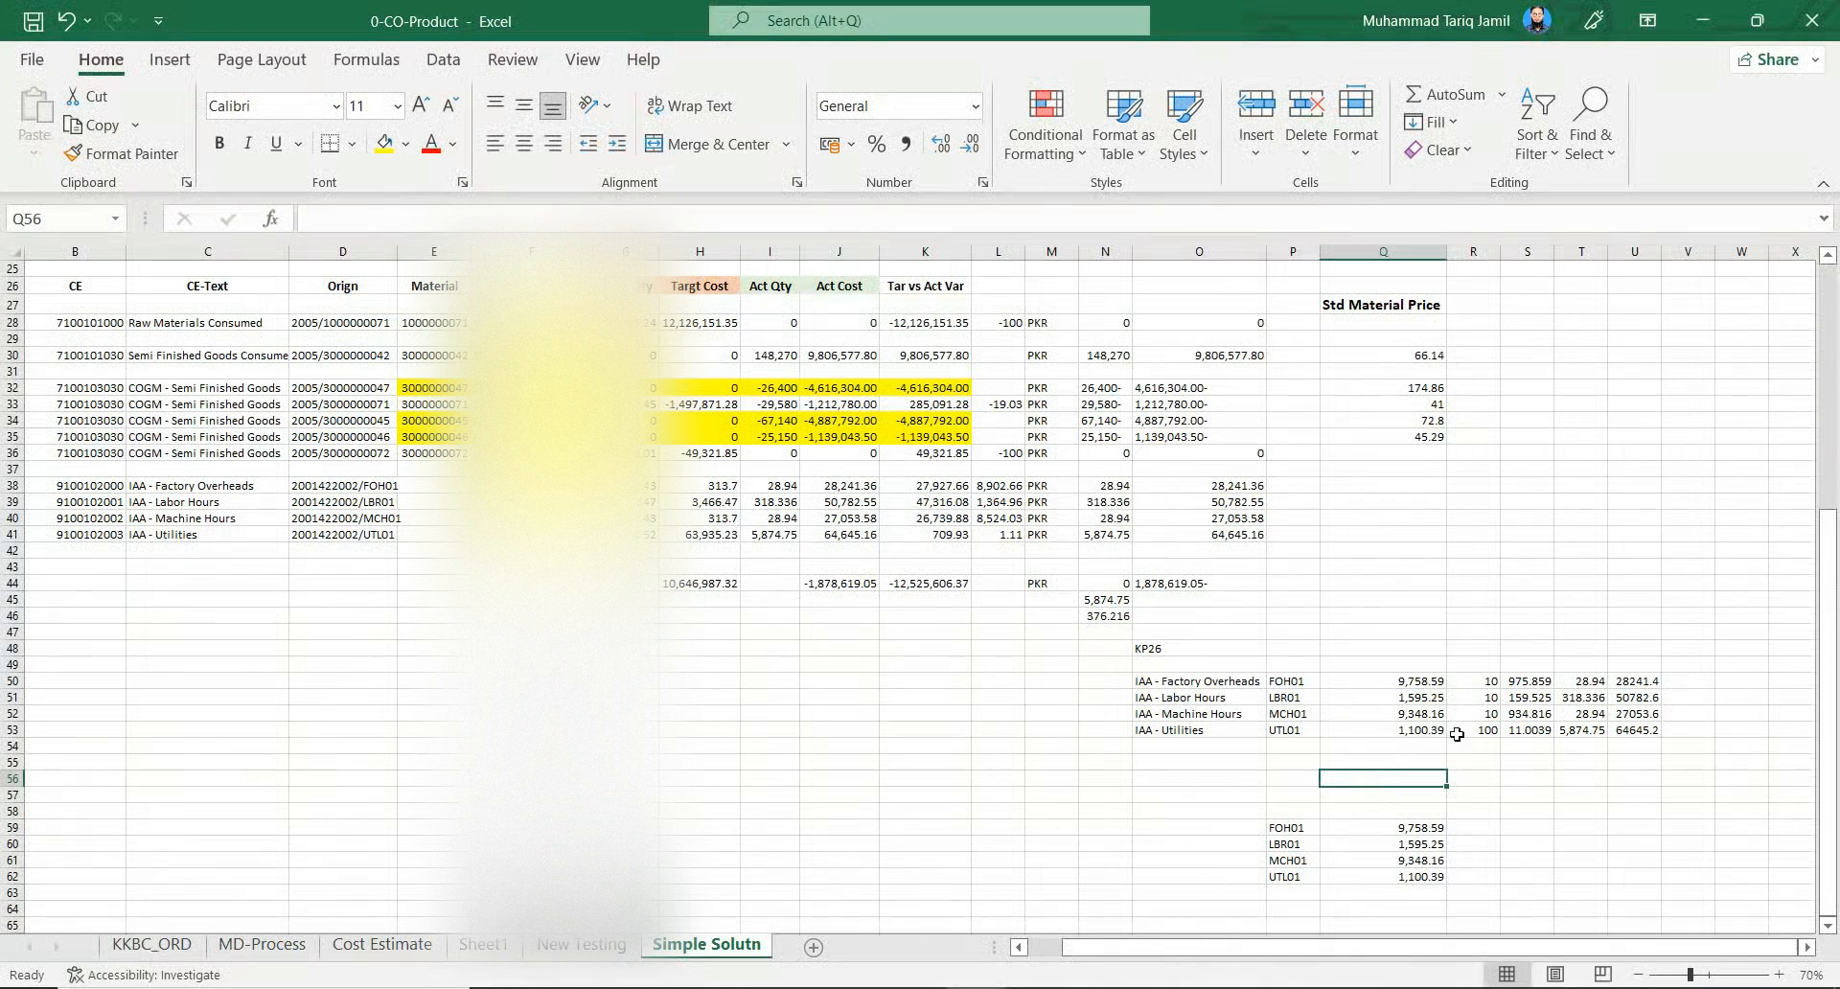
{"action": "left_click_drag", "start_coordinate": [1475, 683], "coordinate": [1477, 701]}
{"action": "left_click", "coordinate": [1529, 682]}
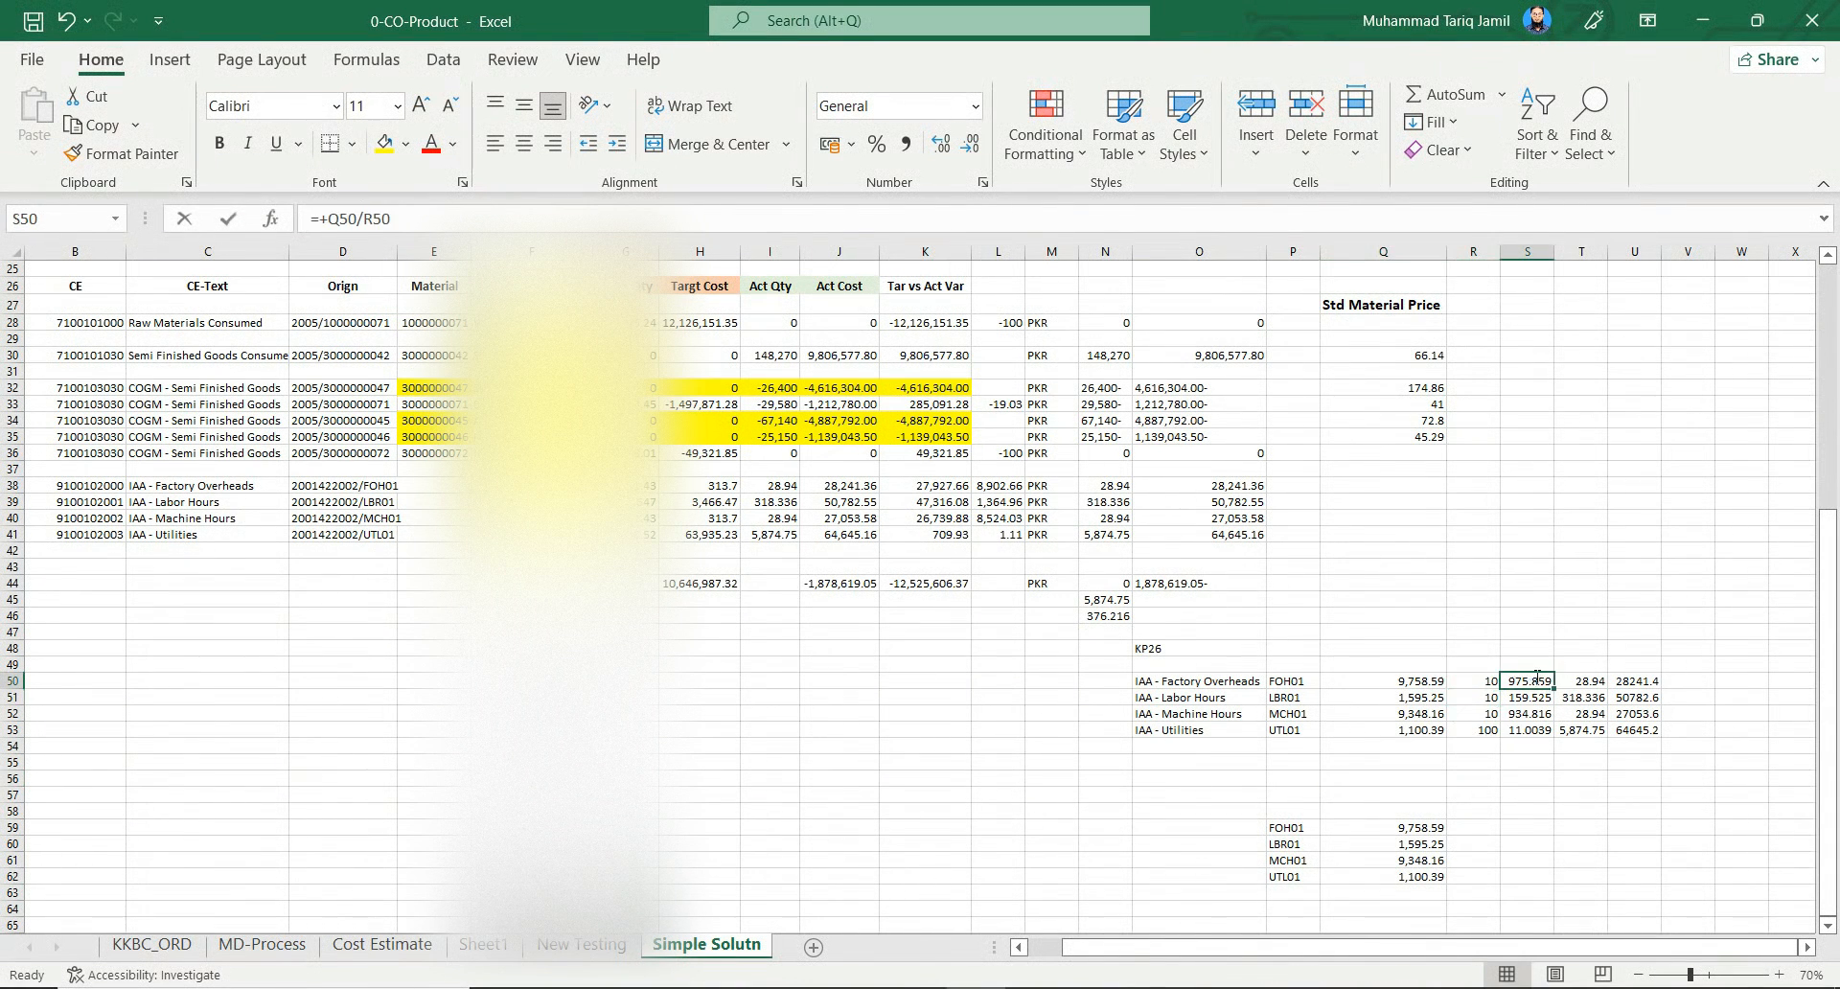
{"action": "double_click", "coordinate": [1529, 682]}
Enter the bold heading Per Unit Rate in S48 and fit the column width to it
{"action": "left_click", "coordinate": [1540, 648]}
{"action": "type", "text": "Per Unit Rate"}
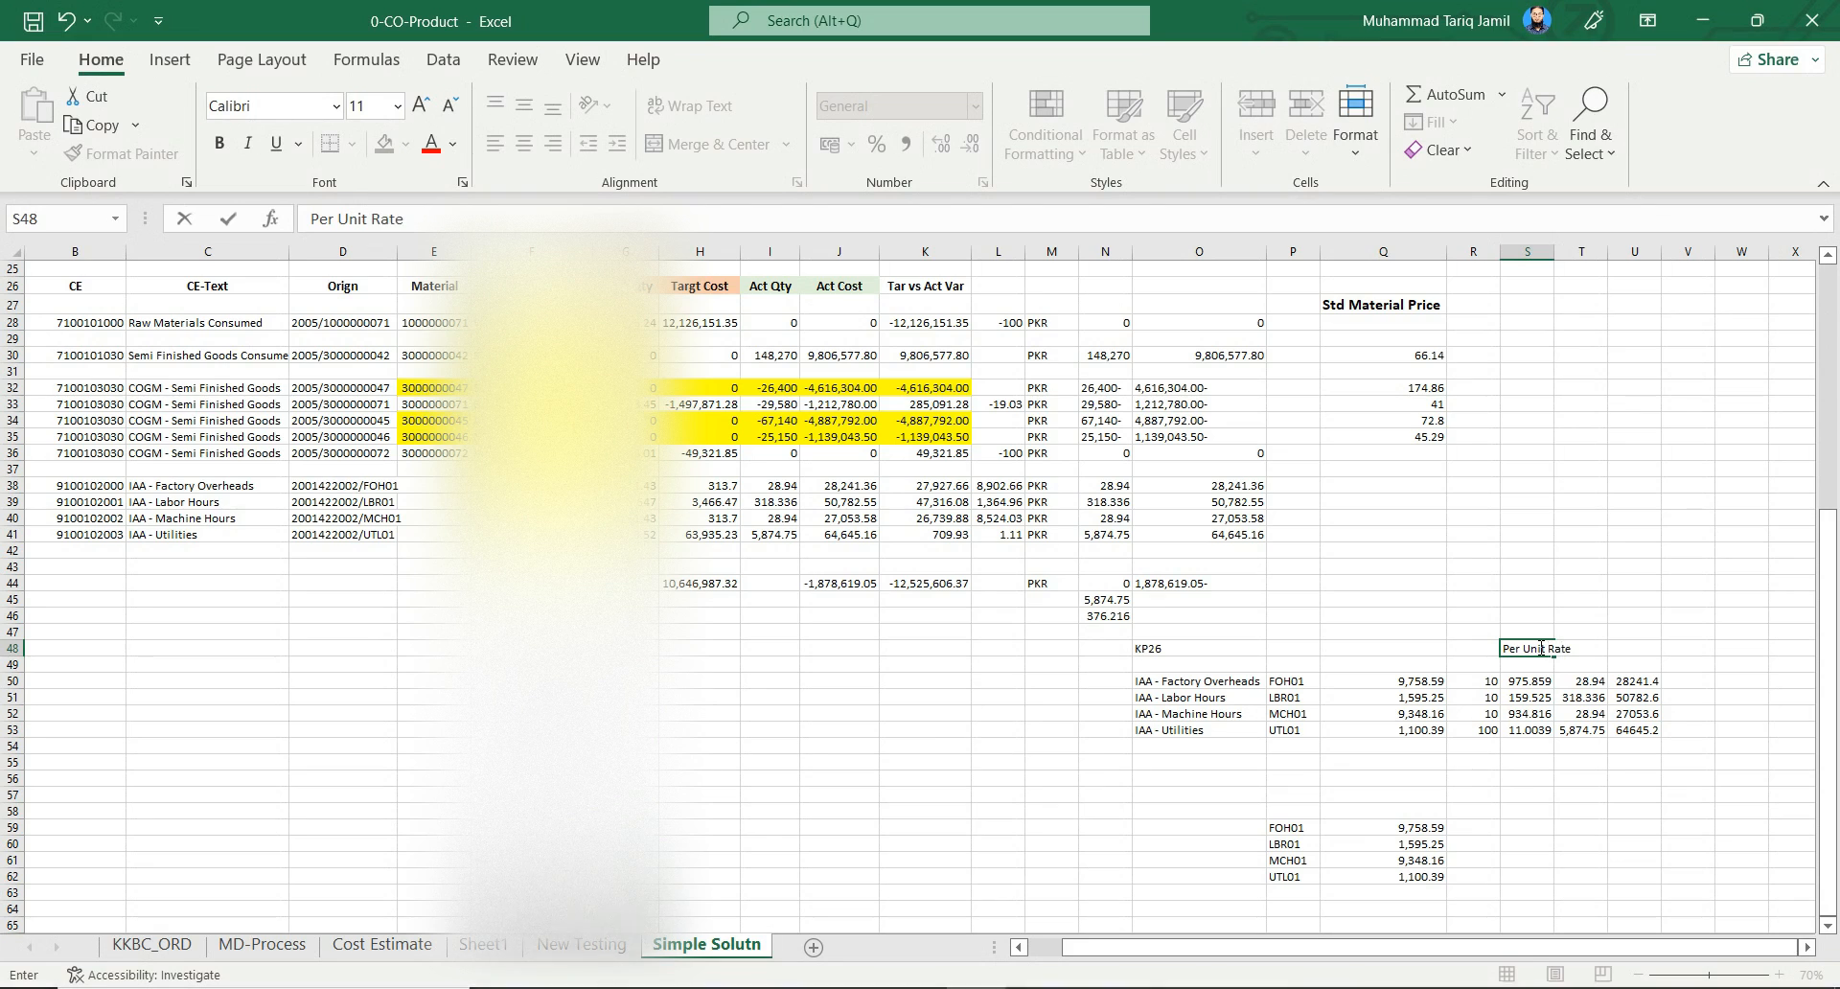
{"action": "key", "text": "Return"}
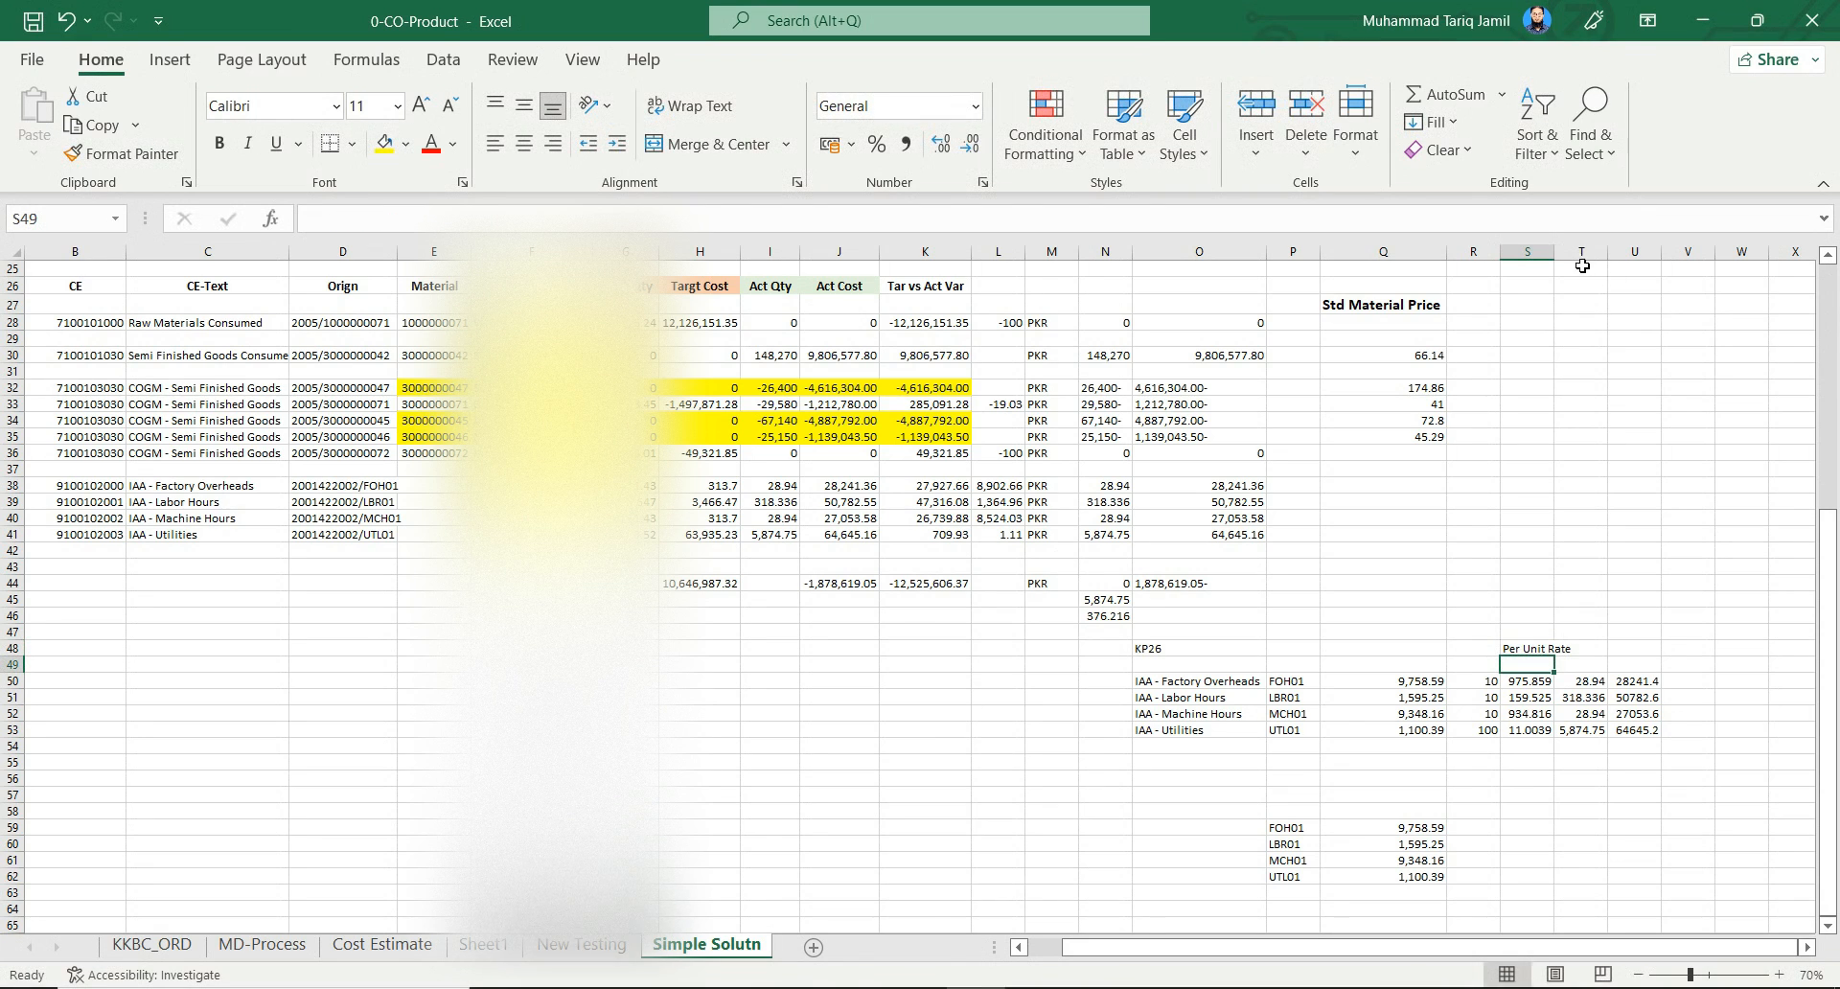
{"action": "double_click", "coordinate": [1554, 248]}
{"action": "left_click", "coordinate": [1539, 649]}
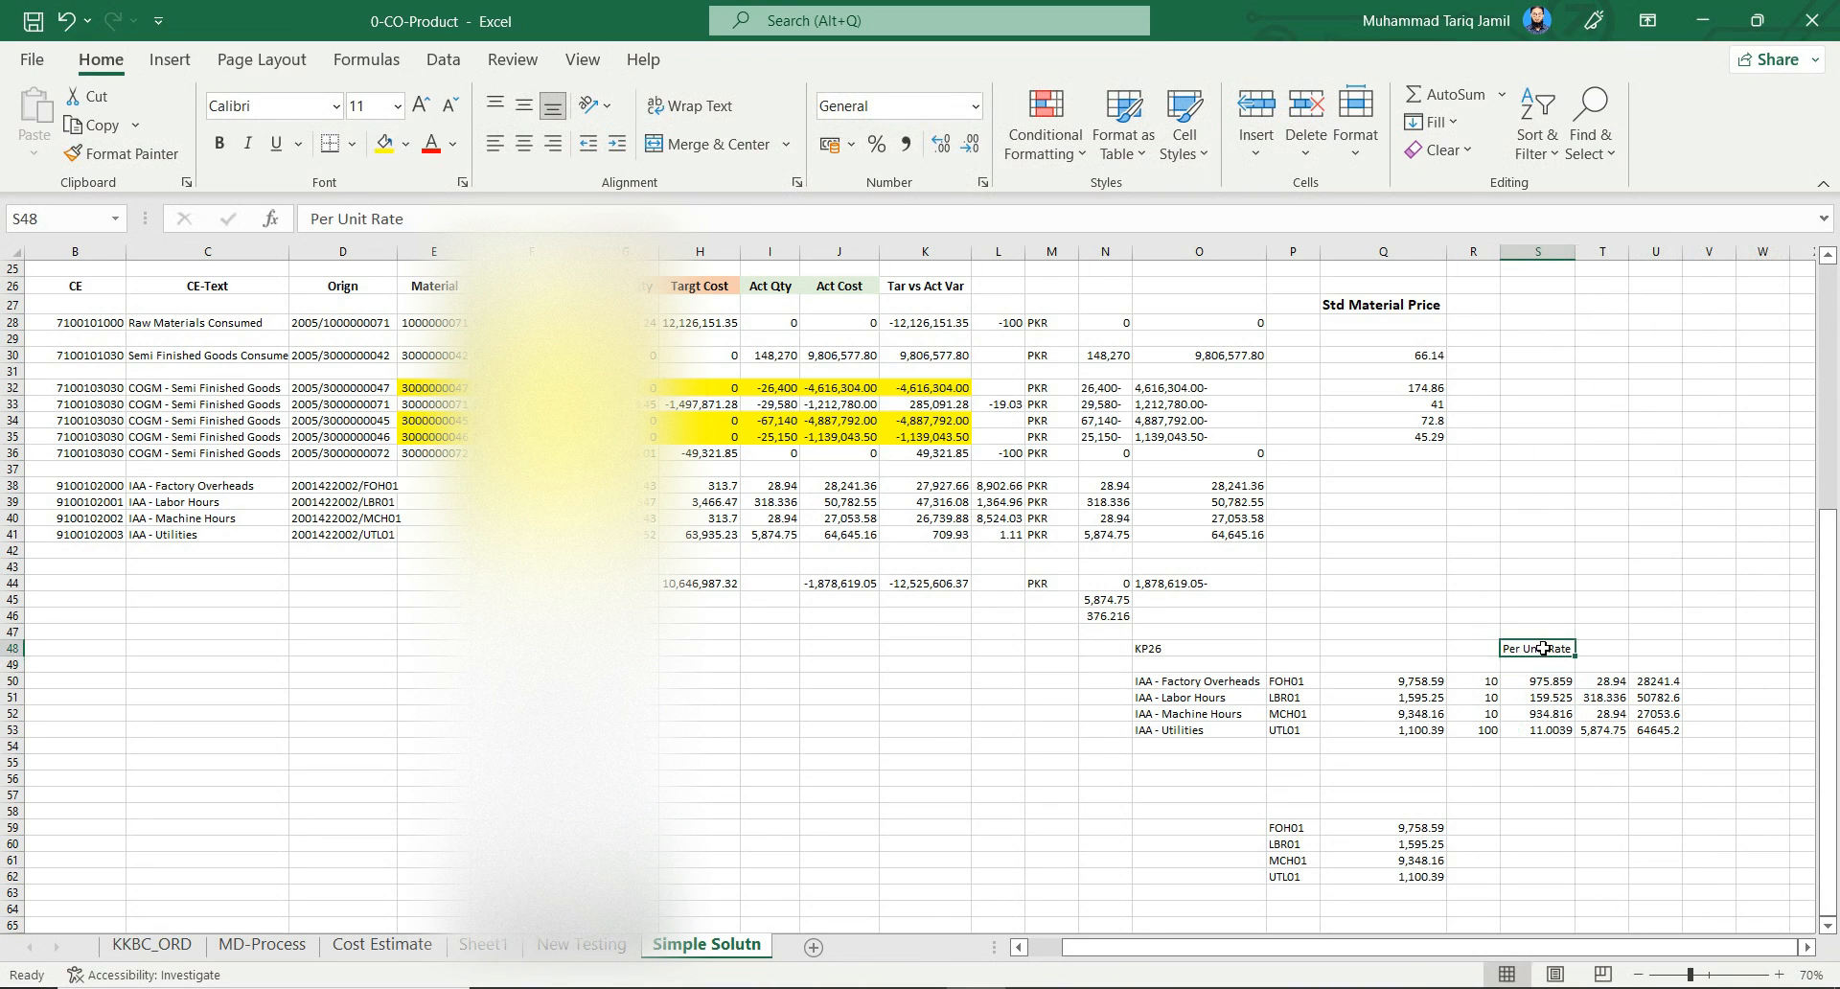
{"action": "key", "text": "ctrl+b"}
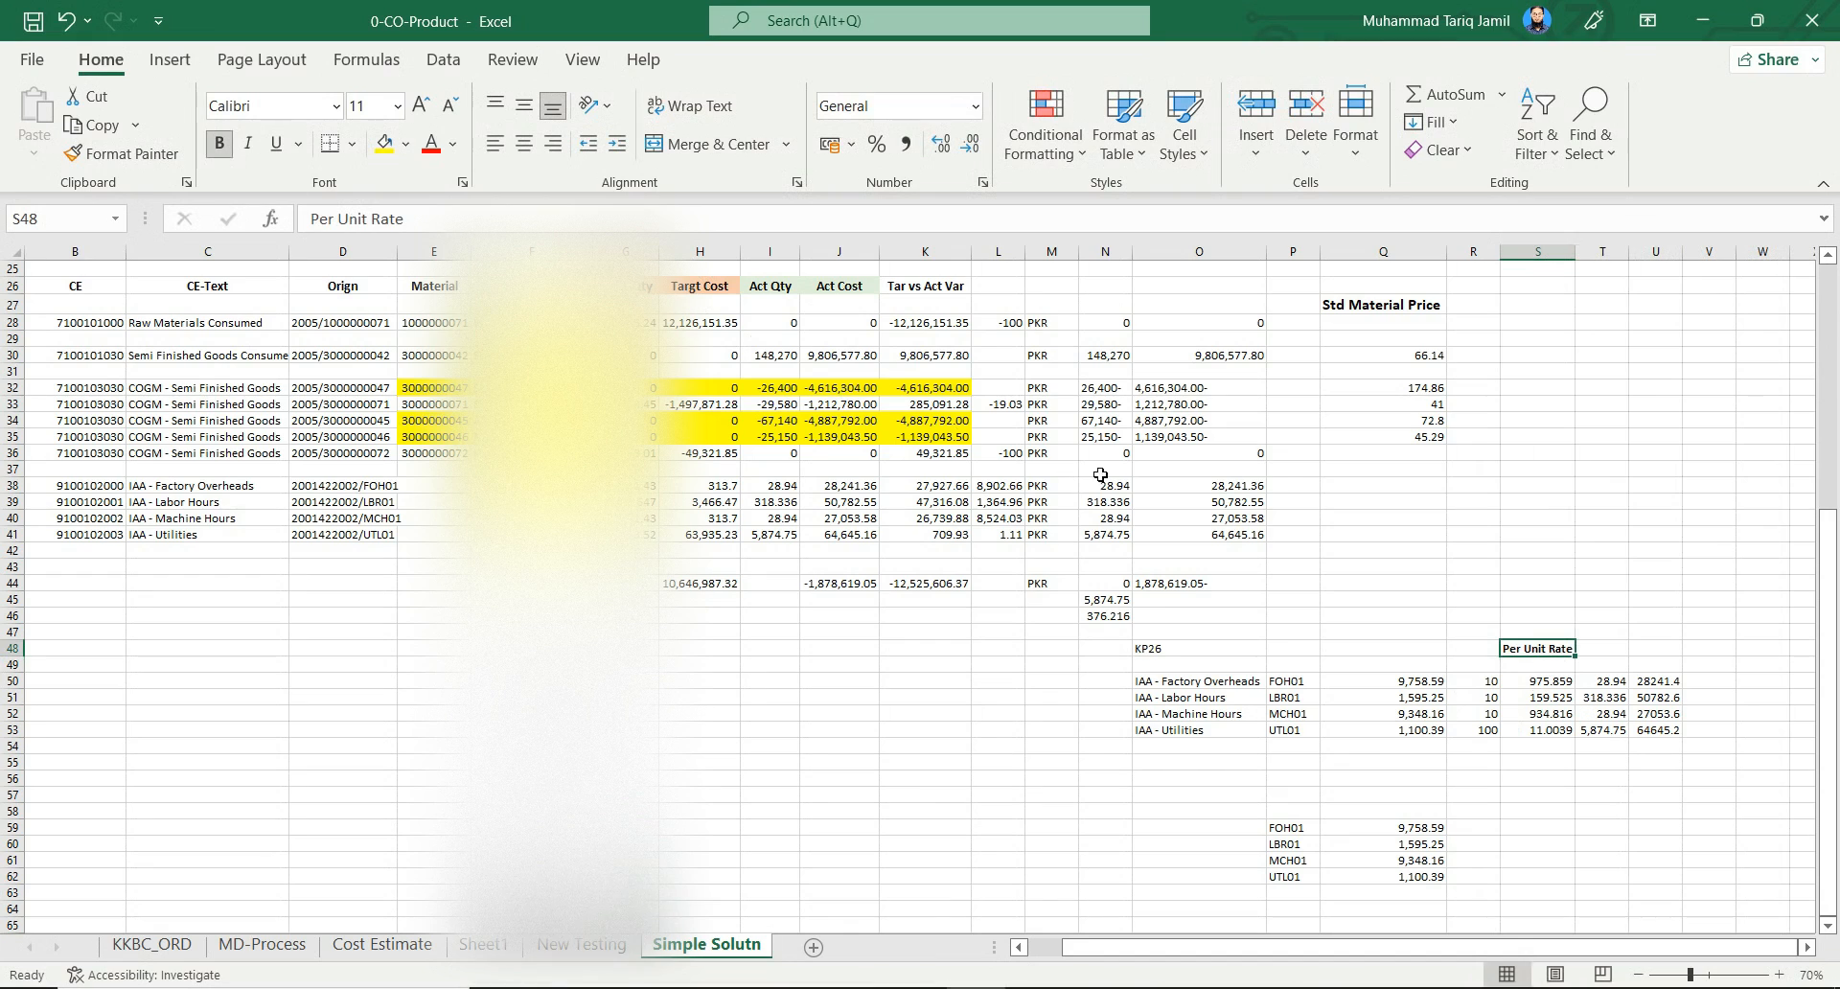
Trace the quantities in column T back to the Act Qty values of the four activity rows in I38:I41
{"action": "left_click", "coordinate": [1603, 681]}
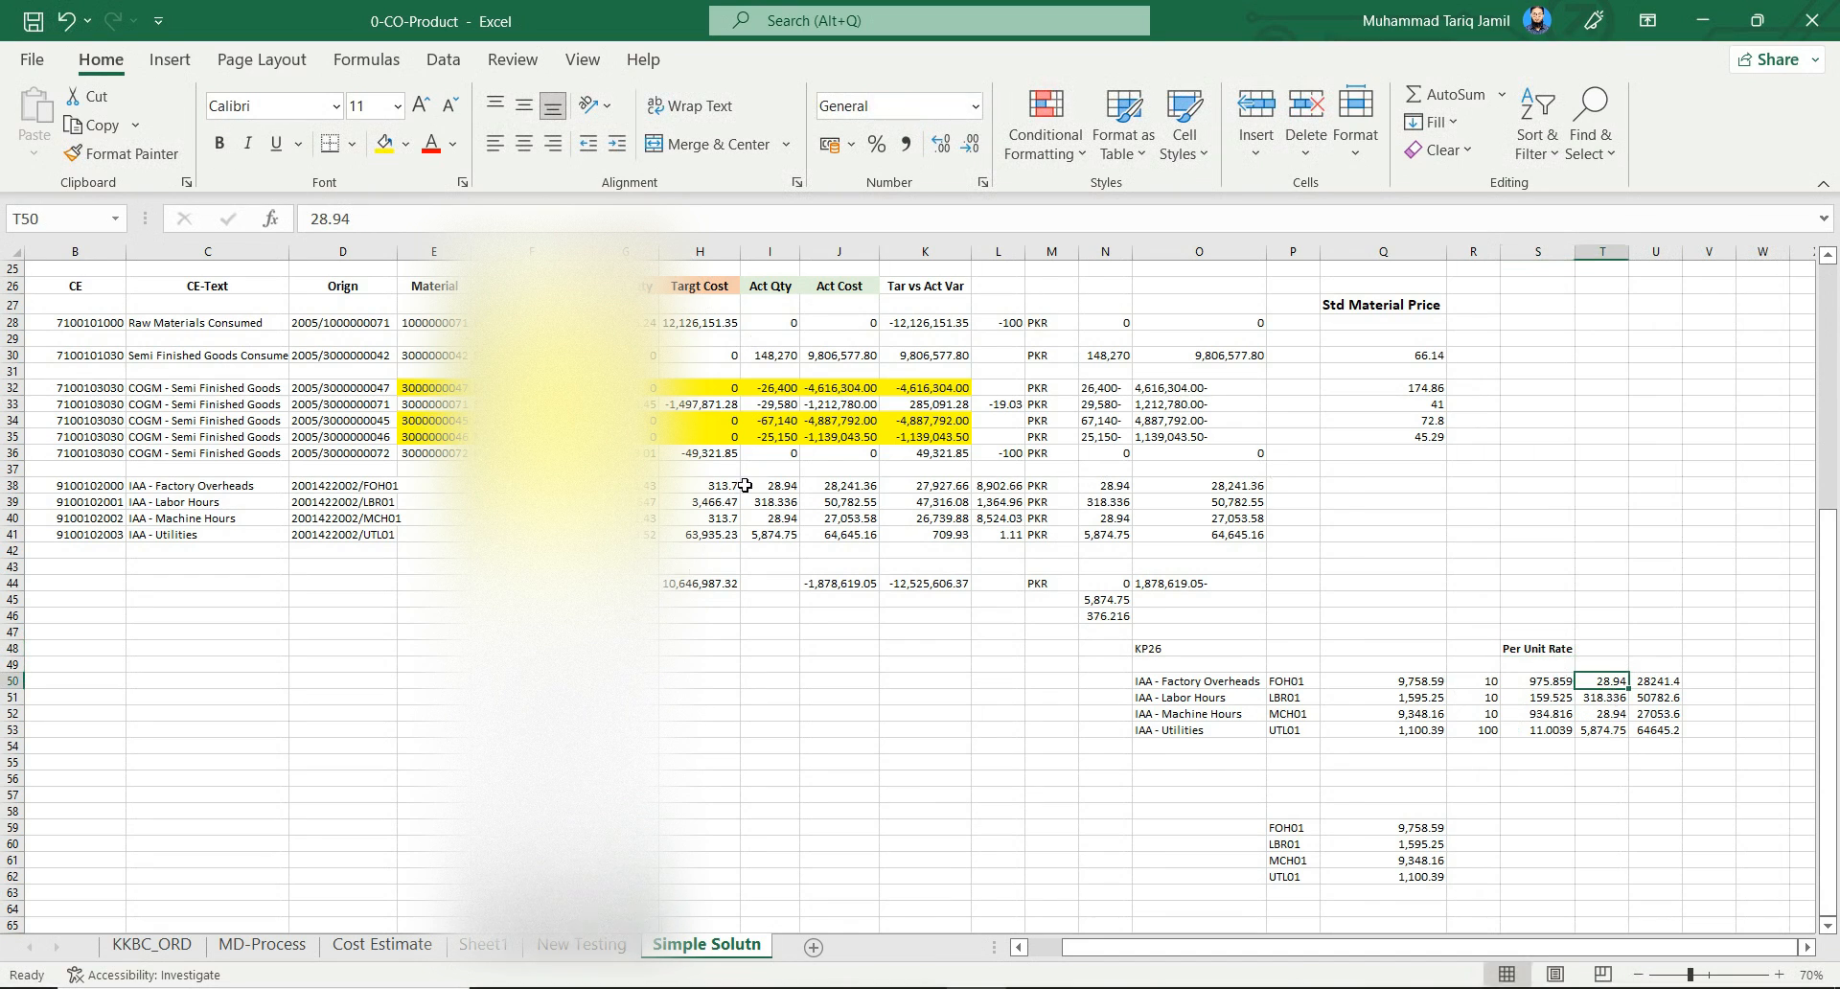
{"action": "left_click", "coordinate": [769, 252]}
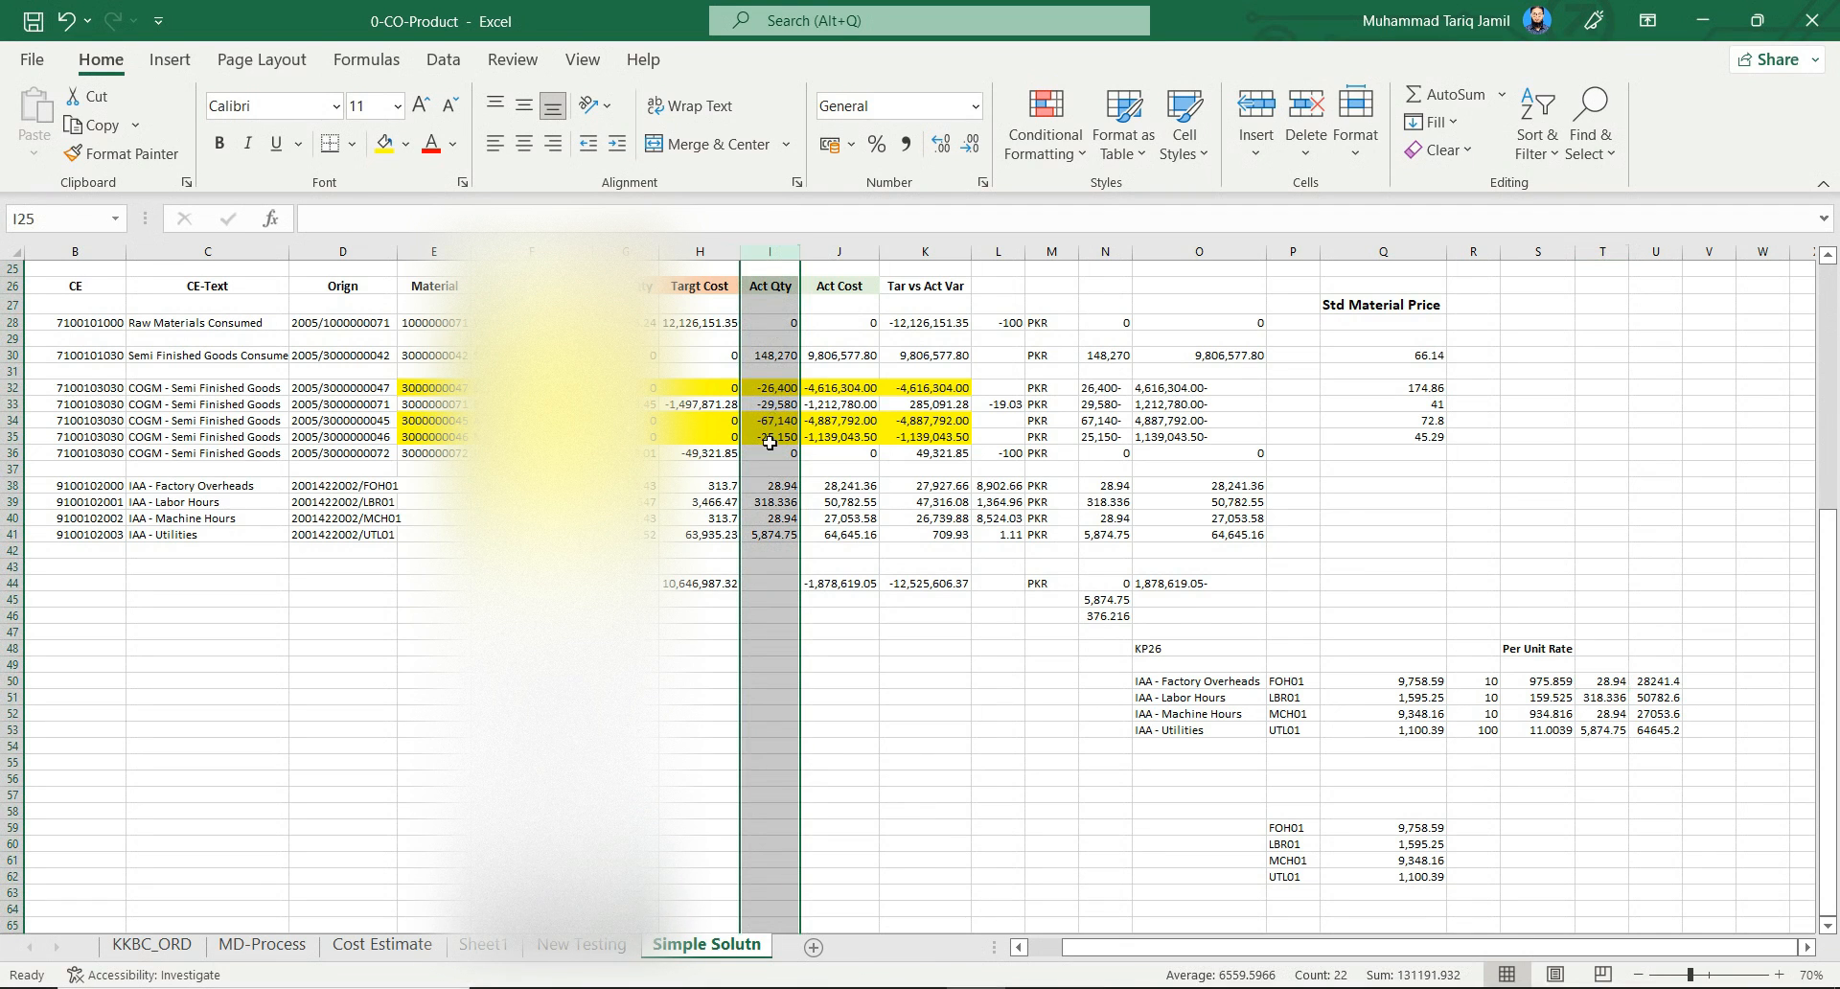
{"action": "scroll", "coordinate": [374, 503], "scroll_direction": "up", "scroll_amount": 1}
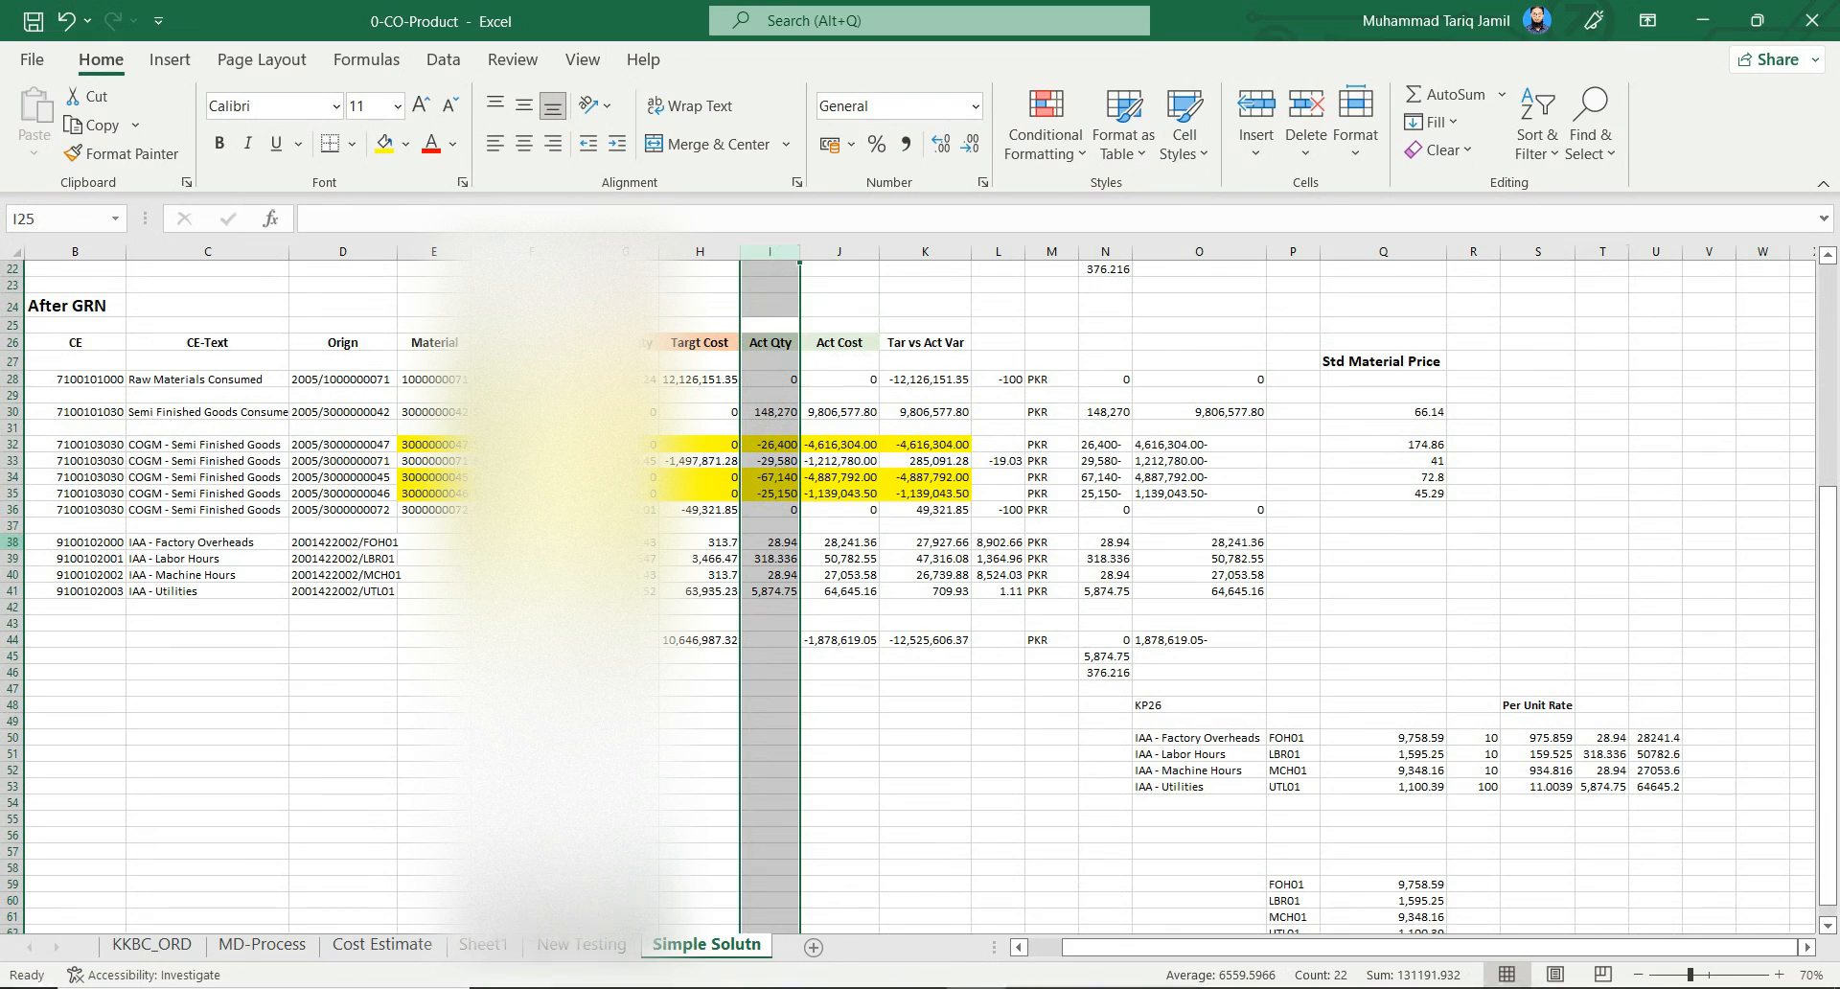
{"action": "left_click", "coordinate": [13, 542]}
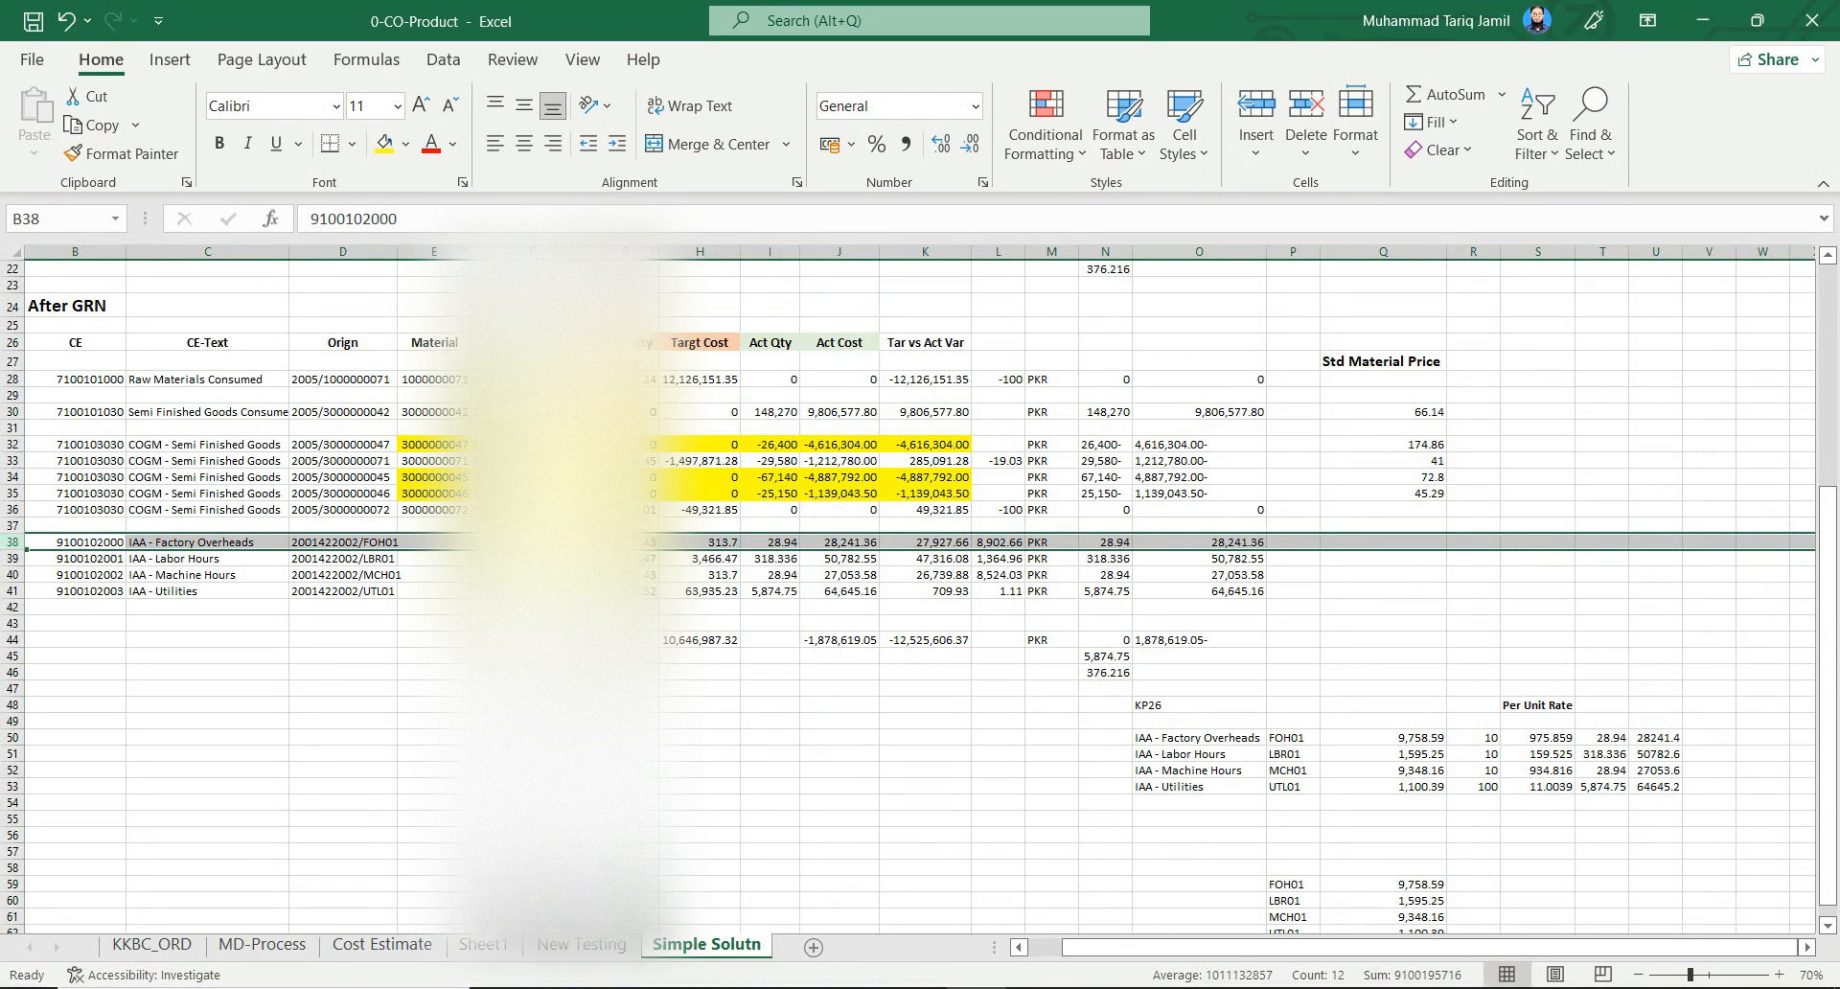
{"action": "left_click", "coordinate": [780, 547]}
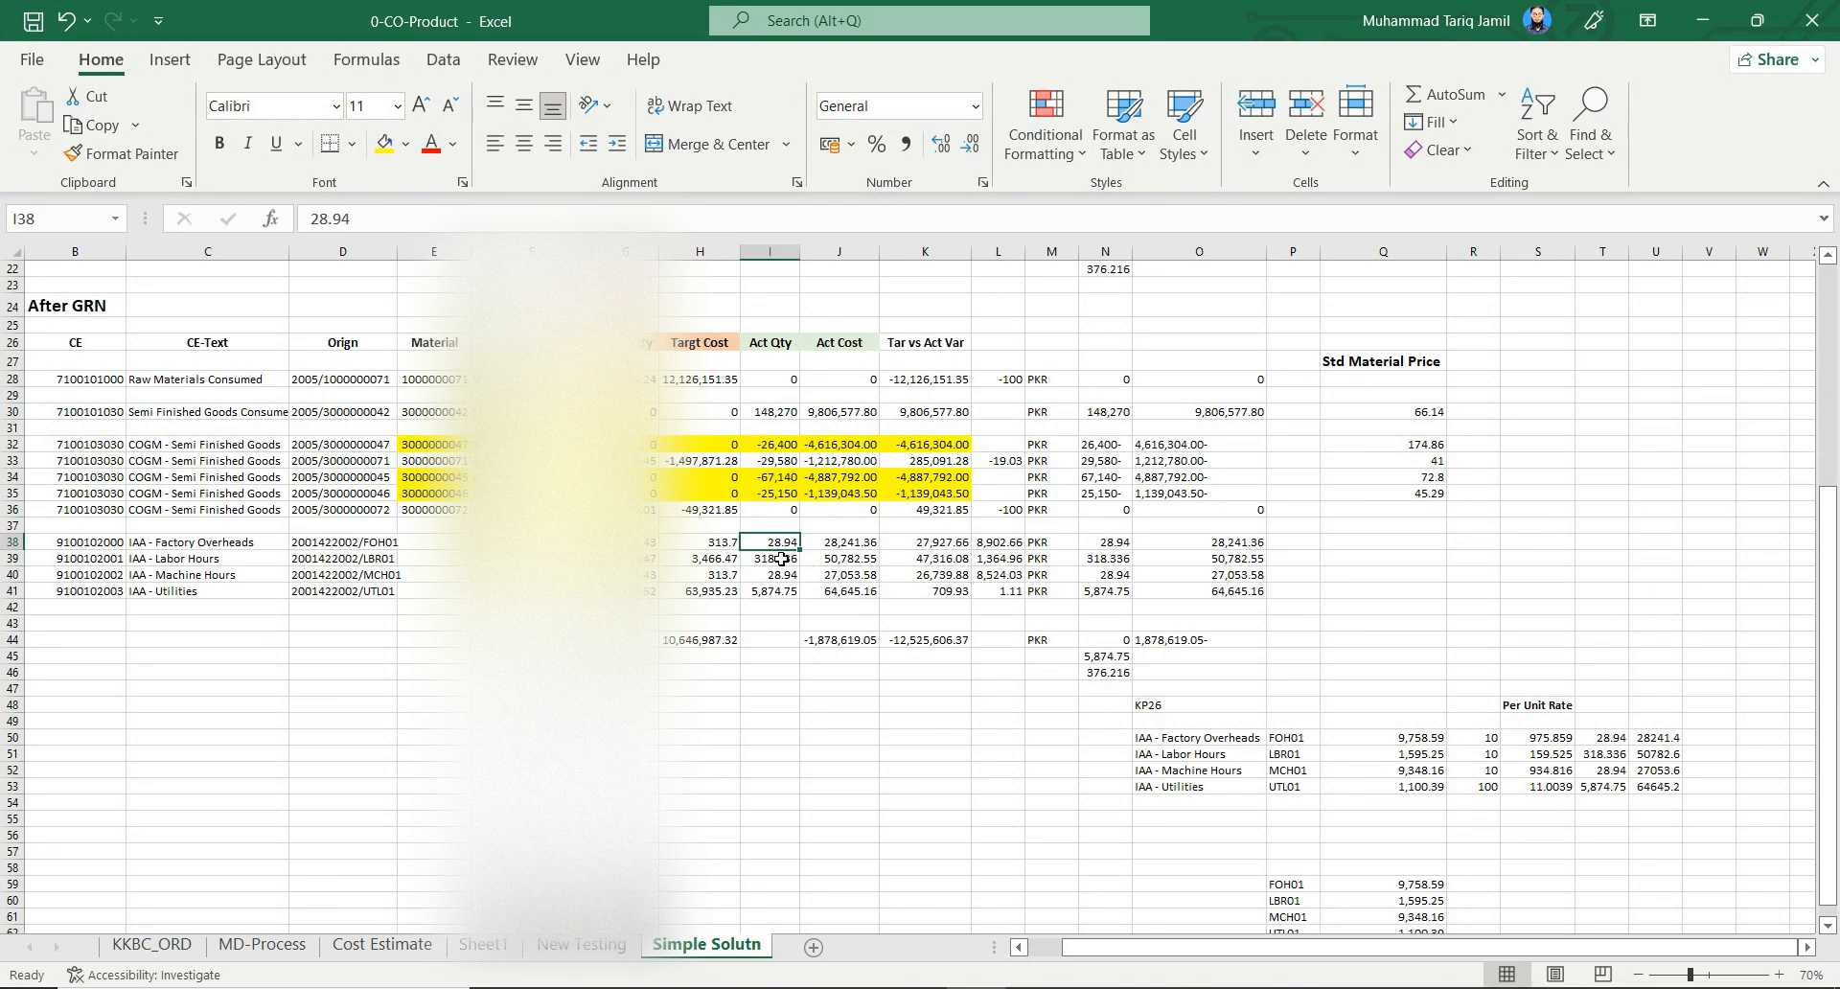
{"action": "left_click", "coordinate": [781, 558]}
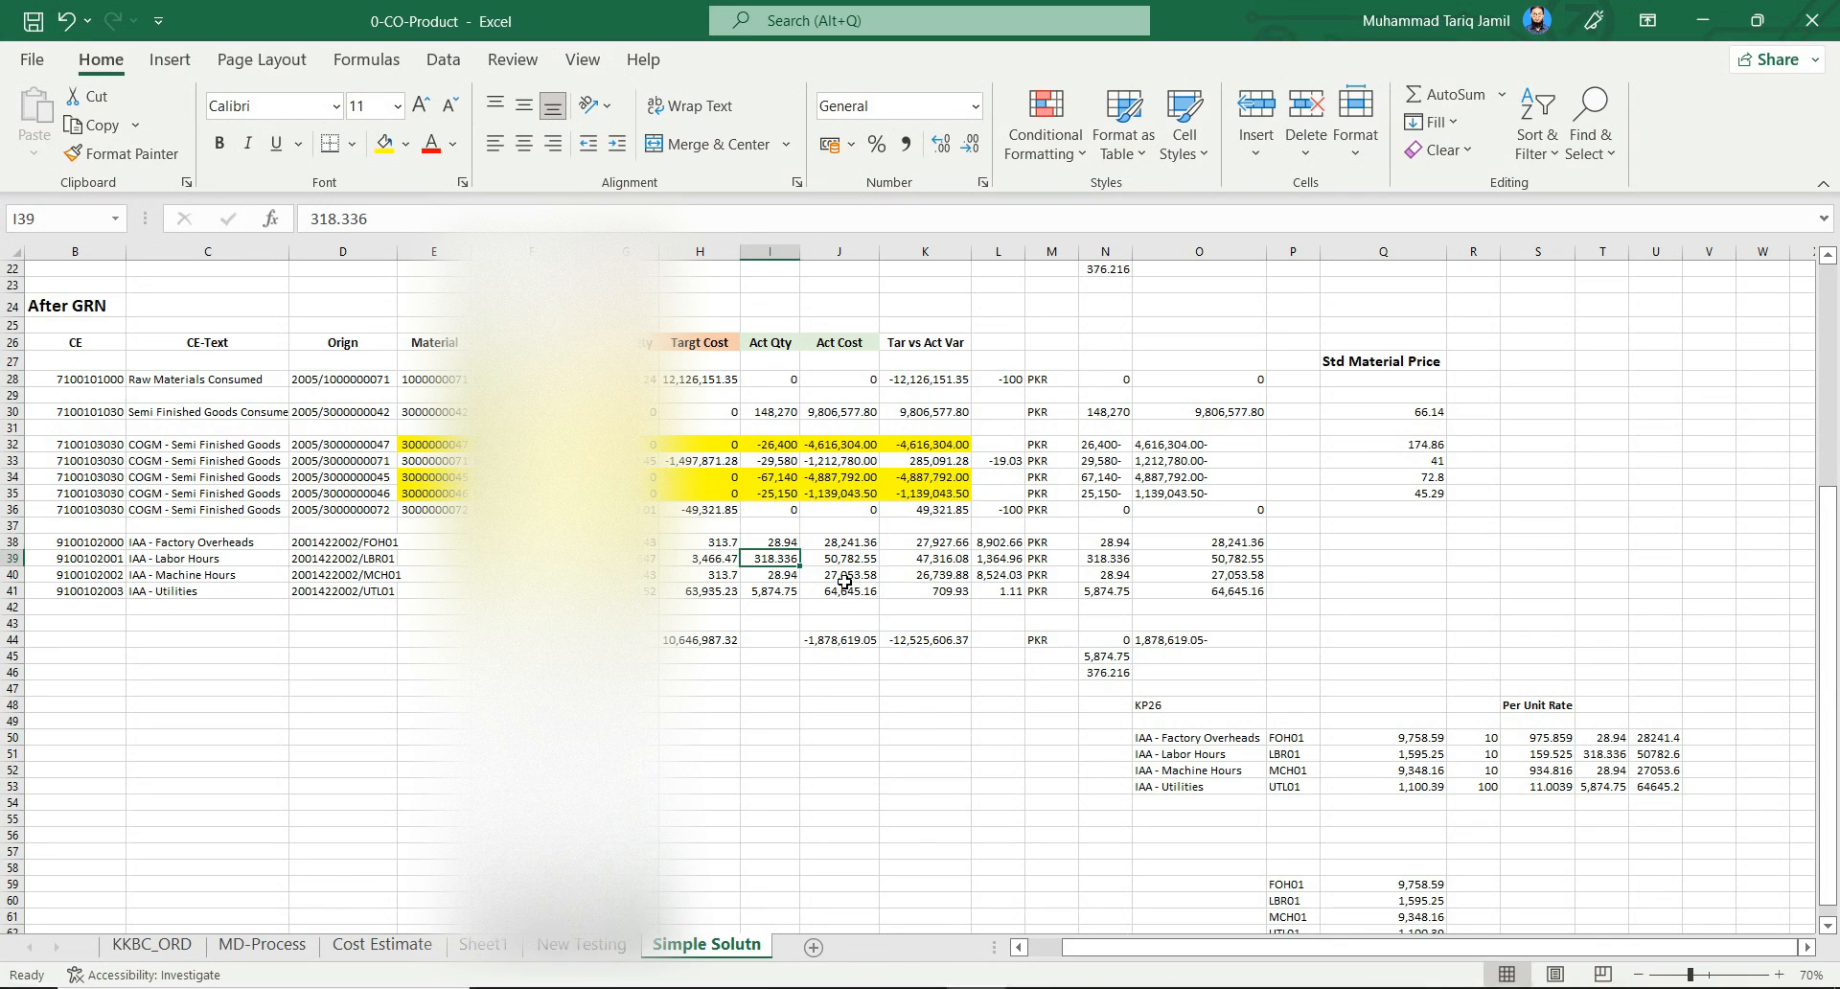
{"action": "left_click", "coordinate": [759, 577]}
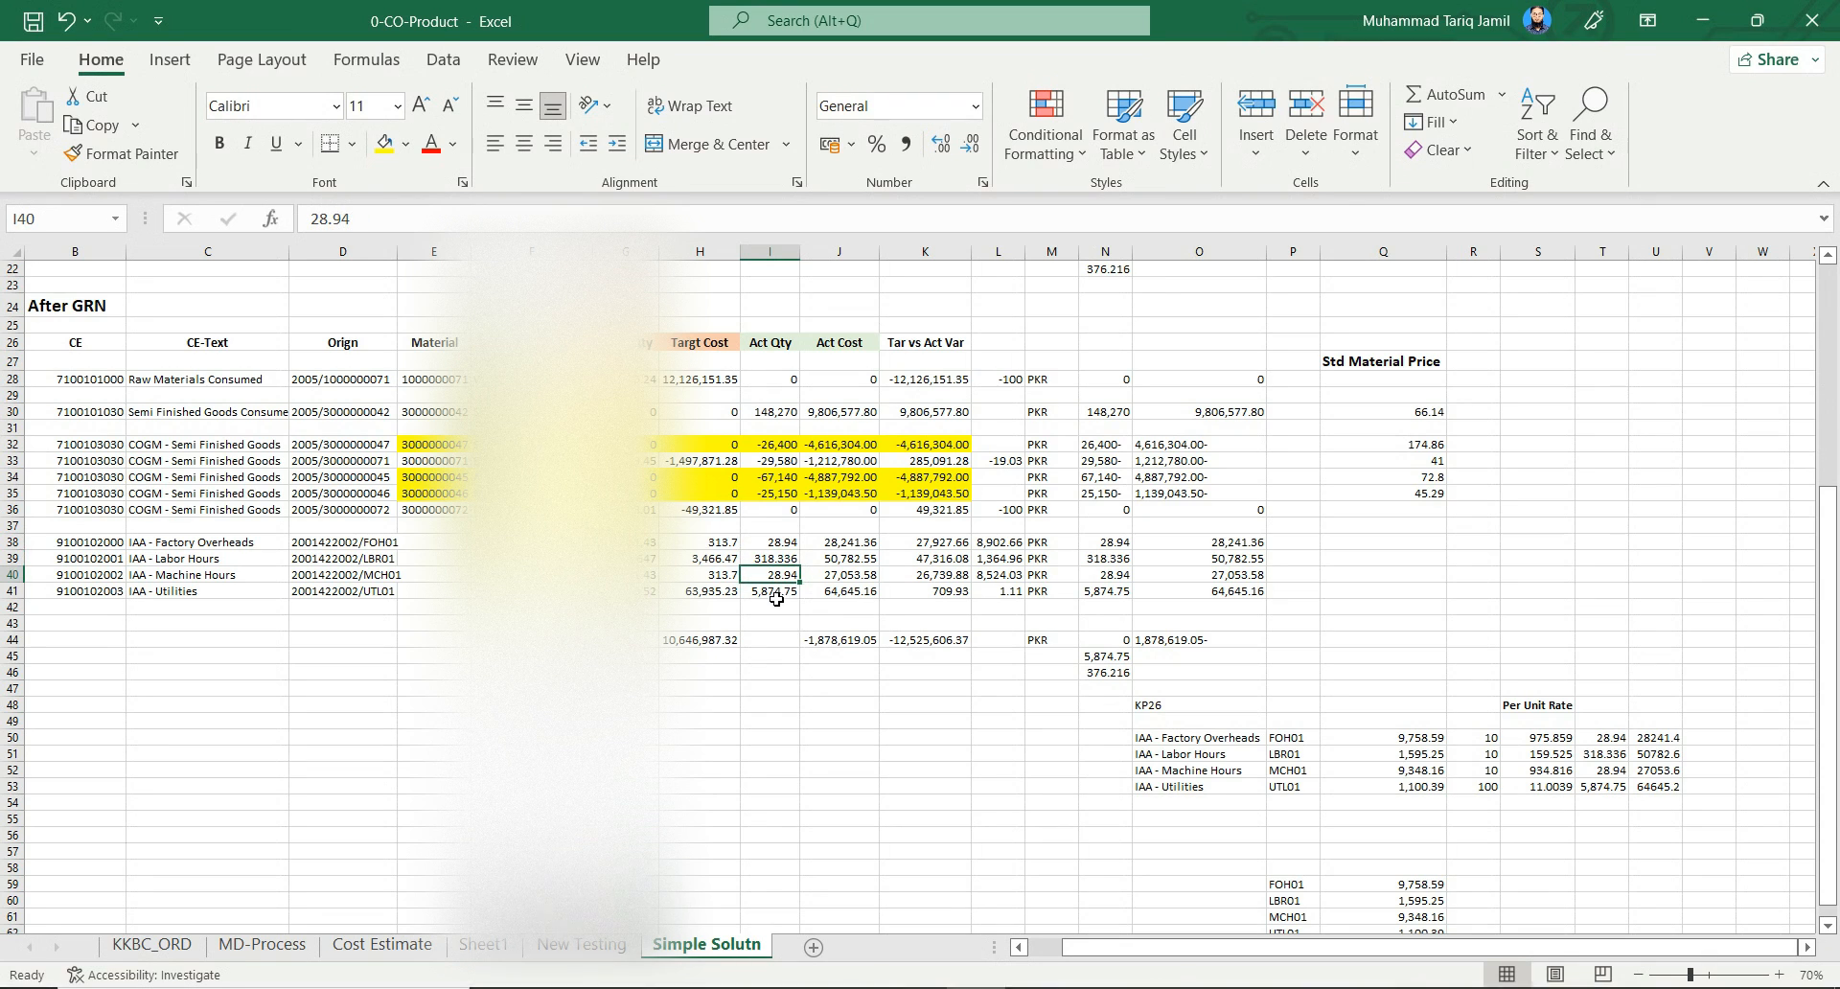
{"action": "left_click", "coordinate": [772, 592]}
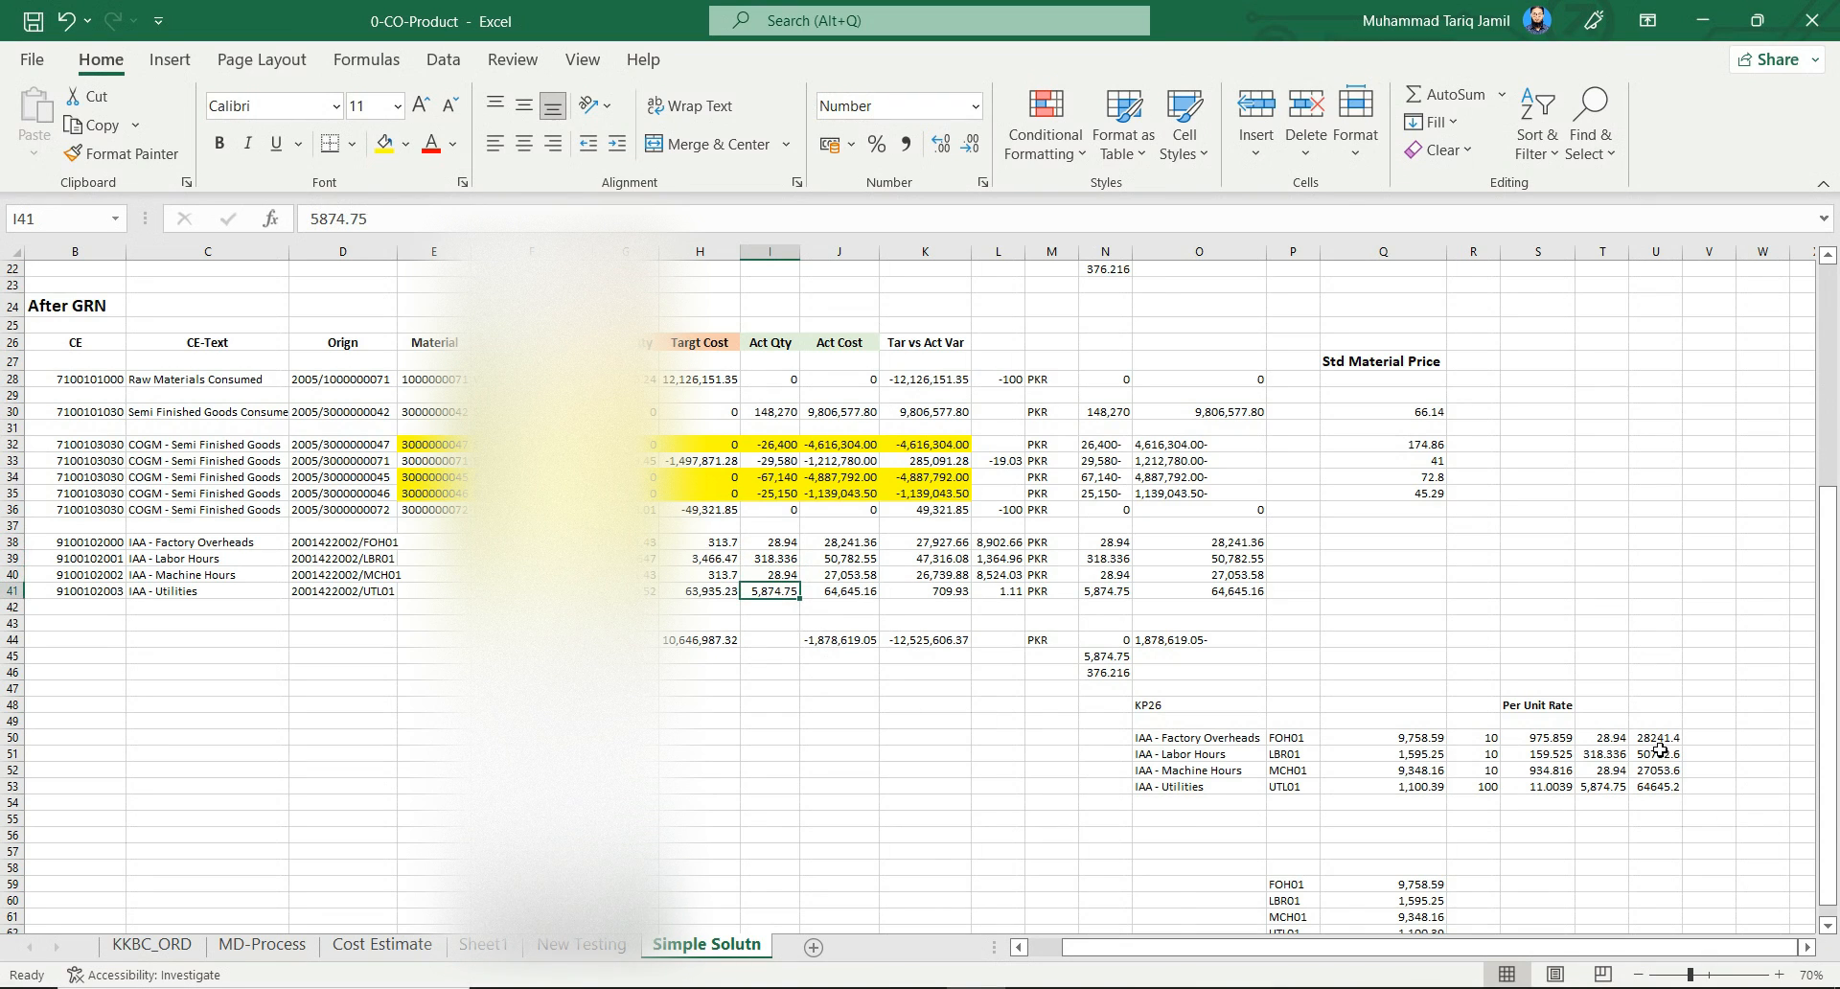
Enter the heading Act Hrs in T48, and make it bold and centered
{"action": "left_click", "coordinate": [1609, 706]}
{"action": "type", "text": "Act H"}
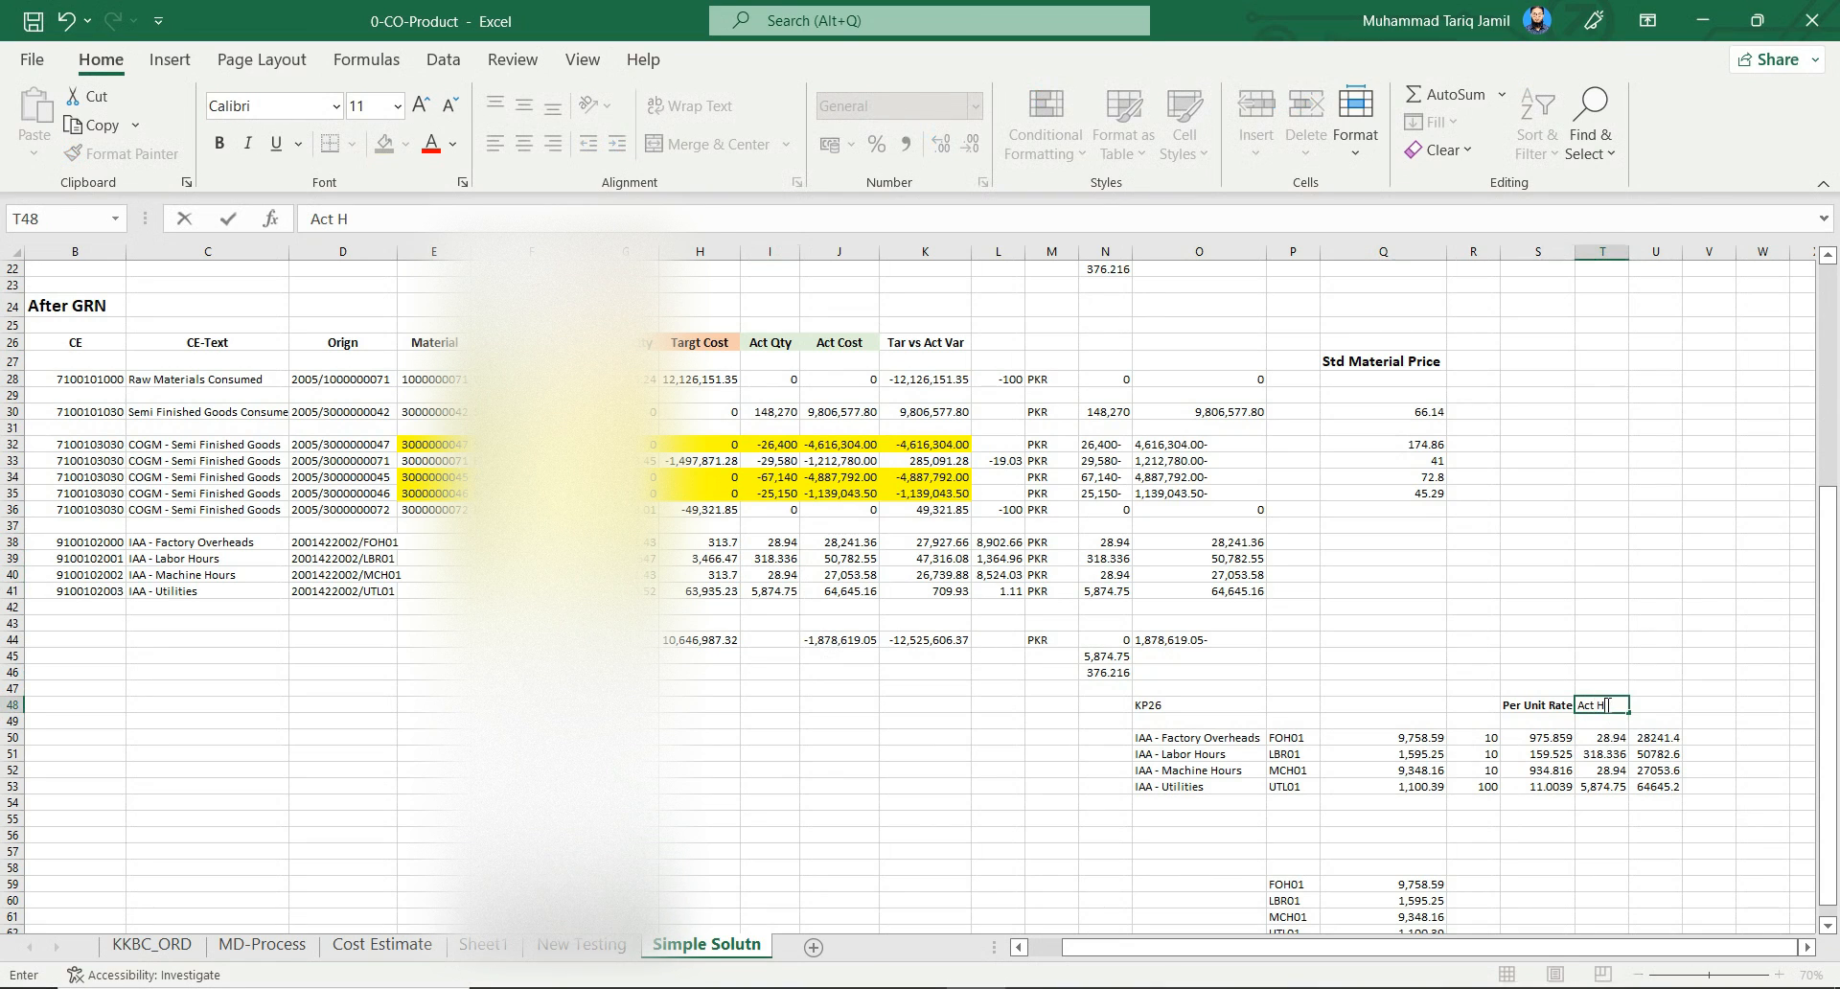
{"action": "type", "text": "rs"}
{"action": "key", "text": "ctrl+Return"}
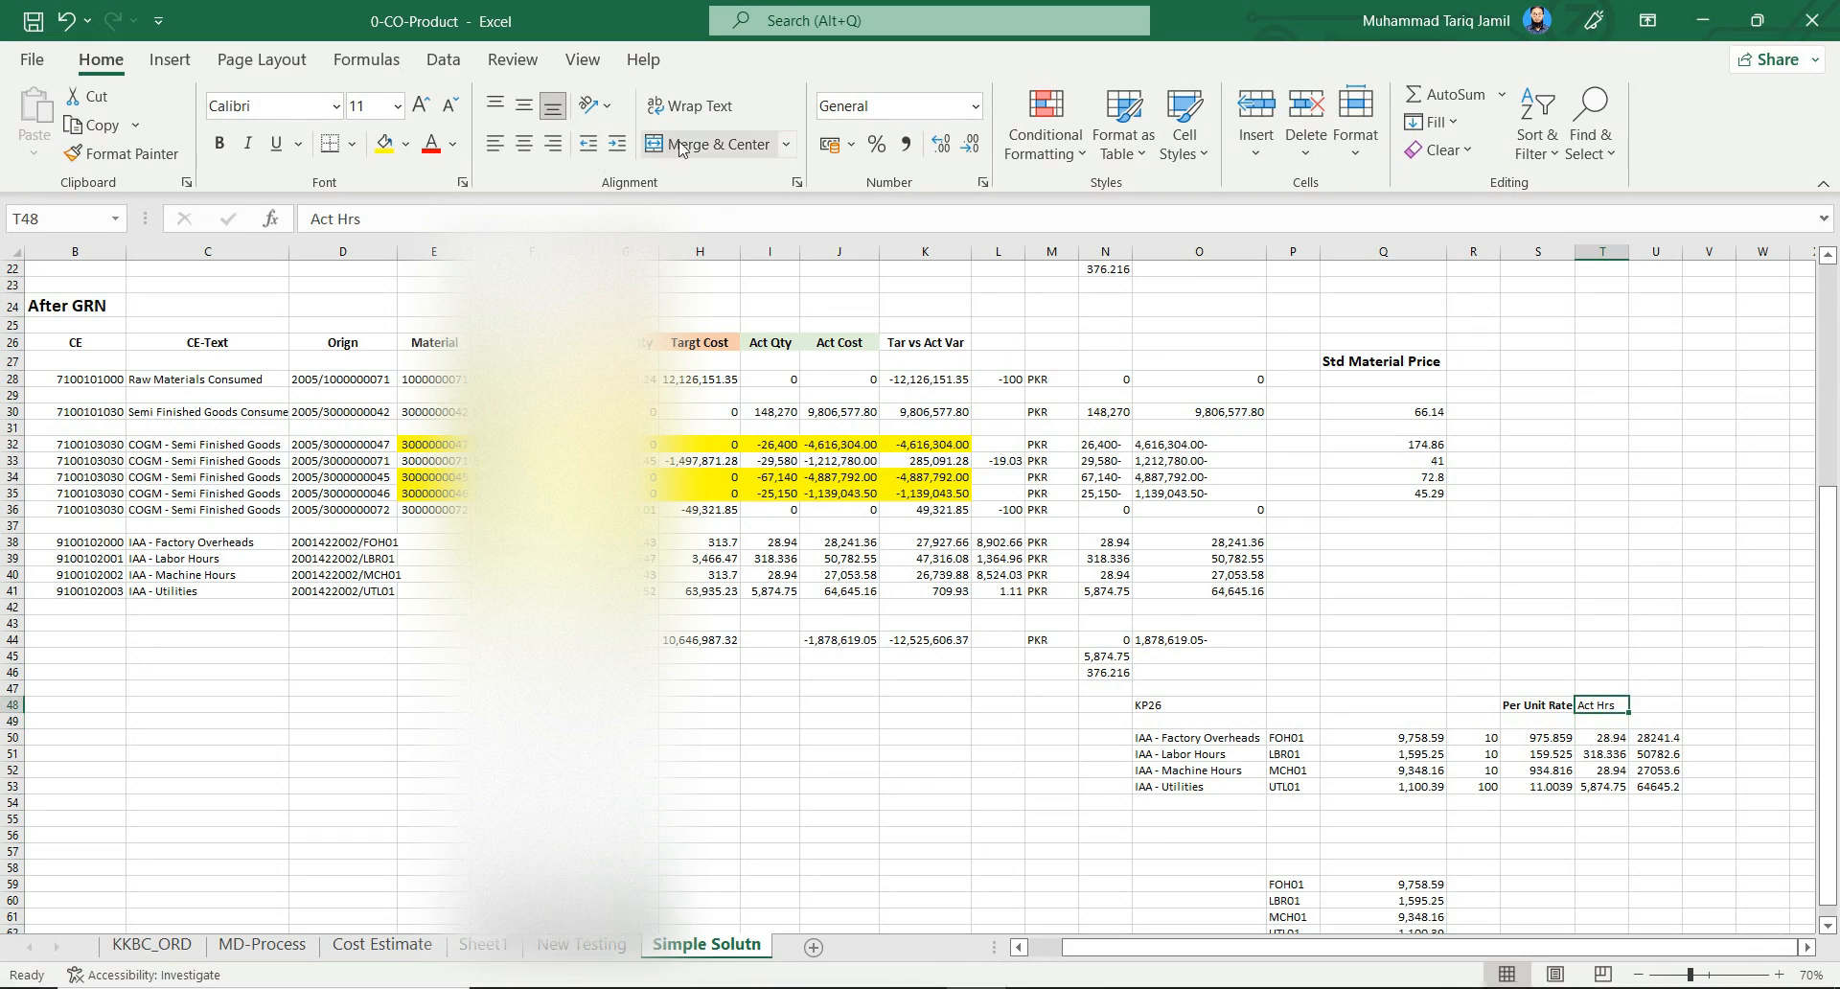
{"action": "left_click", "coordinate": [524, 143]}
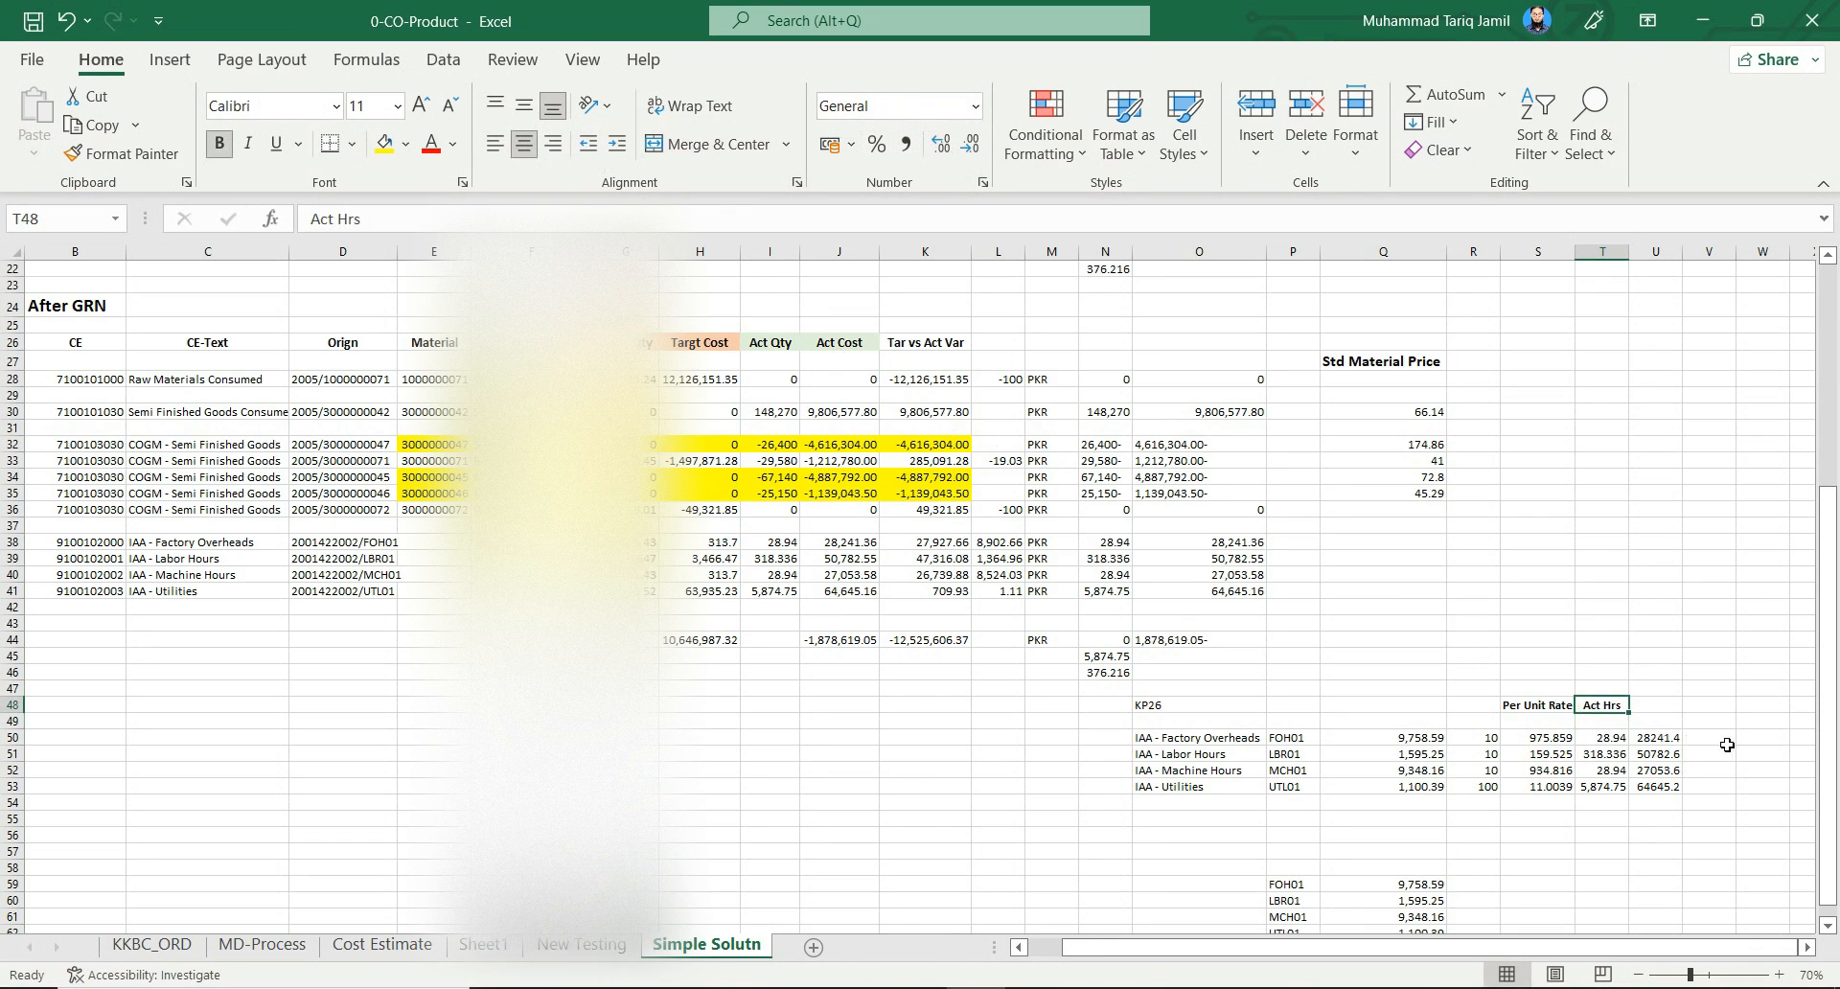
Format the calculated costs in U50:U54 with thousands separators and two decimals
{"action": "left_click", "coordinate": [1676, 709]}
{"action": "left_click_drag", "start_coordinate": [1670, 743], "coordinate": [1658, 805]}
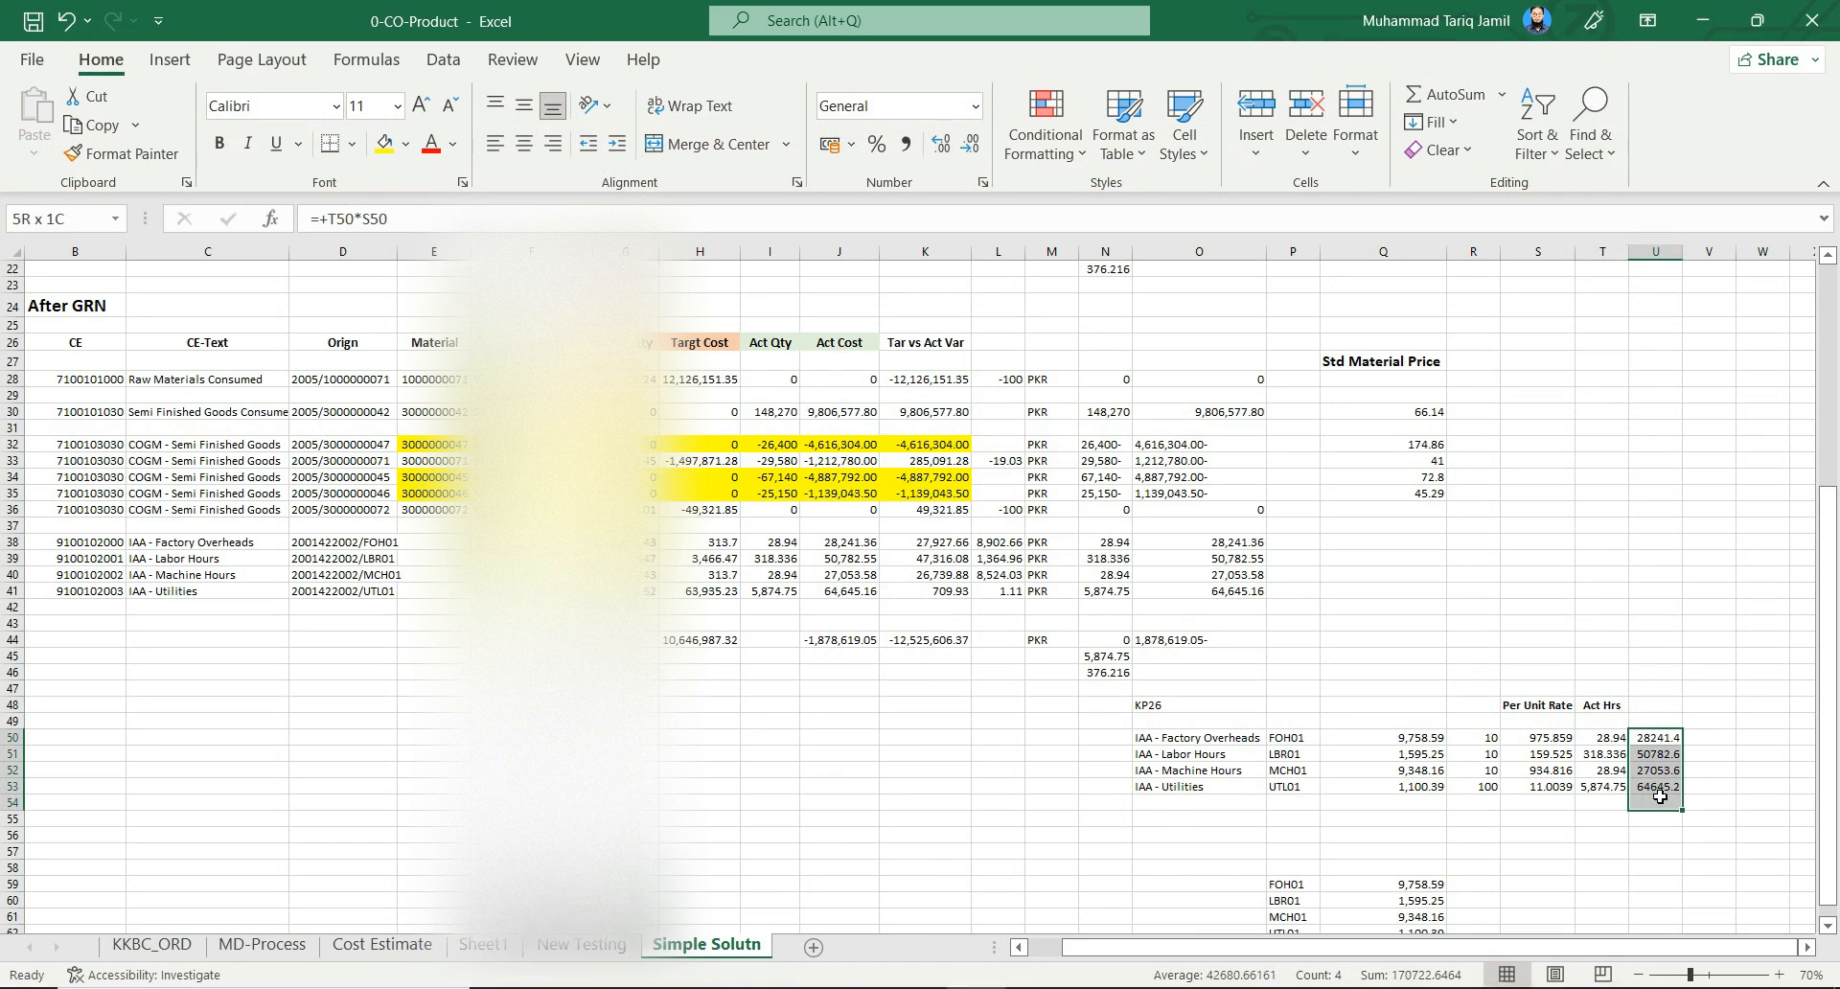
{"action": "left_click", "coordinate": [1677, 705]}
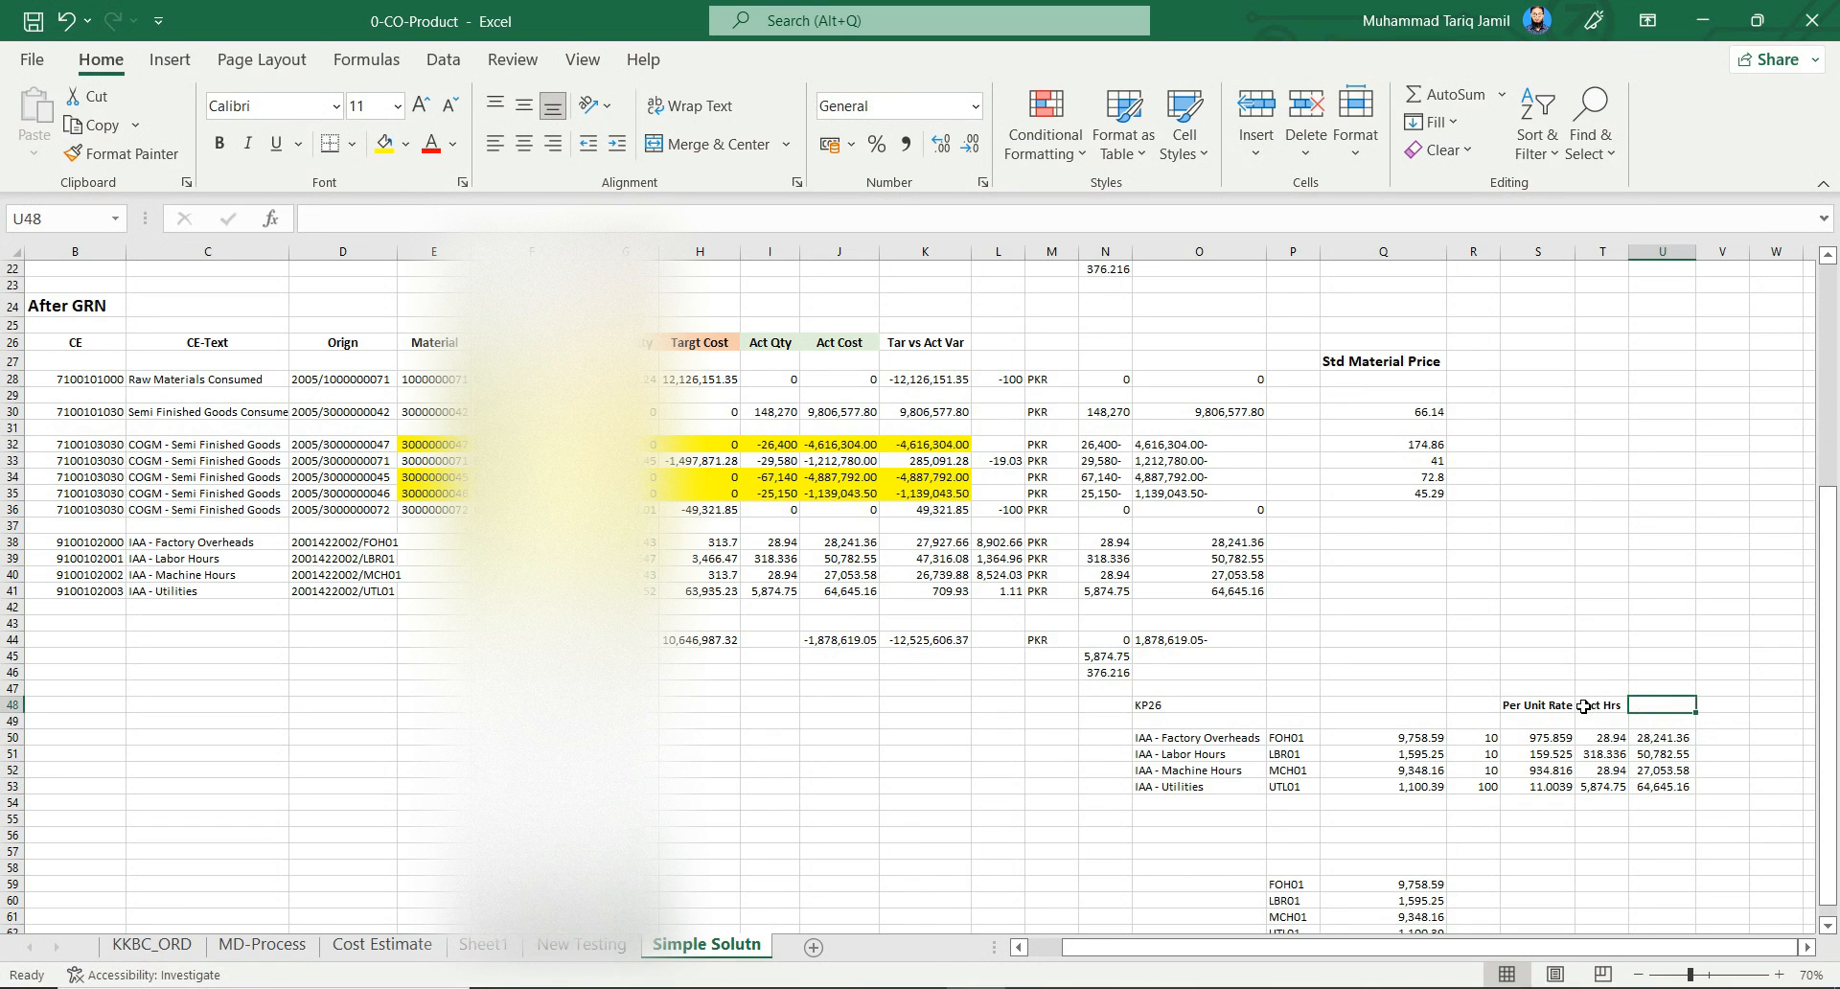
{"action": "key", "text": "ctrl+a"}
{"action": "type", "text": "c"}
{"action": "key", "text": "Escape"}
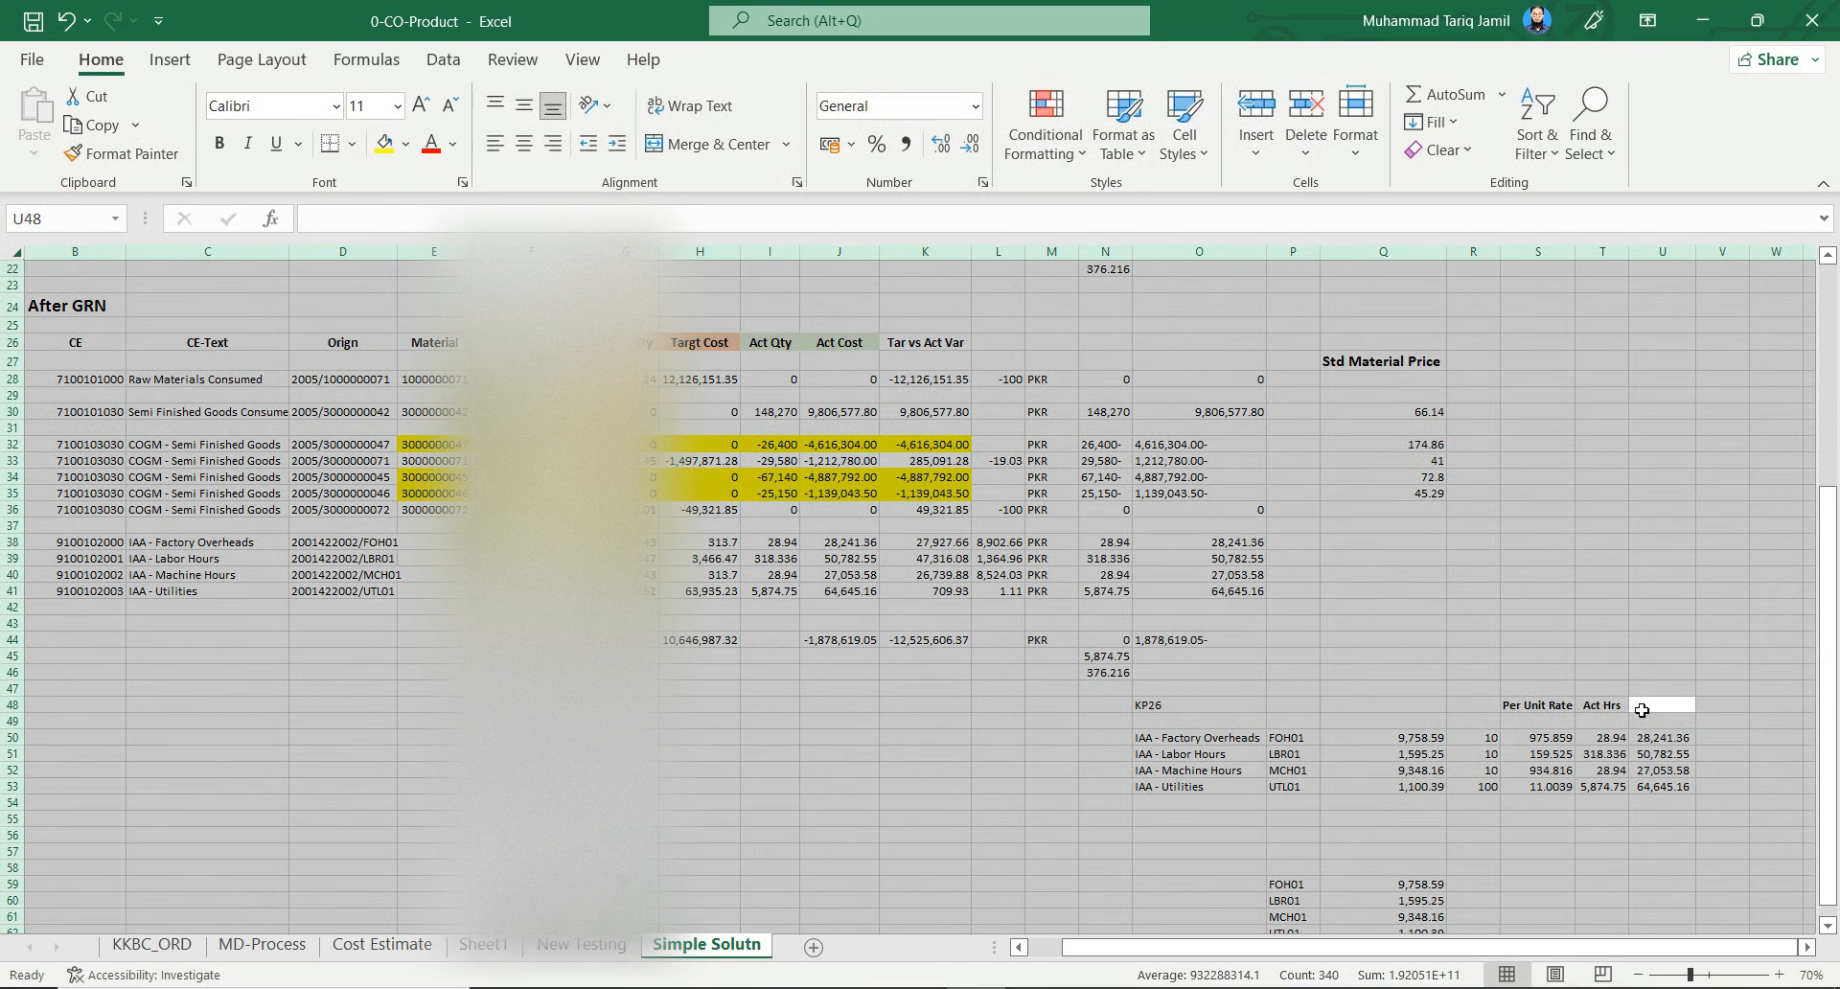
Enter the heading Act Hrs X Plan Rate in U48 and fit the column width to it
{"action": "left_click", "coordinate": [1666, 710]}
{"action": "type", "text": "Act Hrs X Plan Rate"}
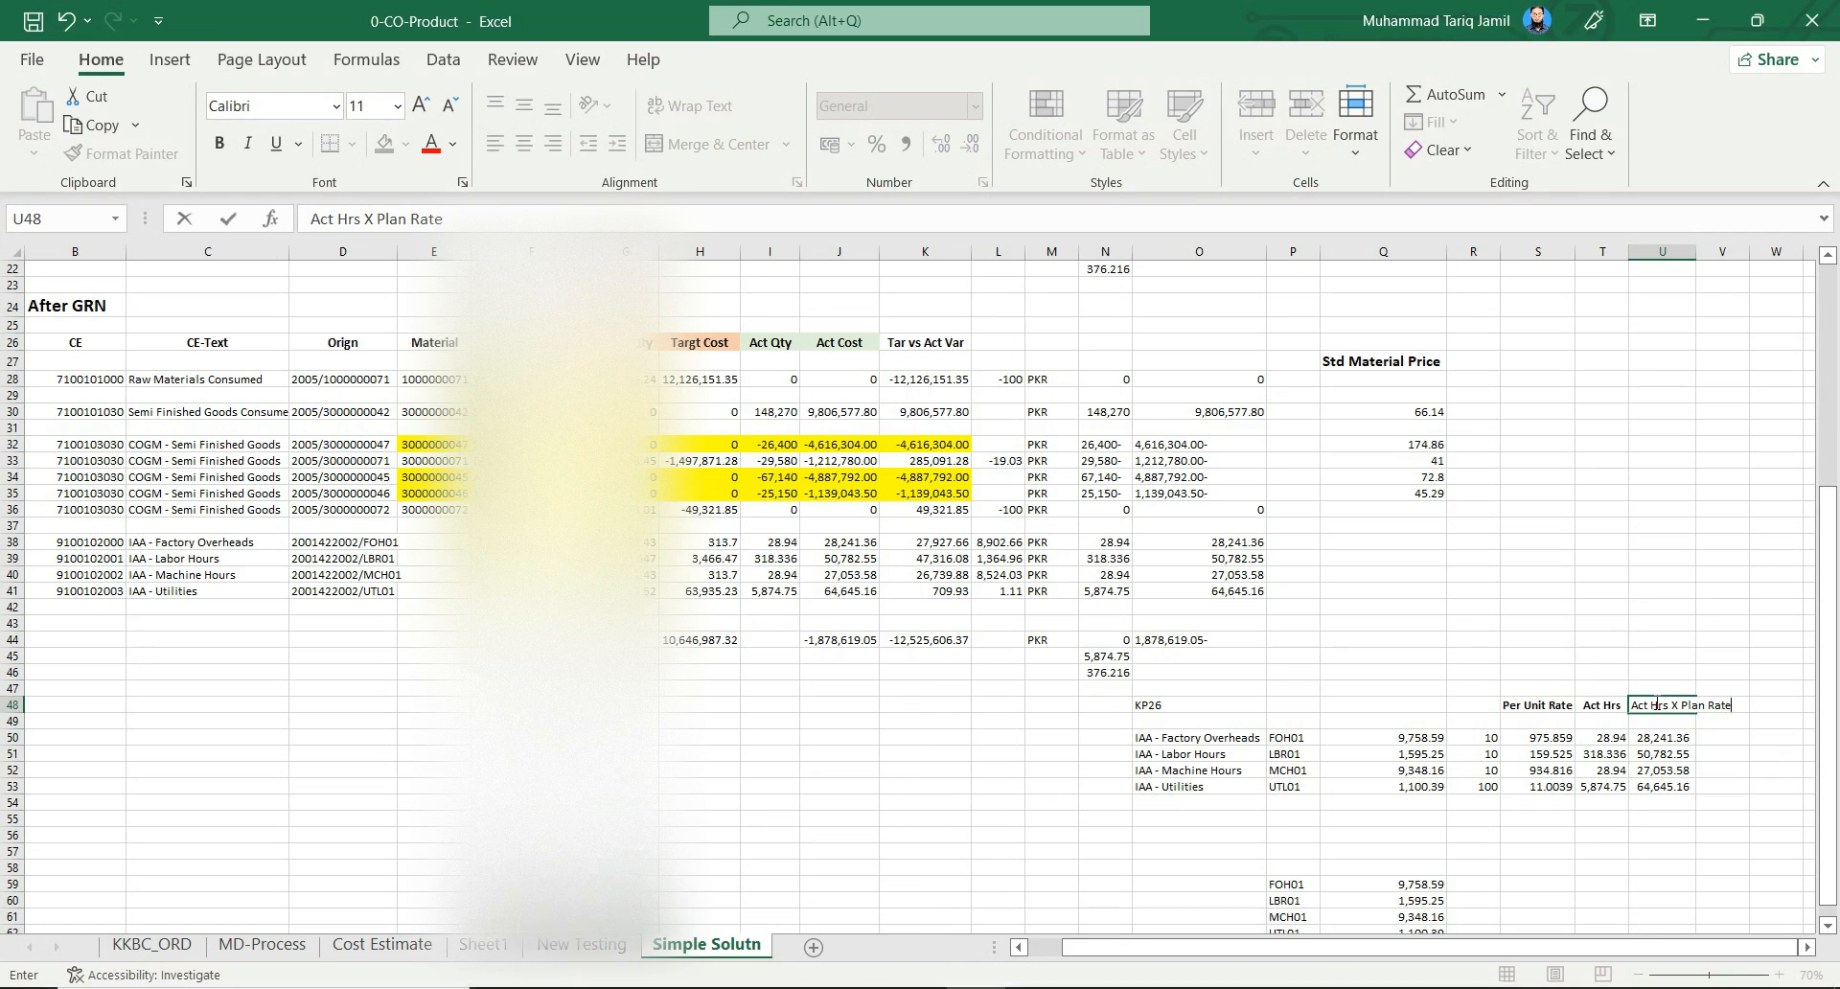
{"action": "key", "text": "Return"}
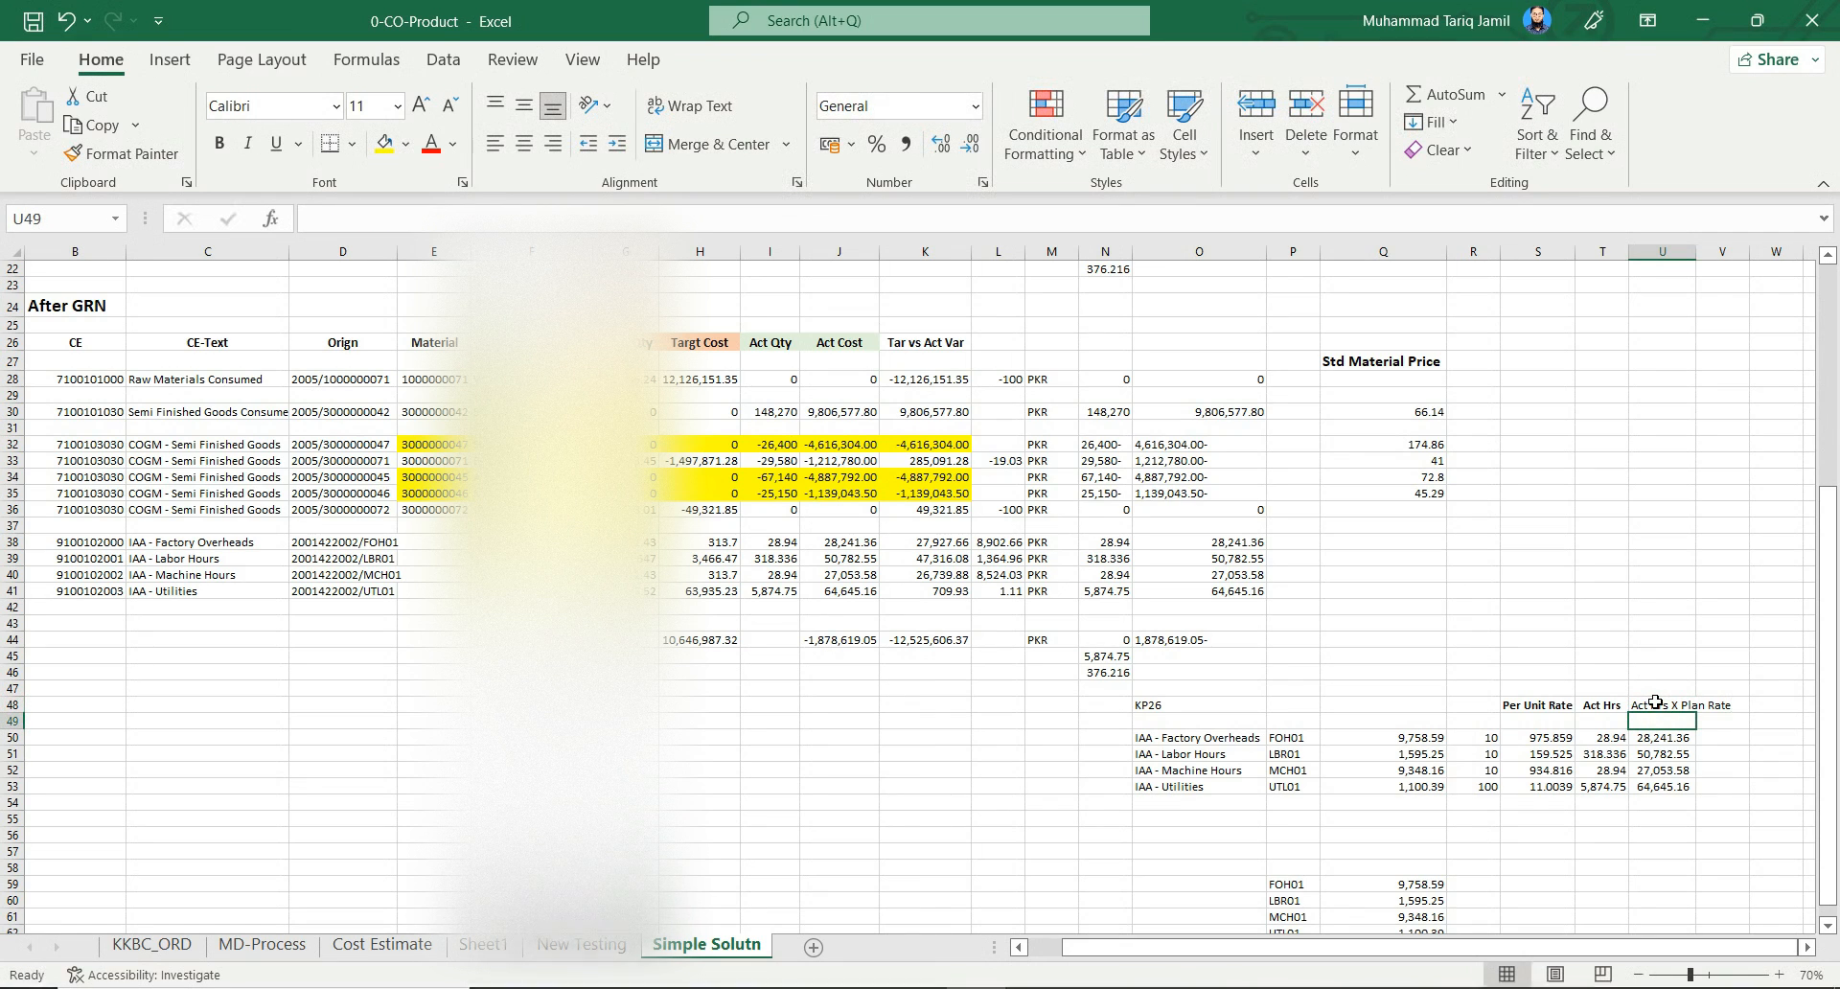
{"action": "double_click", "coordinate": [1697, 251]}
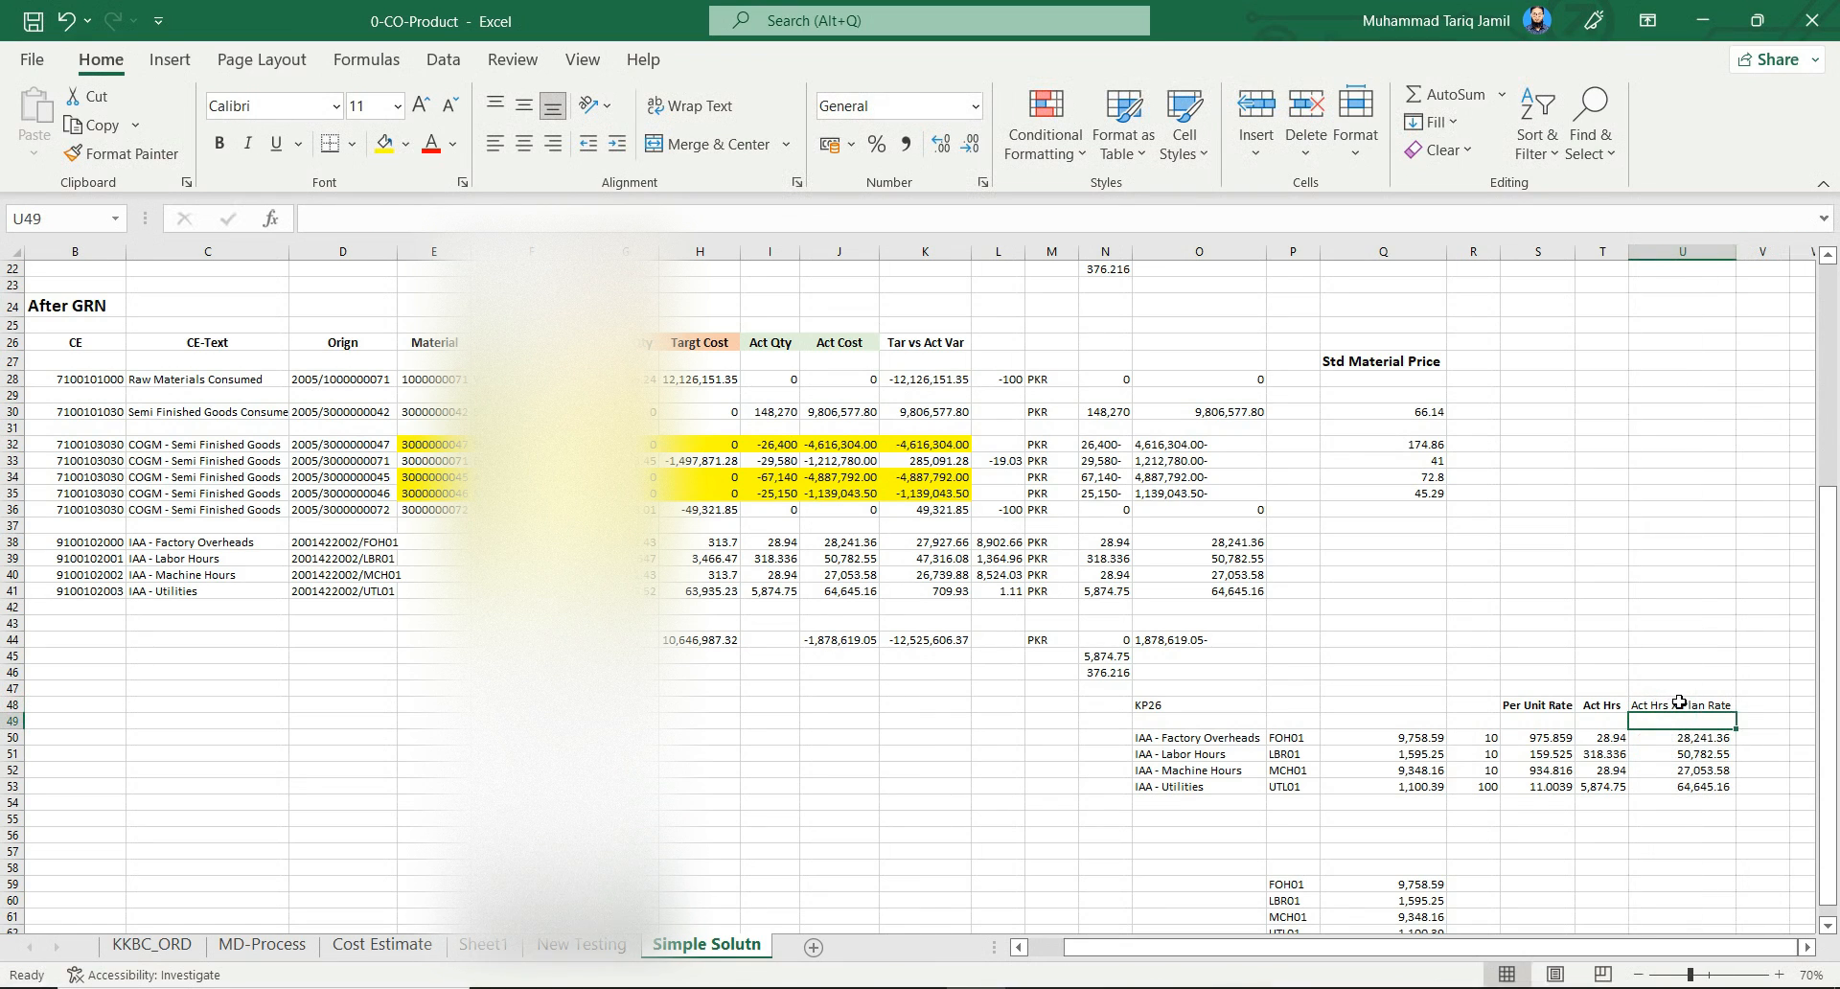
Change the capital X in the U48 heading to a lowercase x and make the heading bold
{"action": "double_click", "coordinate": [1680, 704]}
{"action": "key", "text": "BackSpace"}
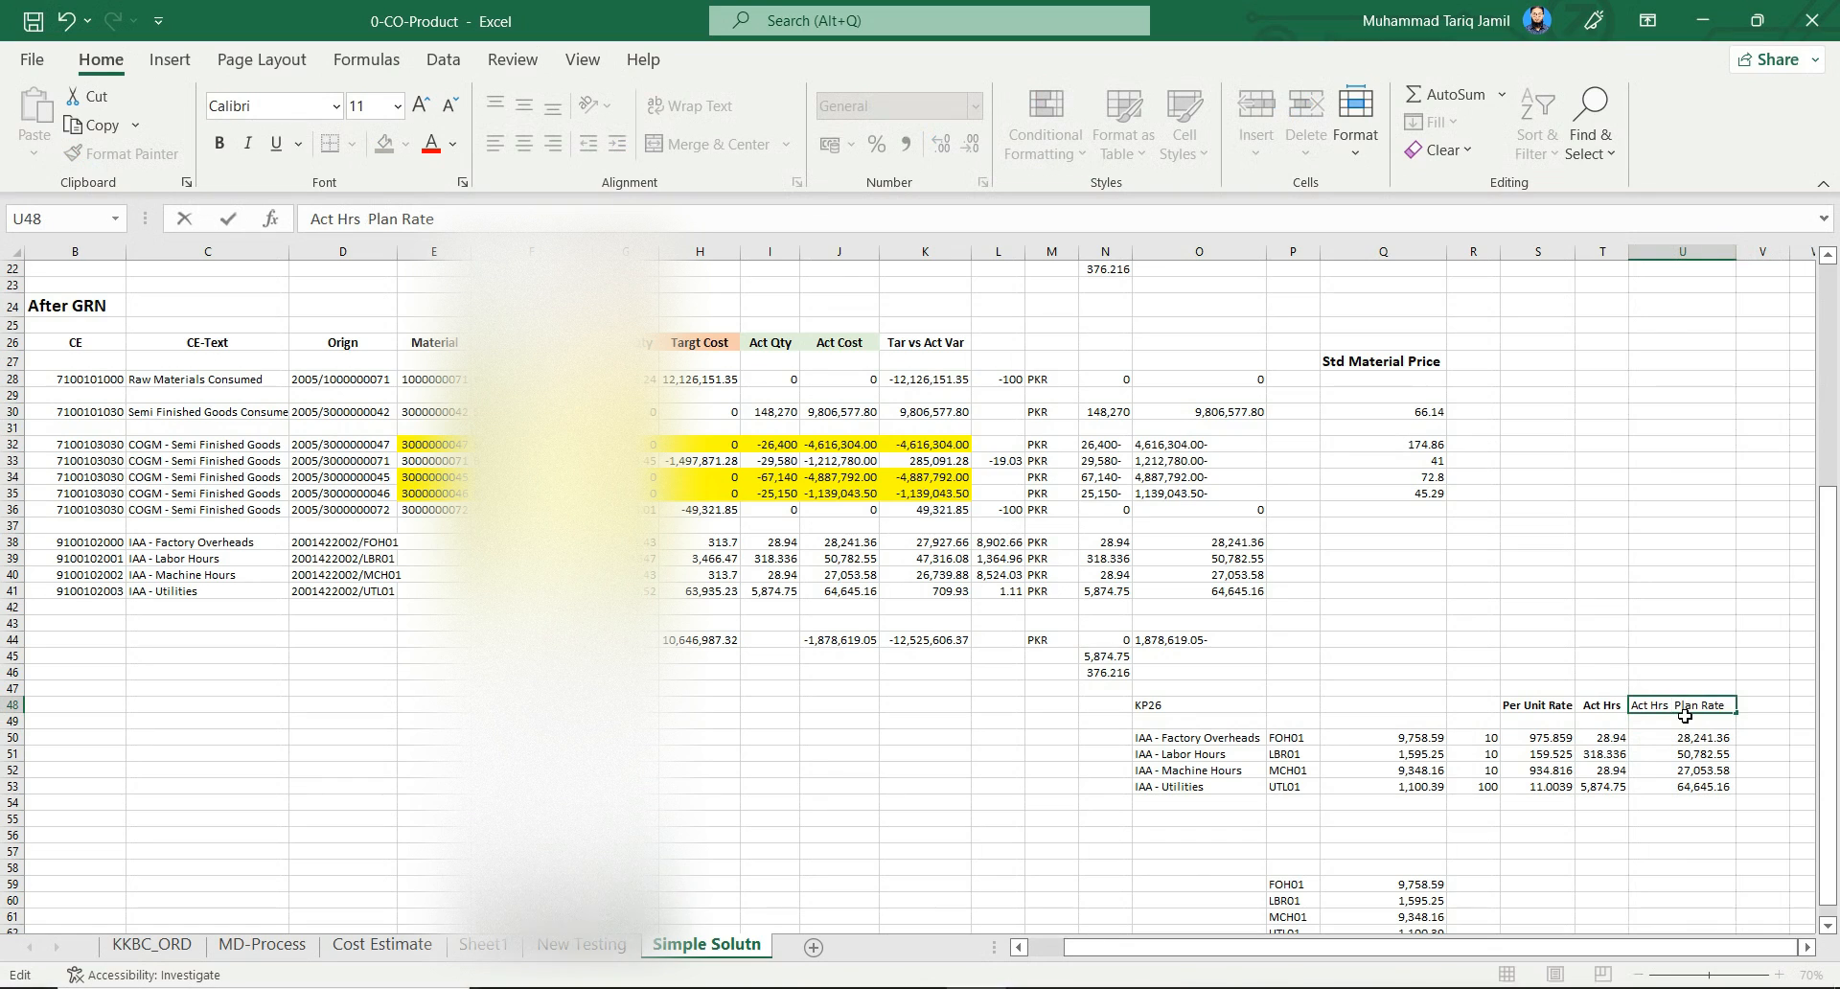
{"action": "type", "text": "x"}
{"action": "key", "text": "Return"}
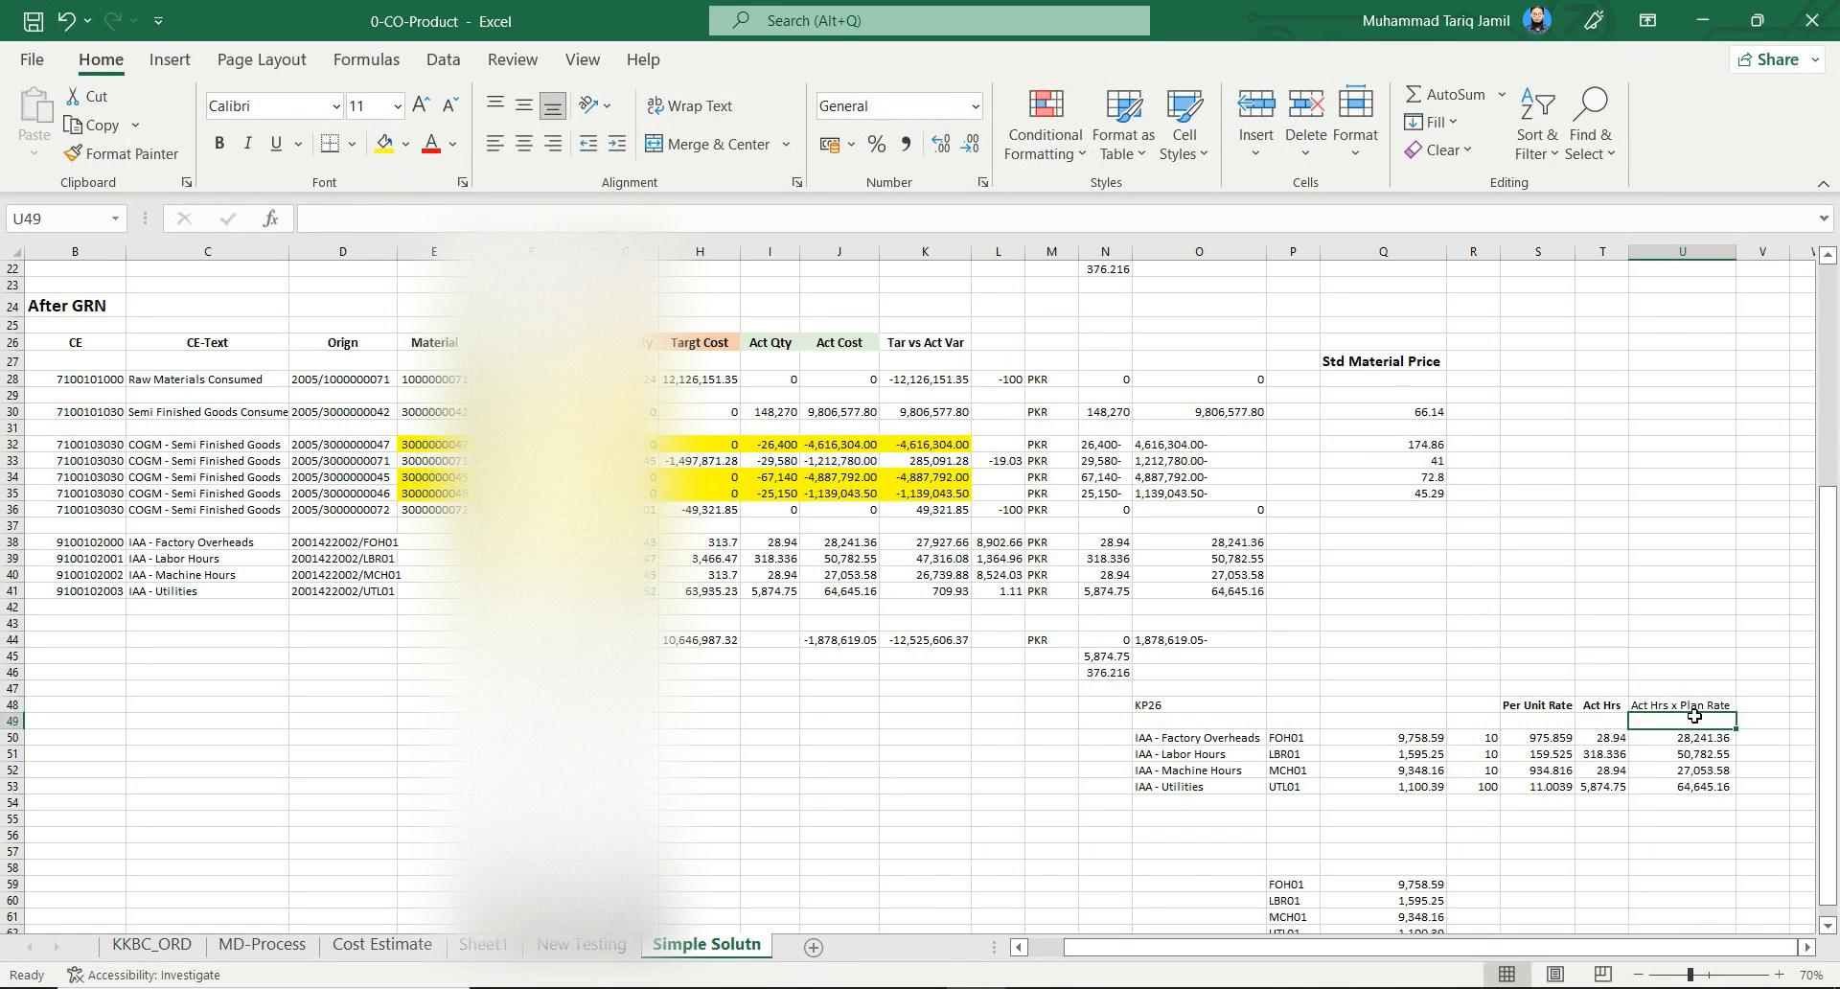
{"action": "left_click", "coordinate": [1694, 701]}
{"action": "key", "text": "ctrl+b"}
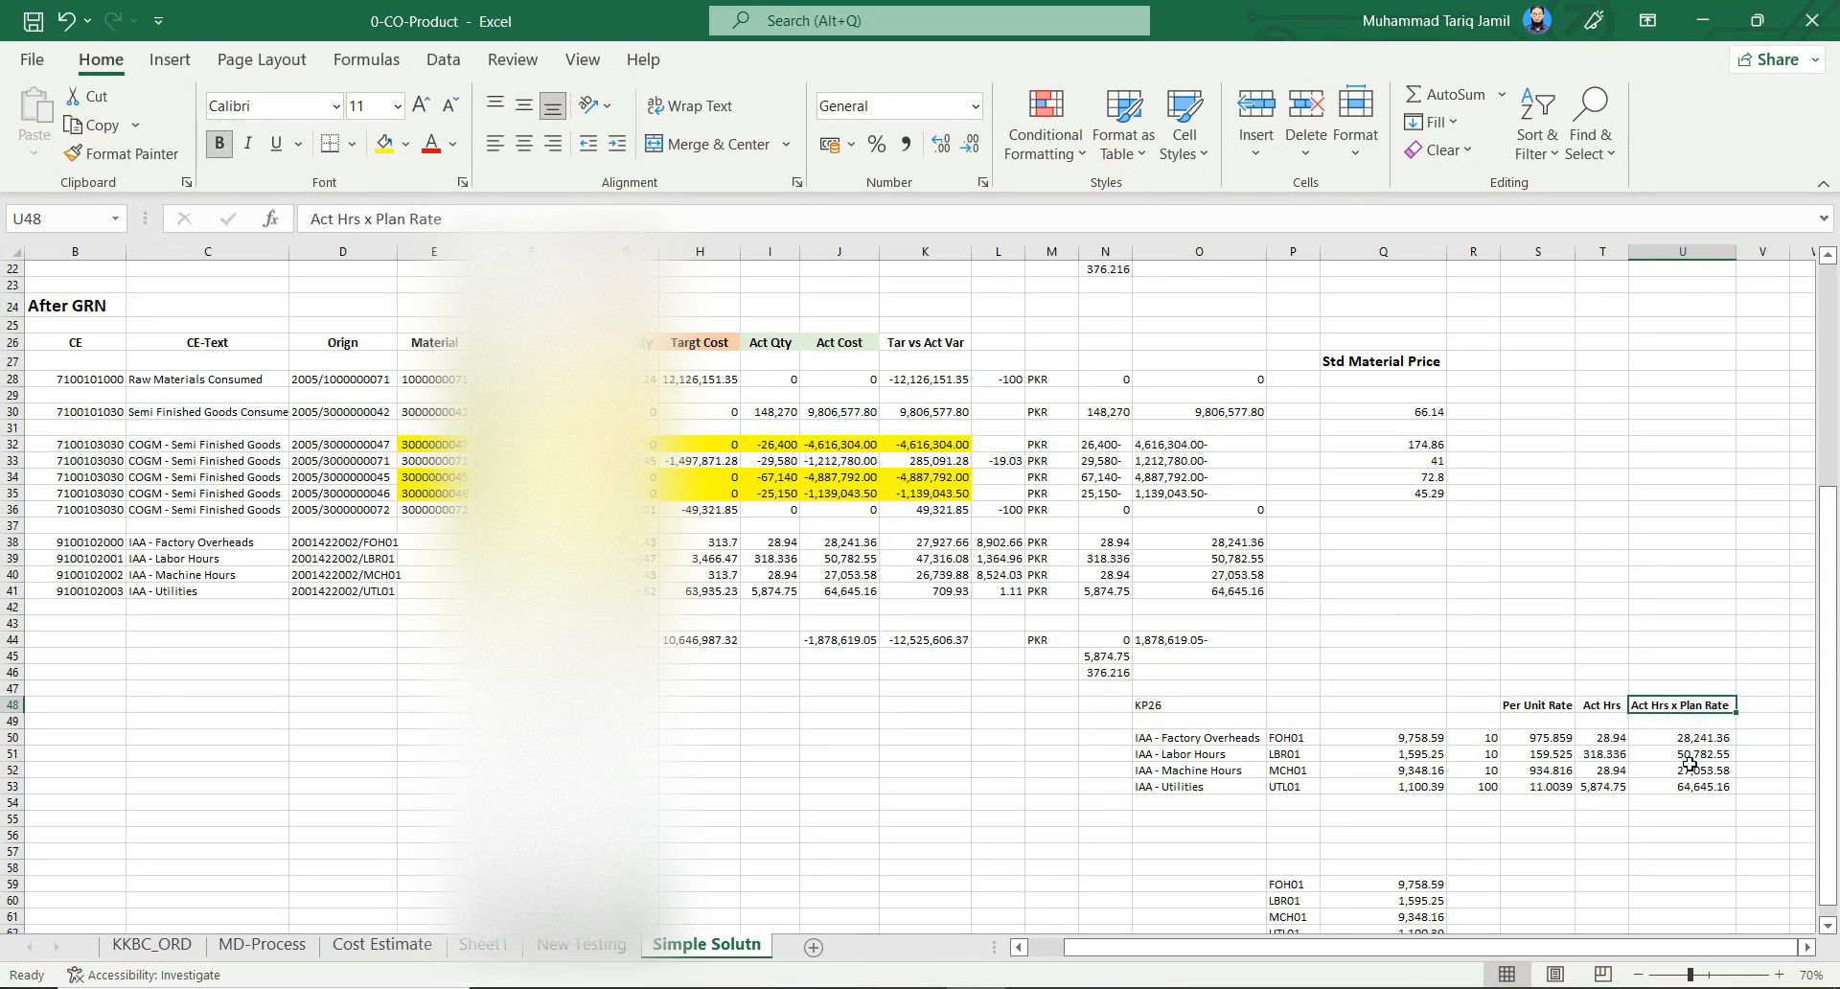
Check the calculated activity costs in U50:U52 against the Act Cost values of the After GRN activity rows
{"action": "left_click_drag", "start_coordinate": [851, 542], "coordinate": [855, 589]}
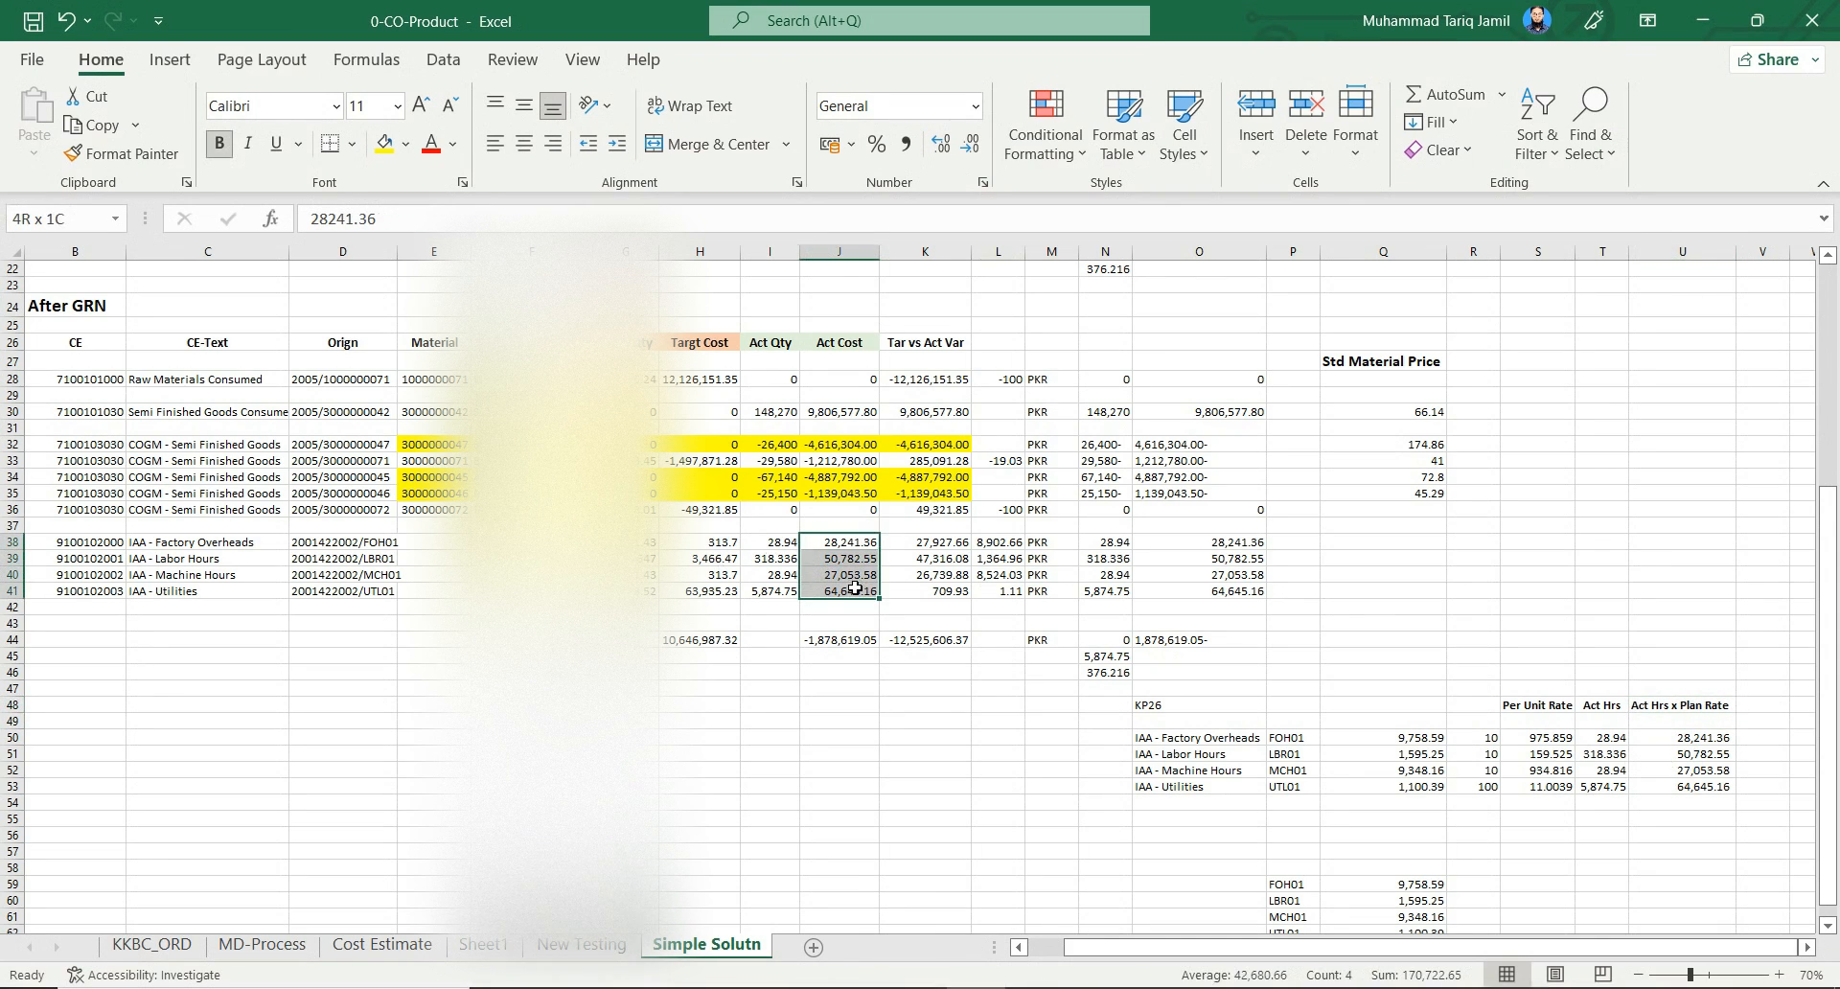
{"action": "left_click", "coordinate": [1720, 740]}
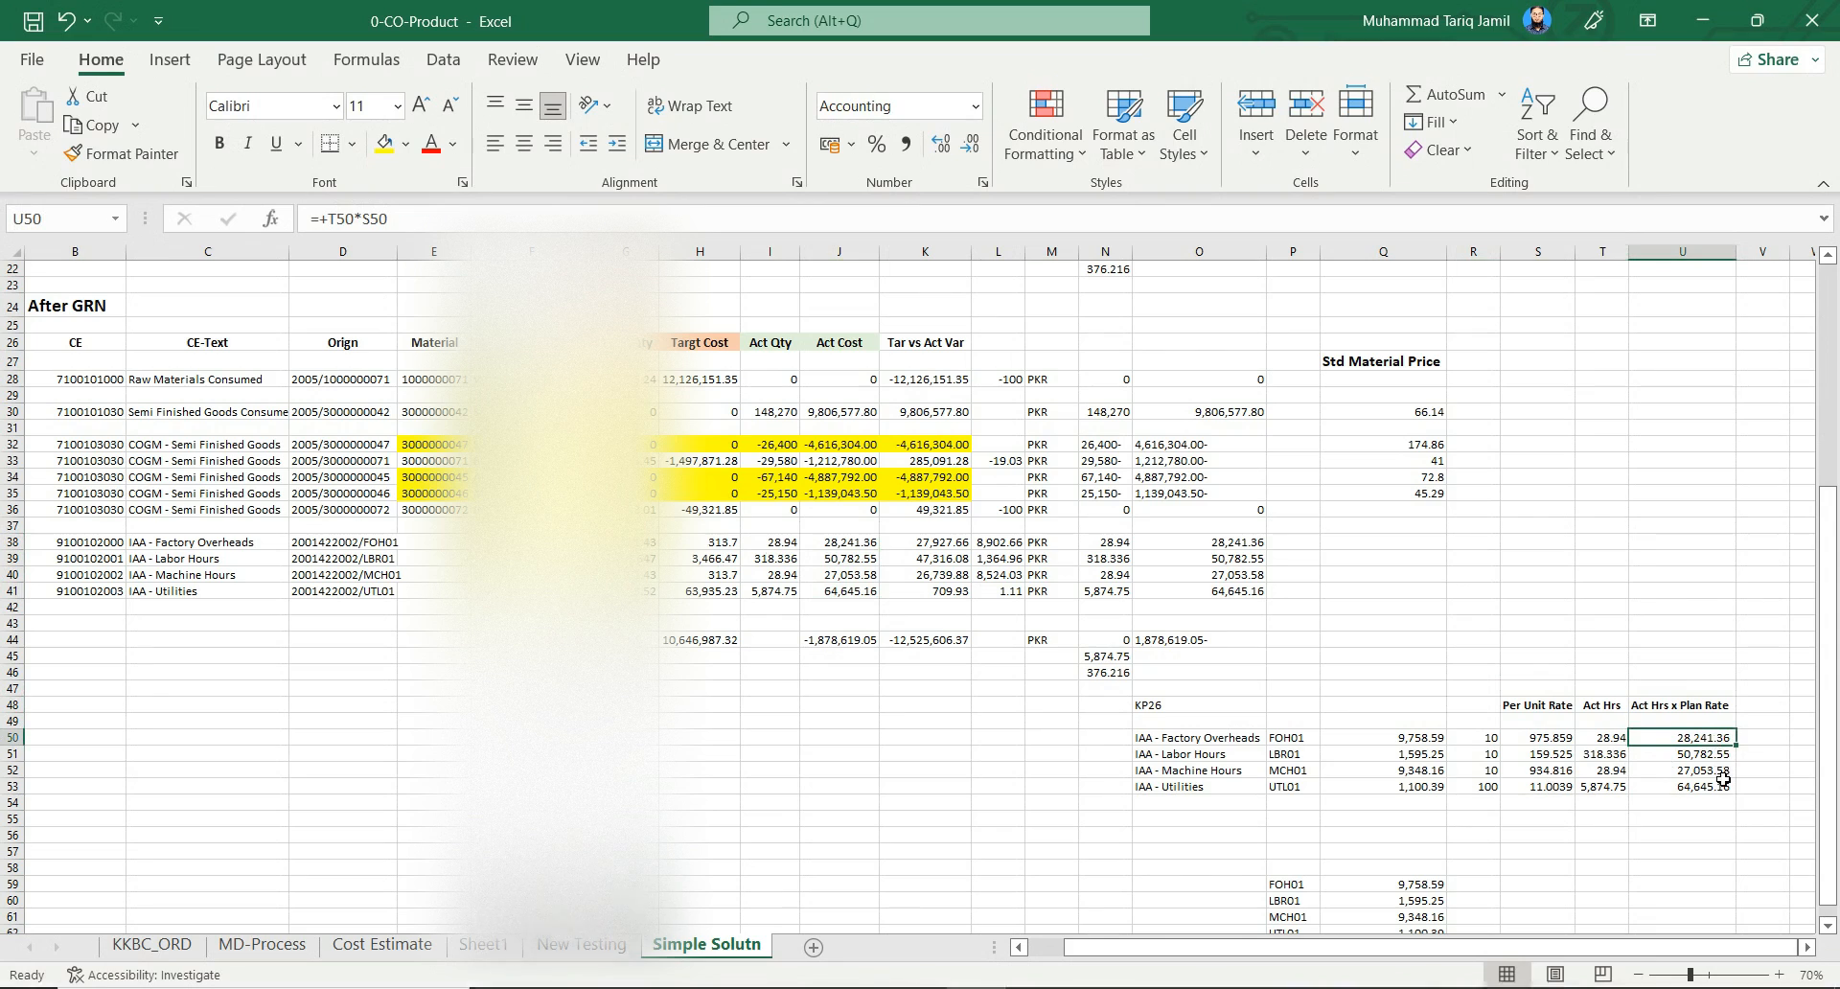
{"action": "left_click", "coordinate": [1712, 758]}
{"action": "left_click", "coordinate": [846, 557], "text": "ctrl"}
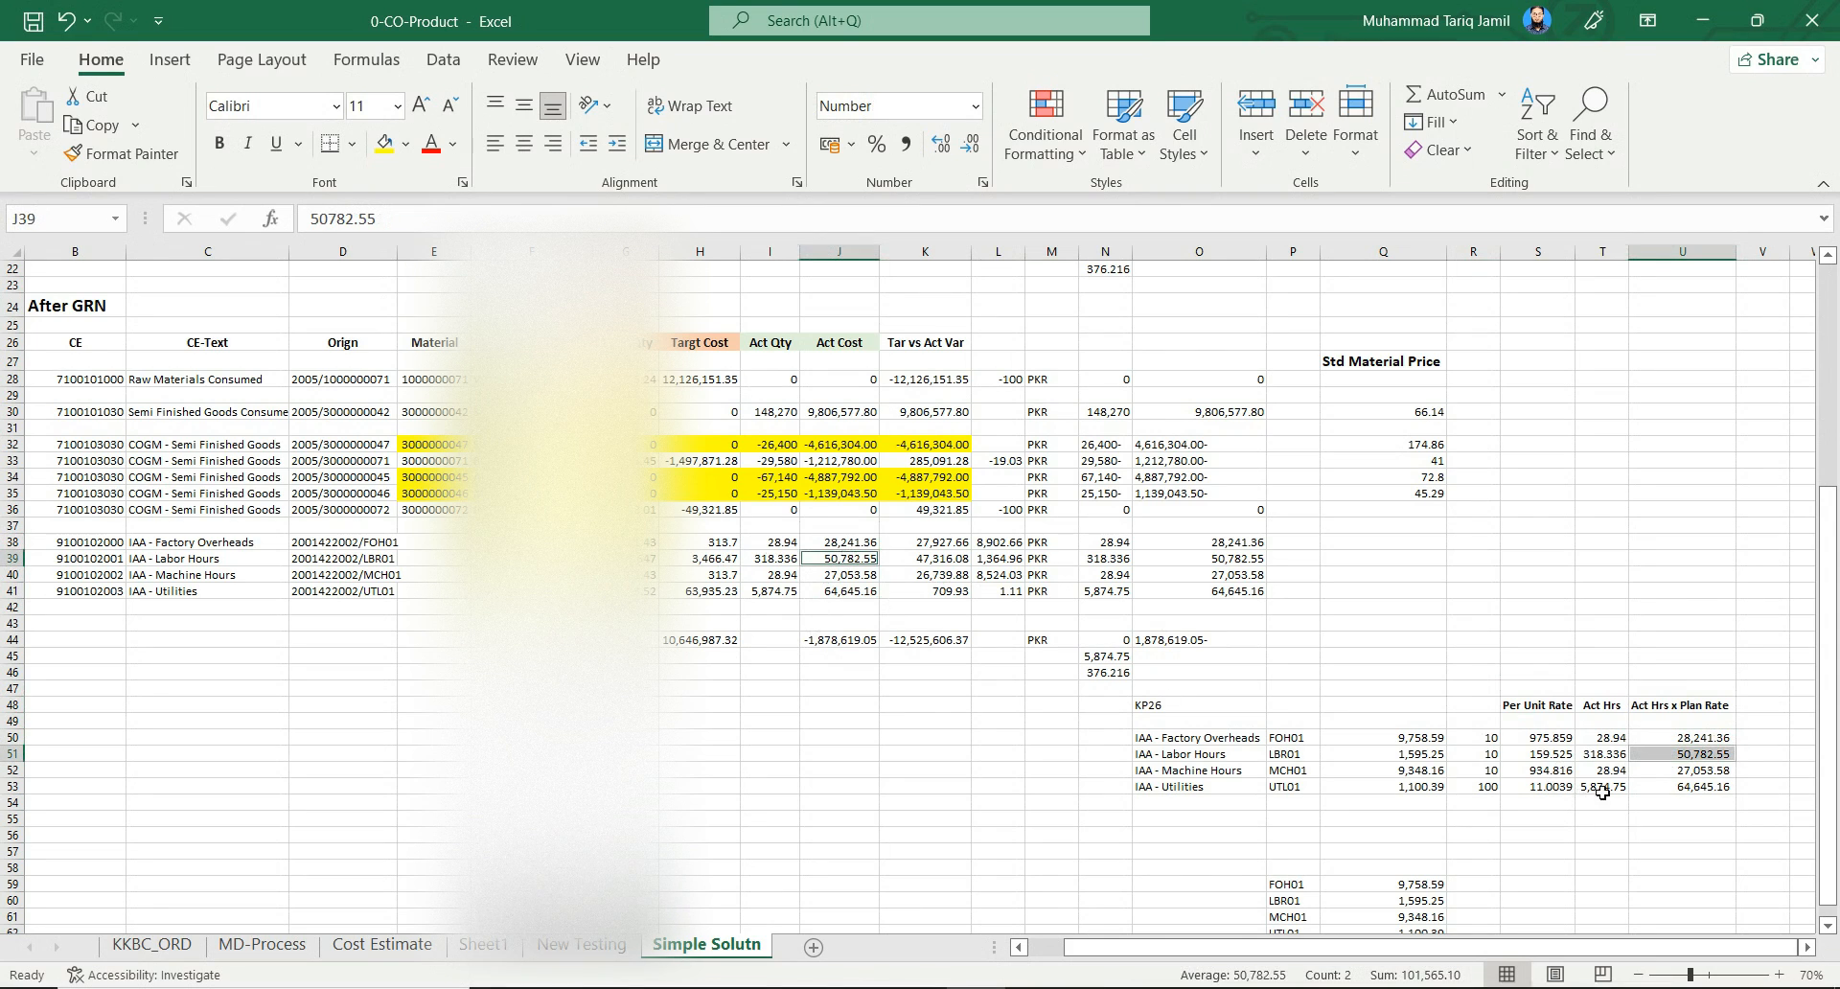
{"action": "left_click", "coordinate": [1684, 776]}
{"action": "left_click", "coordinate": [925, 574], "text": "ctrl"}
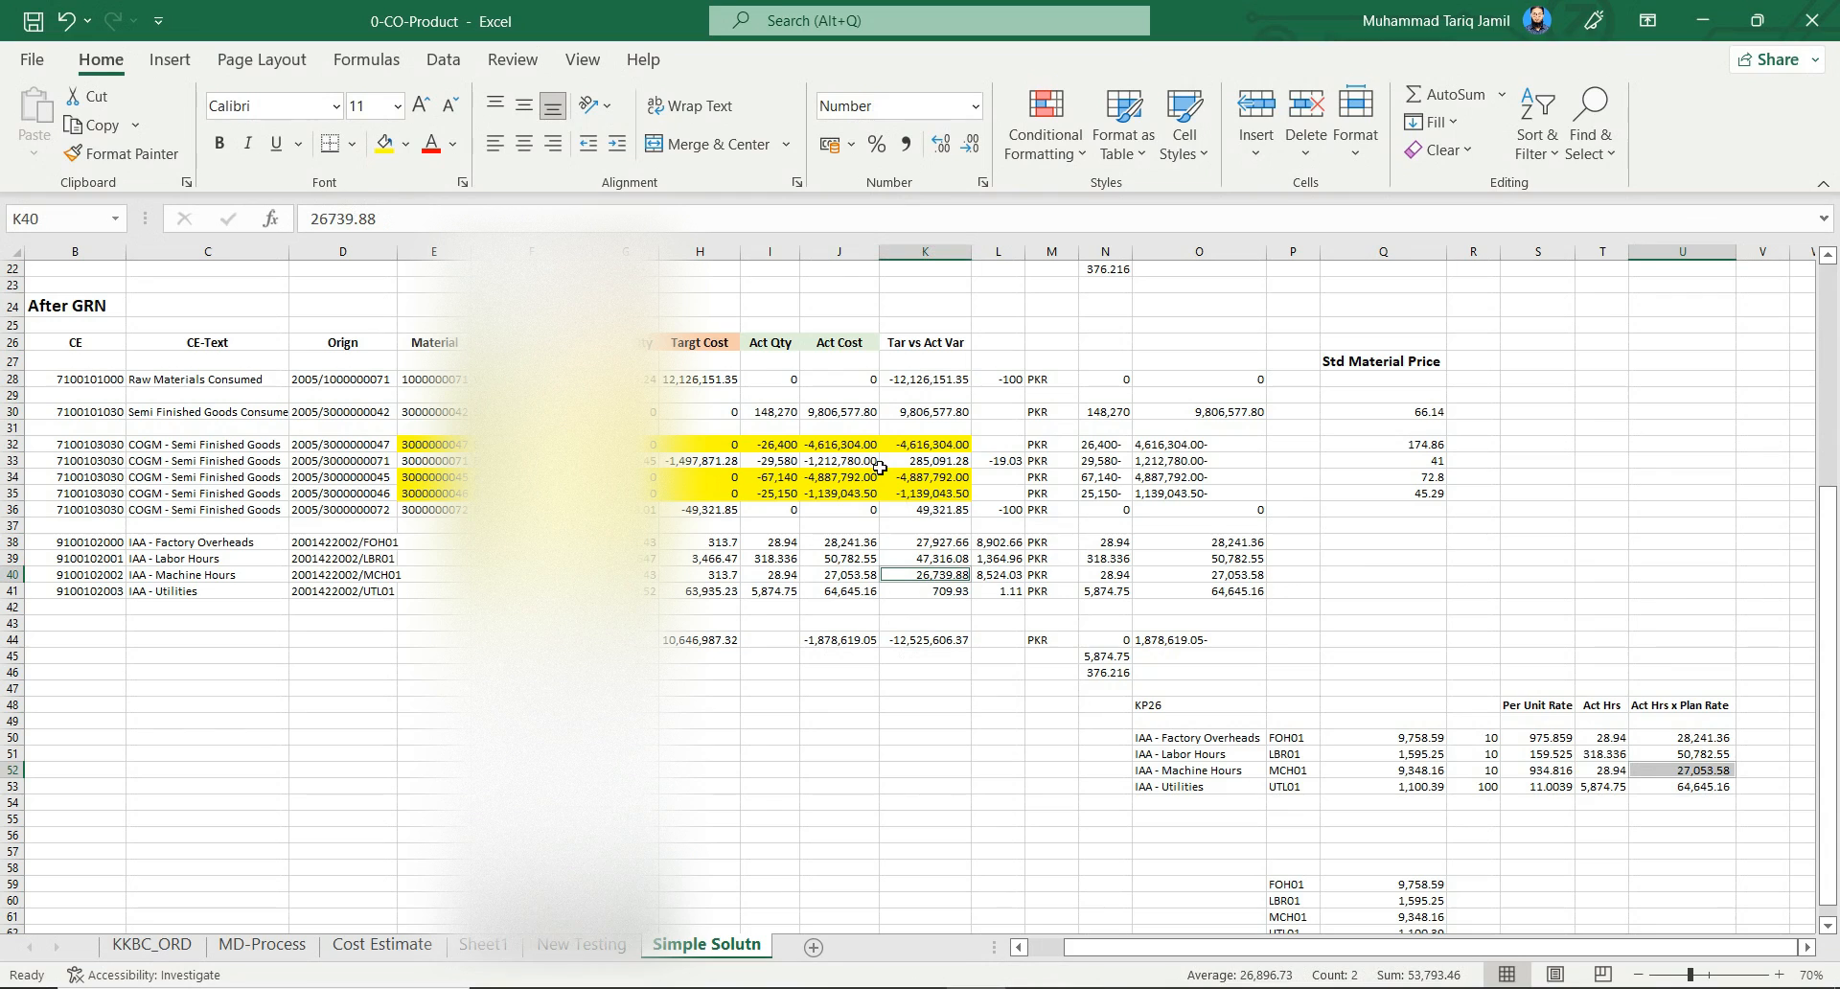
Select the Act Cost values in J38:J41 together with their matching calculated costs in U50:U53 to compare all four activities
{"action": "left_click", "coordinate": [847, 541]}
{"action": "left_click", "coordinate": [1714, 737], "text": "ctrl"}
{"action": "left_click", "coordinate": [1697, 755], "text": "ctrl"}
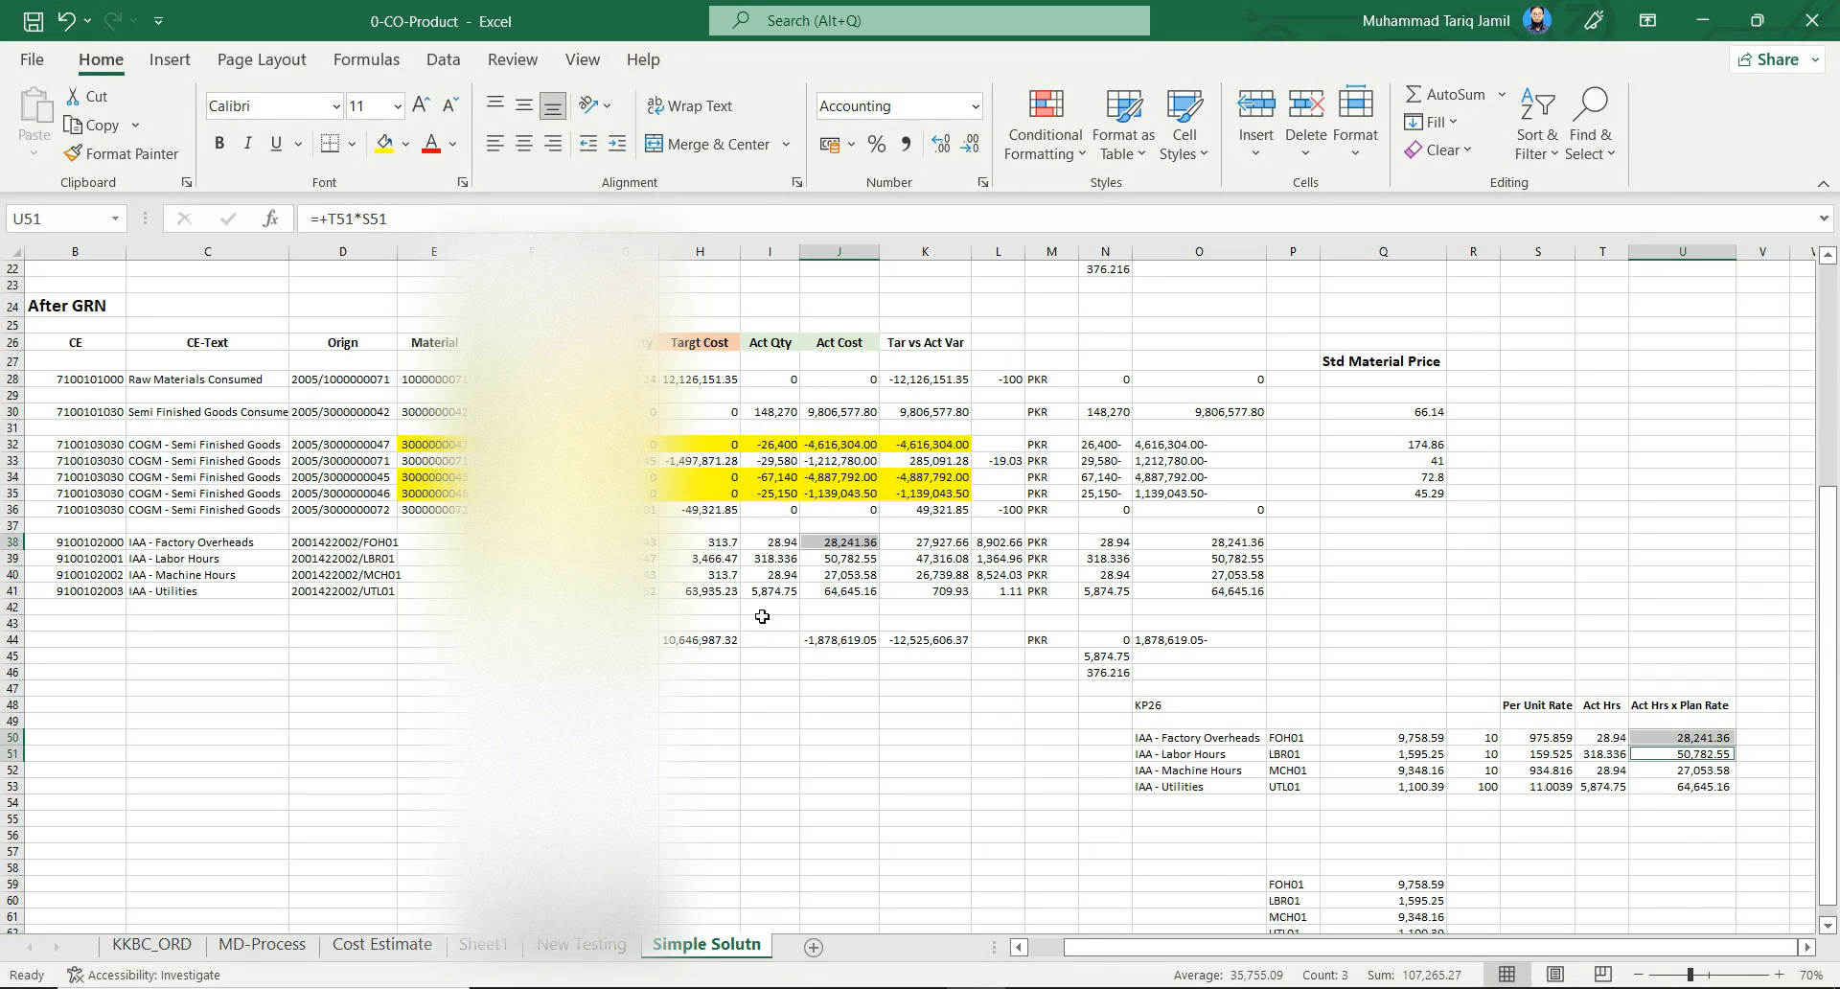
{"action": "left_click", "coordinate": [849, 559], "text": "ctrl"}
{"action": "left_click", "coordinate": [853, 575], "text": "ctrl"}
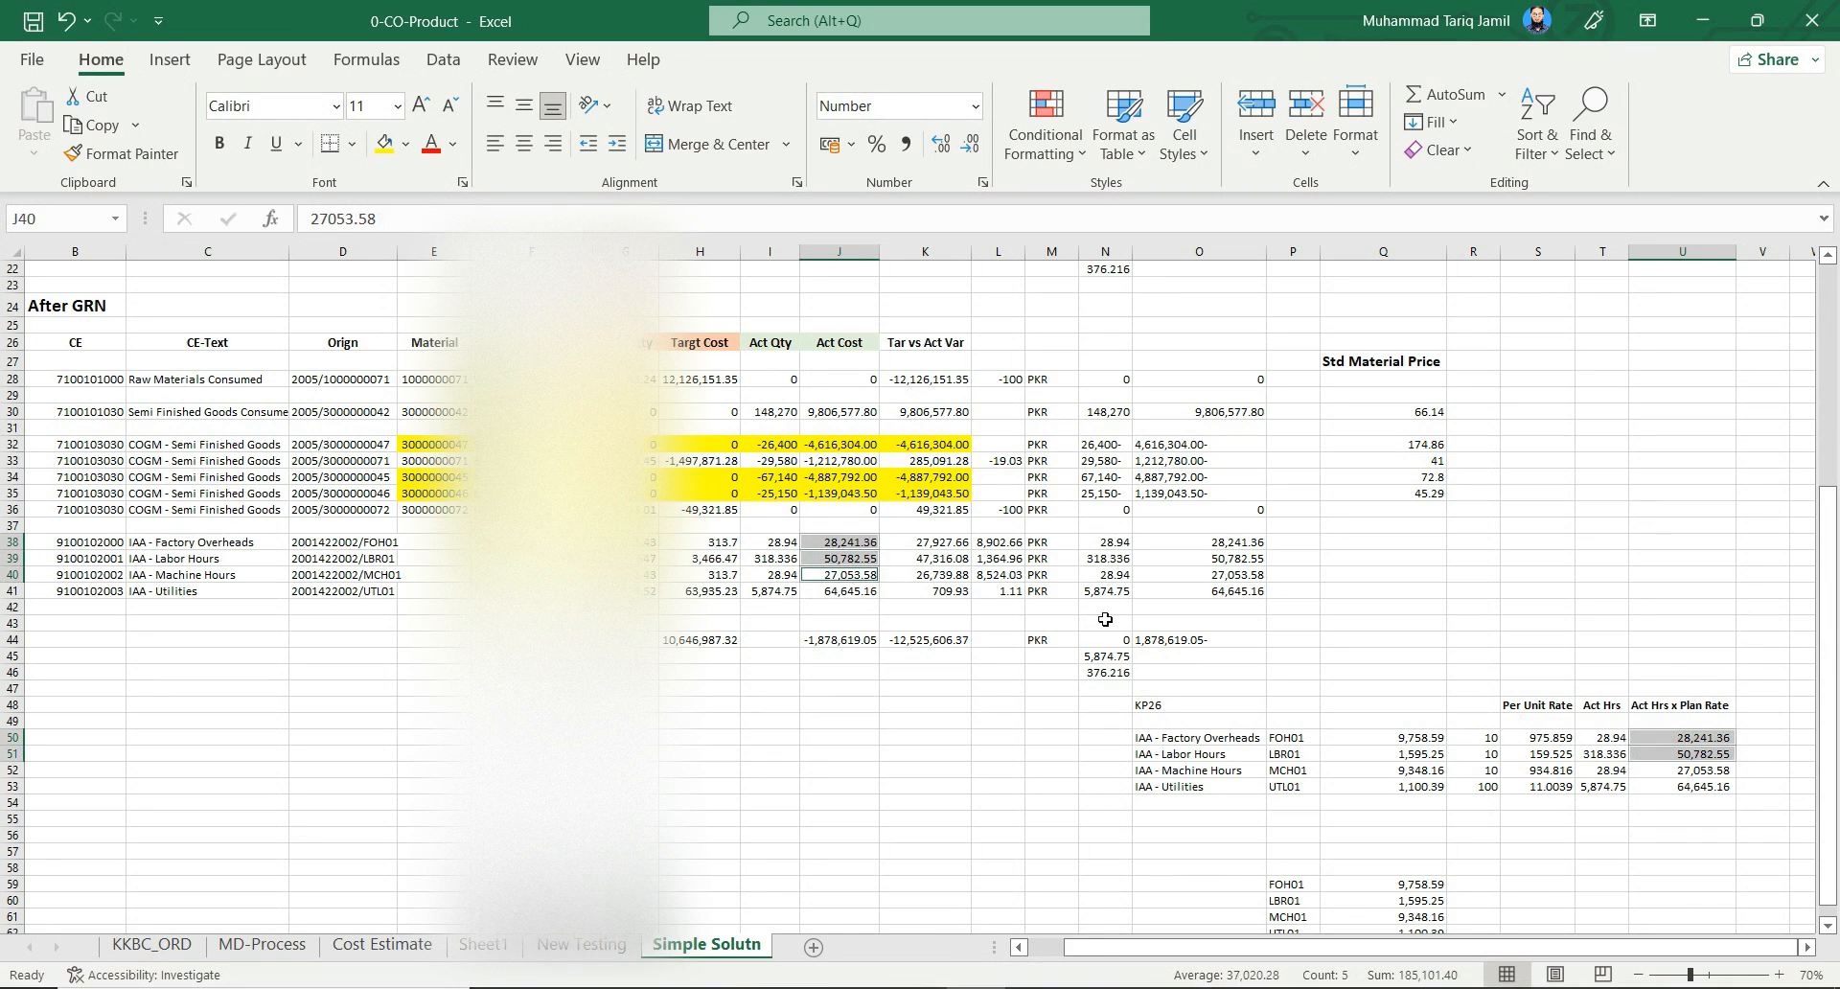
{"action": "left_click", "coordinate": [1721, 772], "text": "ctrl"}
{"action": "left_click", "coordinate": [1716, 787], "text": "ctrl"}
{"action": "left_click", "coordinate": [868, 591], "text": "ctrl"}
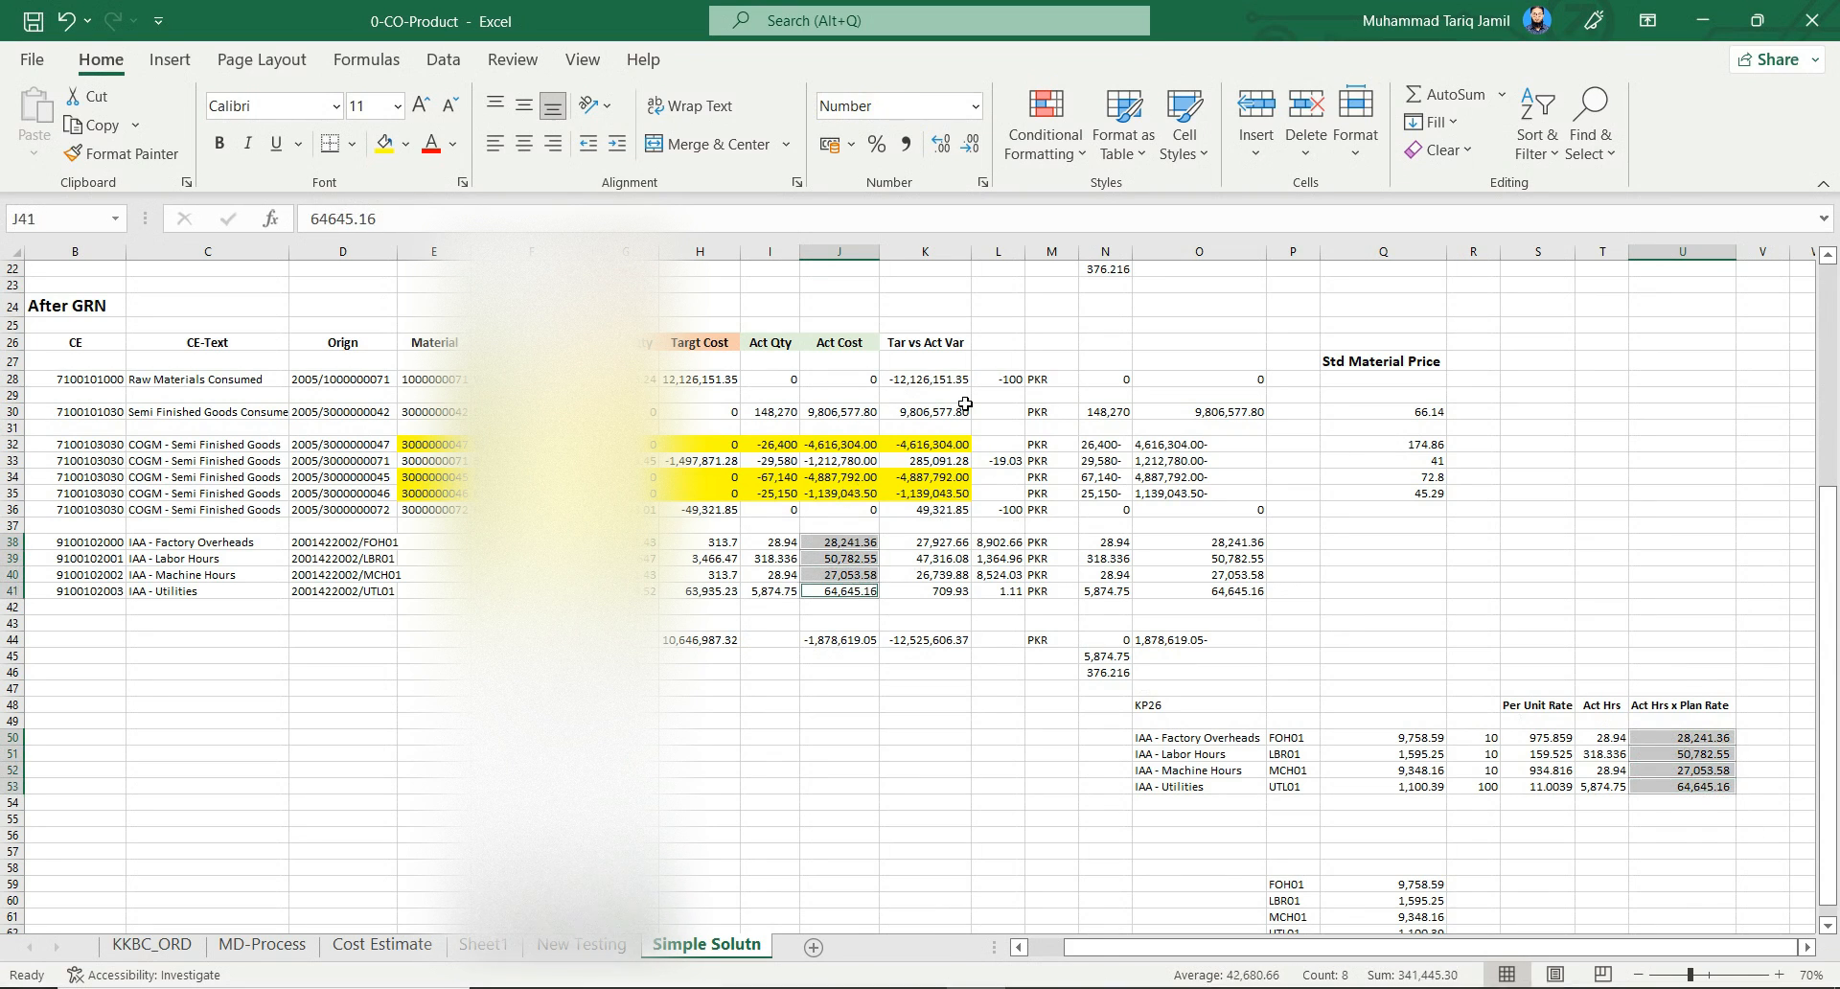
Select the After GRN activity rows in B38:J42 and review them alongside the Before GRN activity rows and the KP26 calculation
{"action": "left_click_drag", "start_coordinate": [840, 542], "coordinate": [74, 604]}
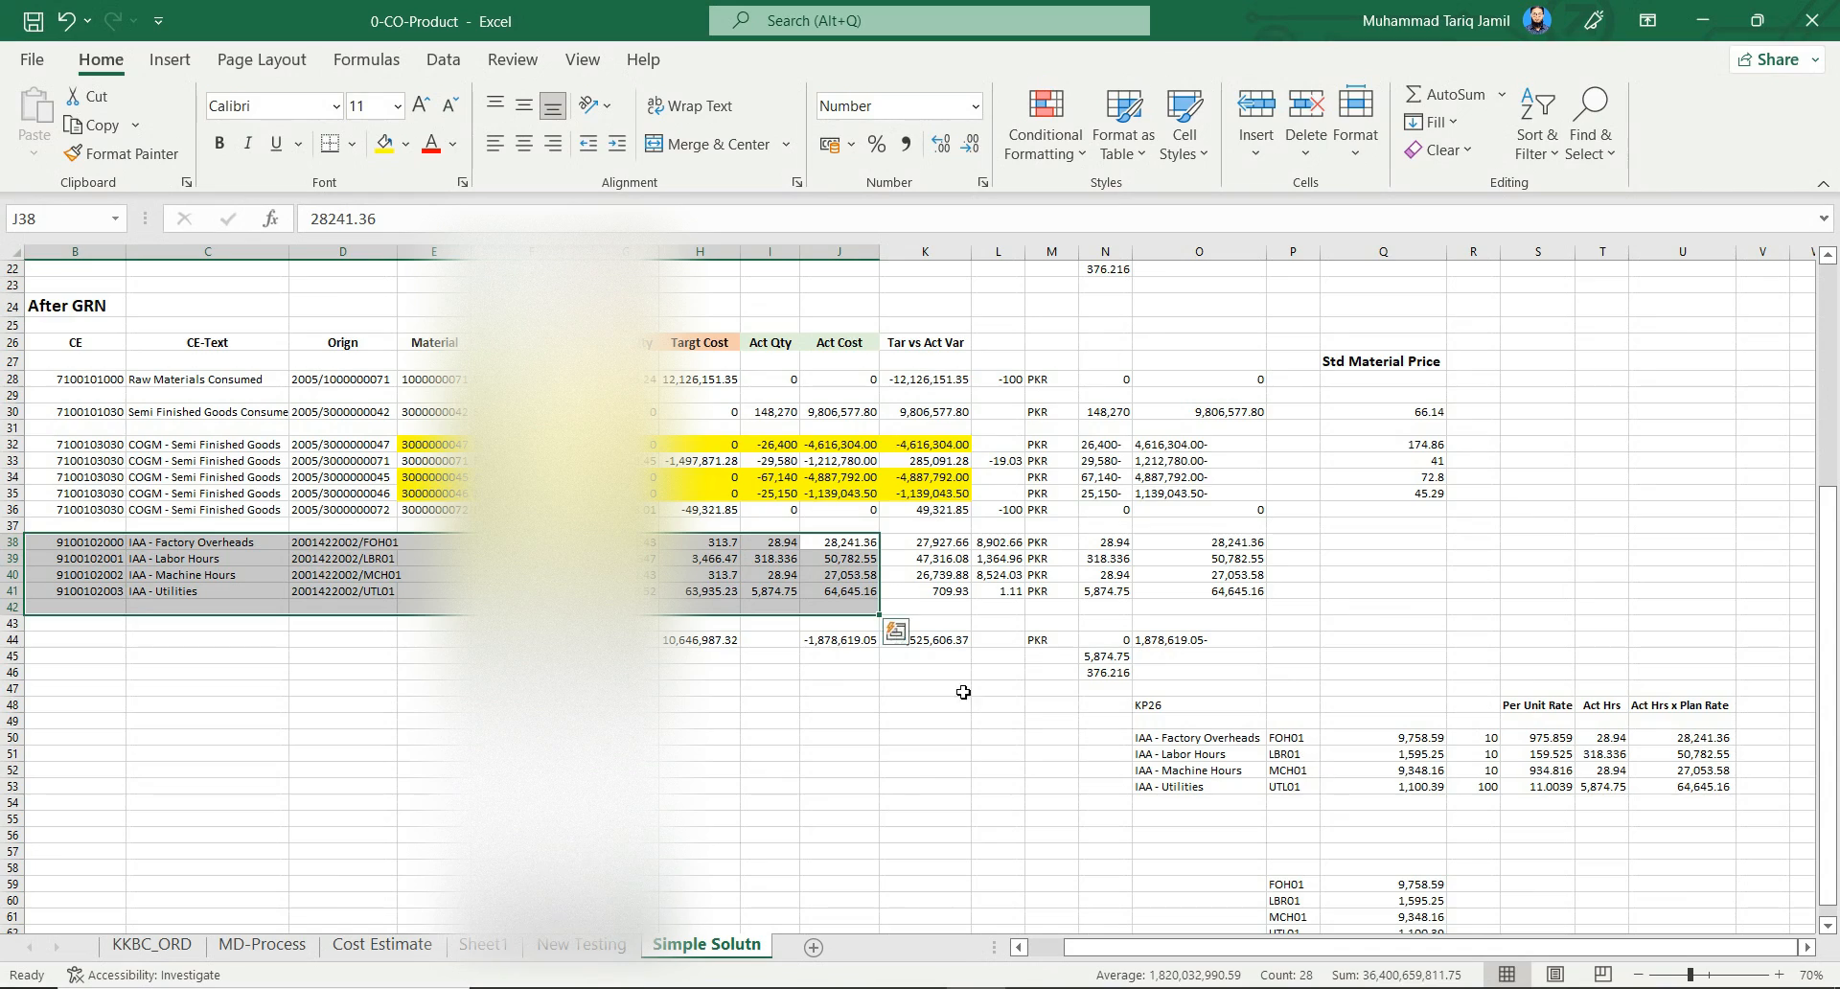
{"action": "scroll", "coordinate": [658, 734], "scroll_direction": "up", "scroll_amount": 6}
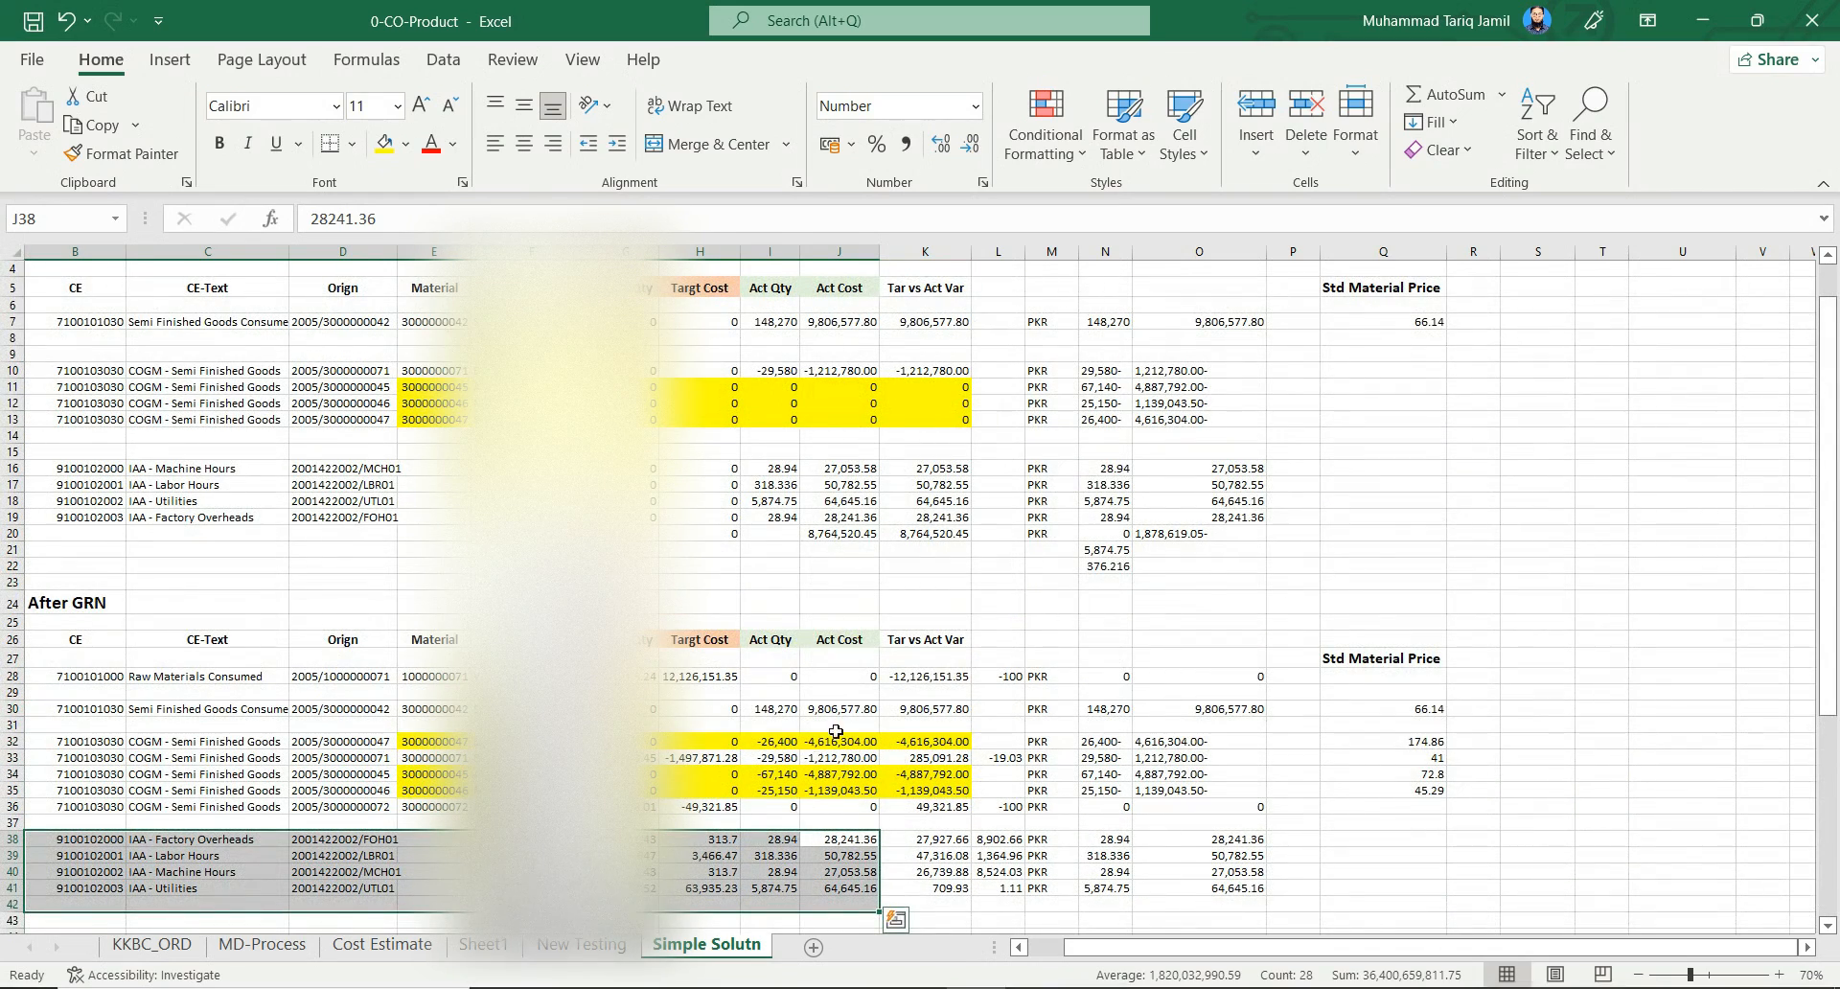
{"action": "scroll", "coordinate": [836, 732], "scroll_direction": "down", "scroll_amount": 3}
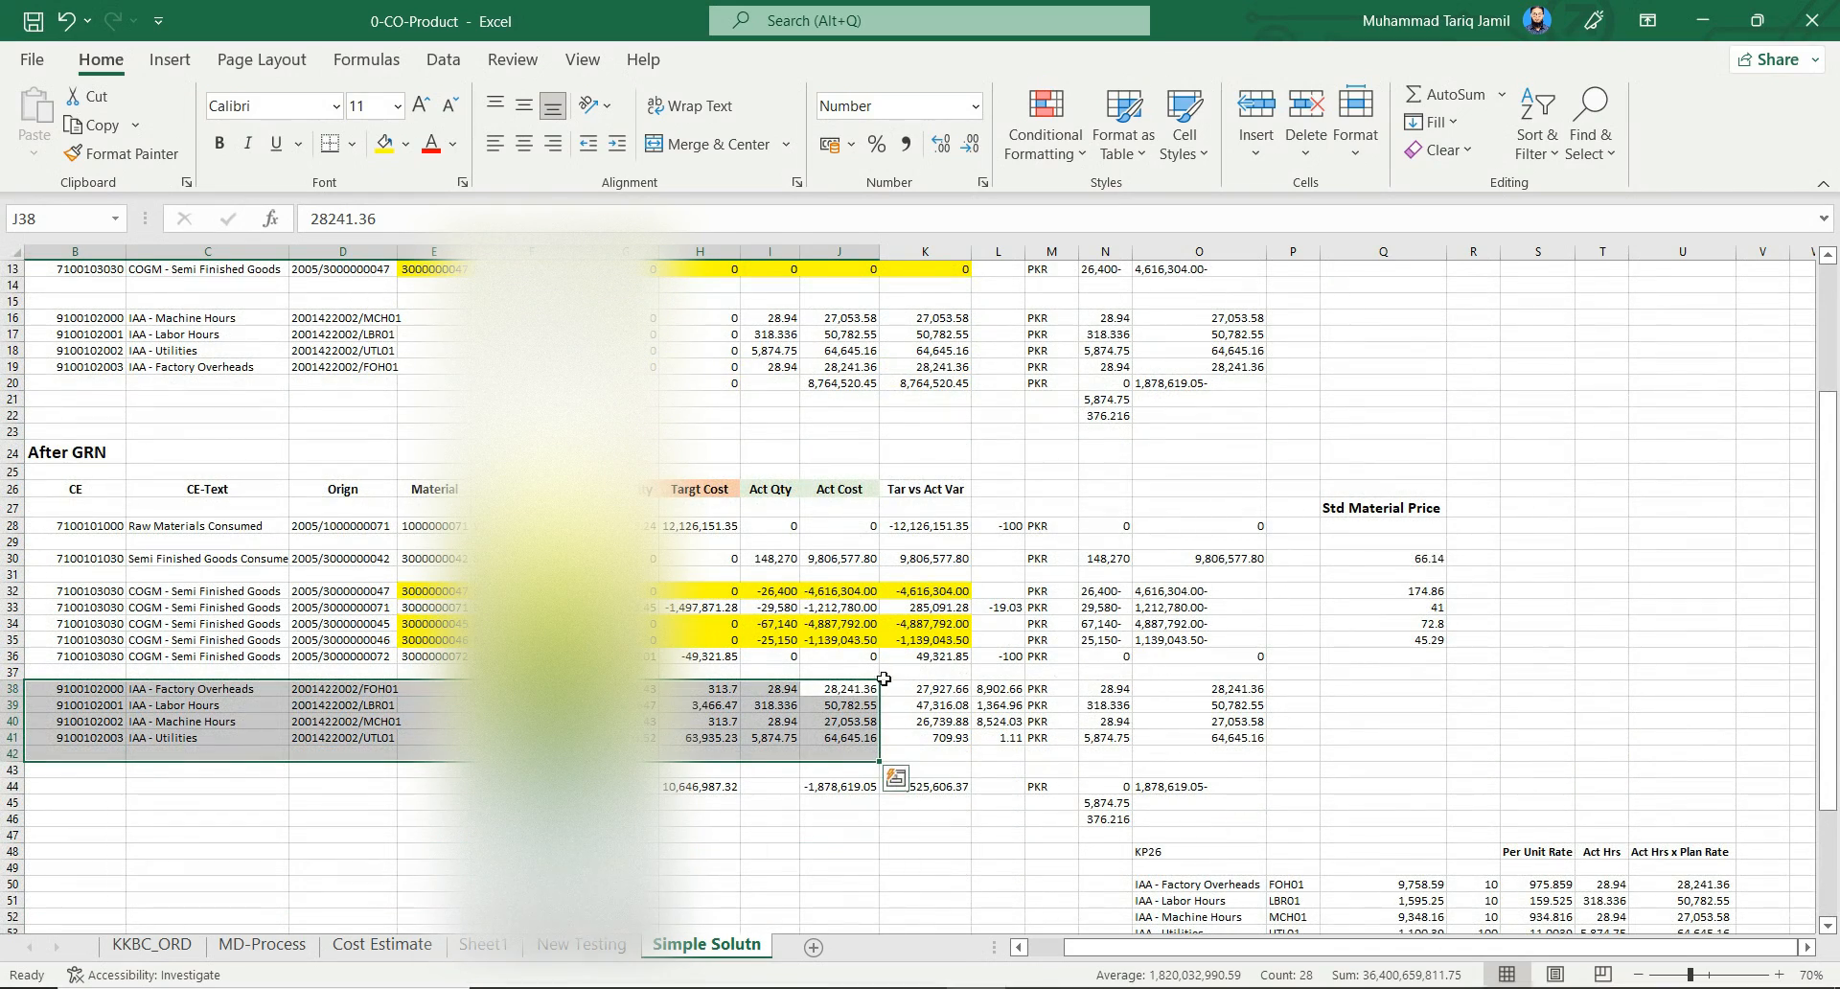
{"action": "scroll", "coordinate": [1188, 661], "scroll_direction": "down", "scroll_amount": 3}
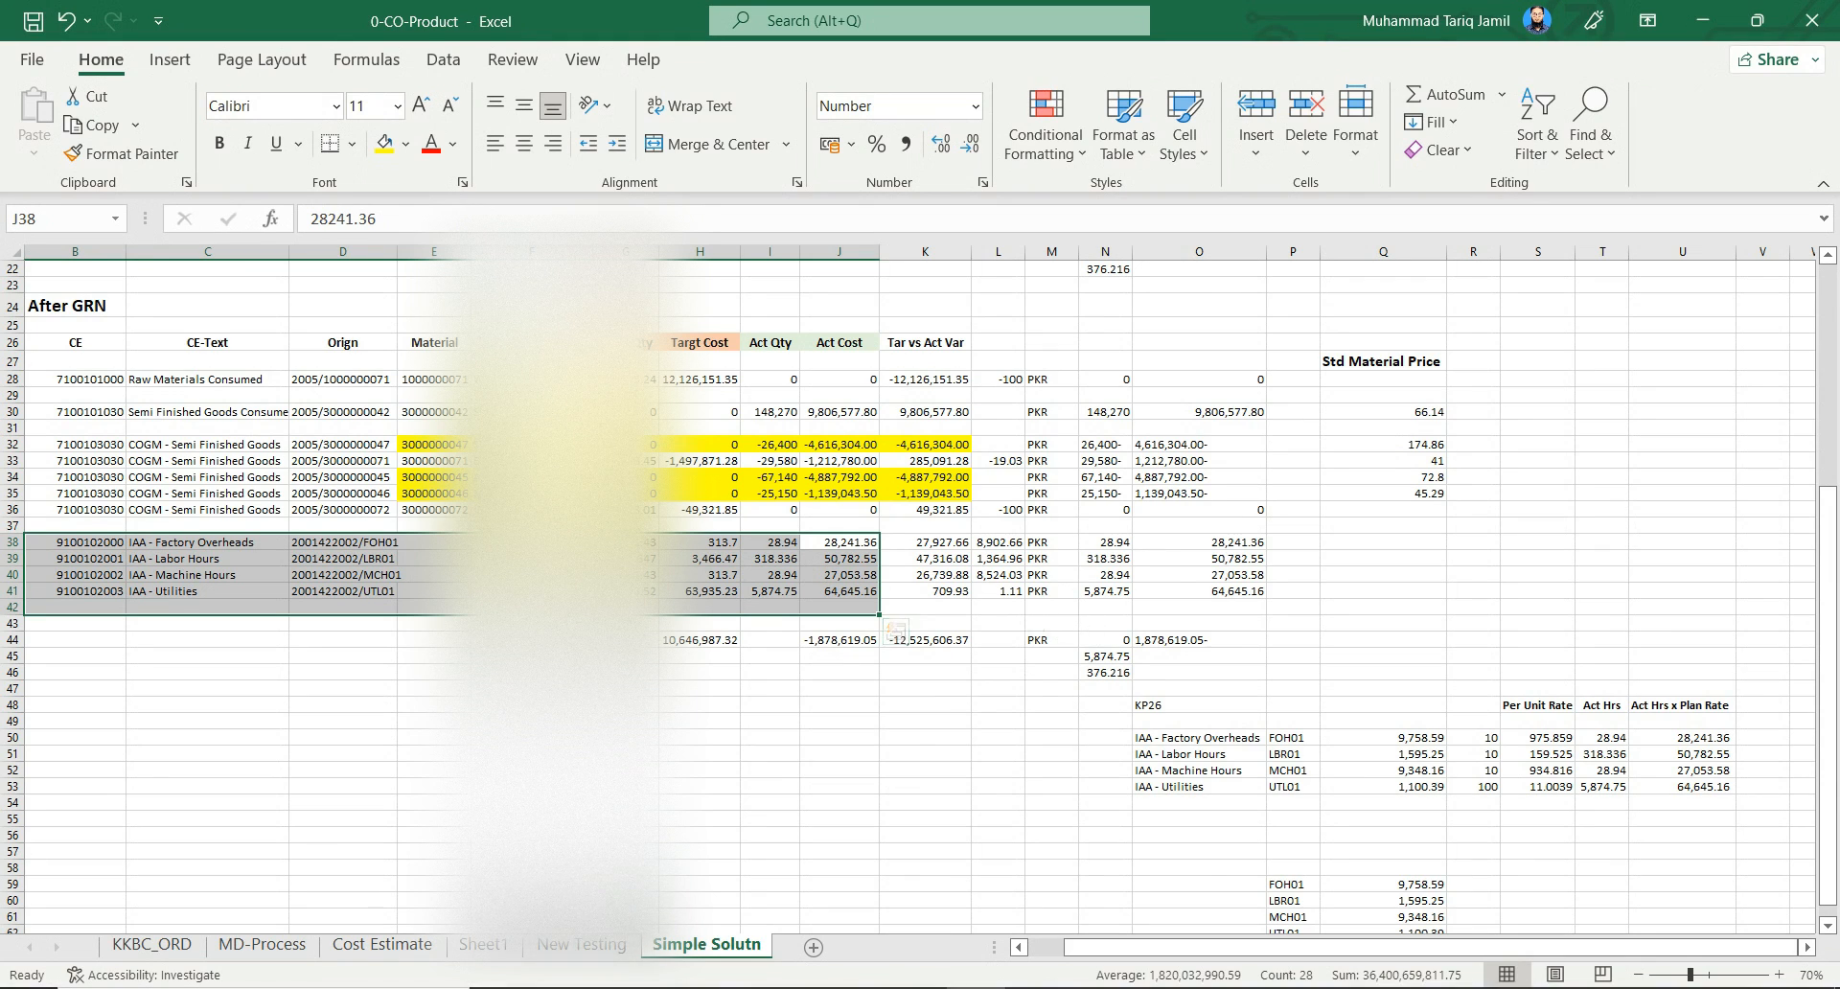
{"action": "scroll", "coordinate": [1024, 678], "scroll_direction": "up", "scroll_amount": 2}
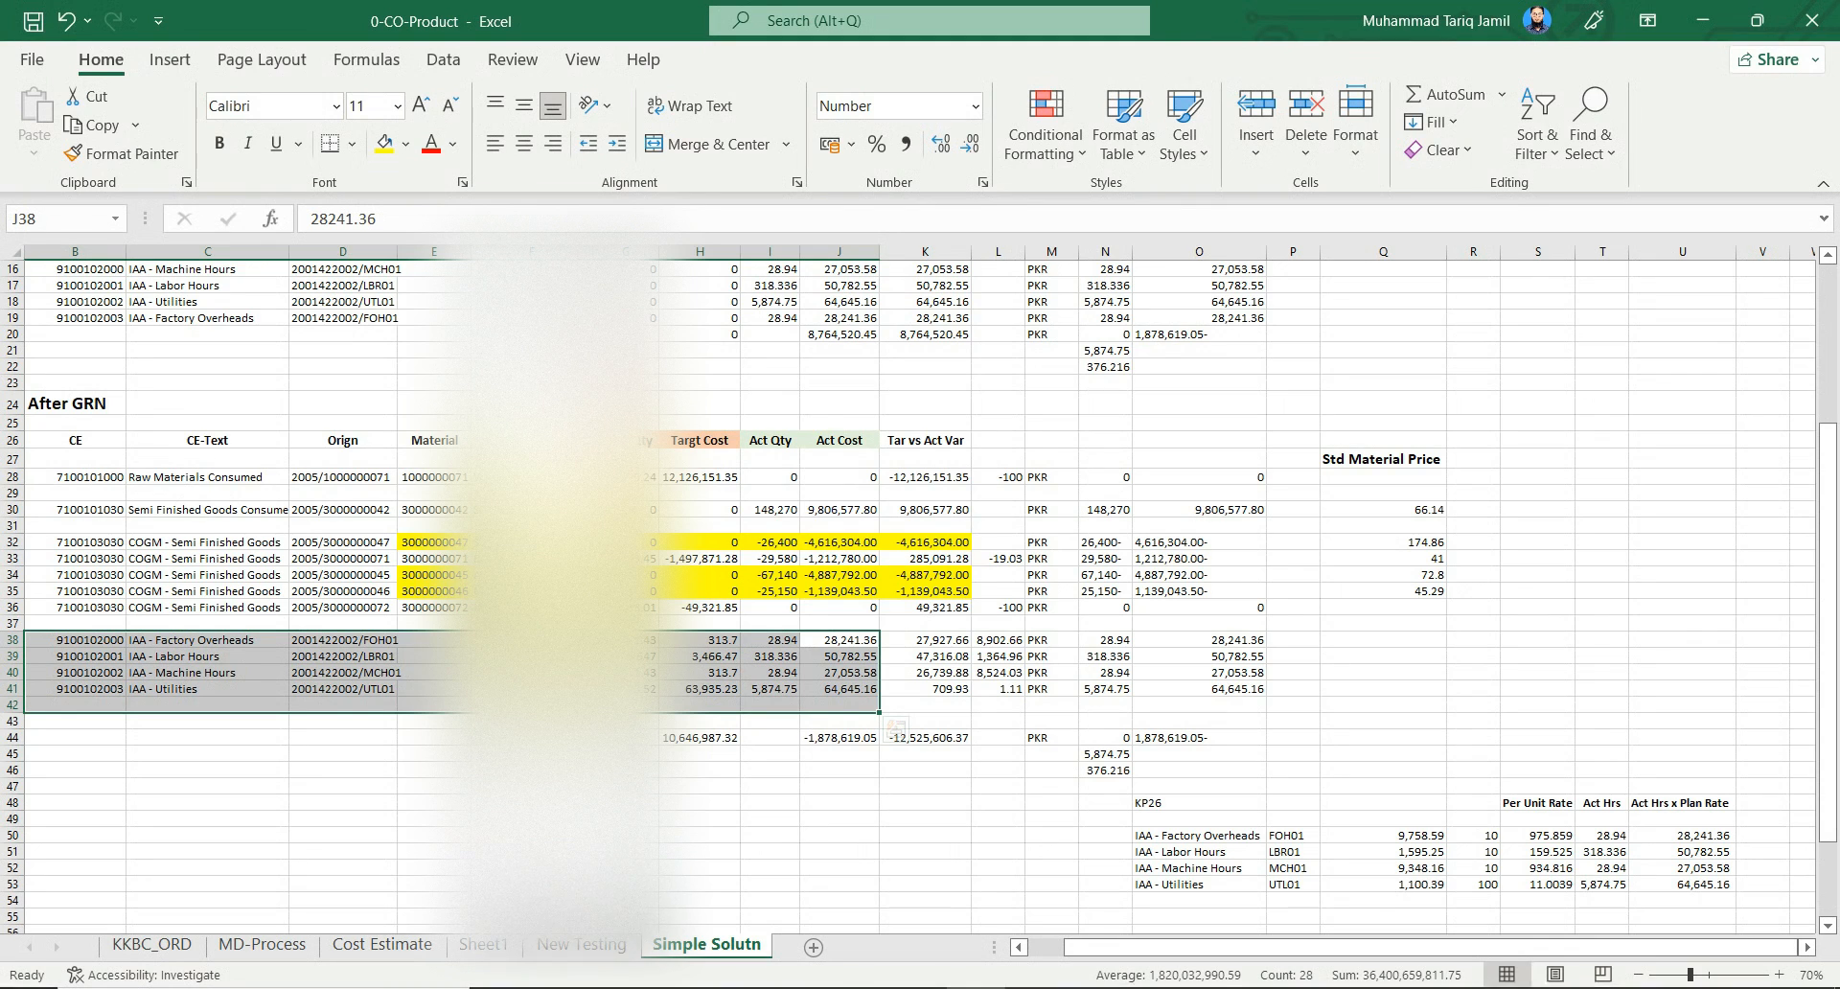